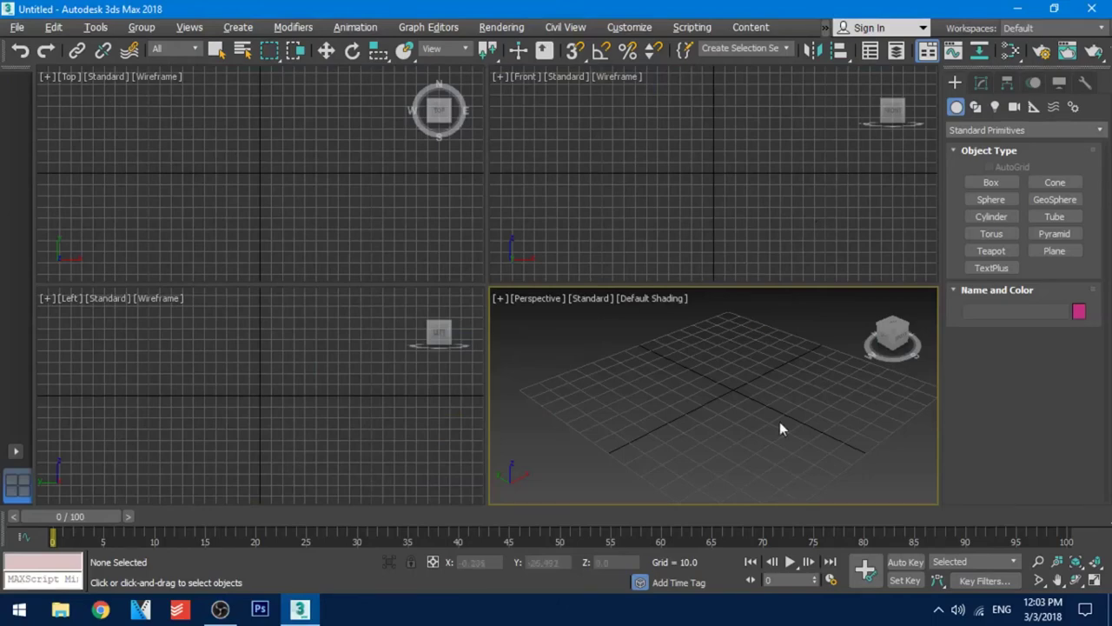
- Create a flat plane near the centre of the grid in the Perspective view and shift it slightly back
middle_drag(781, 432, 665, 447)
click(1068, 253)
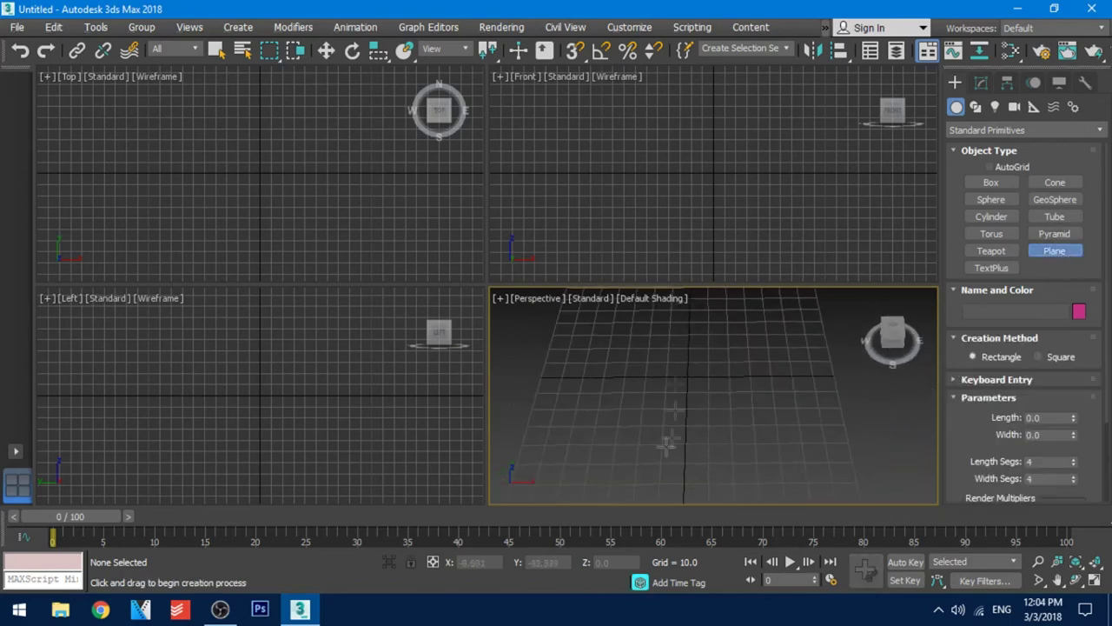
drag(616, 344, 773, 455)
key(w)
drag(692, 355, 698, 328)
- Stand the plane upright by setting its X rotation to 90 degrees
key(e)
drag(678, 371, 686, 468)
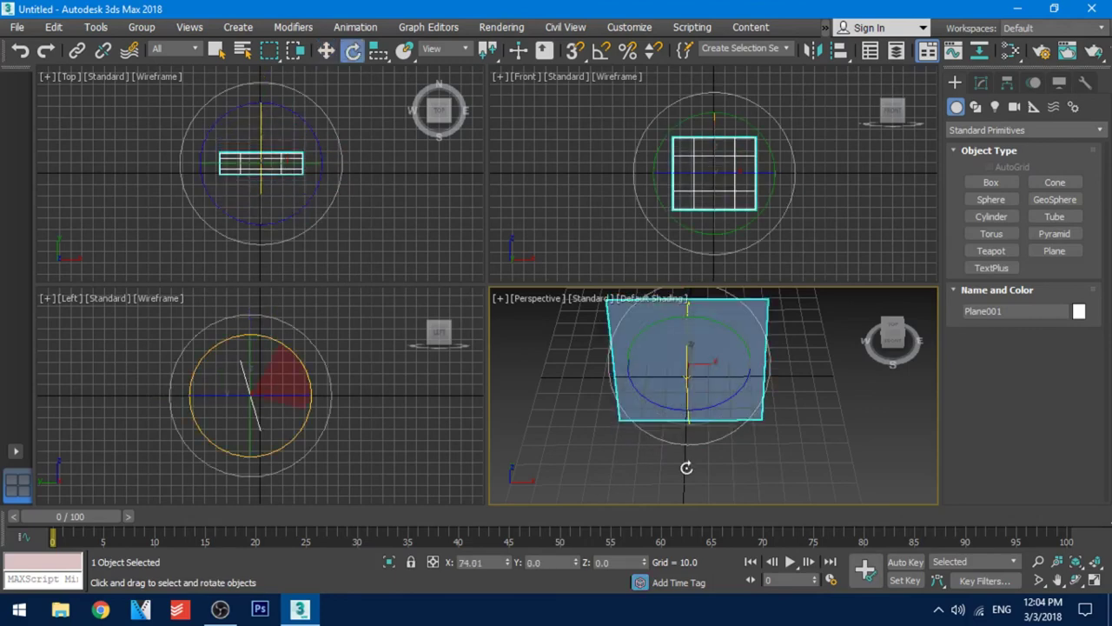
text(90)
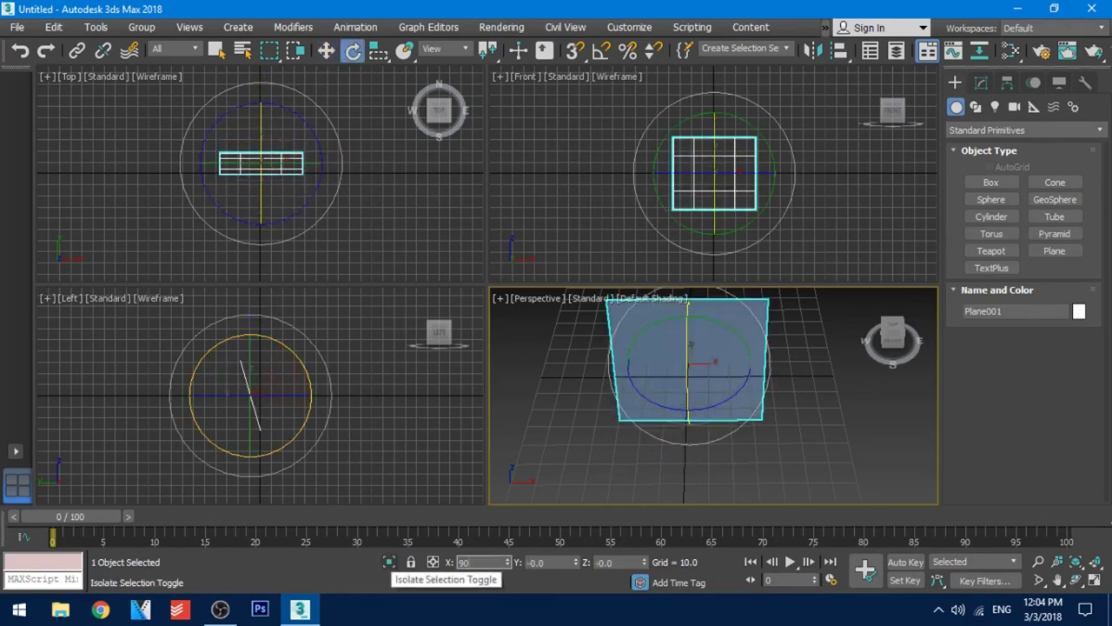
key(Return)
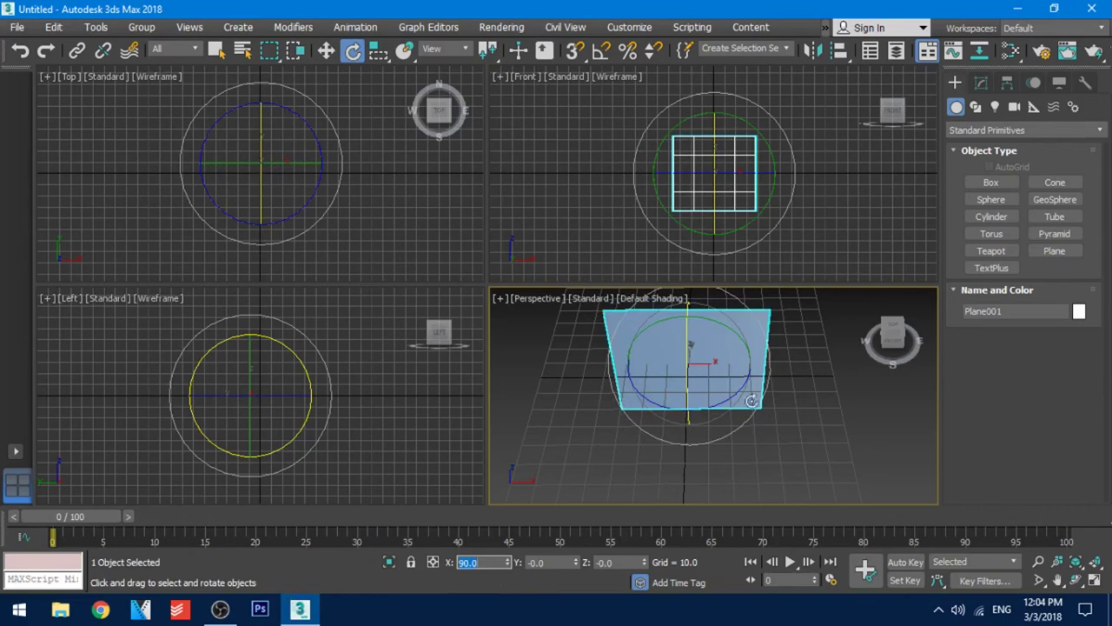
- Move the upright plane about 3.2 units back along the Y axis
middle_drag(711, 361, 692, 402)
key(w)
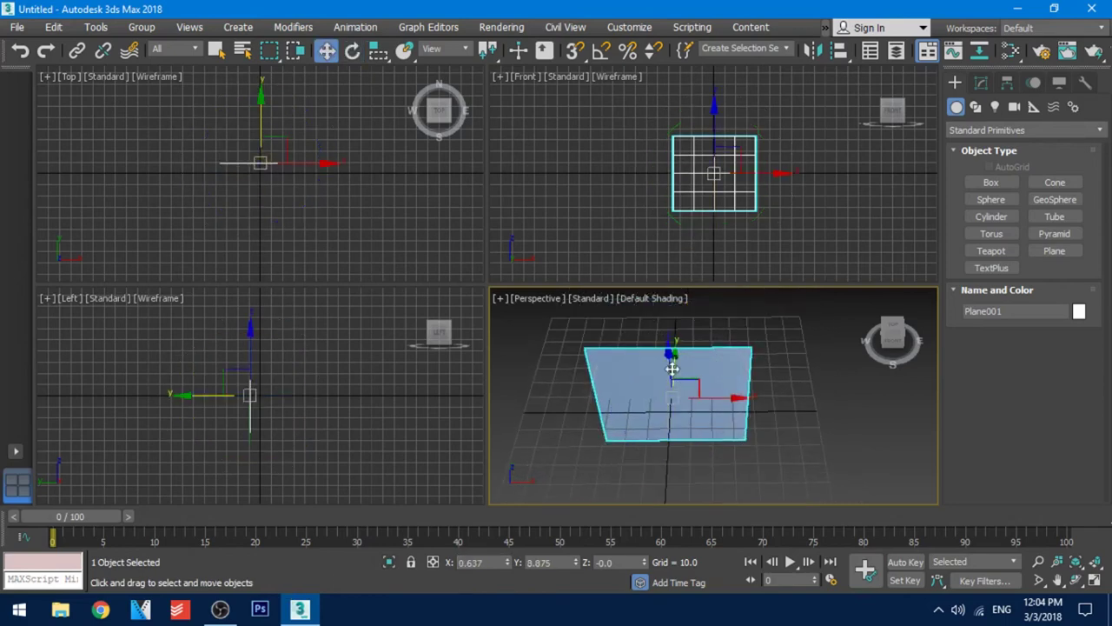
mouse_move(672, 365)
mouse_down()
mouse_move(683, 311)
mouse_move(679, 361)
mouse_up()
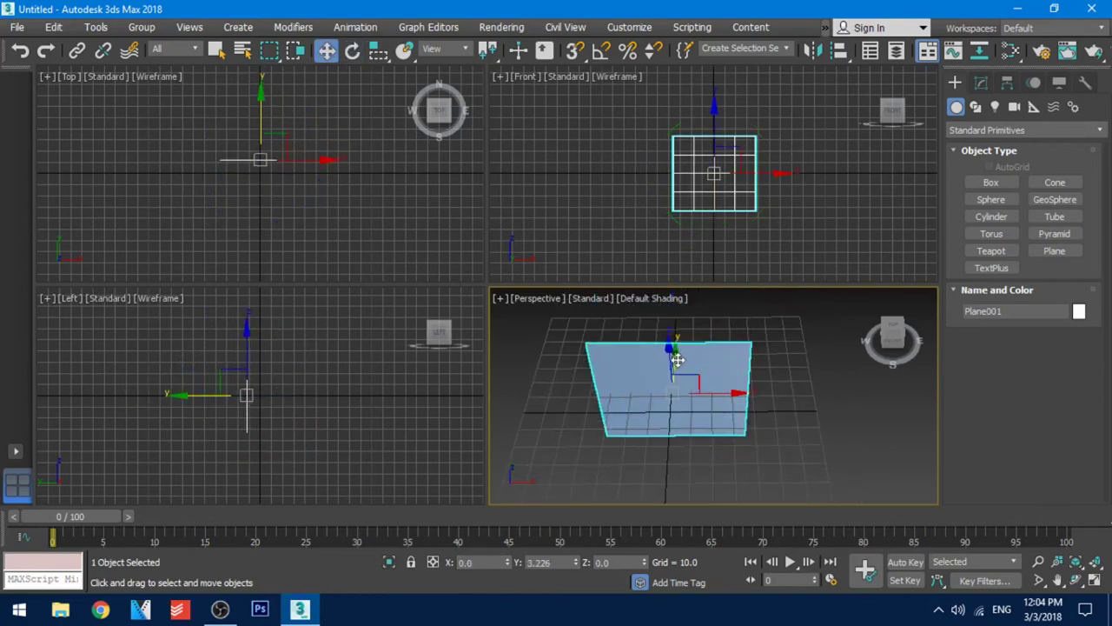
- Turn the upright plane to a Z rotation of 90 degrees
key(e)
drag(696, 437, 848, 418)
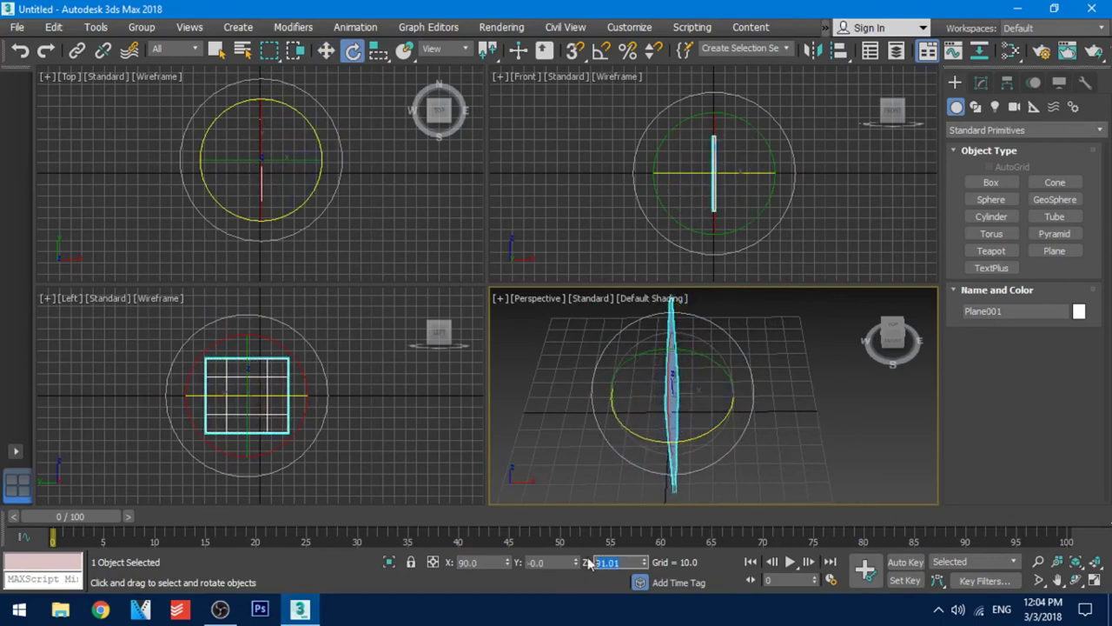
key(Return)
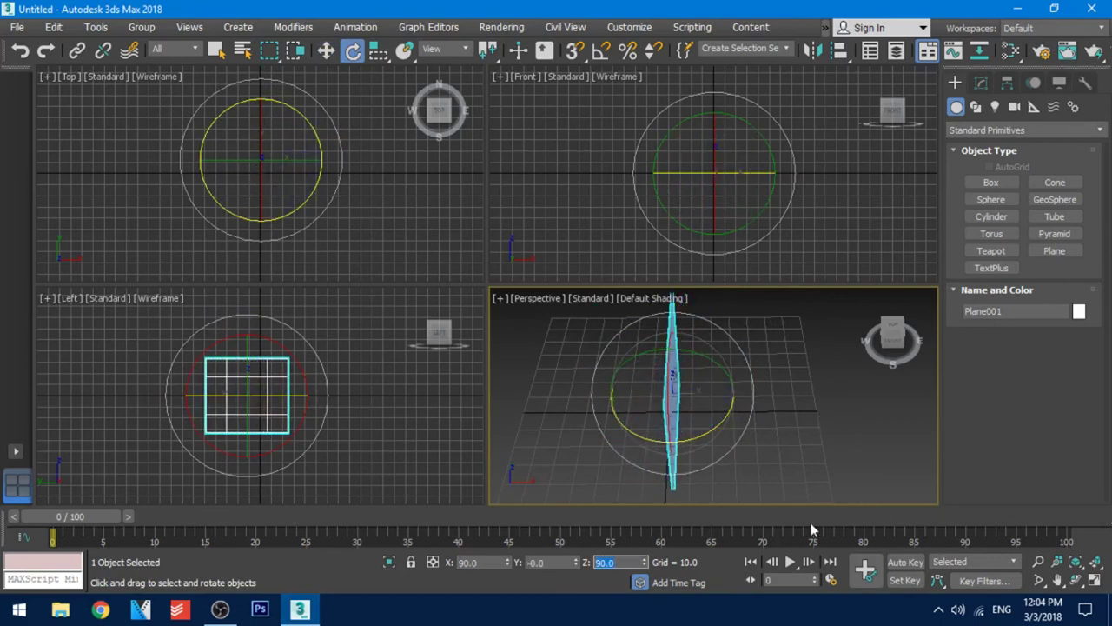
middle_drag(752, 426, 750, 424)
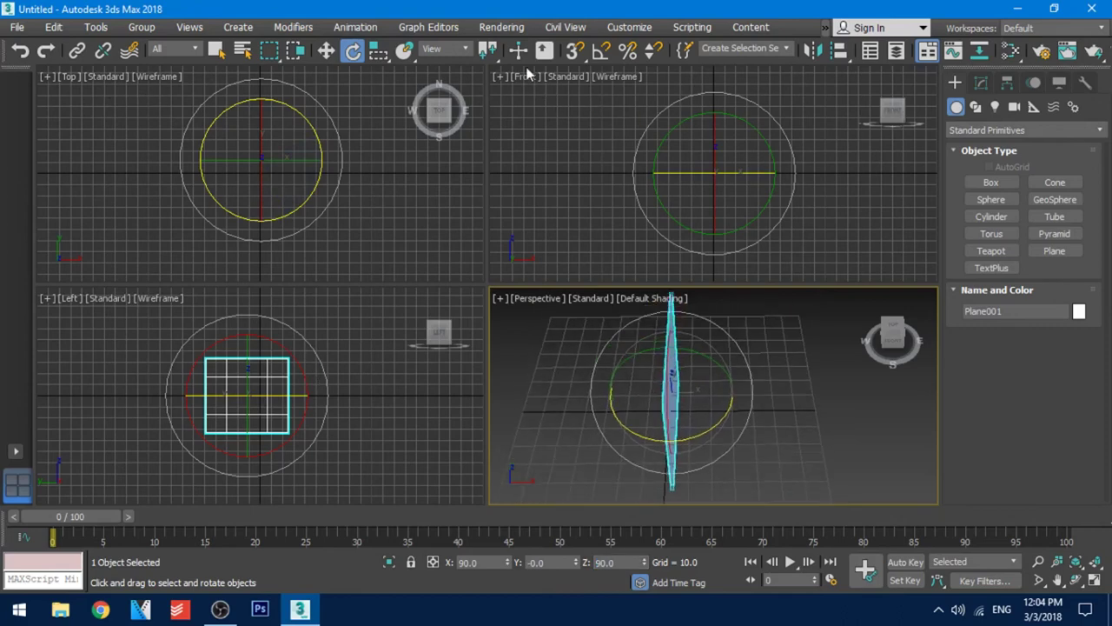
- Turn the plane back to face the front by resetting its Z rotation to 0 degrees
middle_drag(730, 161, 699, 155)
key(w)
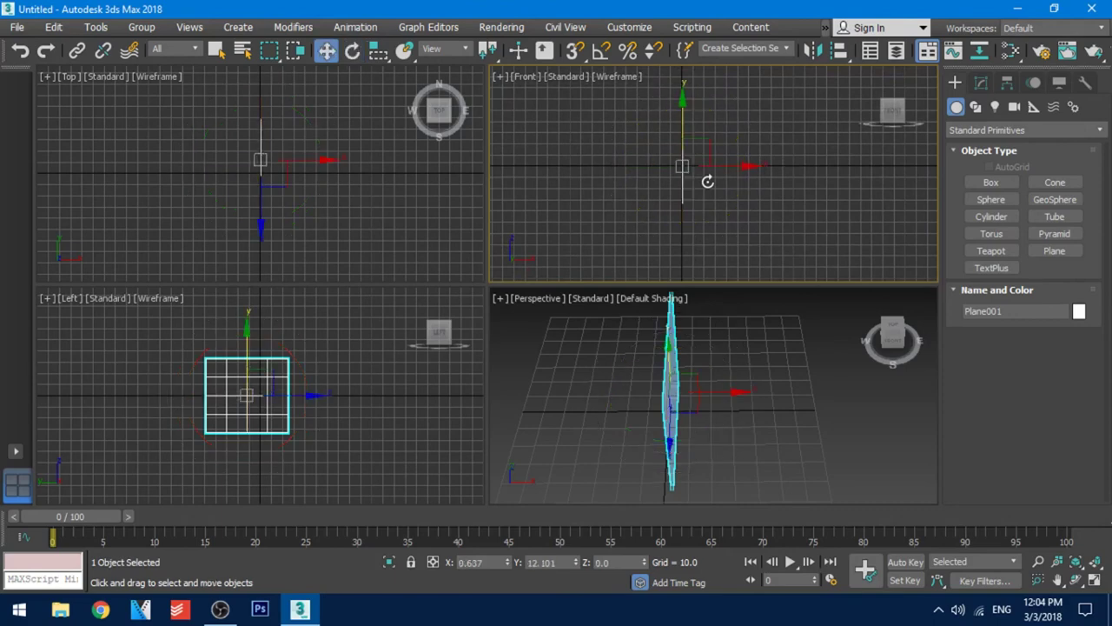
key(e)
drag(710, 166, 559, 169)
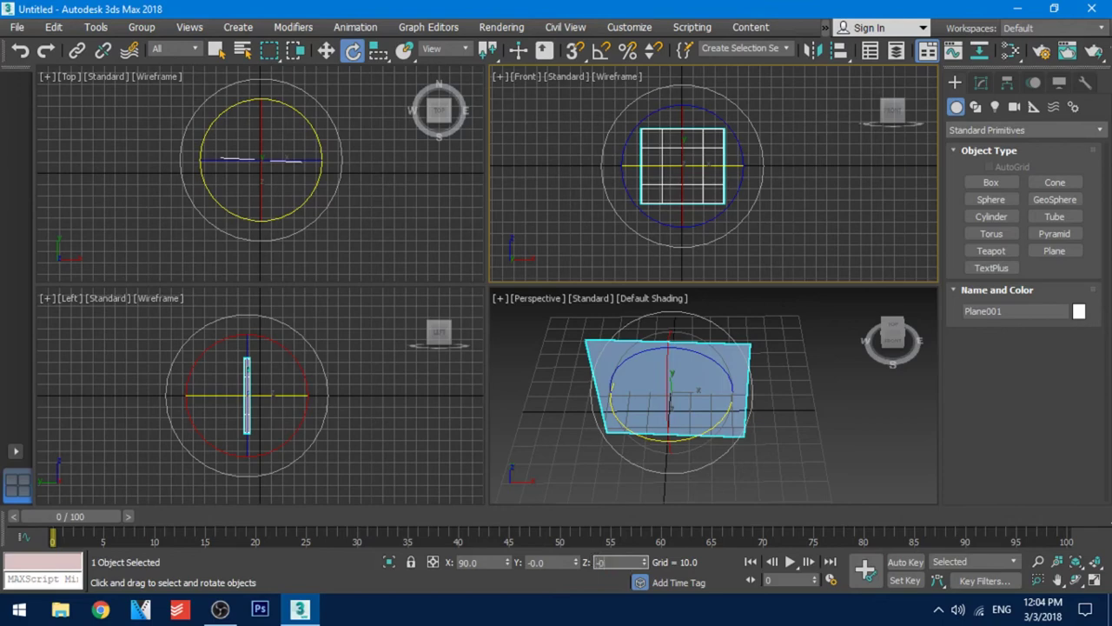
key(Return)
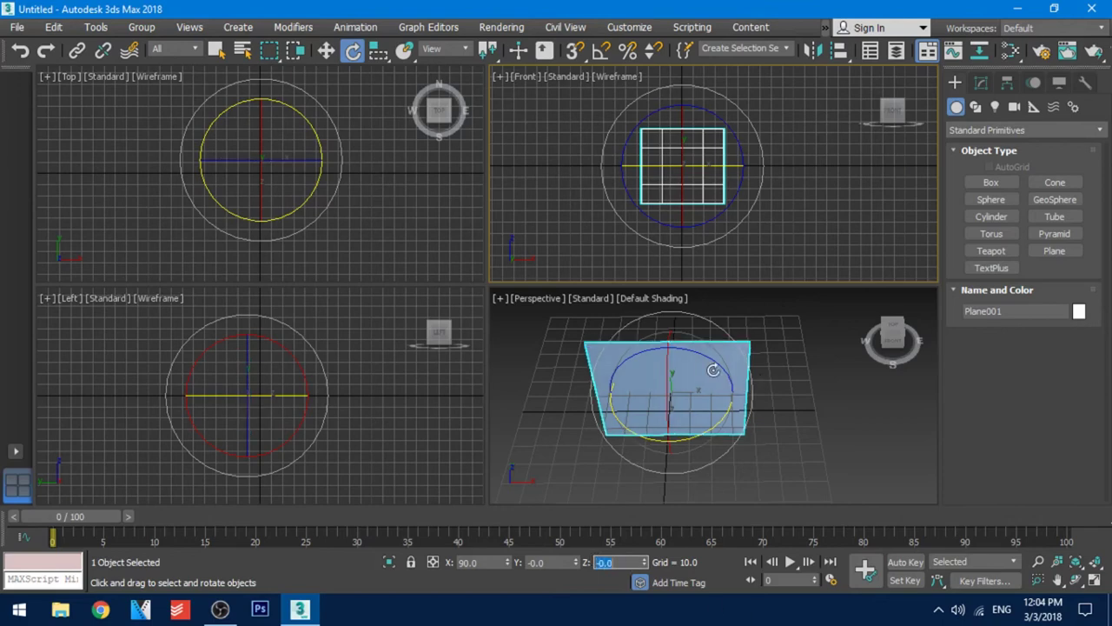
- Display the Front viewport in Default Shading and frame the plane larger in it
click(617, 77)
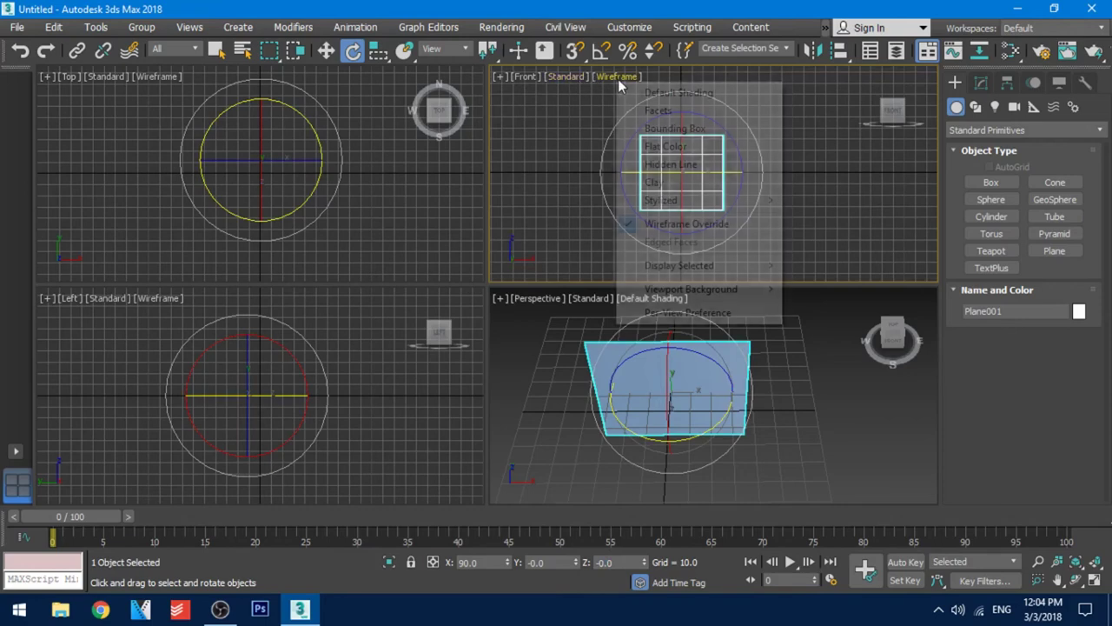
click(657, 94)
middle_drag(709, 183, 694, 179)
scroll(696, 186, up, 6)
scroll(715, 206, down, 5)
- Change the Top viewport to the Right view and centre the plane in it
mouse_move(199, 155)
middle_down()
mouse_move(207, 180)
mouse_move(188, 161)
middle_up()
mouse_move(239, 405)
middle_down()
mouse_move(271, 412)
mouse_move(239, 407)
middle_up()
click(71, 79)
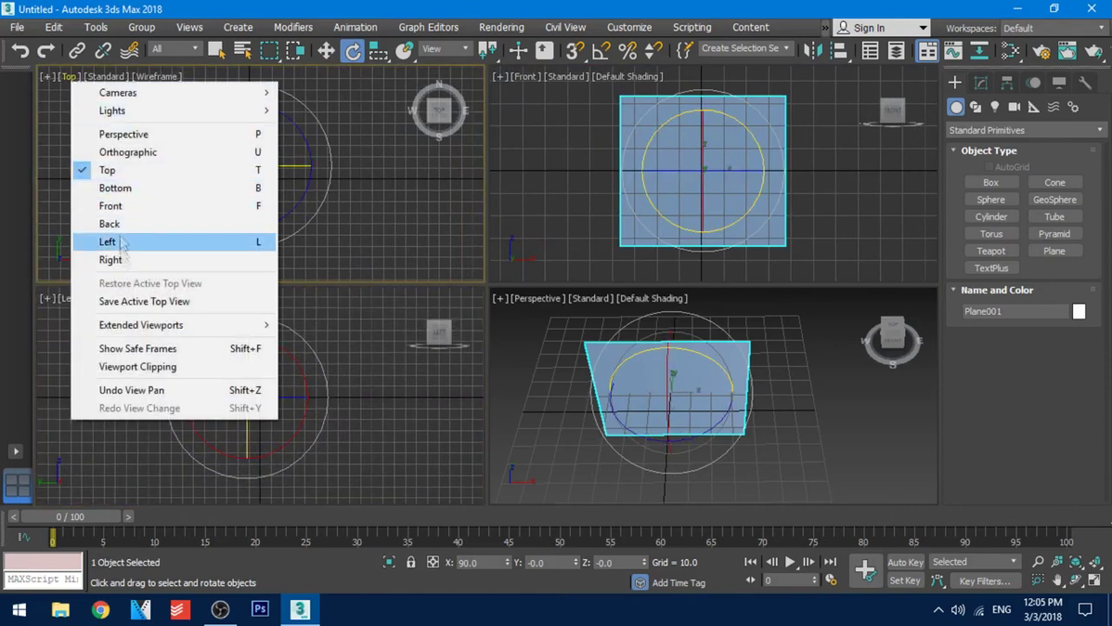
click(113, 259)
middle_drag(306, 188, 285, 189)
- Clone the plane as one Copy rotated about Z, and set the copy's Z rotation to exactly 90 degrees
middle_drag(751, 398, 745, 388)
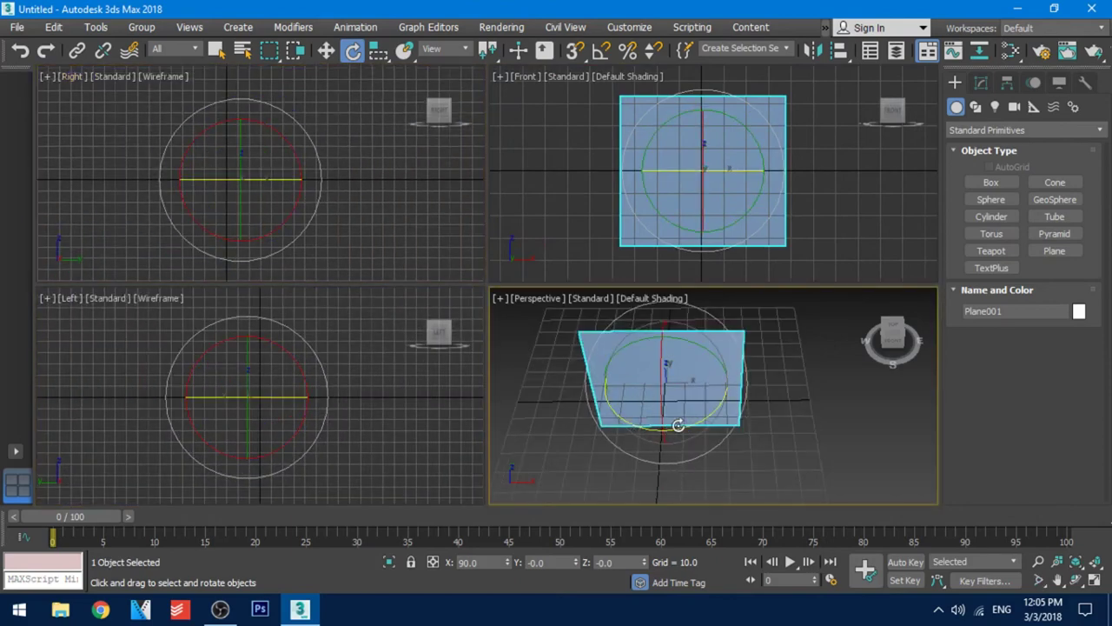
shift+drag(678, 425, 817, 381)
click(479, 254)
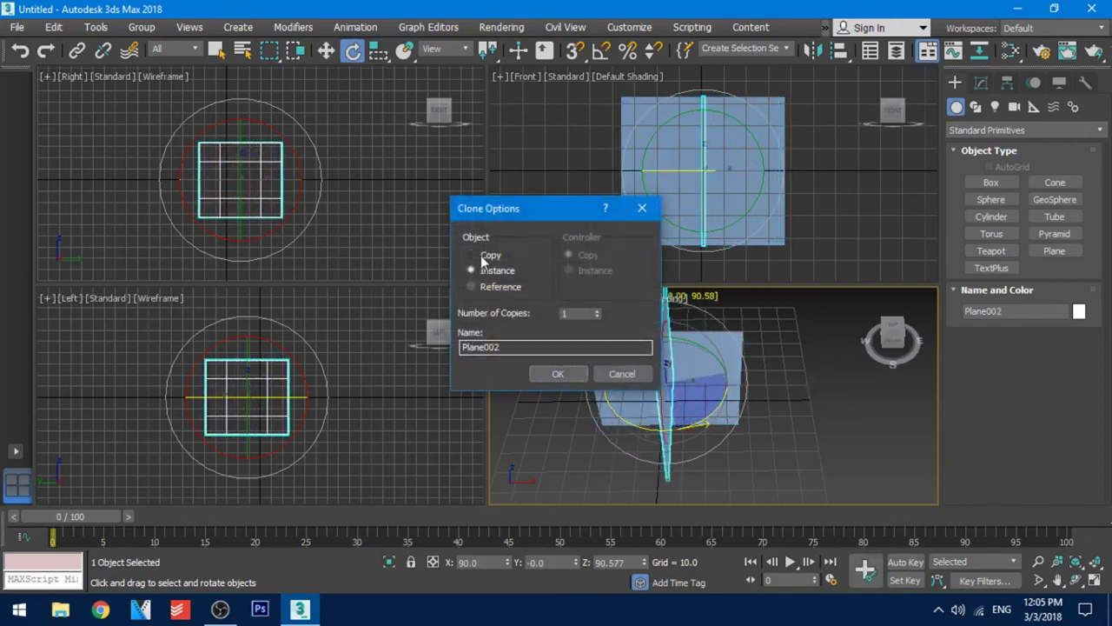
click(558, 374)
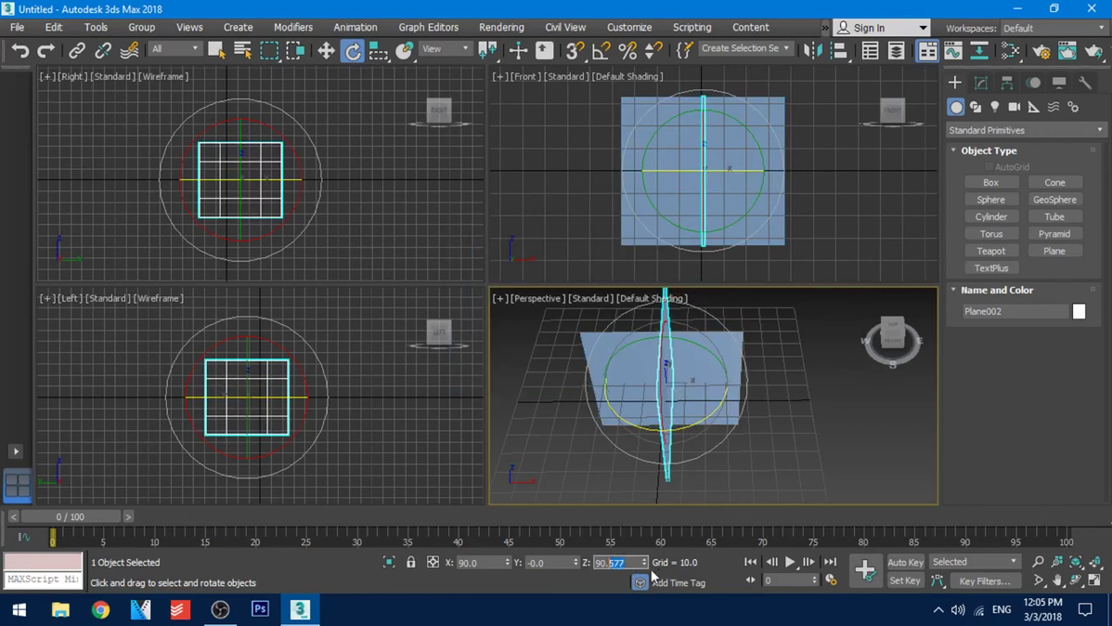
key(Return)
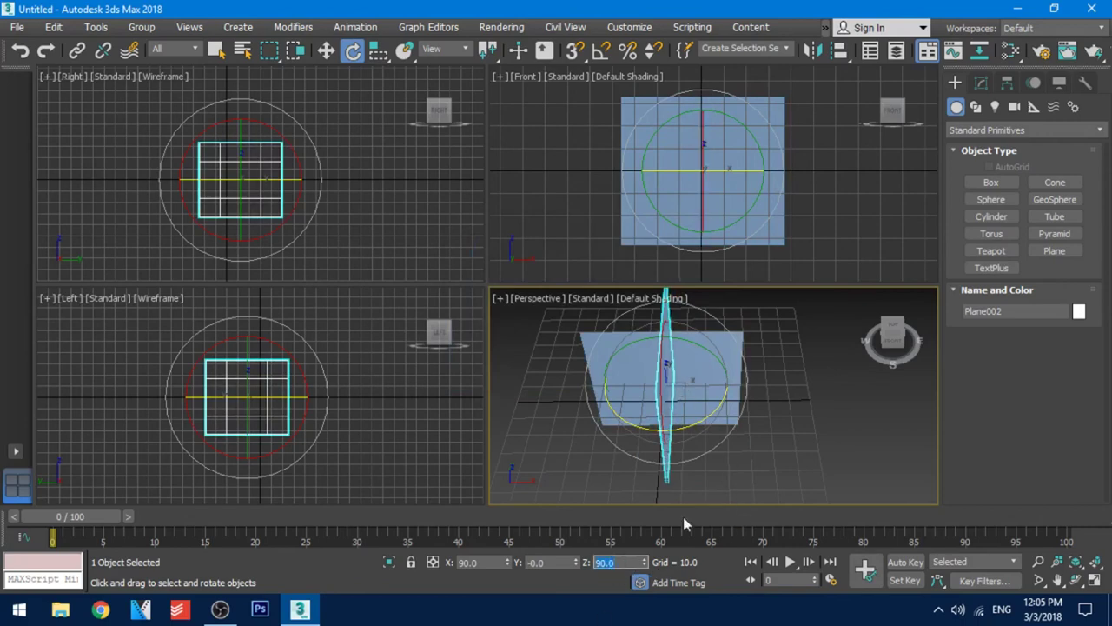
- Move the rotated copy to the left end of the first plane and forward, forming a corner at about X -37, Y -24
middle_drag(741, 419, 732, 415)
key(w)
drag(703, 379, 616, 380)
drag(588, 344, 574, 399)
drag(623, 440, 633, 440)
alt+middle_drag(632, 435, 518, 364)
drag(614, 431, 612, 429)
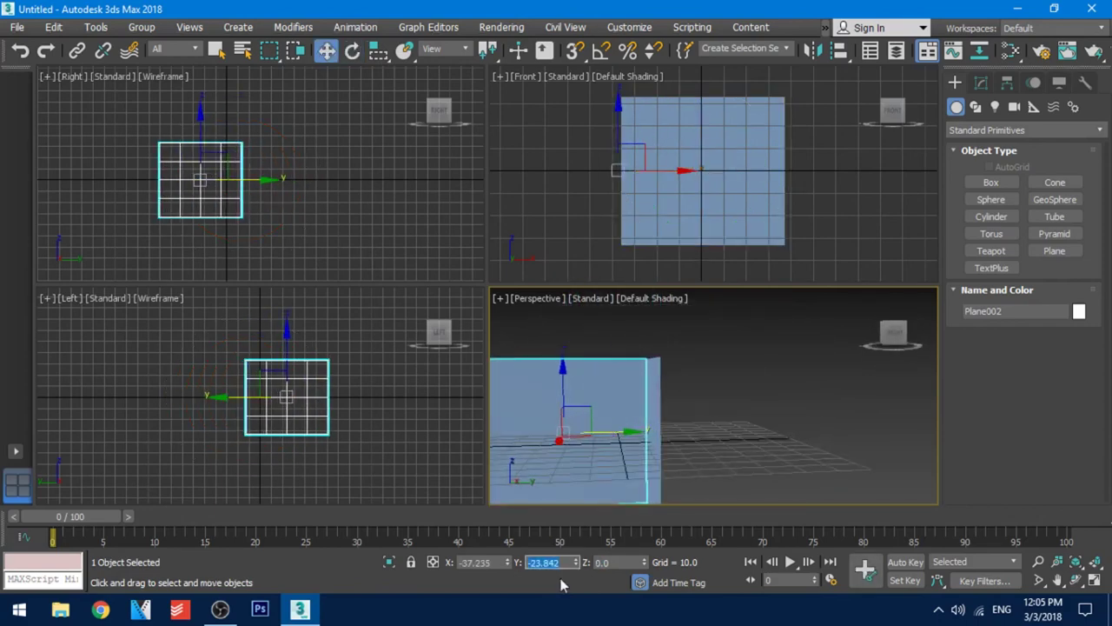
- Switch the Right viewport to Top view and fine-tune the side plane to meet the back plane's corner, at about X -36.1, Y -24.7
middle_drag(566, 440, 630, 513)
scroll(630, 469, up, 3)
click(79, 81)
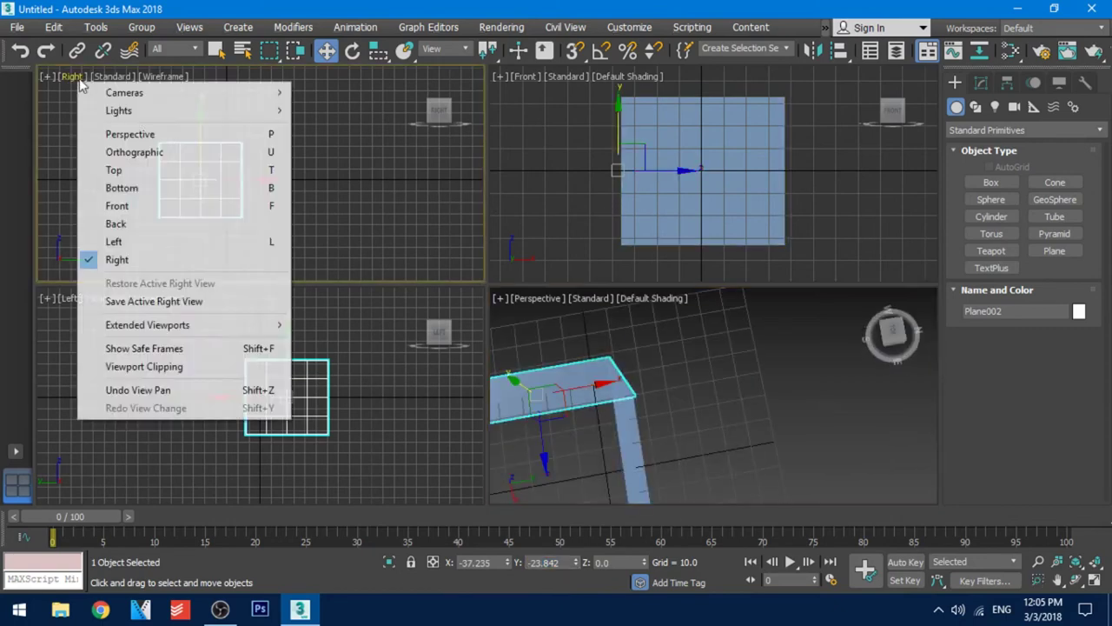
click(120, 170)
middle_drag(208, 143, 226, 240)
drag(226, 238, 228, 244)
middle_drag(264, 244, 254, 201)
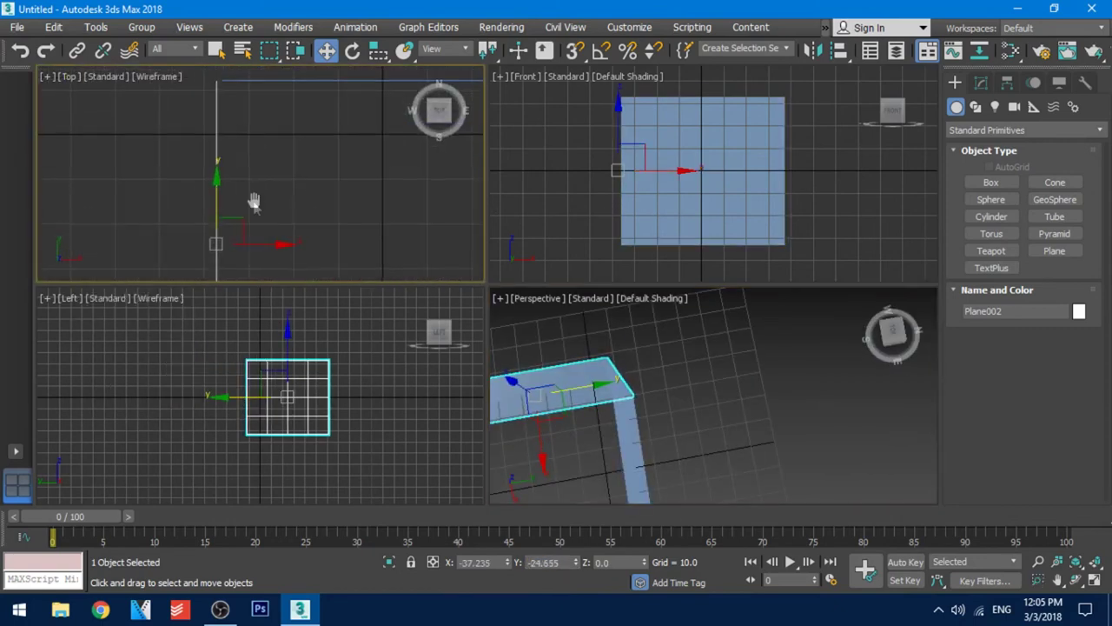
drag(269, 244, 273, 242)
- Copy the side plane along X to the back plane's opposite end and set the copy's Z rotation to -90 degrees
alt+middle_drag(561, 486, 674, 427)
scroll(630, 421, down, 3)
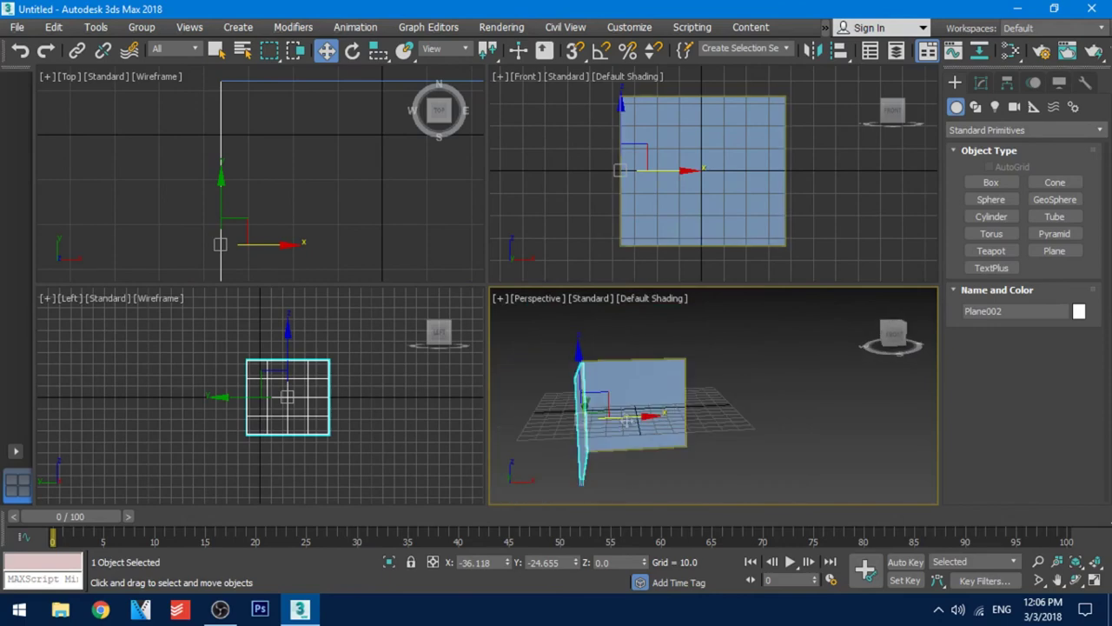
mouse_move(628, 420)
shift+mouse_down()
mouse_move(732, 418)
mouse_move(429, 453)
shift+mouse_up()
key(Return)
key(e)
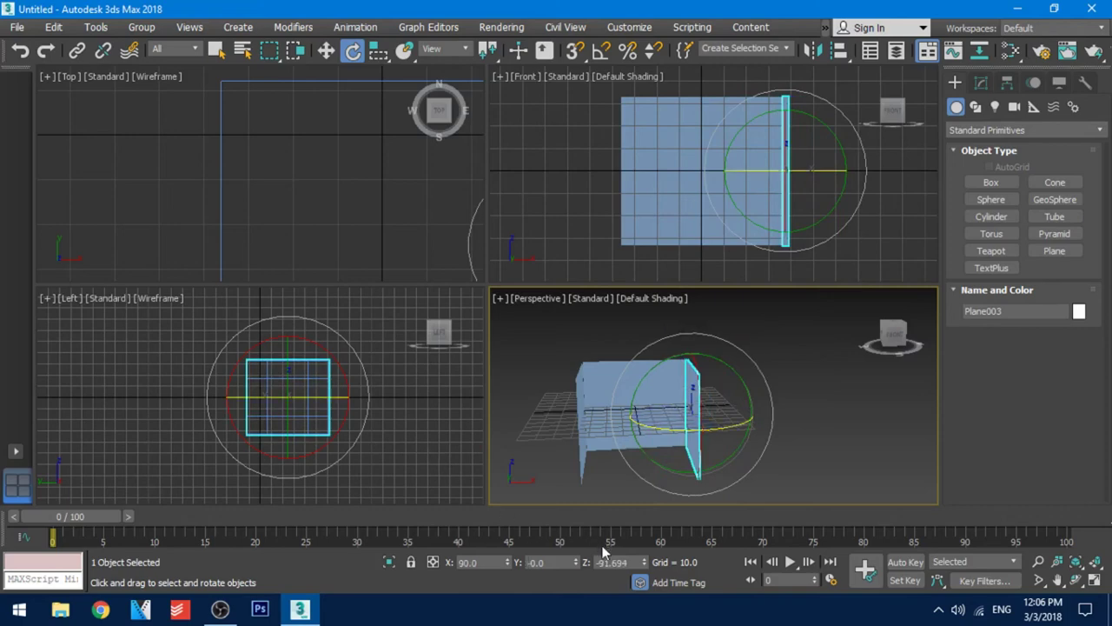
text(-90)
key(Return)
- Select all three planes and raise them along Z so they stand on the grid
alt+middle_drag(738, 433, 685, 412)
key(ctrl+a)
key(w)
drag(642, 354, 637, 306)
- Change the Top viewport back to the Right view with the raised planes centred
middle_drag(737, 186, 748, 287)
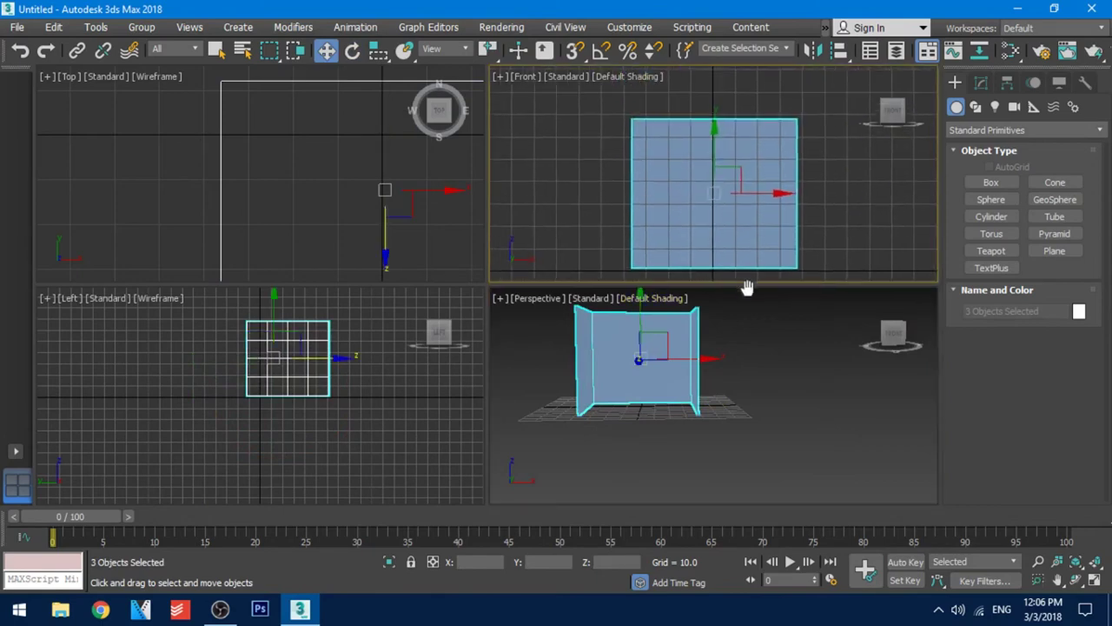
scroll(305, 201, down, 3)
middle_drag(310, 208, 289, 169)
click(72, 79)
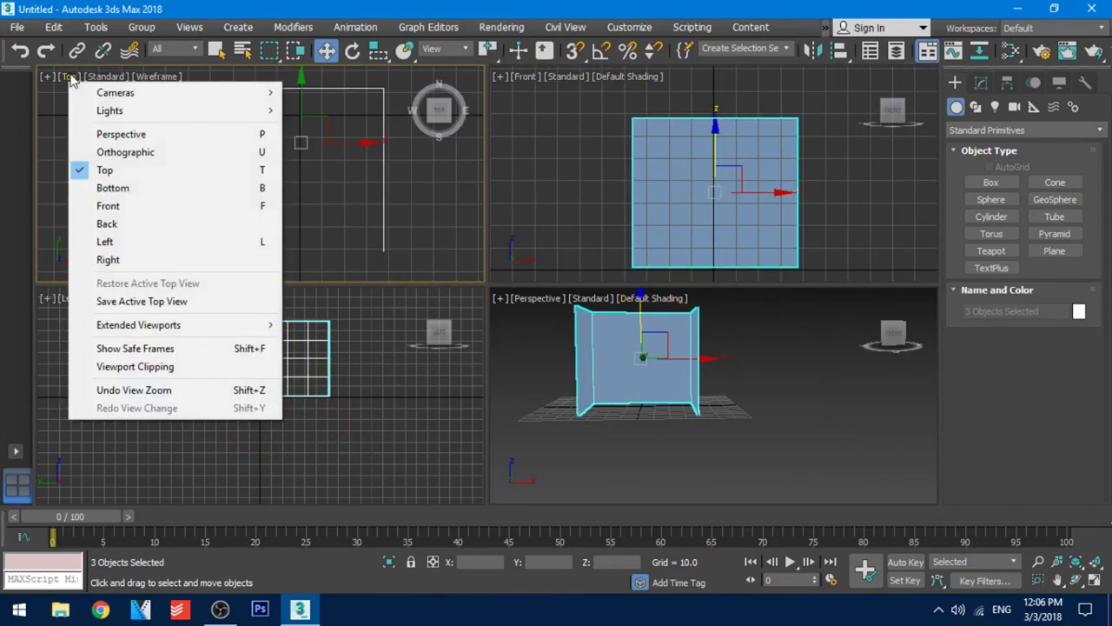
click(98, 259)
middle_drag(248, 188, 294, 232)
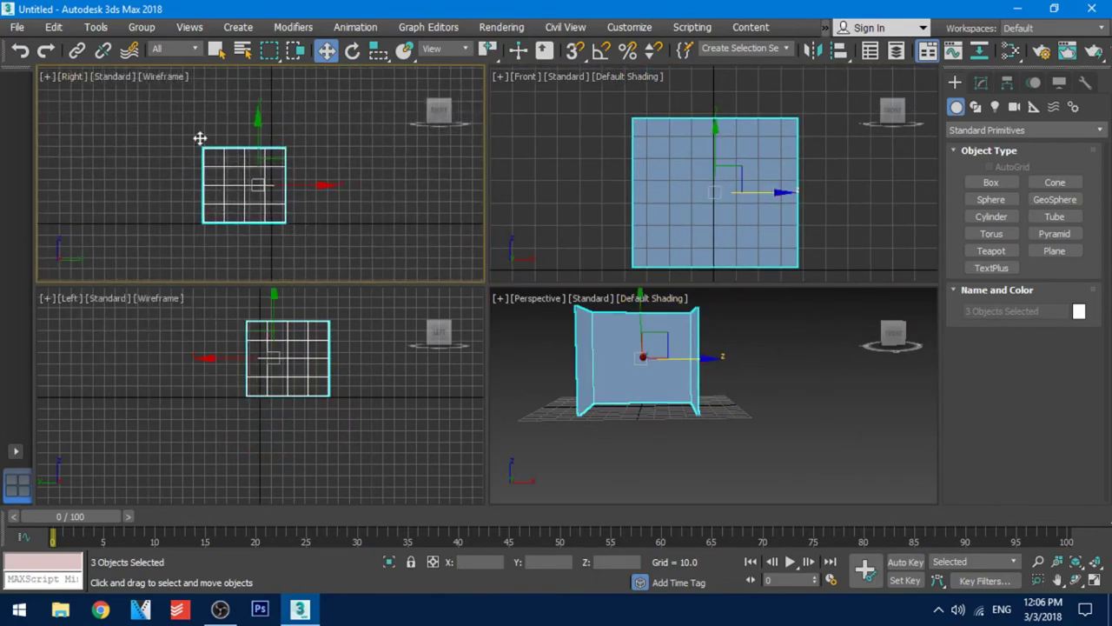
- Display both the Right and Left viewports in Default Shading
click(167, 78)
click(199, 93)
middle_drag(288, 369, 291, 379)
click(157, 298)
click(193, 315)
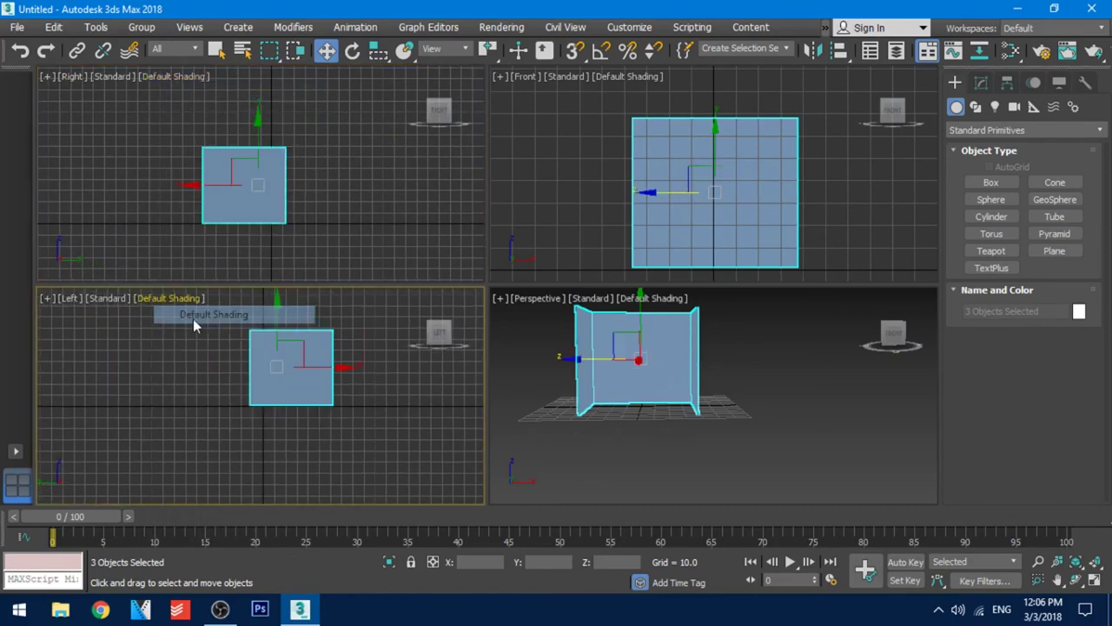
- Set the three planes' display properties to By Object and enable Backface Cull in their object properties
right_click(720, 392)
right_click(734, 370)
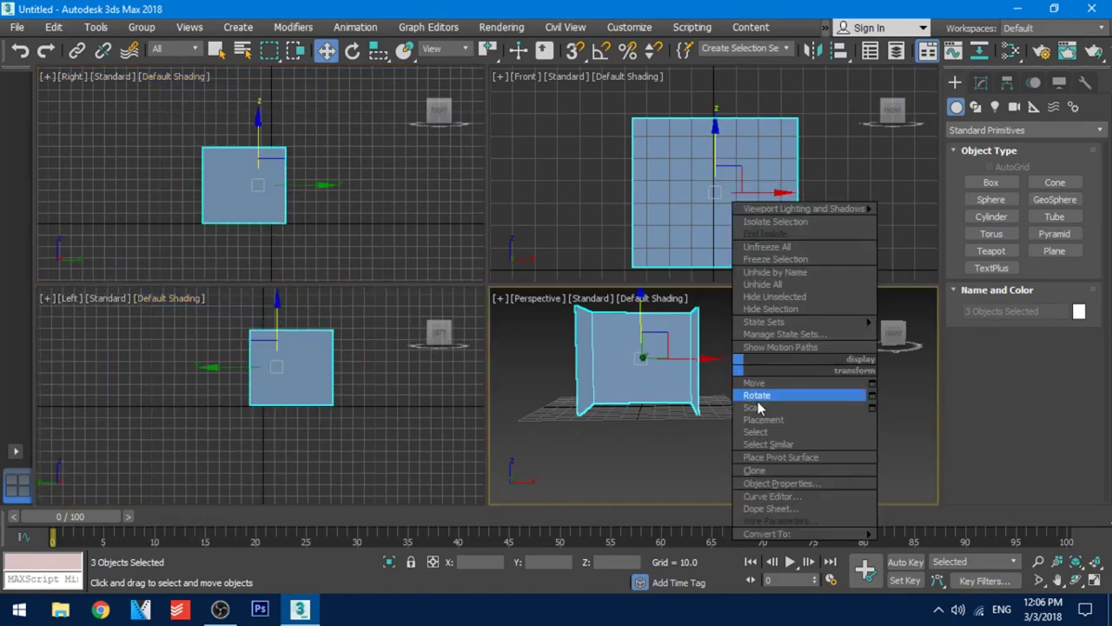
click(791, 486)
click(517, 321)
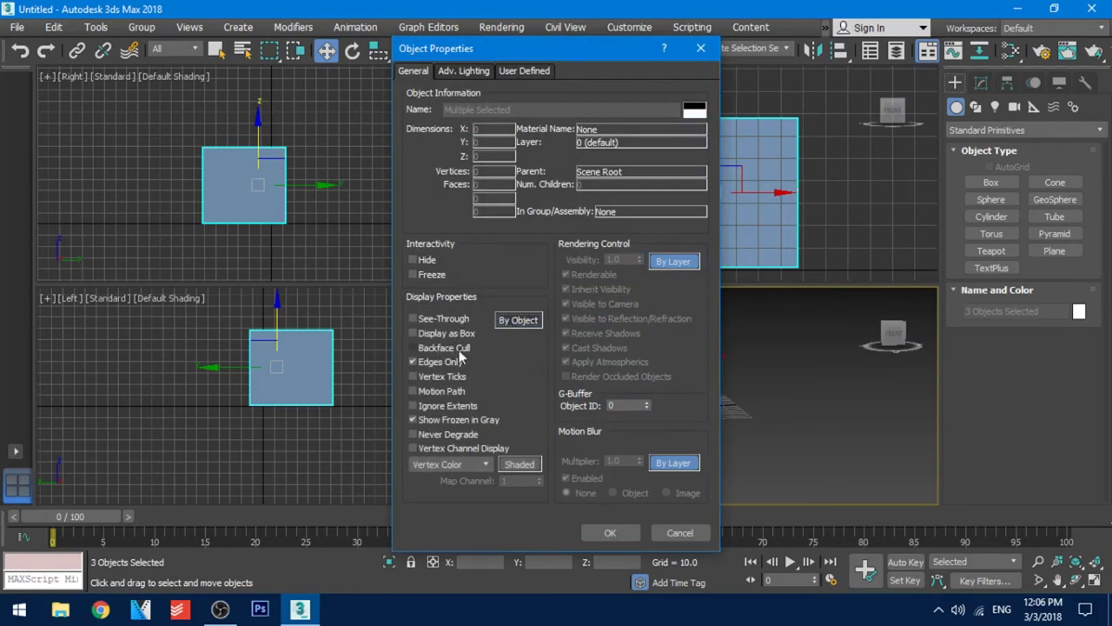
click(607, 532)
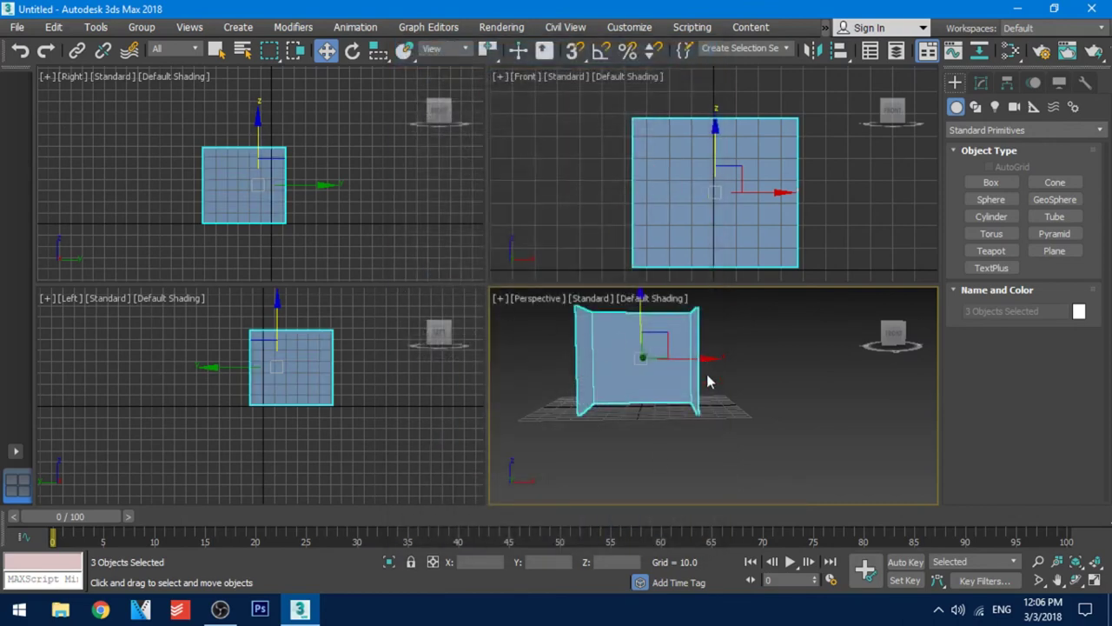
- Examine the three planes in every viewport, framing them larger in each view
alt+middle_drag(623, 370, 569, 375)
mouse_move(287, 202)
middle_down()
mouse_move(332, 219)
mouse_move(325, 235)
mouse_move(296, 208)
middle_up()
scroll(332, 219, up, 2)
scroll(325, 235, up, 2)
middle_drag(286, 401, 253, 430)
scroll(278, 400, up, 3)
middle_drag(754, 207, 731, 188)
middle_drag(654, 357, 697, 419)
scroll(678, 371, up, 3)
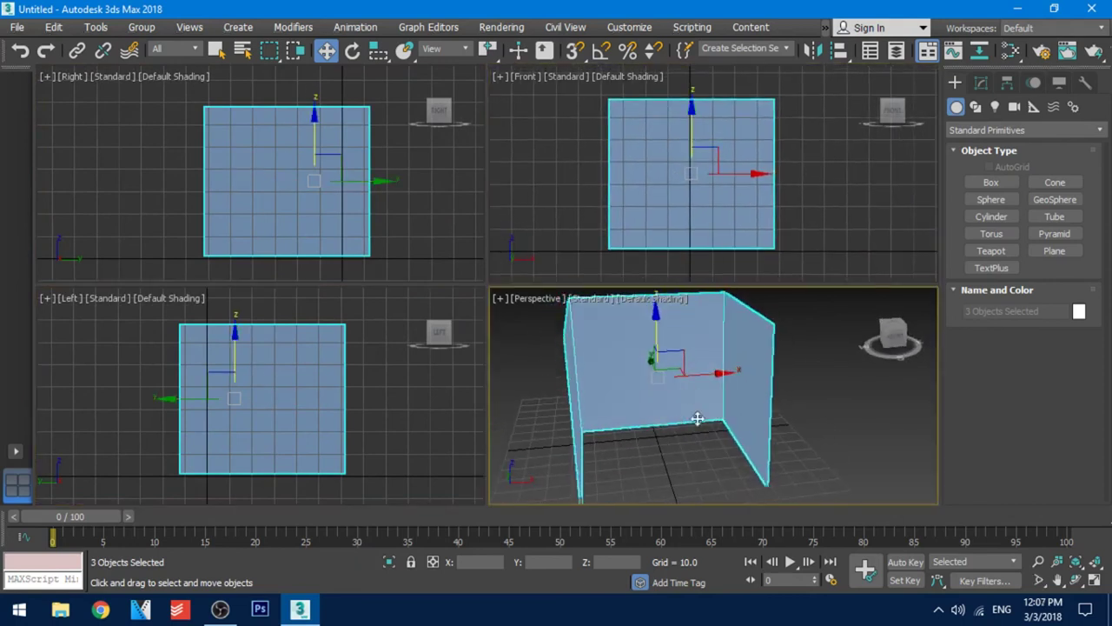
- Switch to Chrome and save the ortho head reference image to the Desktop as a JPEG
click(1016, 11)
right_click(319, 279)
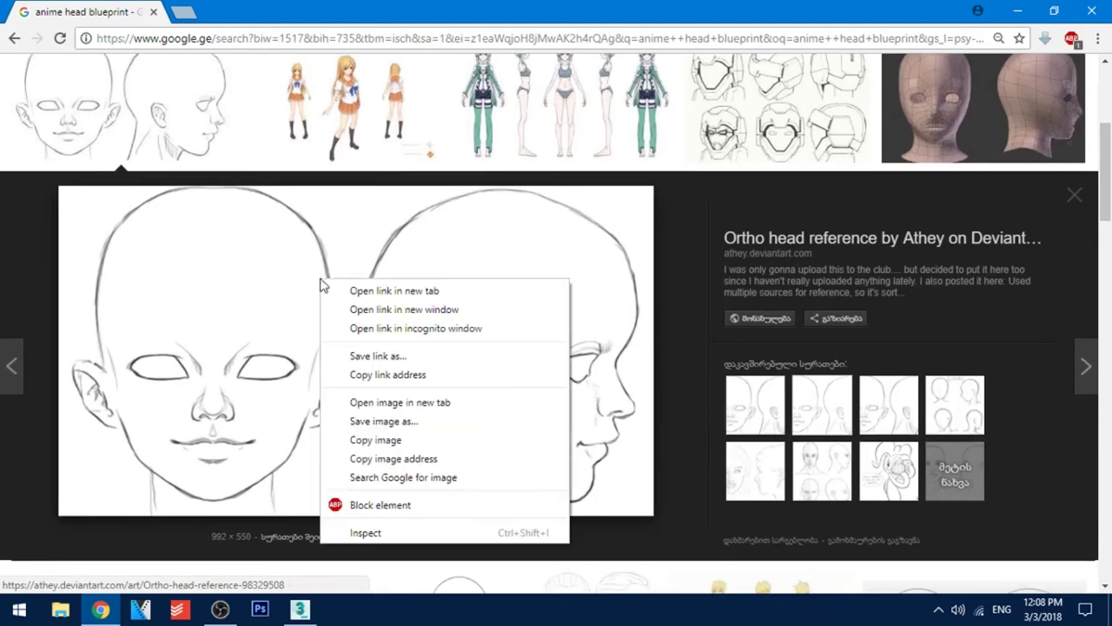
click(426, 421)
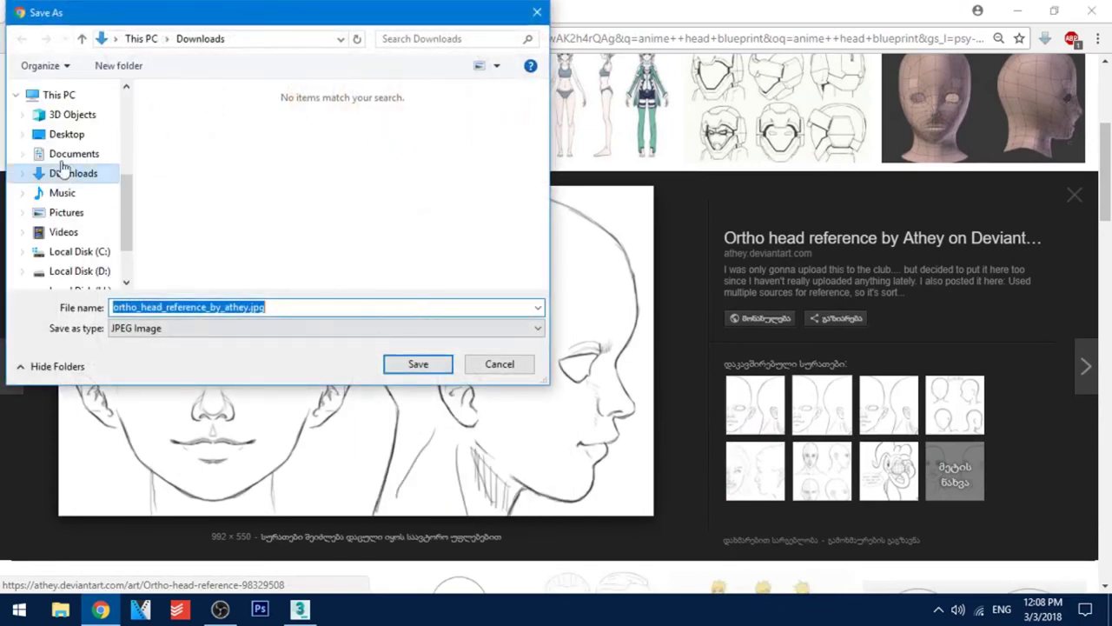
click(66, 134)
click(418, 363)
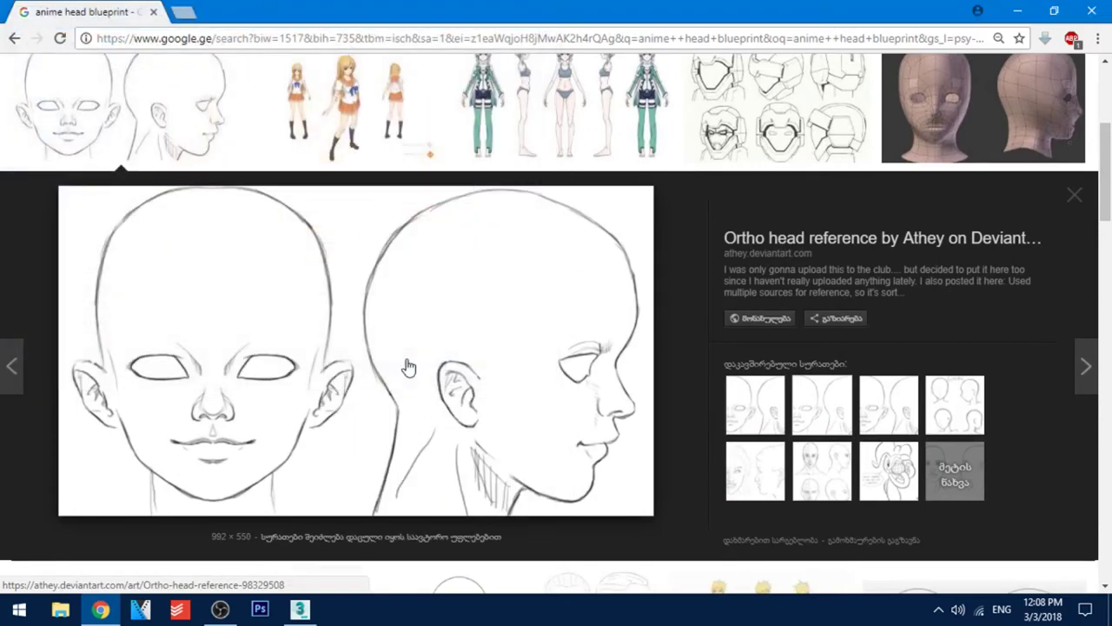
- Leave the browser and open the saved ortho head reference image from the Desktop in paint.net
click(1023, 10)
right_click(30, 357)
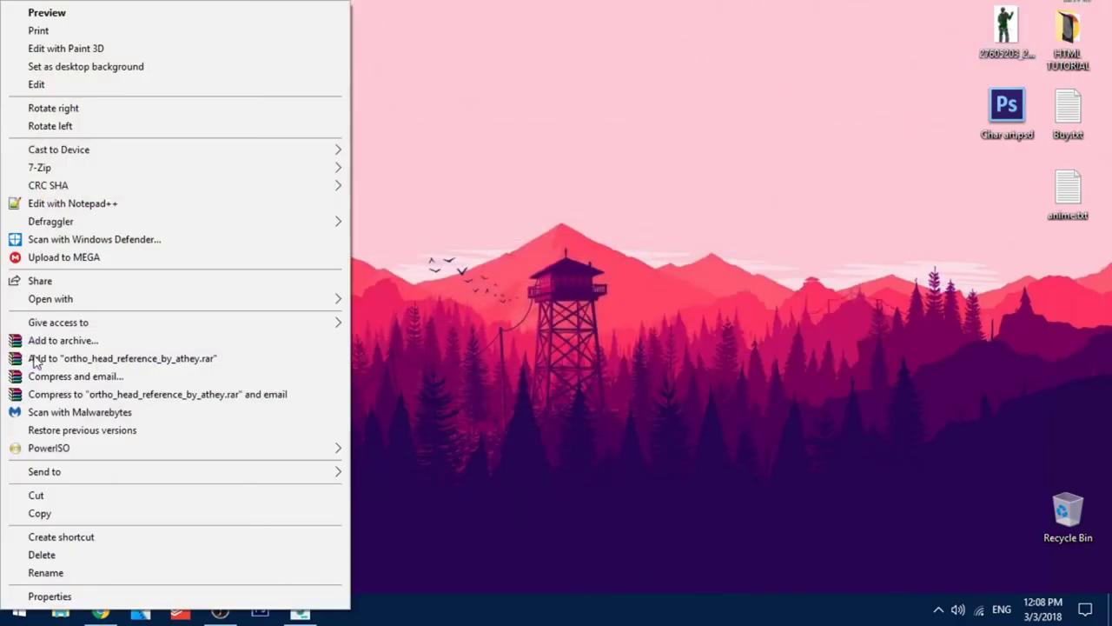
mouse_move(322, 303)
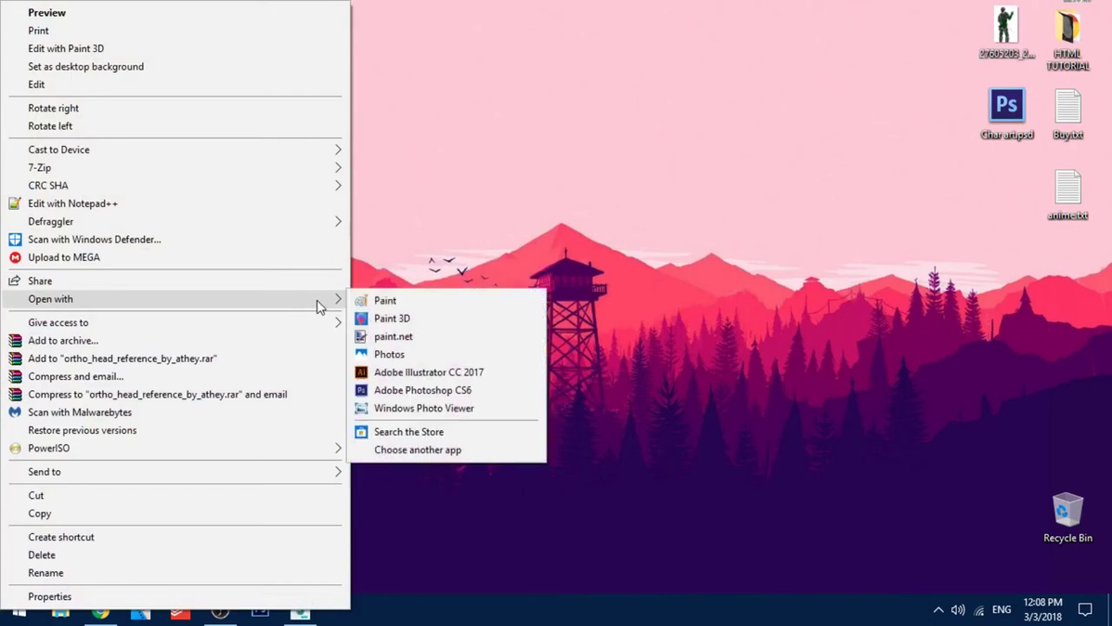
click(414, 341)
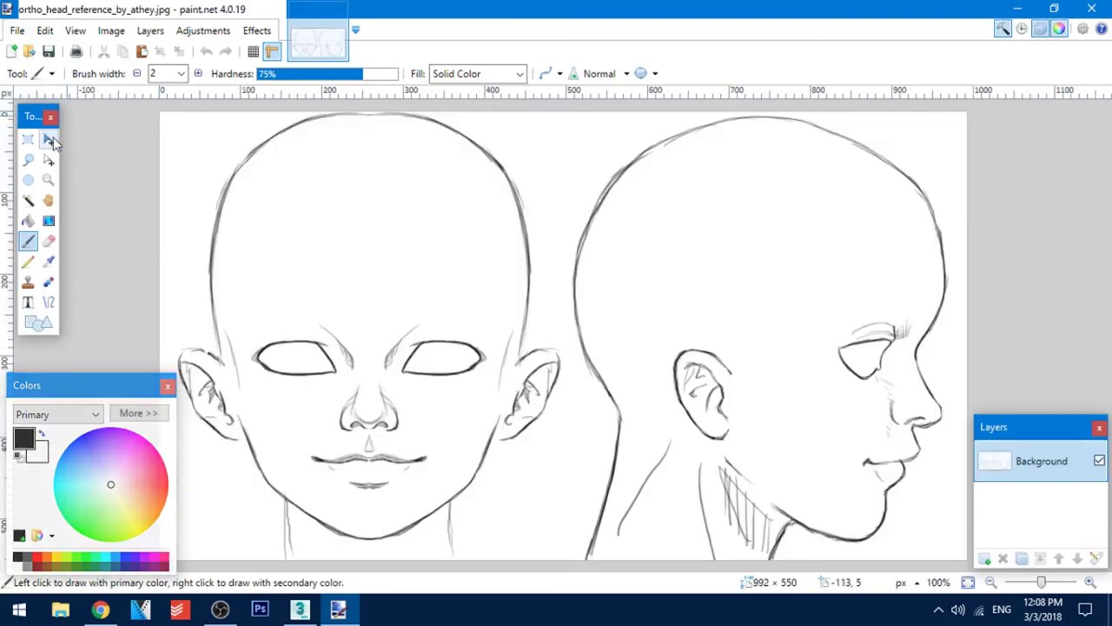
- Select the front-view half of the image, about 499 × 550 pixels, and set the canvas resize anchor to Left
click(36, 141)
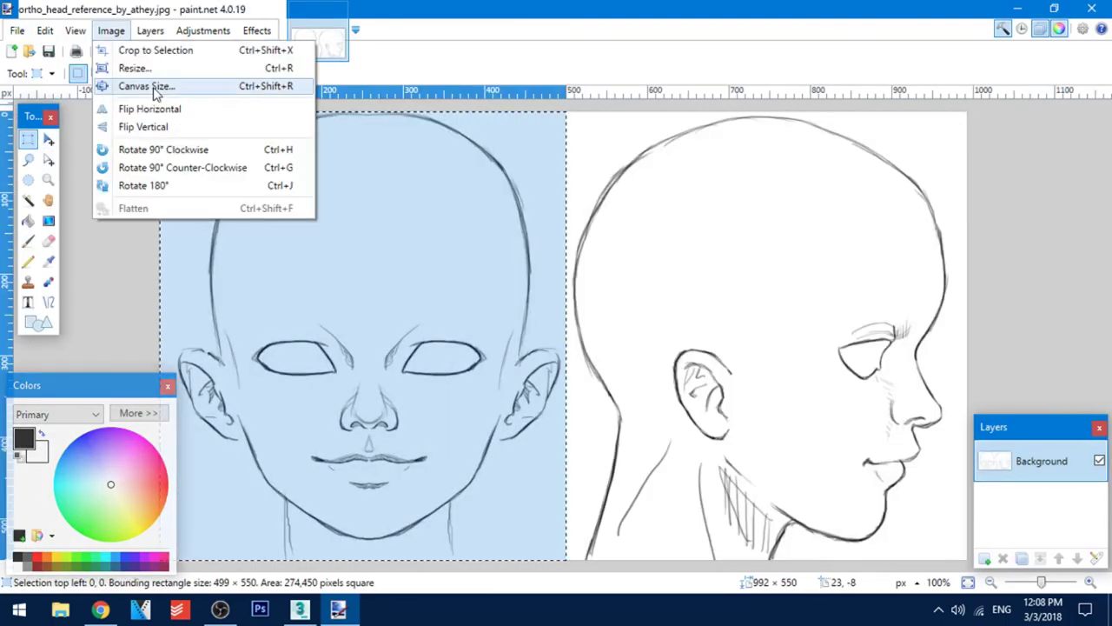
click(146, 86)
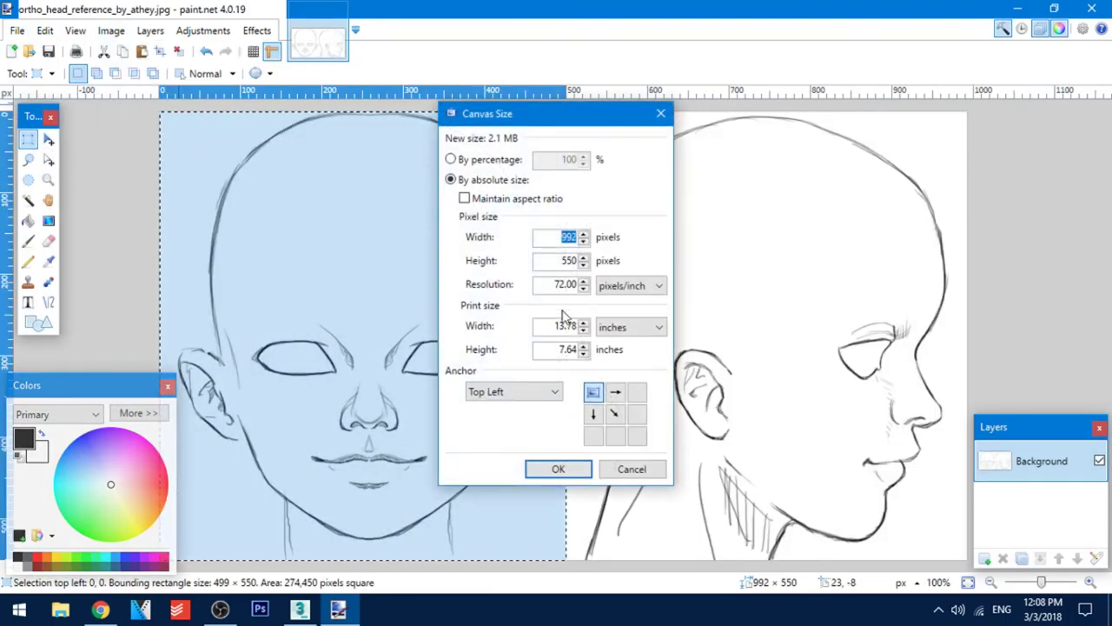
click(593, 413)
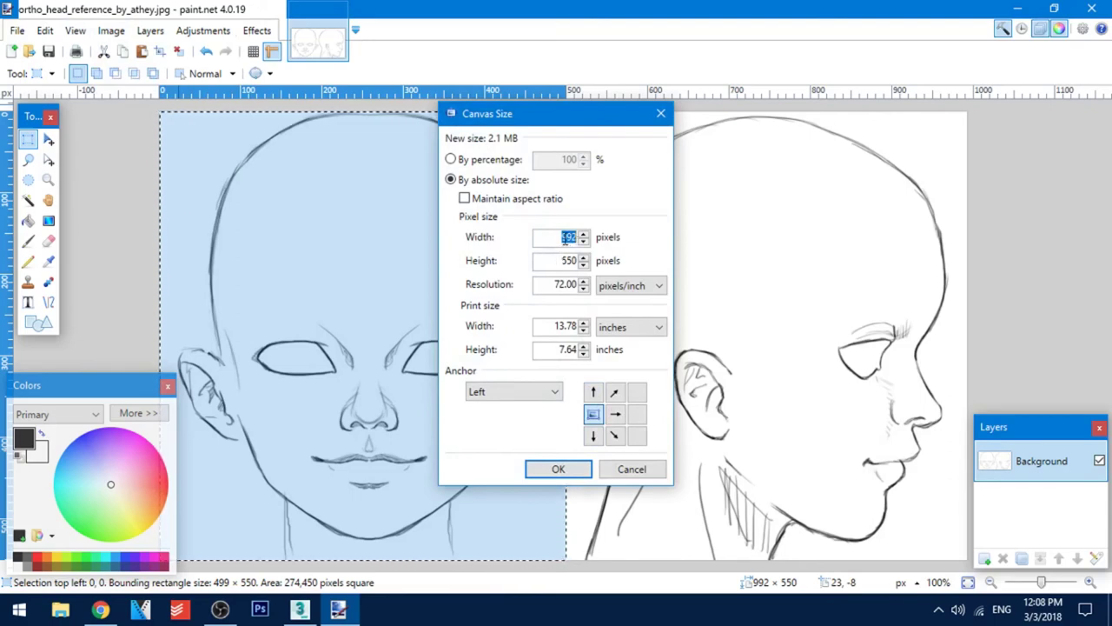
- Launch Calculator and divide the image's 992-pixel width by 2
click(564, 239)
key(super)
text(calc)
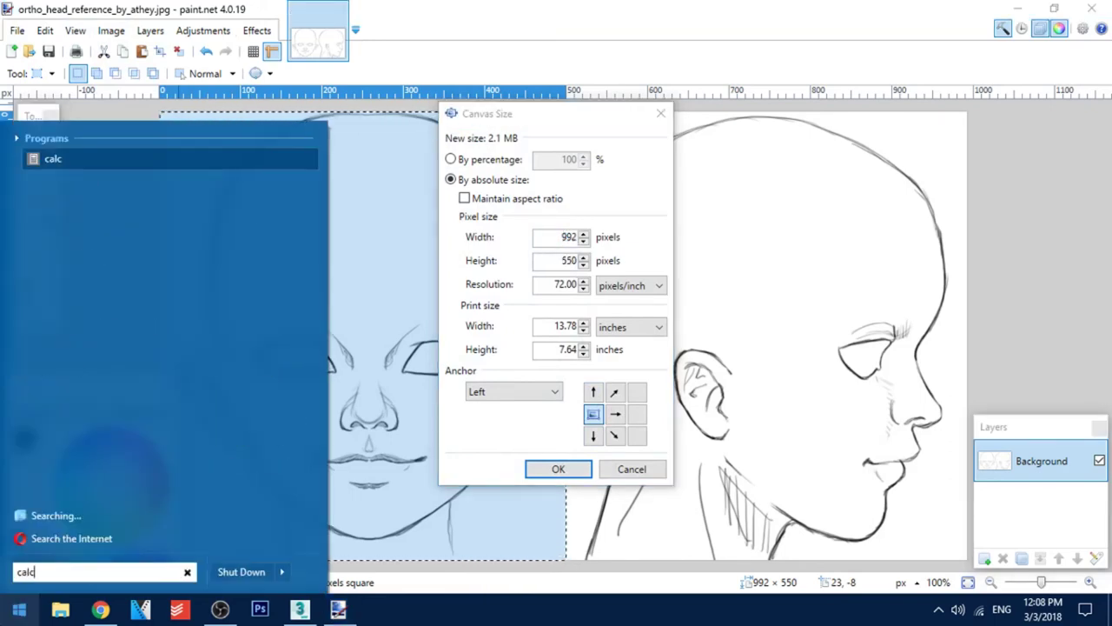
key(Return)
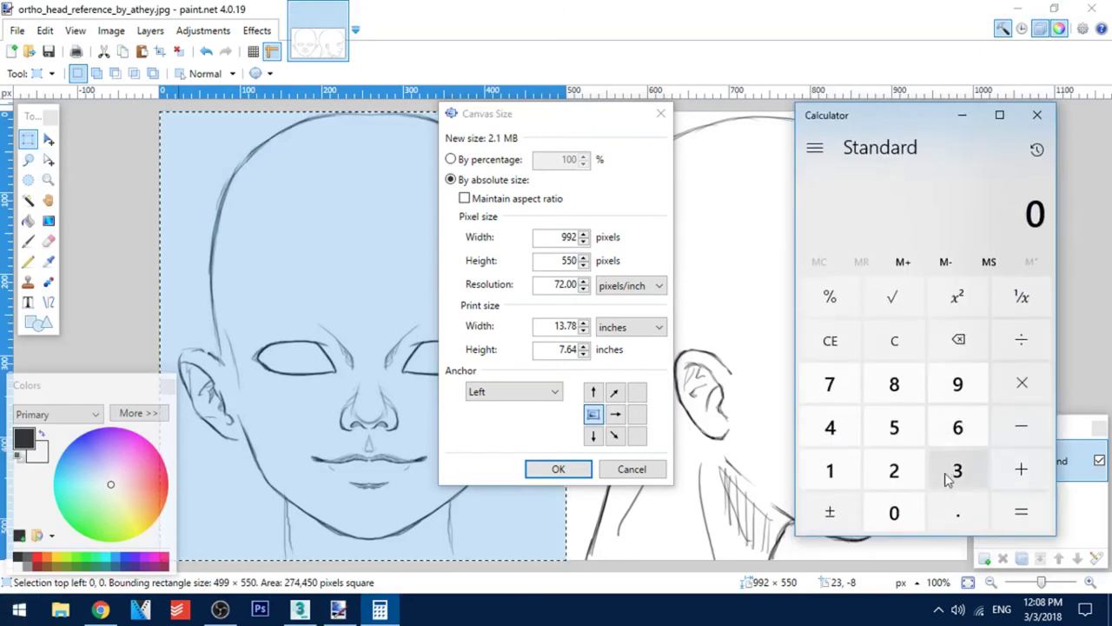
click(956, 384)
click(956, 384)
click(893, 470)
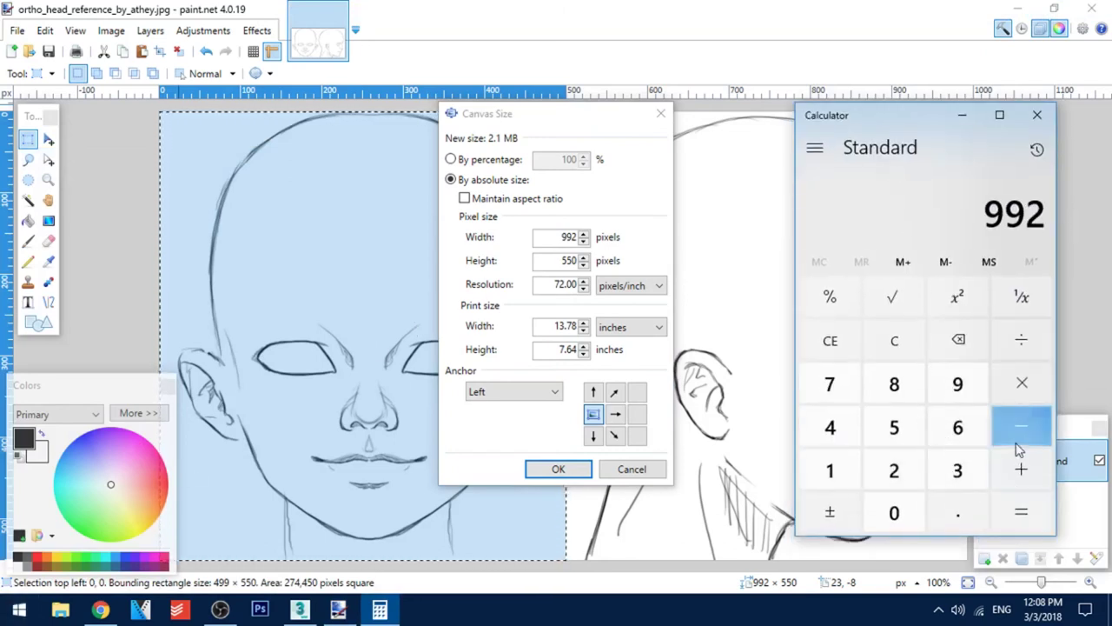
click(1025, 344)
click(893, 471)
click(1021, 513)
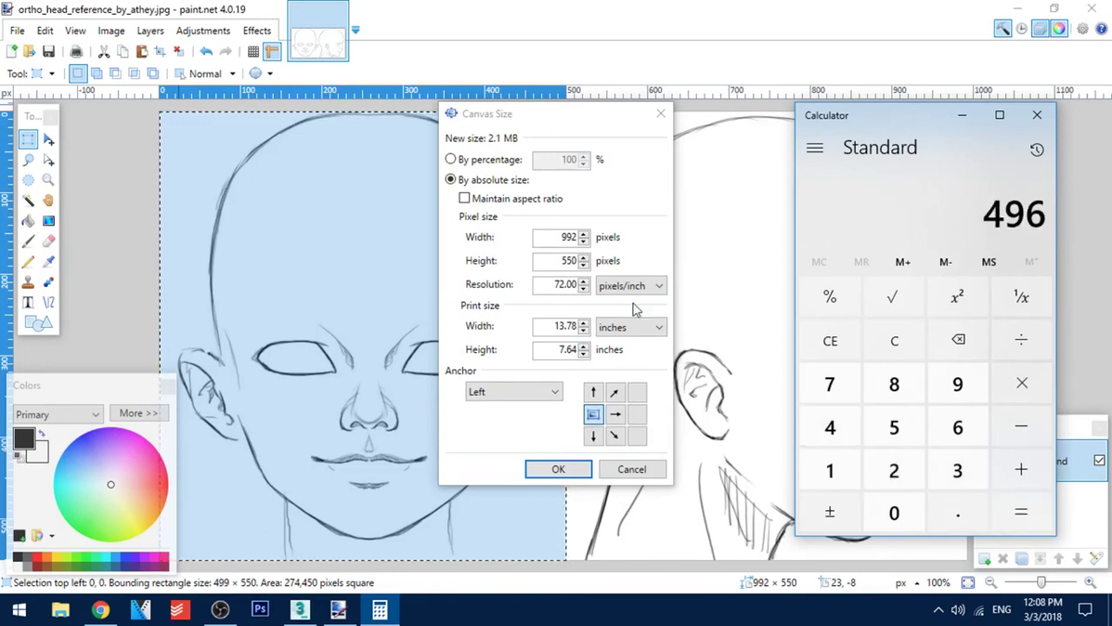
- Set the canvas width to 496 pixels so only the front view of the head is kept
click(548, 236)
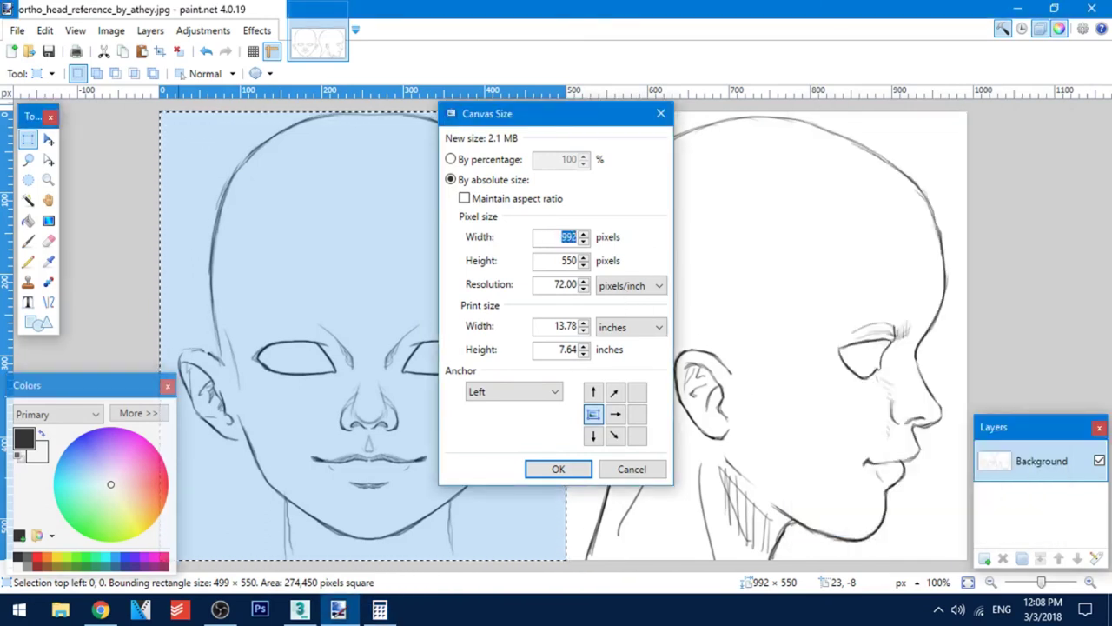
text(496)
click(559, 470)
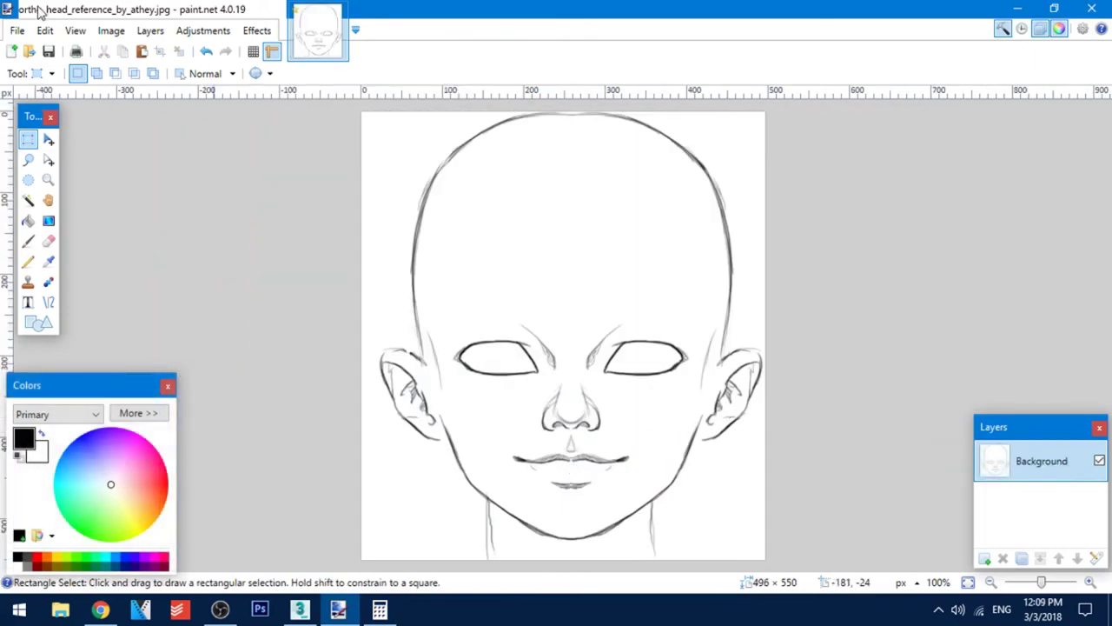
- Begin saving the front view under the name front and create a folder named Blueprint on the Desktop
click(16, 30)
click(69, 171)
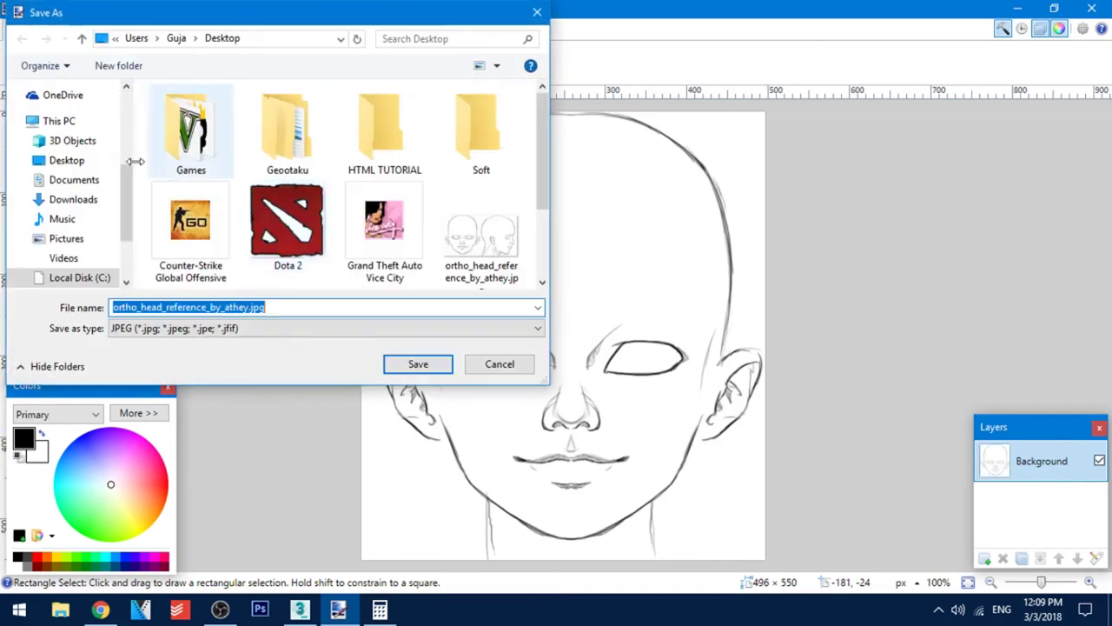
click(69, 162)
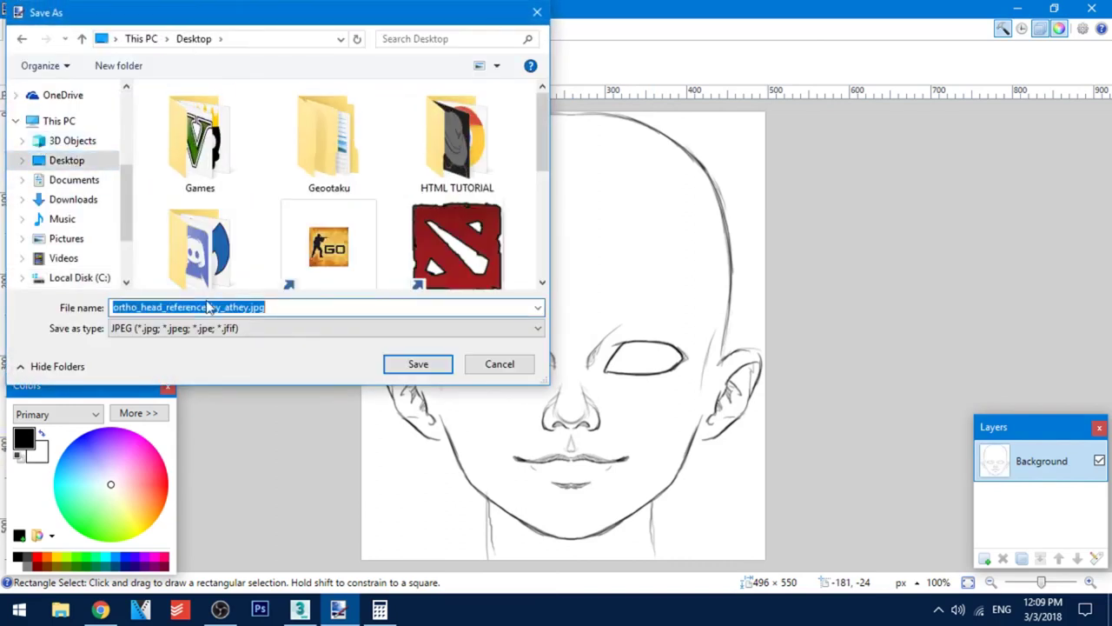
text(front)
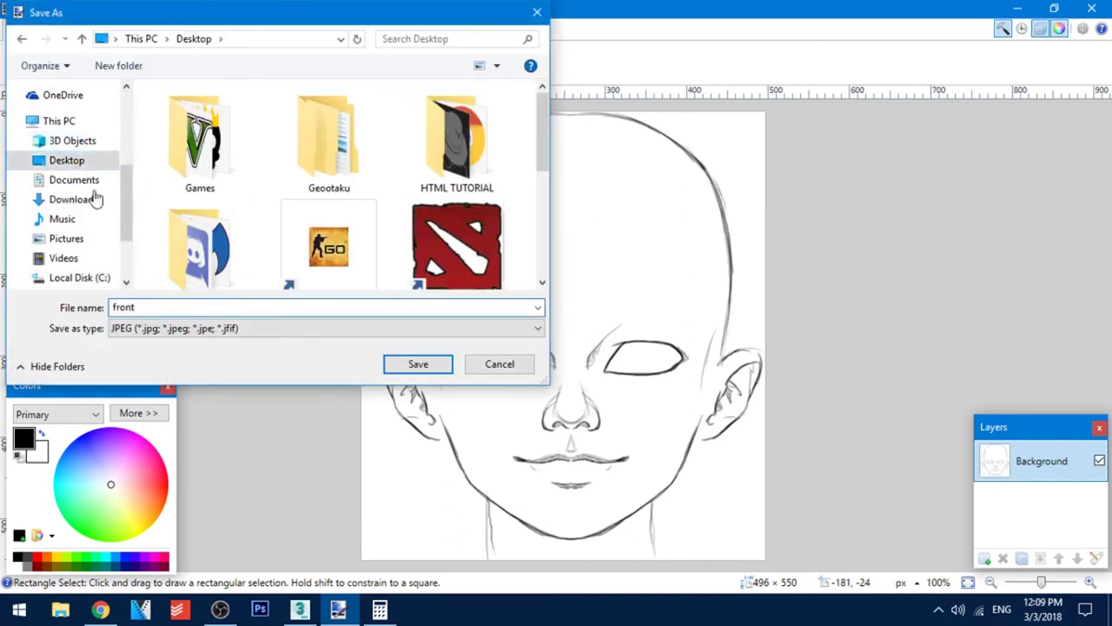
click(118, 66)
text(BV)
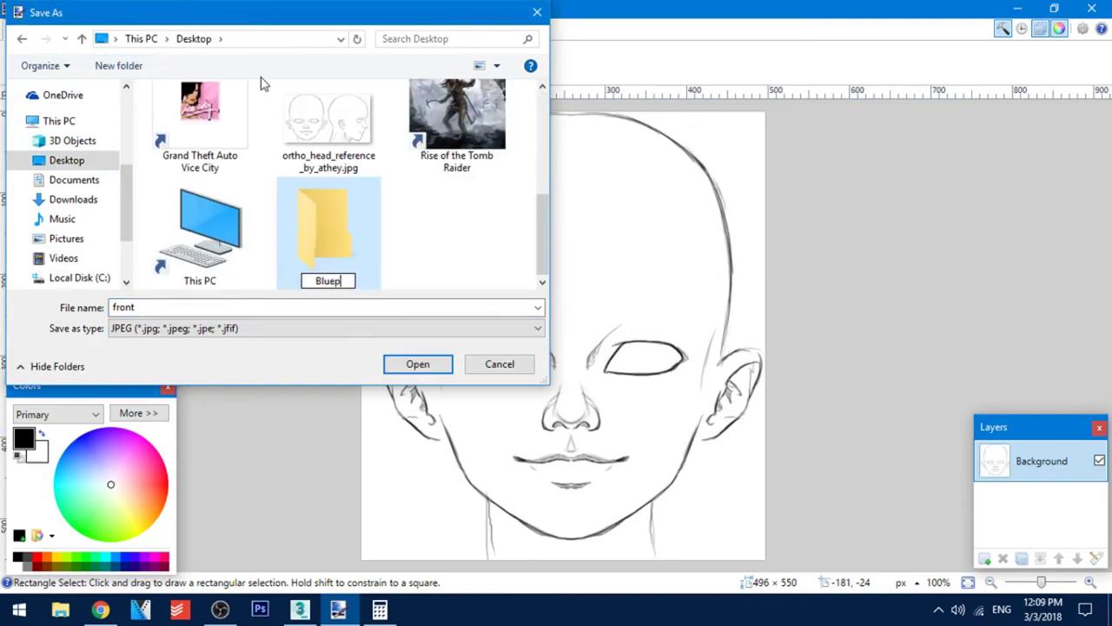
key(Return)
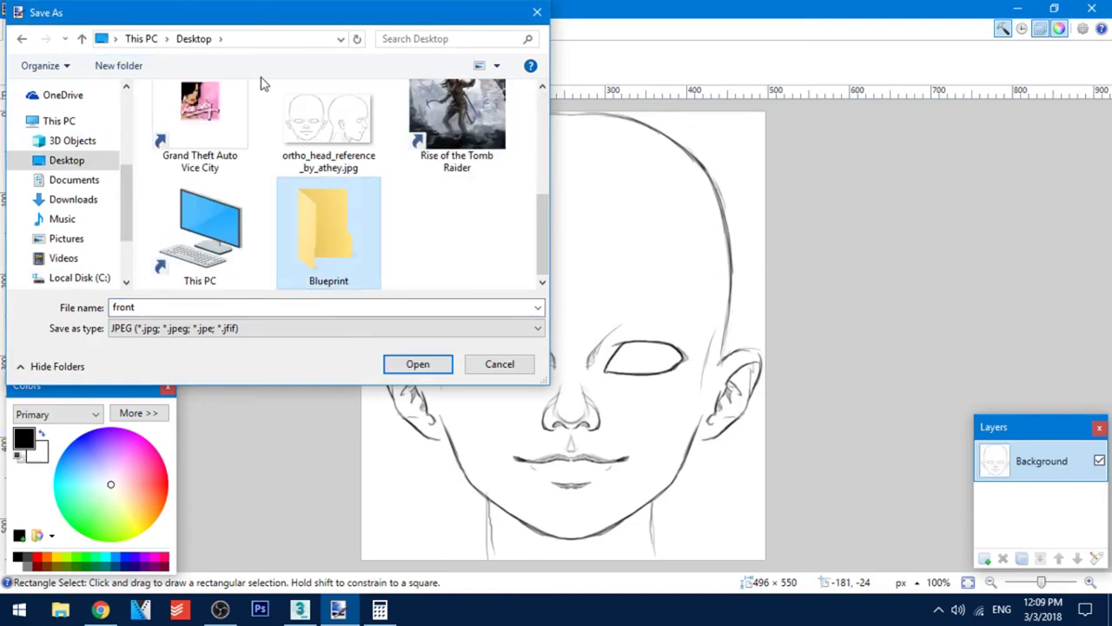
- Save the front view in the Blueprint folder as a JPEG with quality 100
double_click(345, 241)
click(424, 367)
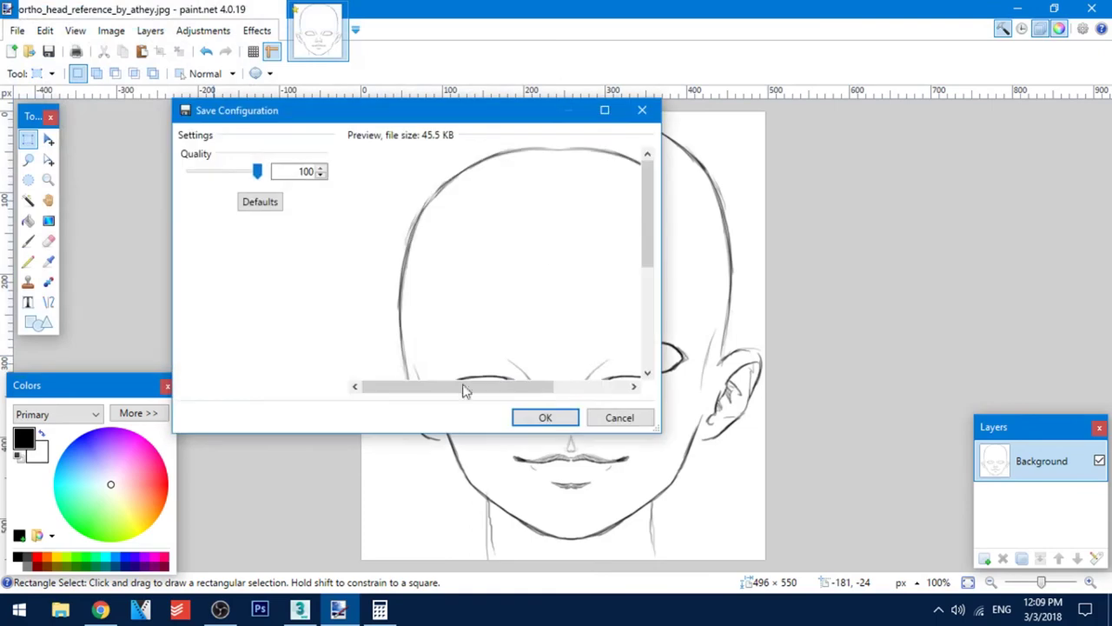
click(559, 422)
- Undo the canvas crop, then resize the canvas to 496 pixels wide with the Right anchor to keep the side view
key(ctrl+z)
key(ctrl+z)
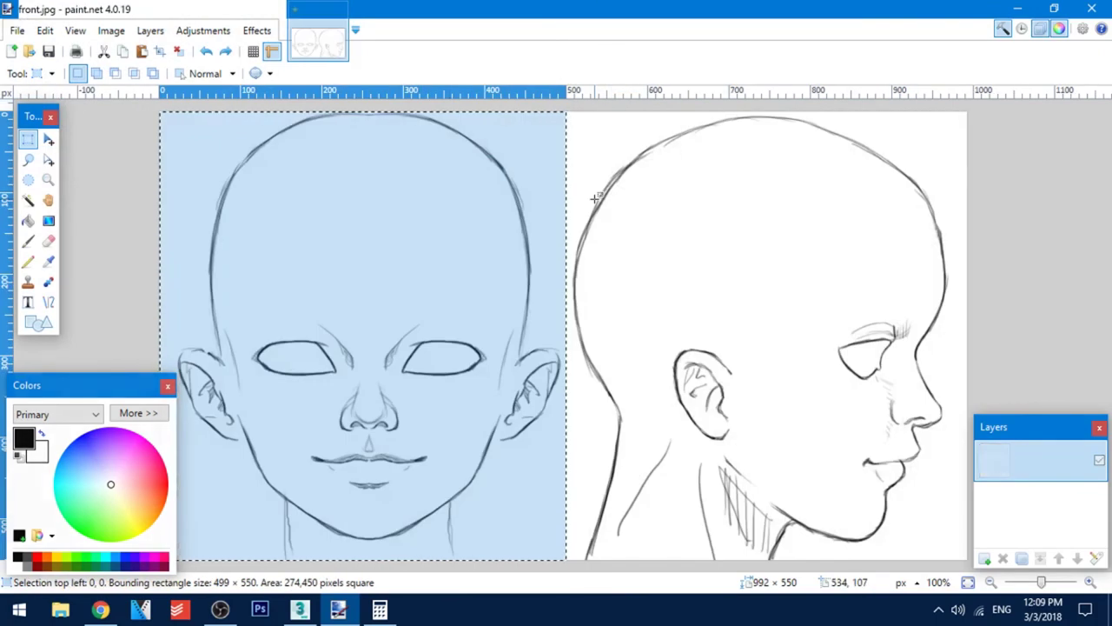
click(111, 30)
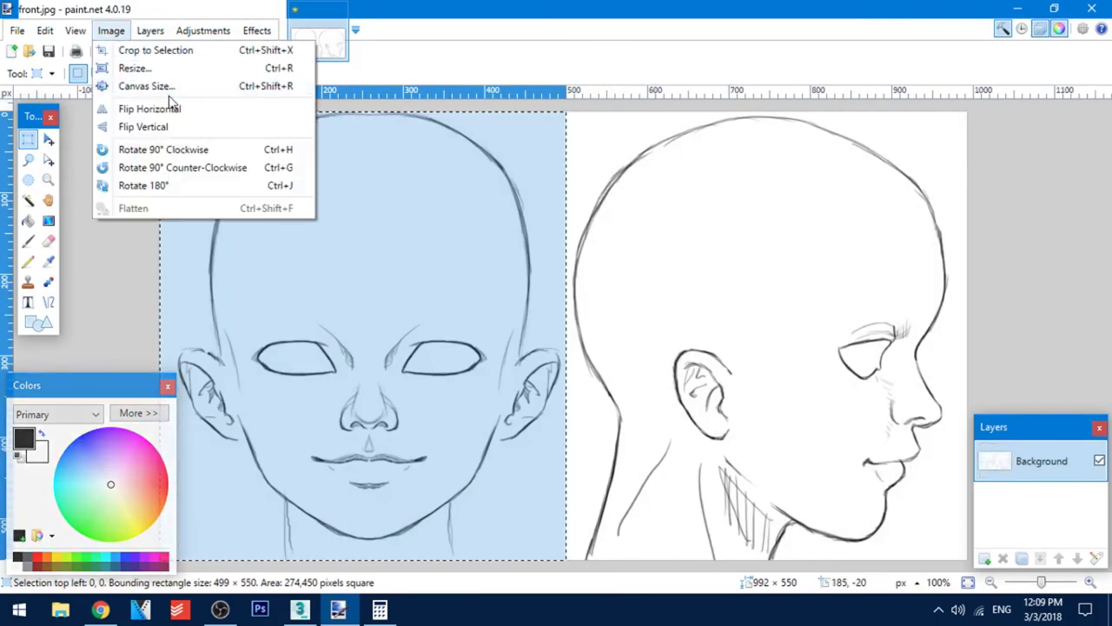
click(148, 87)
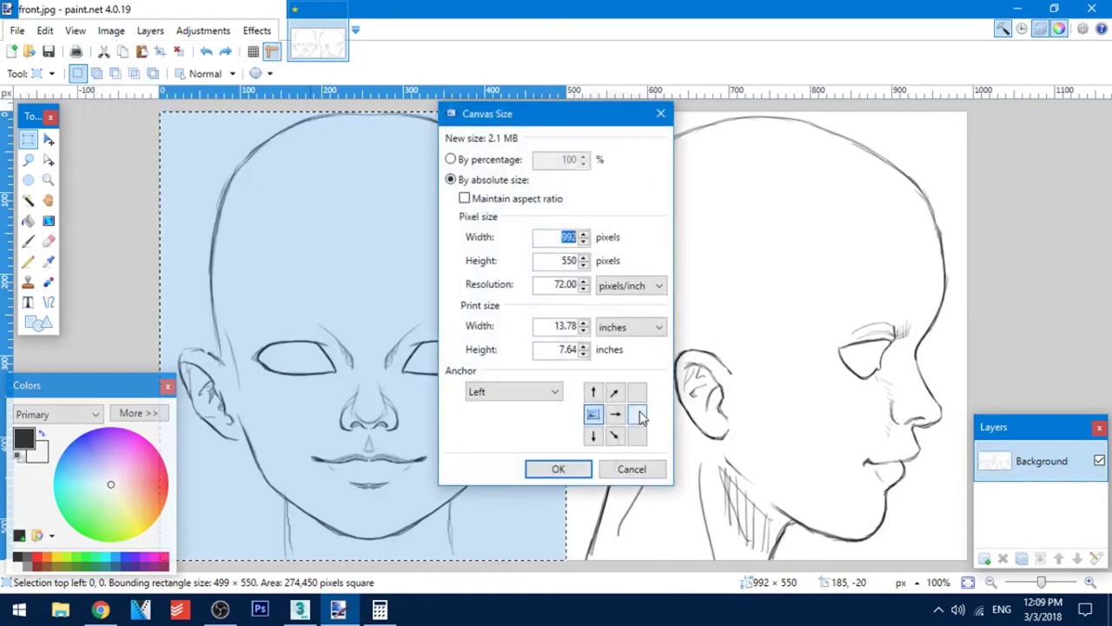
click(381, 609)
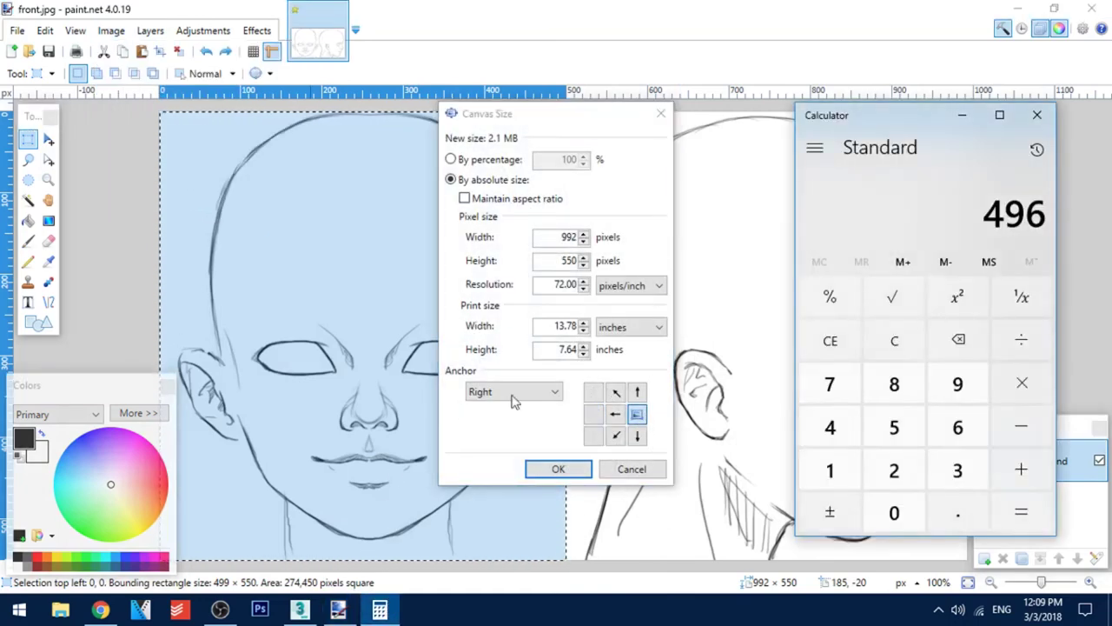
double_click(558, 239)
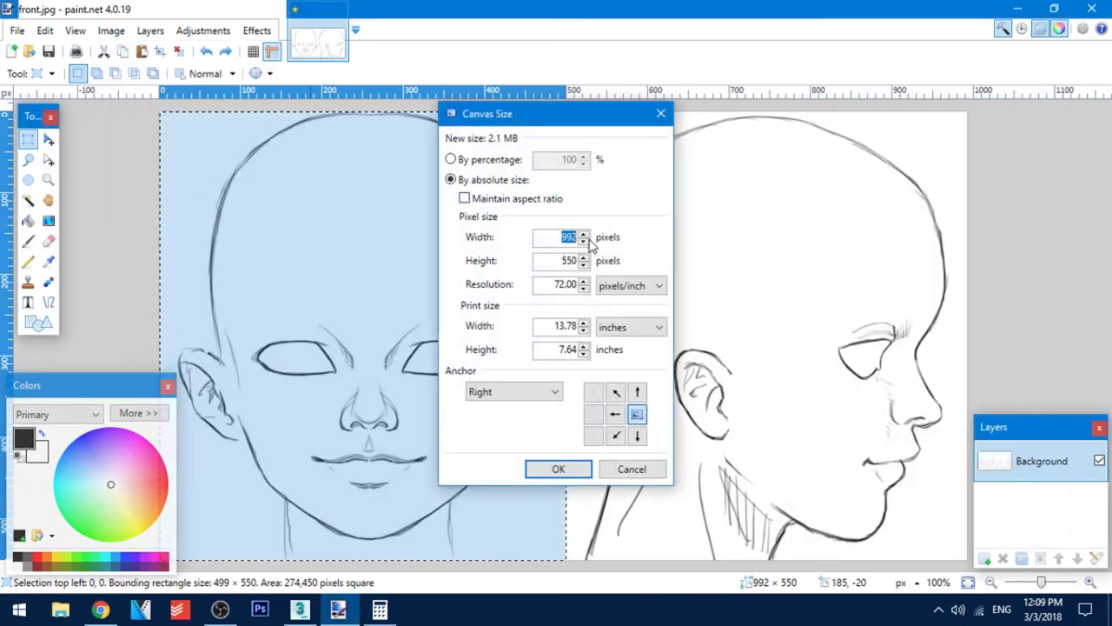
text(496)
click(557, 468)
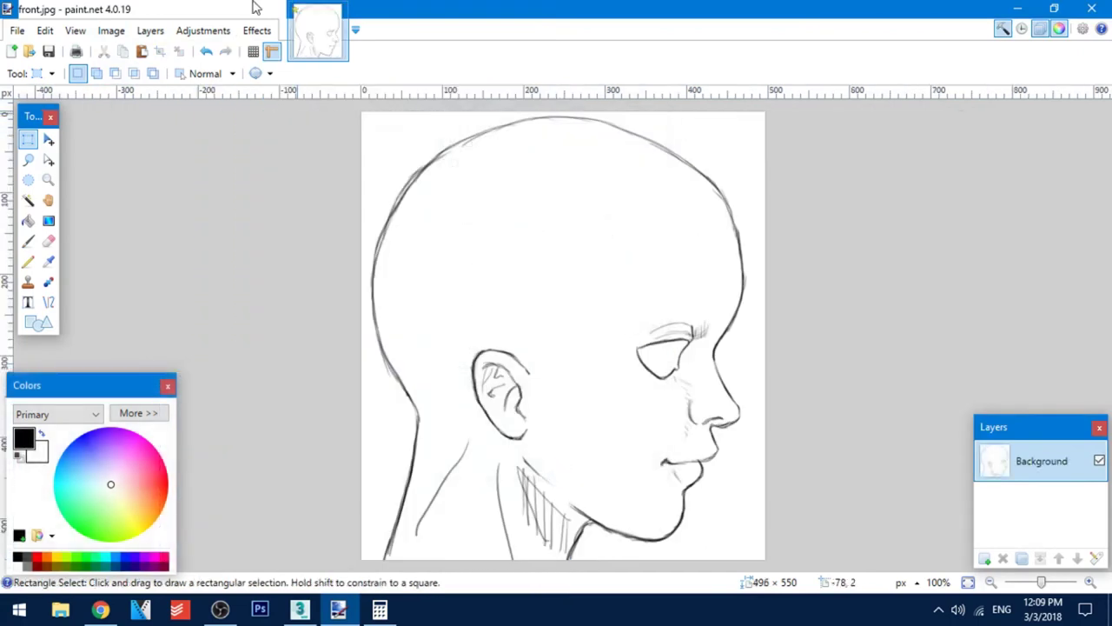
- Save the side view in the Blueprint folder as a JPEG named right with quality 100
click(17, 30)
click(74, 165)
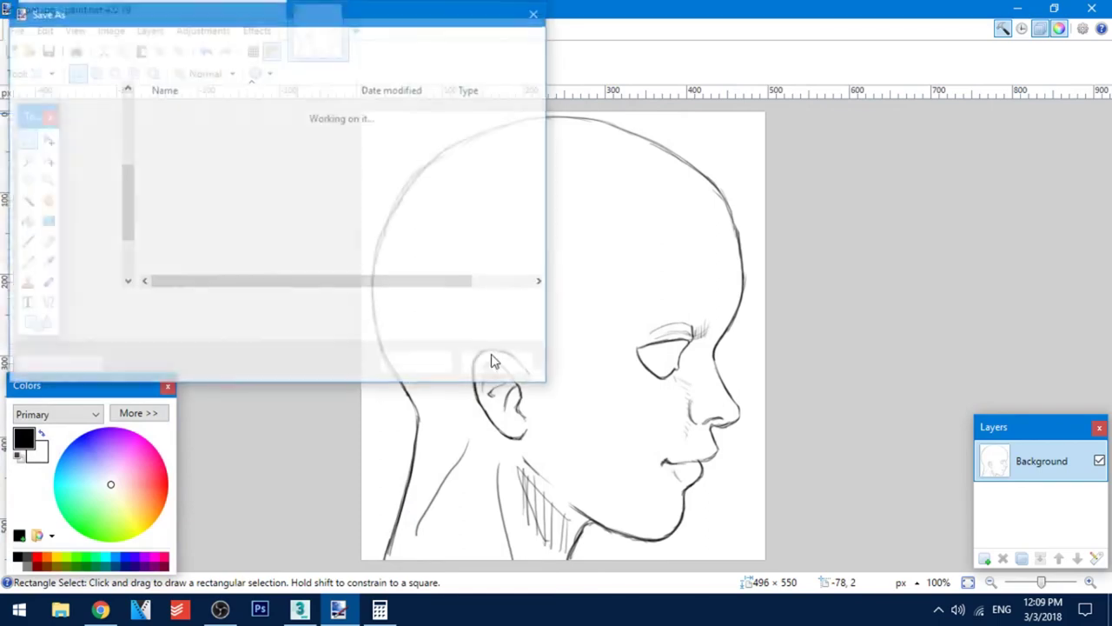
text(right)
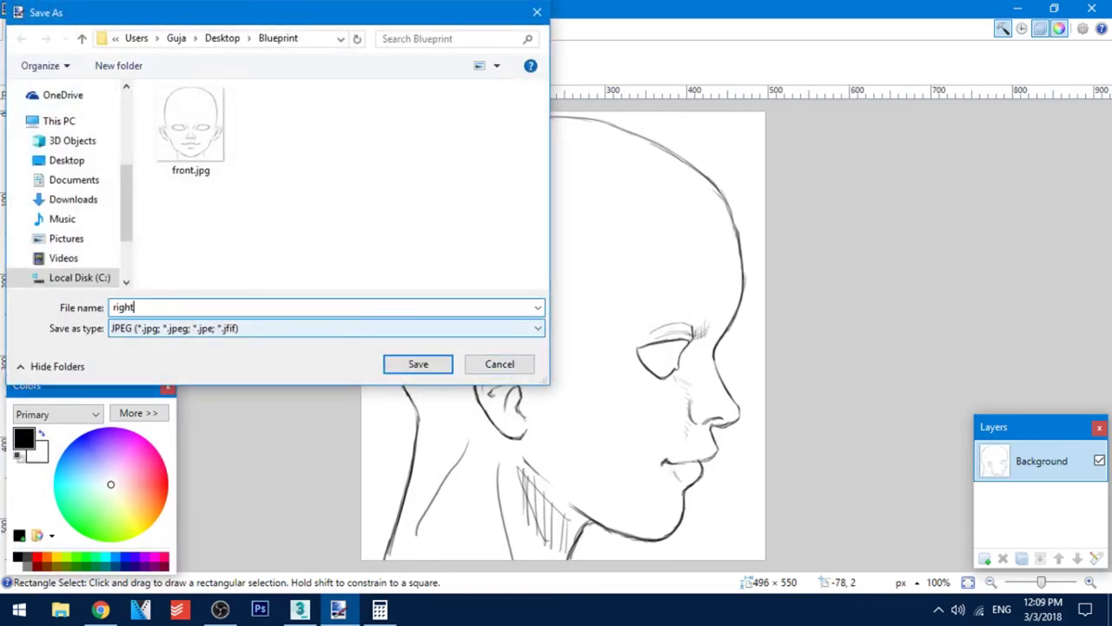
key(Return)
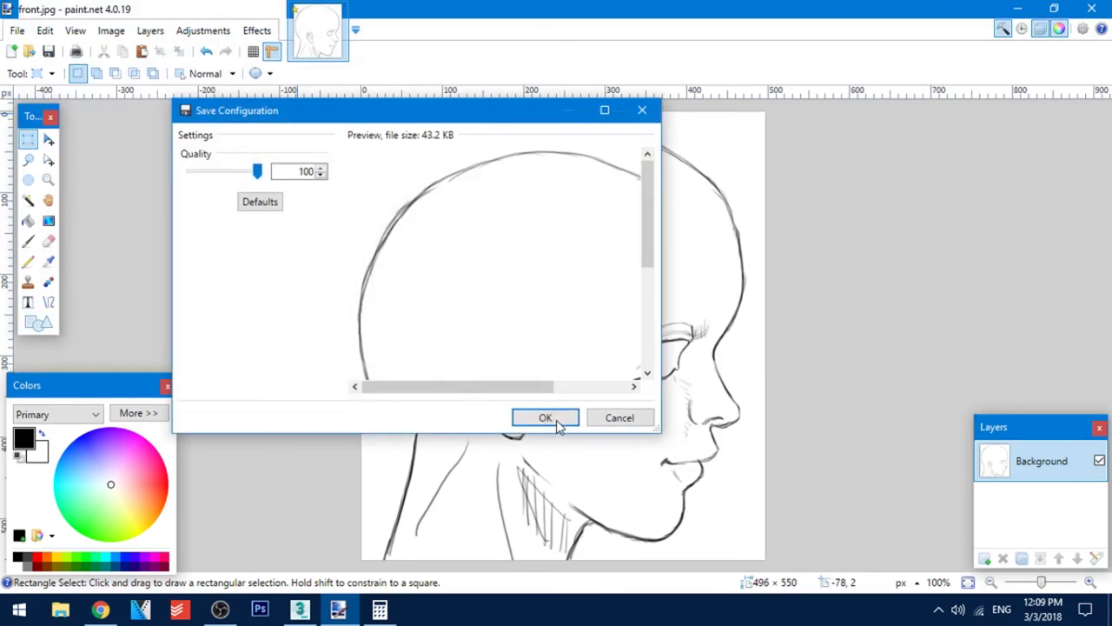
click(546, 418)
- Flip the side view horizontally and save it in the Blueprint folder as a JPEG named left, quality 100
click(112, 31)
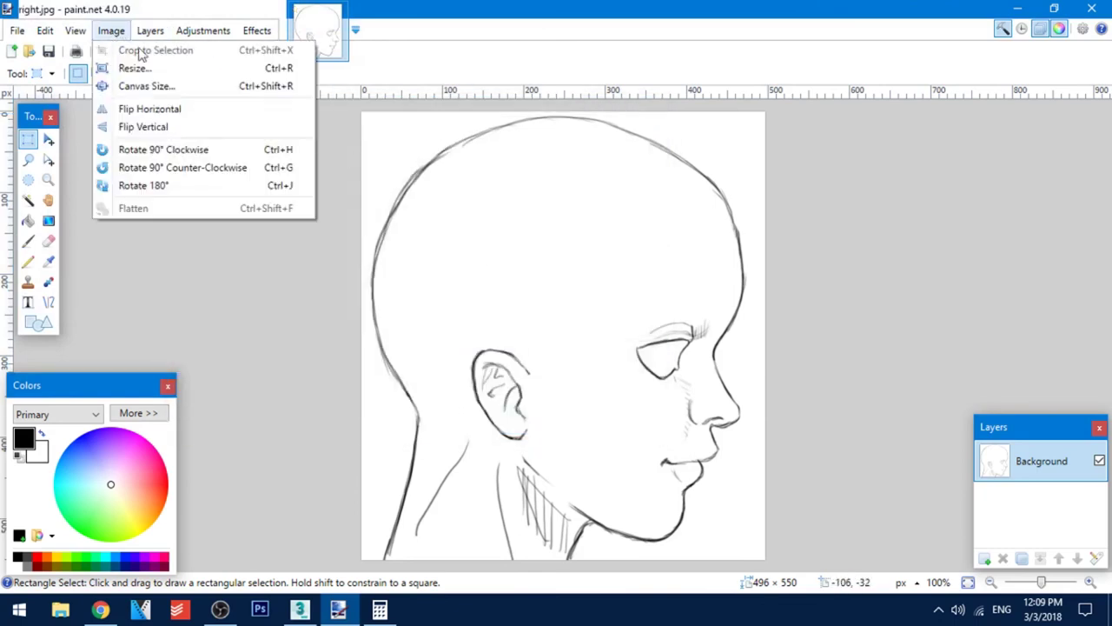
click(150, 111)
click(16, 30)
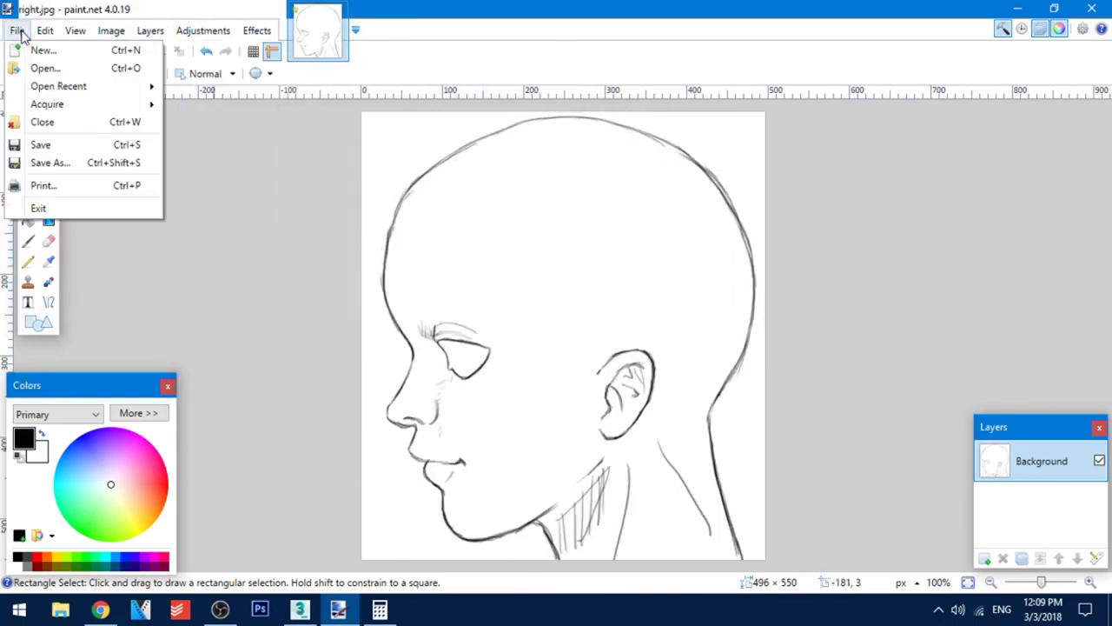
click(65, 161)
text(left)
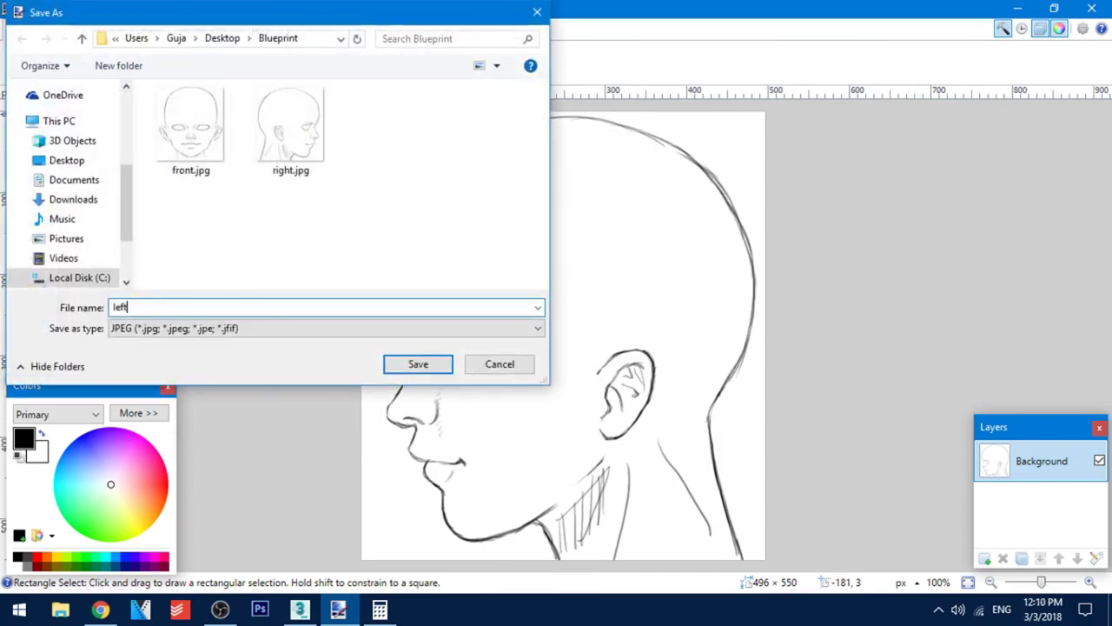
key(Return)
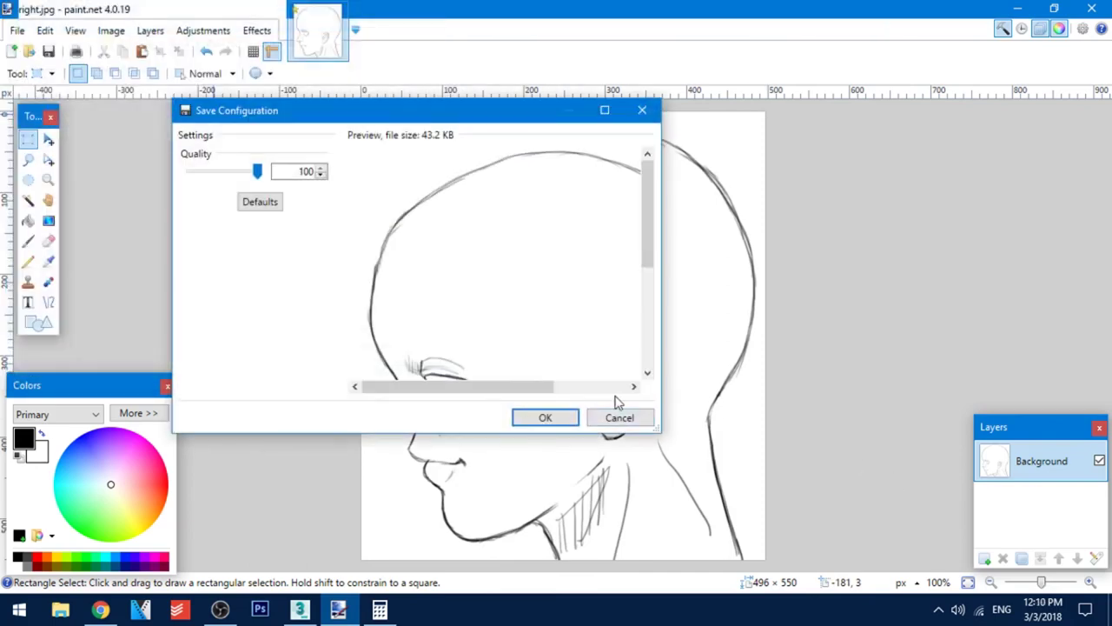
click(543, 415)
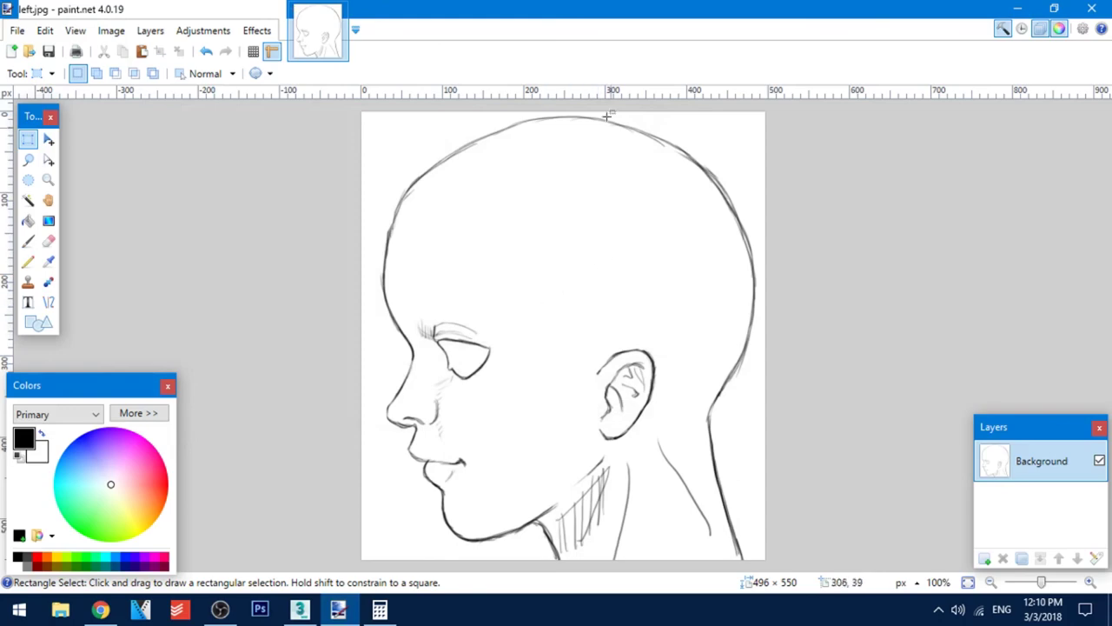
- Close paint.net and Calculator and refresh the desktop
click(1097, 7)
right_click(666, 266)
click(613, 314)
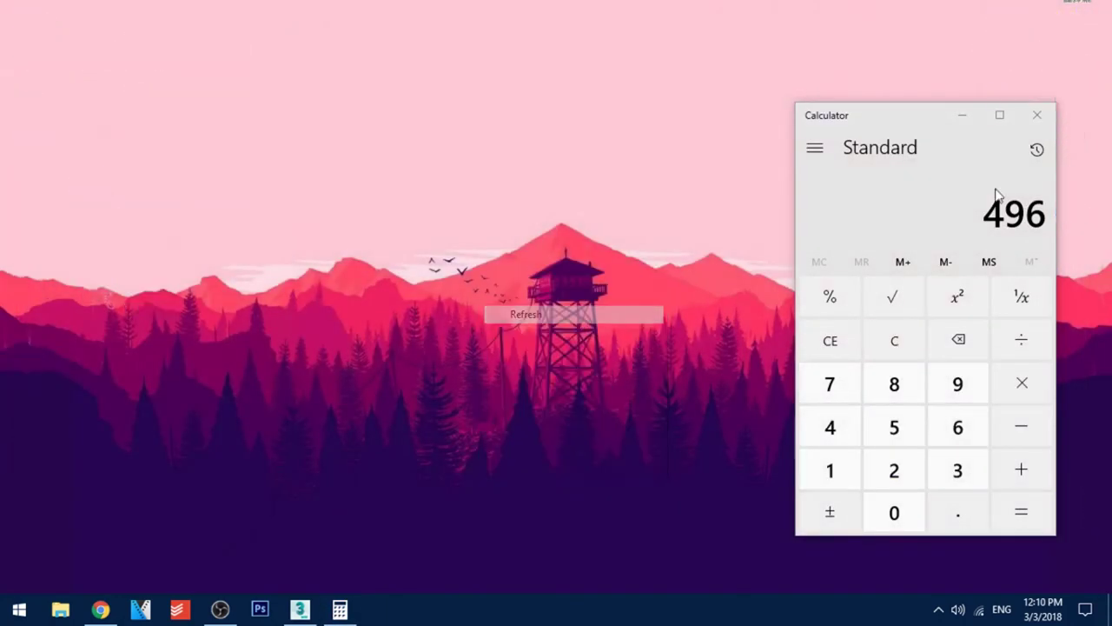
click(1037, 115)
right_click(519, 233)
click(417, 281)
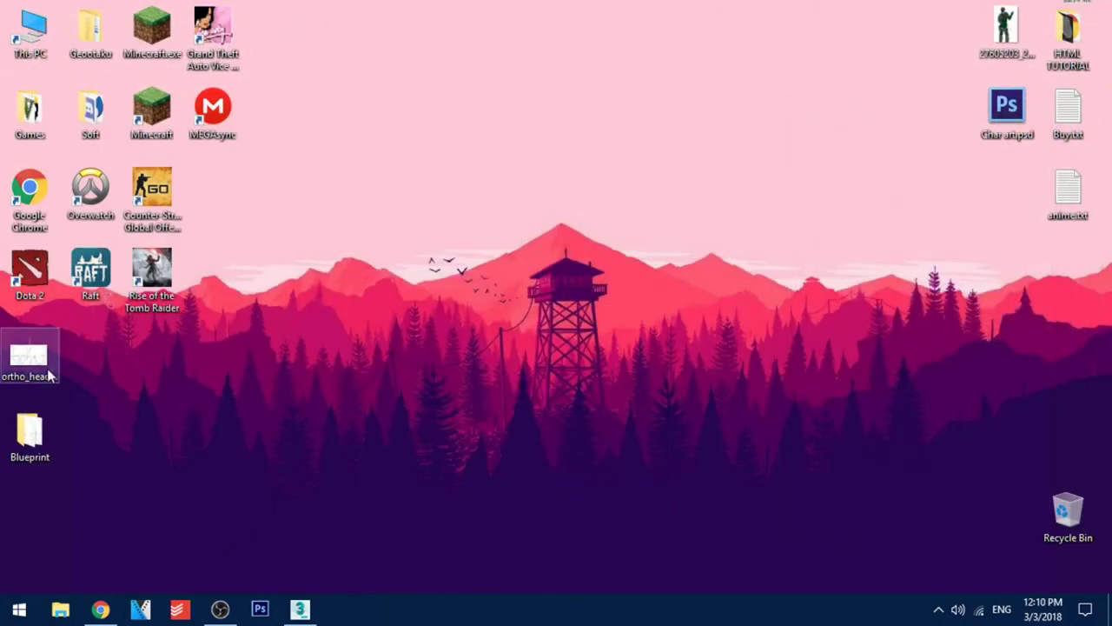
- Permanently delete the original ortho head reference image from the Desktop
click(39, 365)
key(shift+Delete)
key(Return)
click(35, 367)
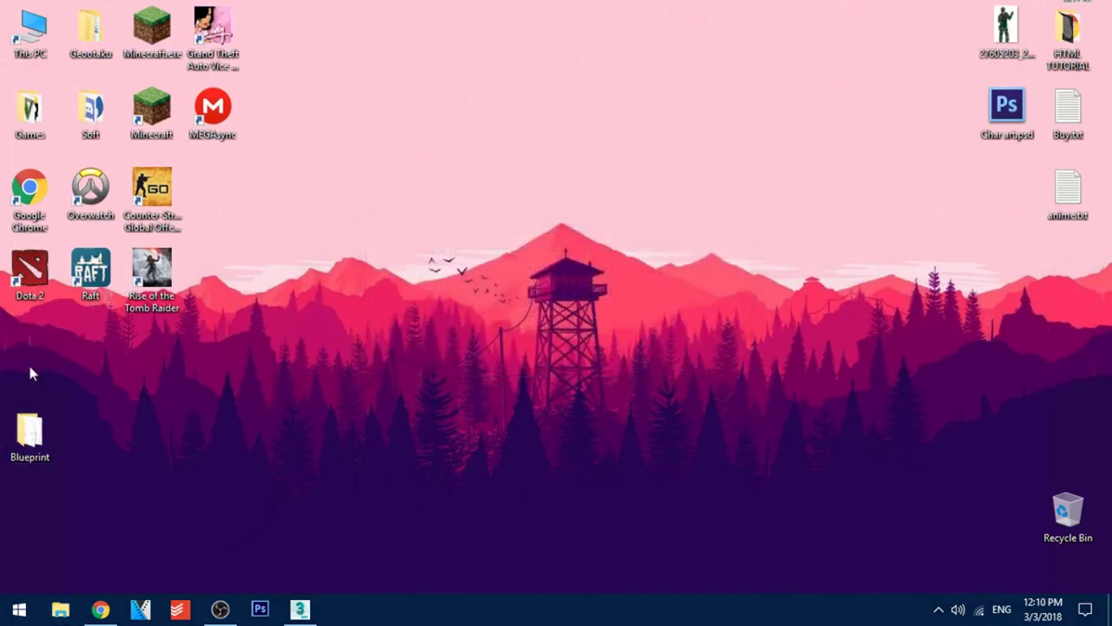
- Move the Blueprint folder up beneath the other desktop icons, open it, and bring its window over 3ds Max
drag(36, 434, 37, 357)
double_click(36, 363)
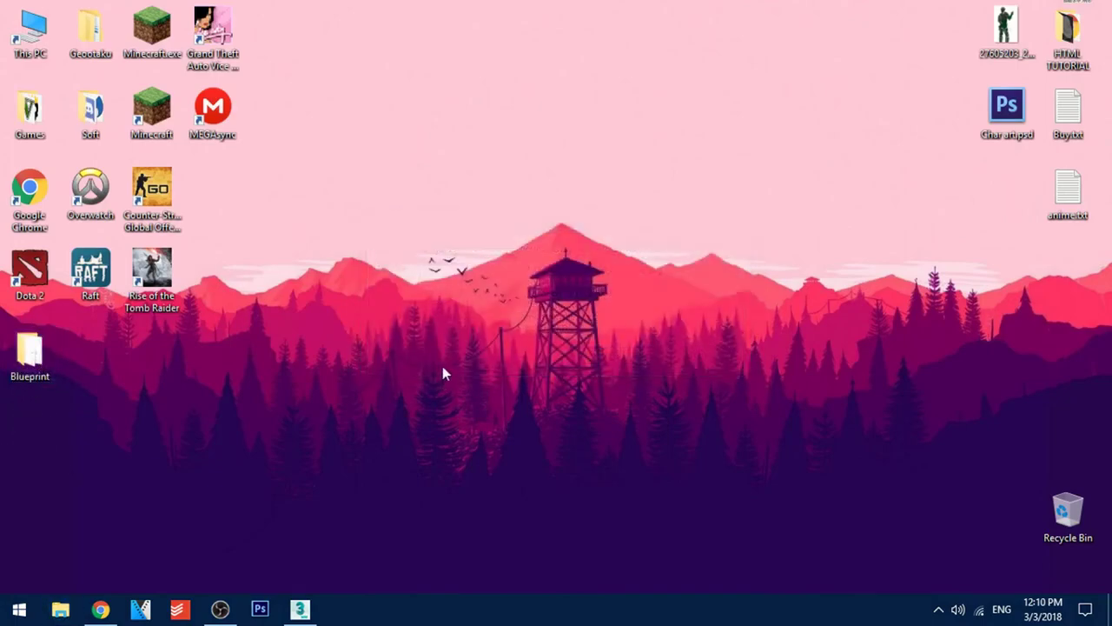
click(303, 608)
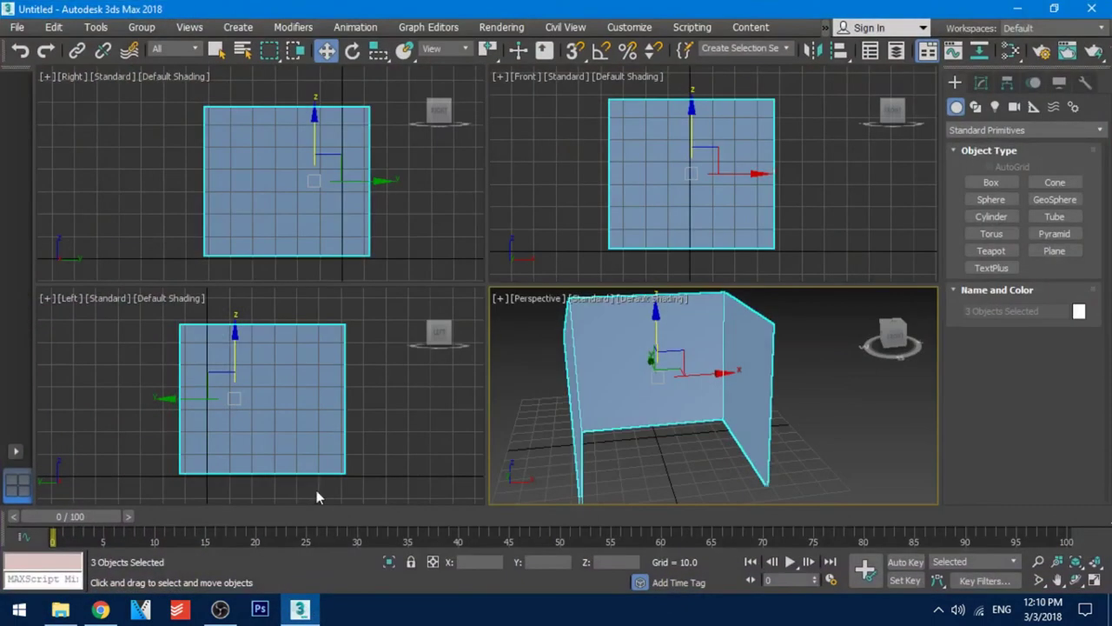
click(60, 608)
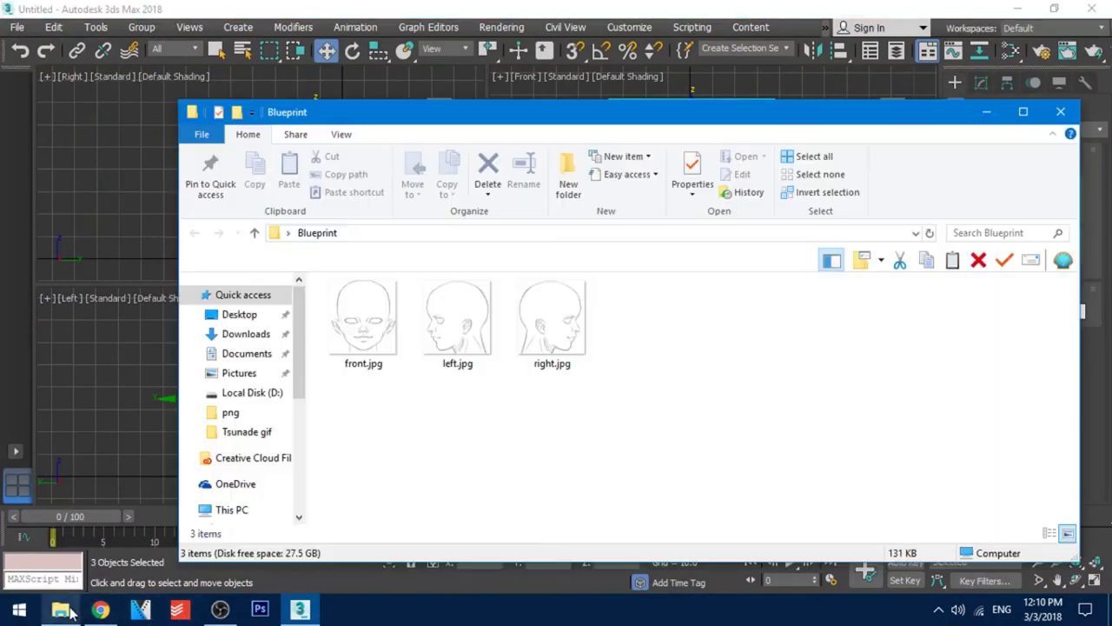
- Apply front.jpg from the Blueprint folder to the back reference plane and select only that plane
drag(510, 122, 543, 385)
drag(409, 565, 633, 330)
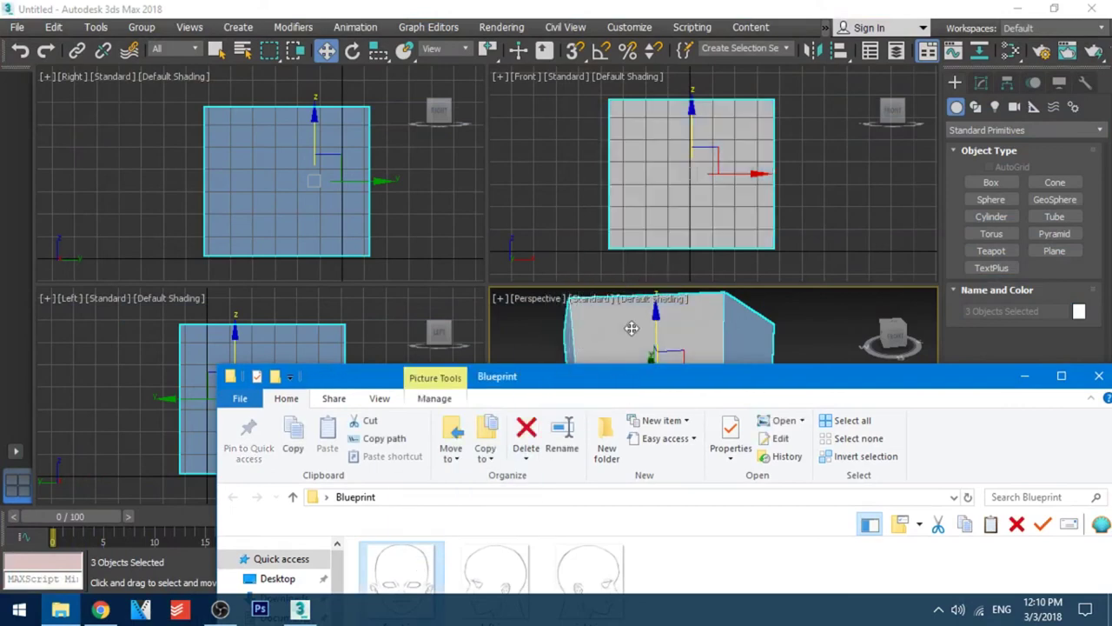
click(699, 341)
click(598, 348)
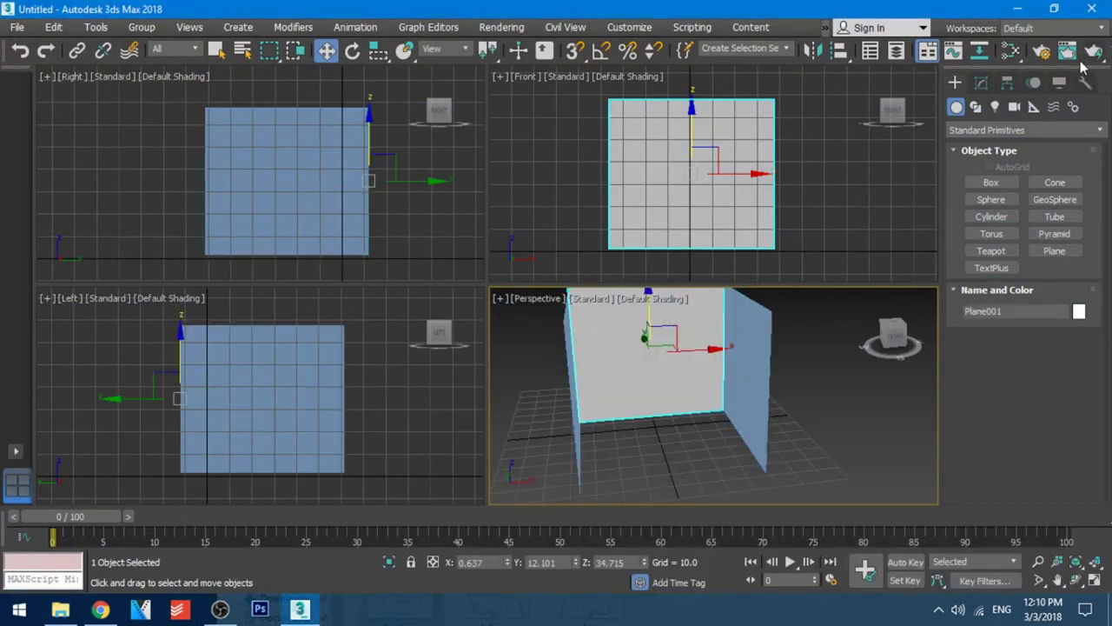
- Add a MapScaler (WSM) modifier to the front-view reference plane and raise its scale to about 70.19
click(982, 81)
click(1038, 131)
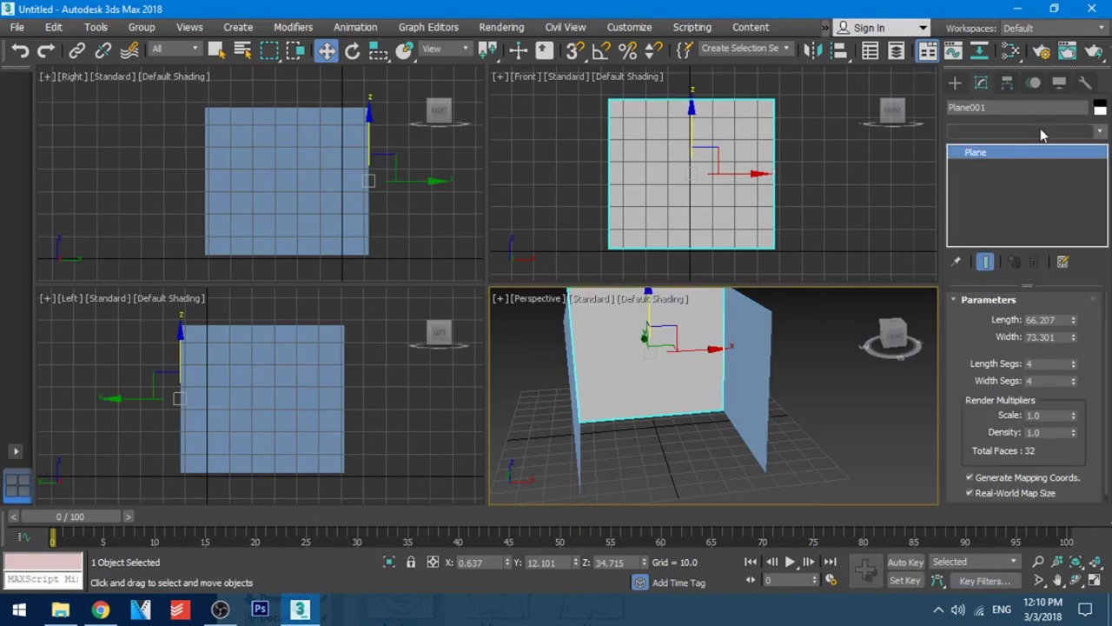
click(1026, 150)
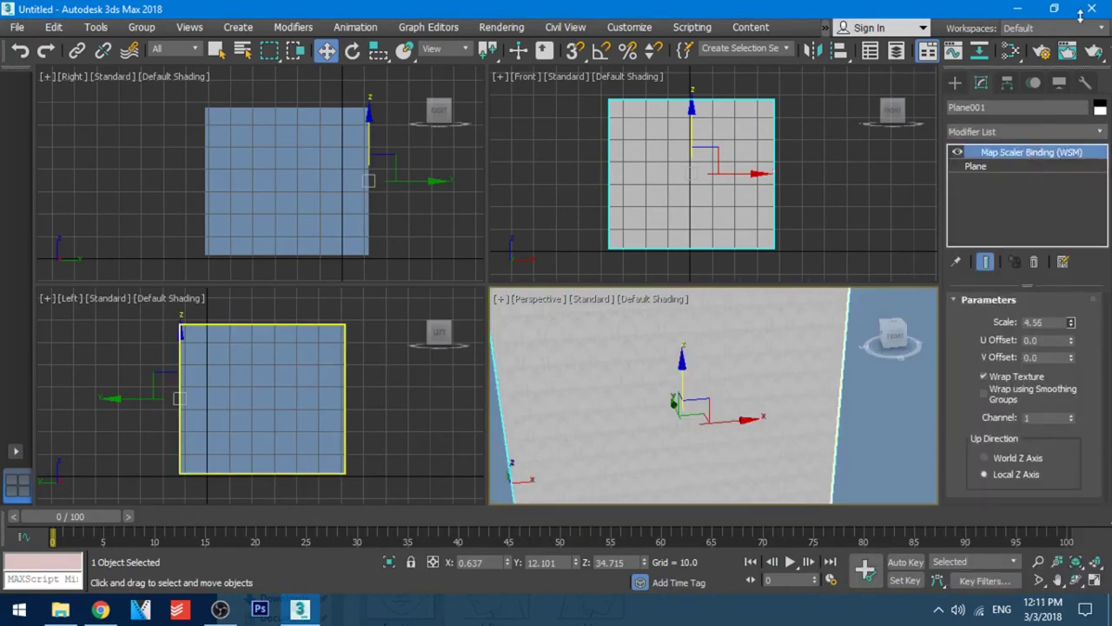
drag(1081, 15, 854, 524)
middle_drag(771, 392, 753, 331)
alt+middle_drag(647, 349, 682, 387)
scroll(659, 371, down, 5)
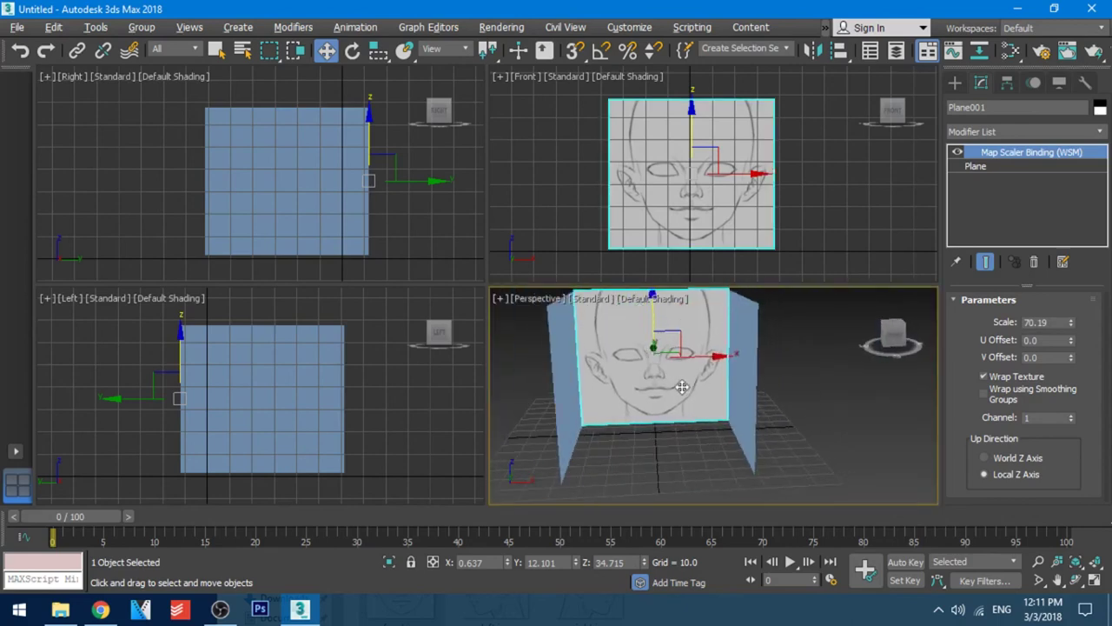
- Set the Map Scaler scale of the front-view reference plane to exactly 70
middle_drag(769, 180, 725, 191)
scroll(755, 193, up, 3)
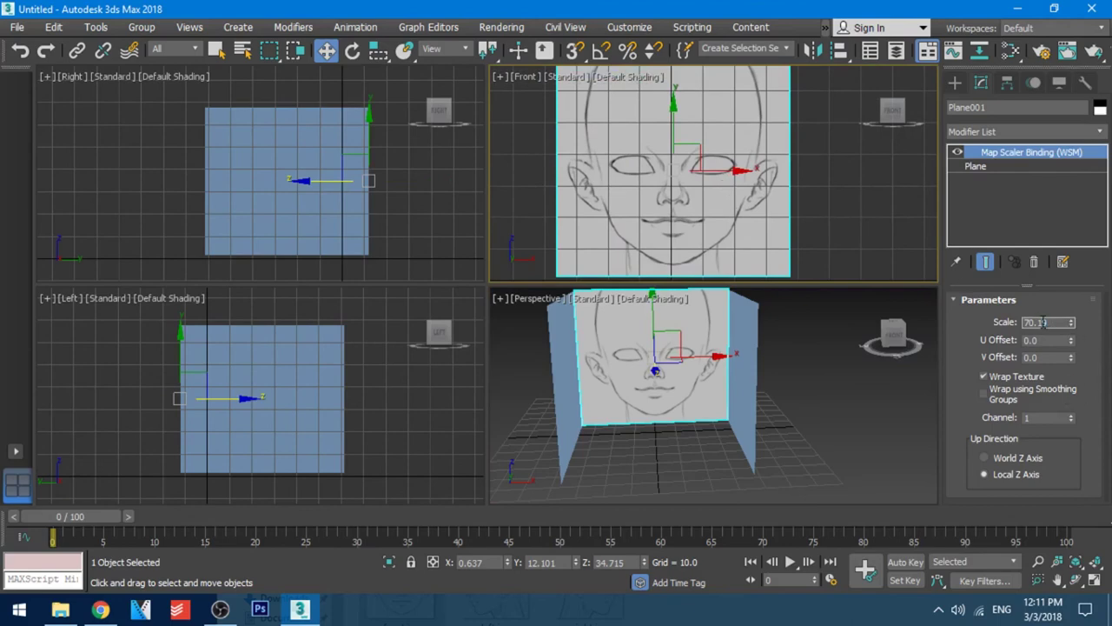
key(BackSpace)
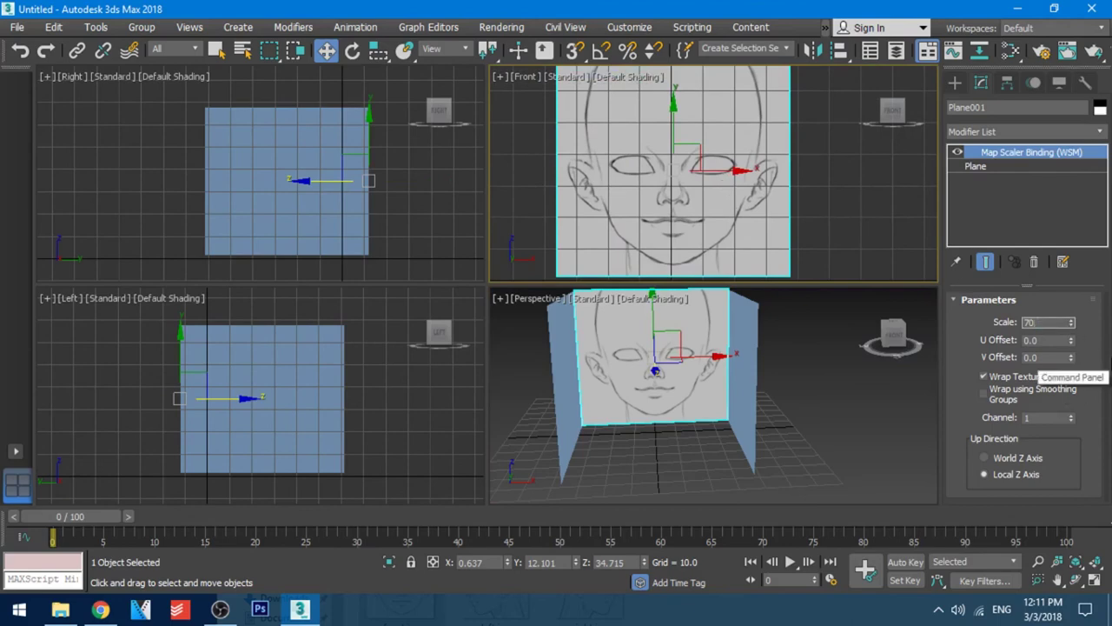
key(Return)
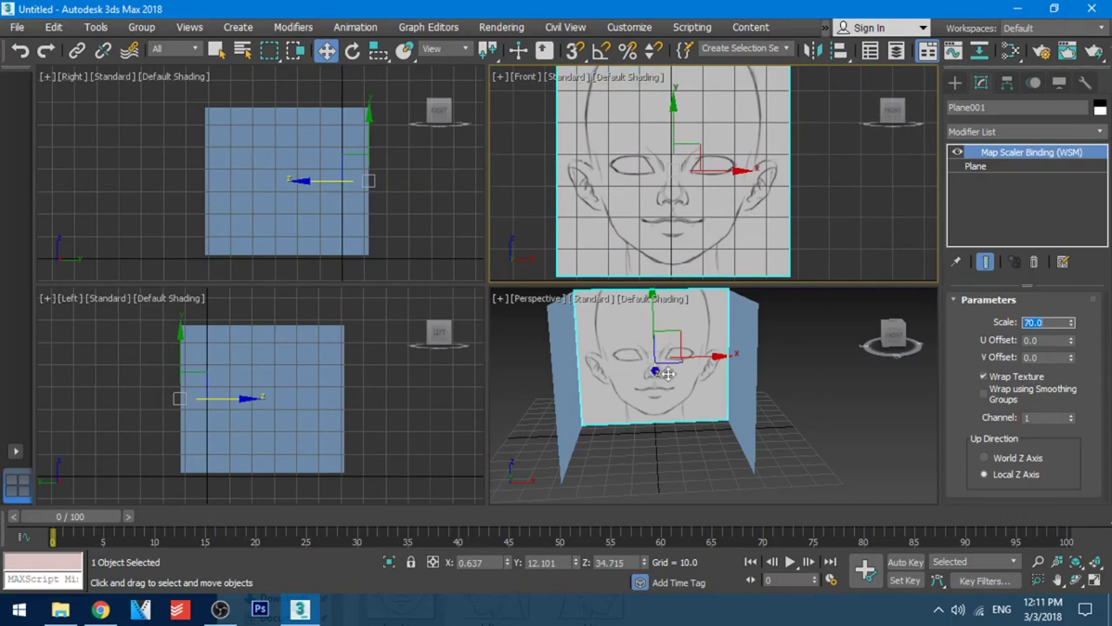
- Apply right.jpg from the Blueprint folder to the side plane that faces the Left view
alt+middle_drag(667, 374, 749, 398)
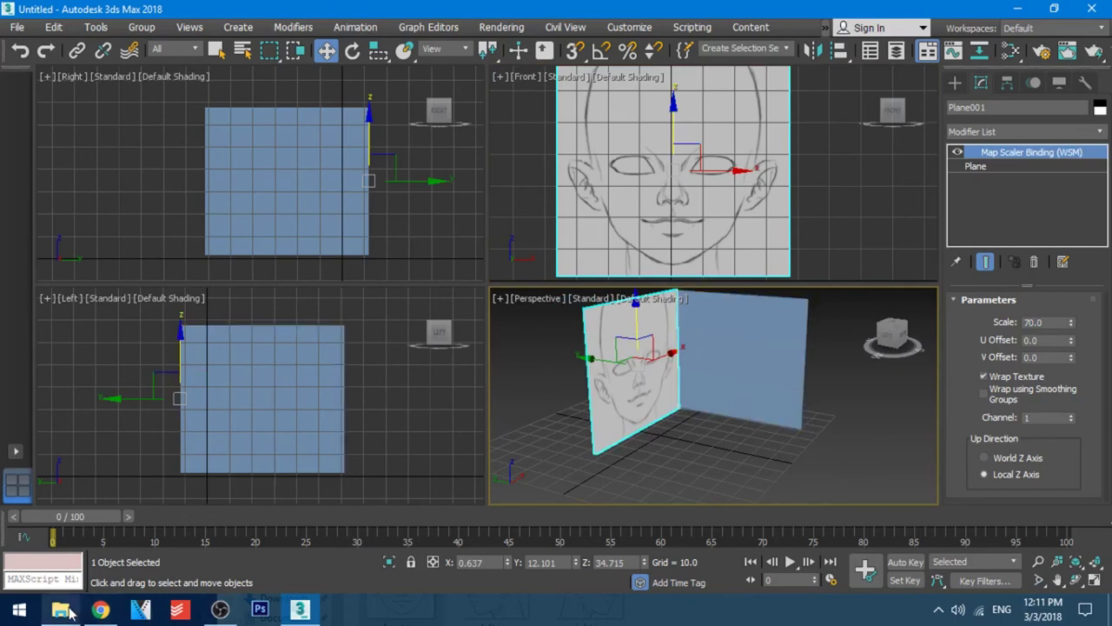
click(69, 611)
drag(629, 390, 576, 386)
drag(564, 553, 766, 330)
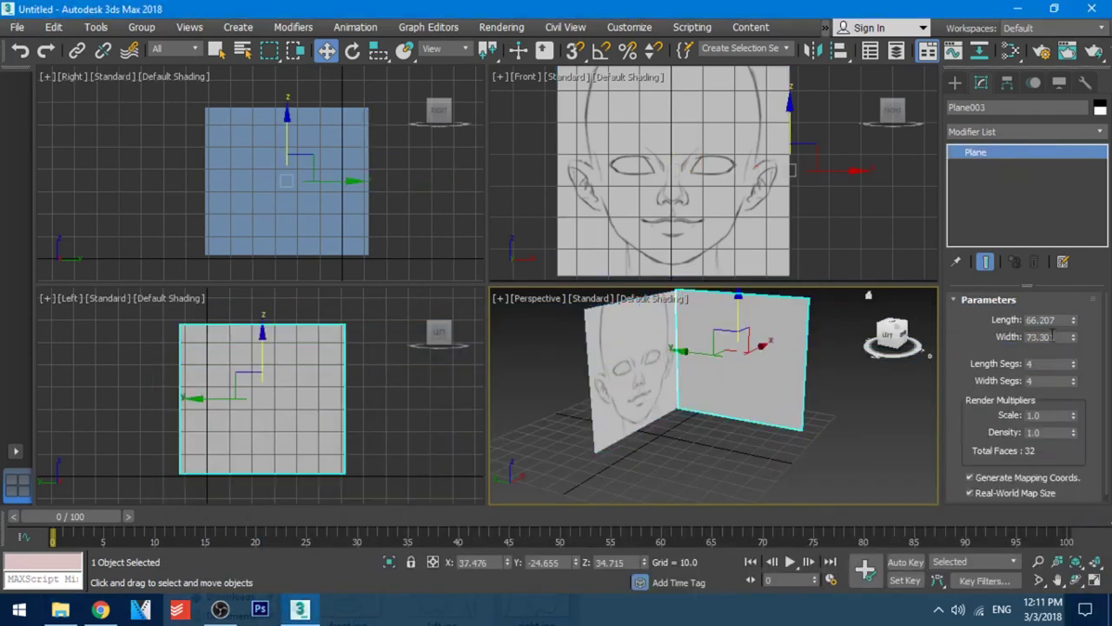
- Add a MapScaler (WSM) modifier to the right.jpg plane and set its scale to 70
click(1004, 132)
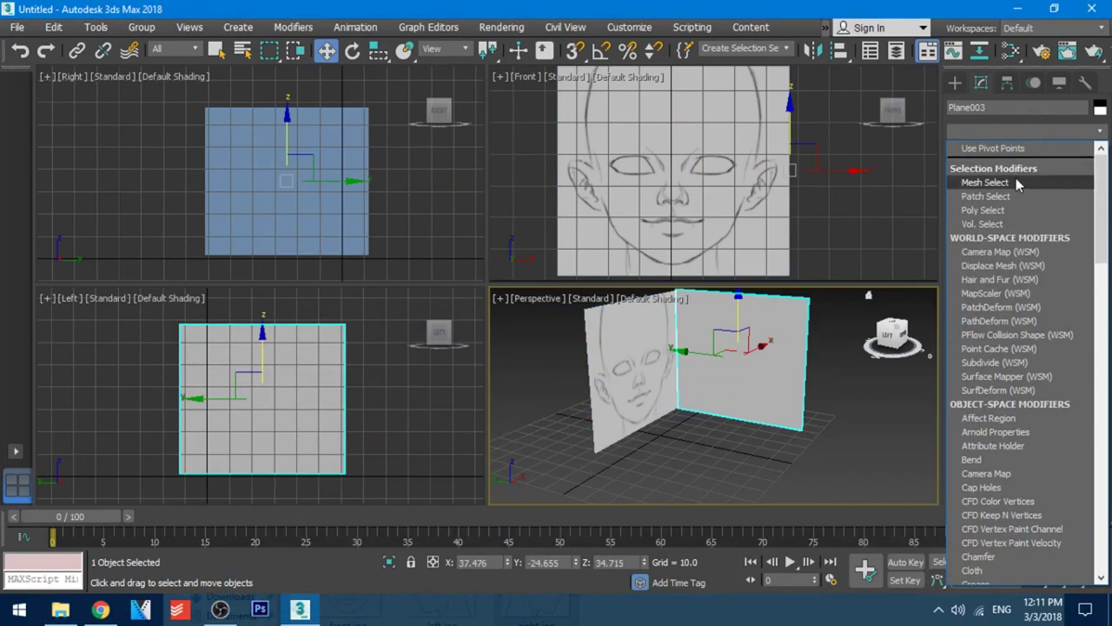
scroll(1017, 180, down, 1)
scroll(1019, 182, down, 3)
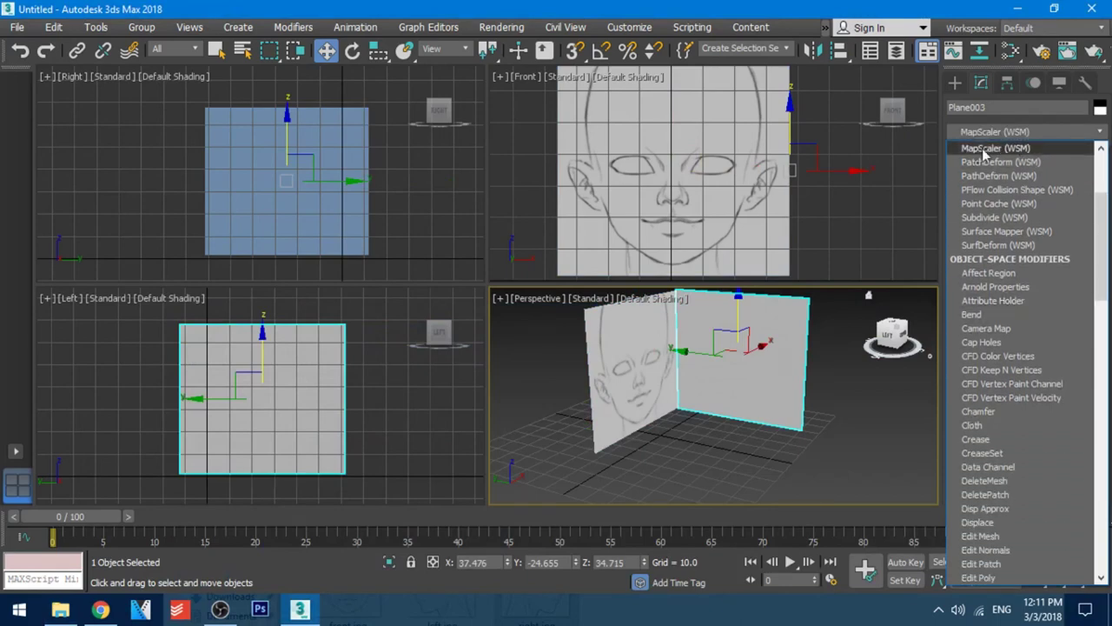
click(999, 146)
drag(1058, 324, 1017, 322)
text(70)
key(Return)
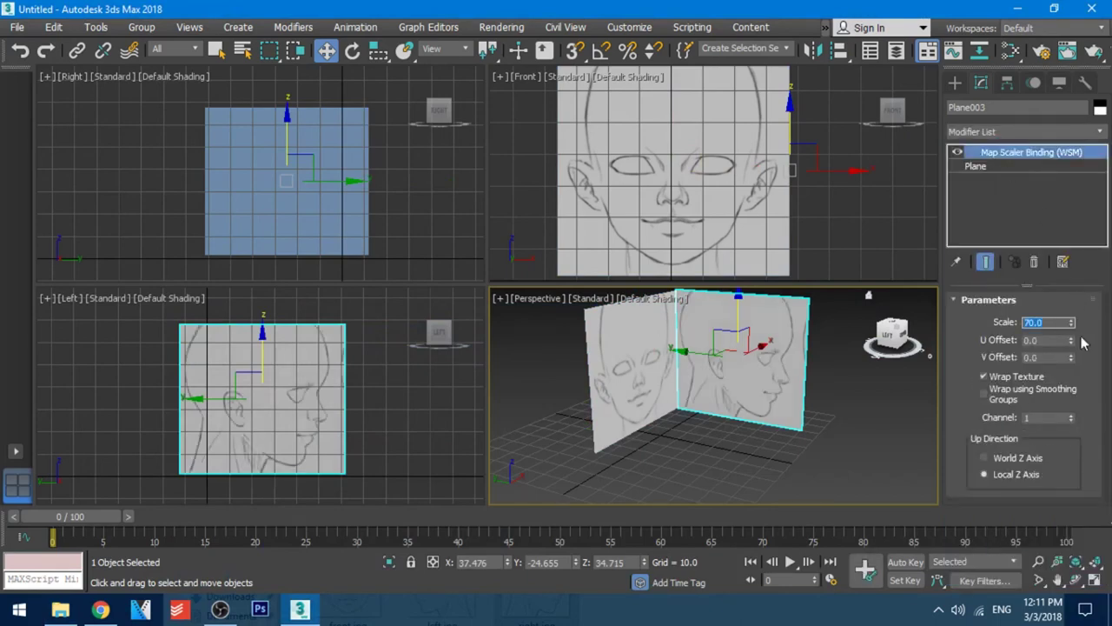
- Apply left.jpg from the Blueprint folder to the remaining blank side plane
alt+middle_drag(776, 372, 654, 393)
click(635, 381)
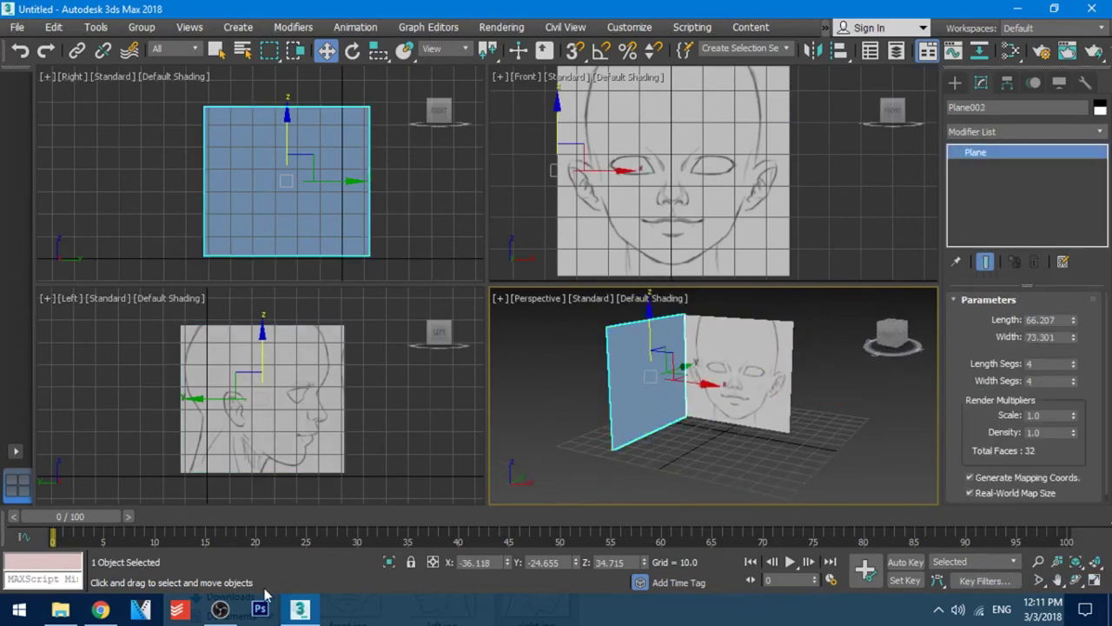
click(60, 608)
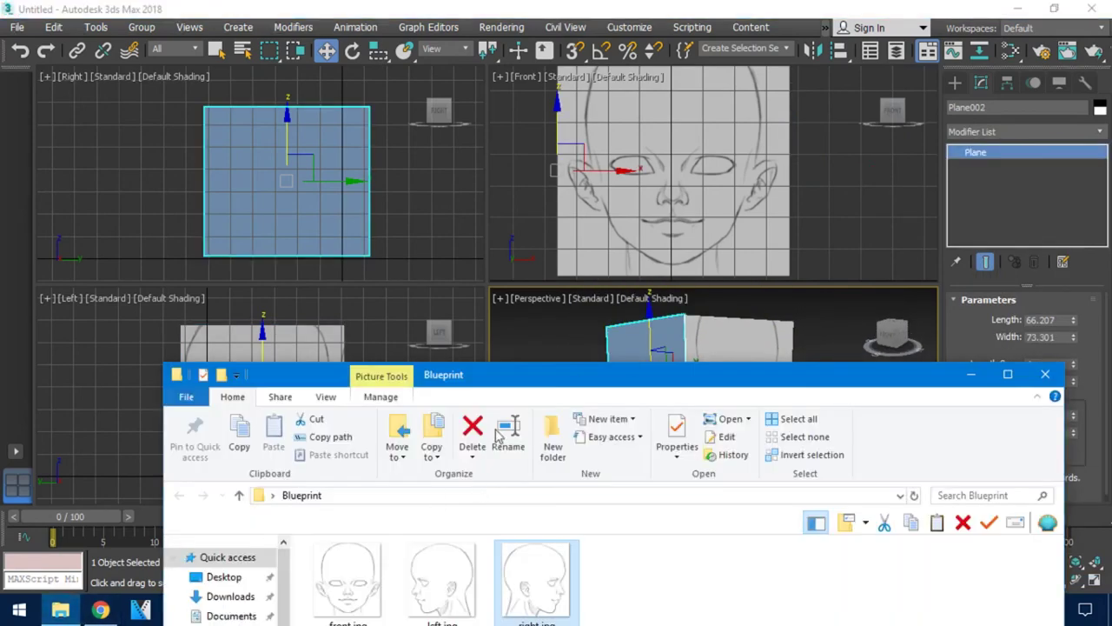
drag(442, 578, 660, 359)
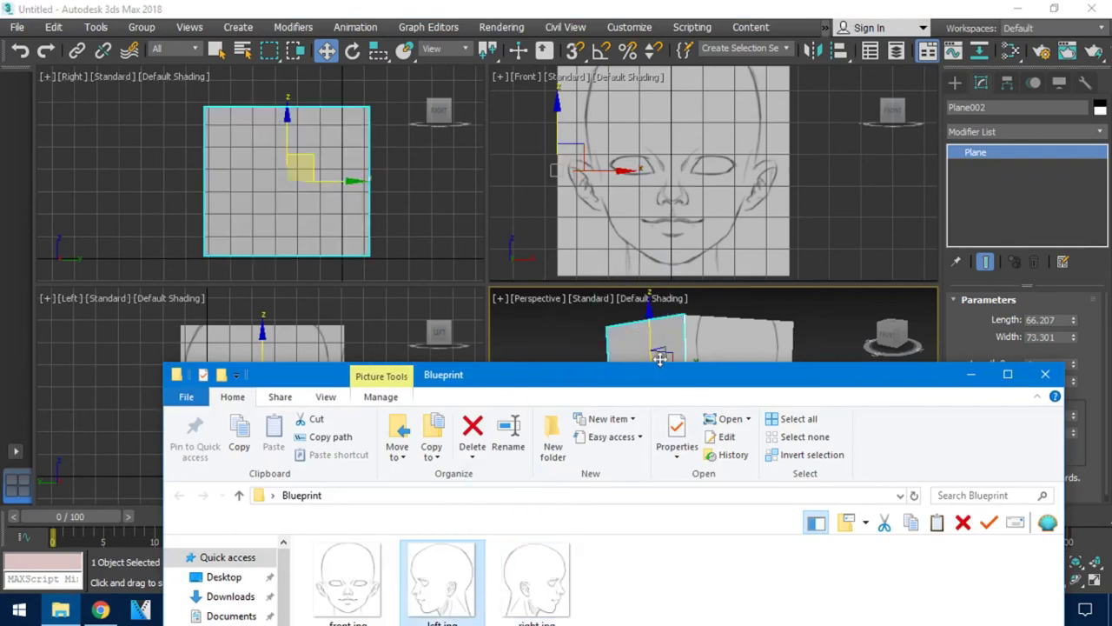
click(640, 340)
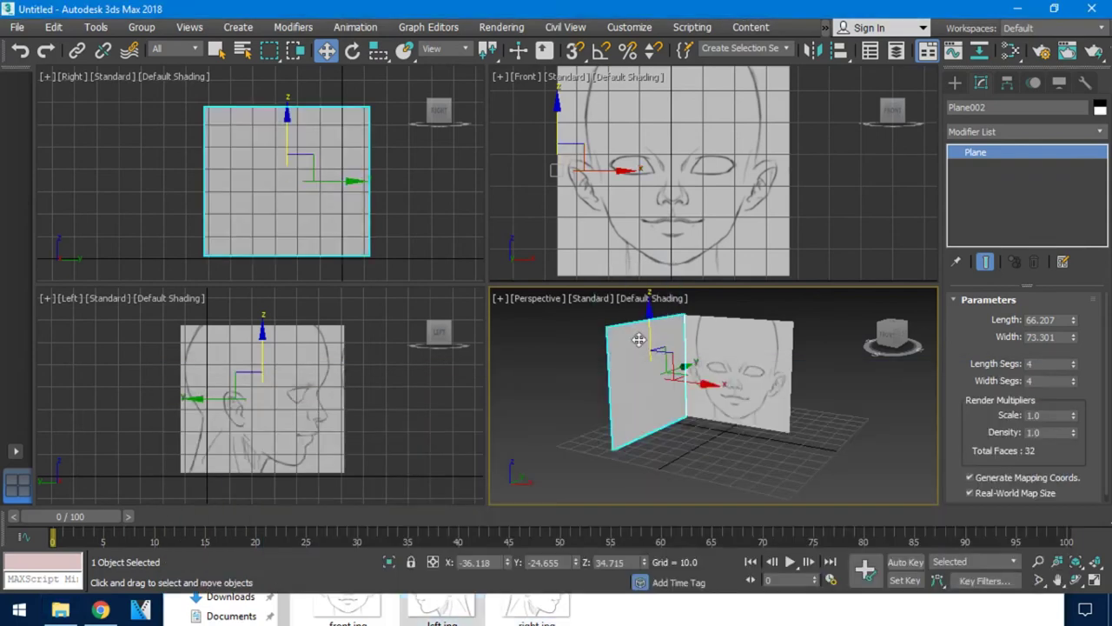
- Add a MapScaler (WSM) modifier to the left.jpg plane and set its scale to 70
click(995, 129)
key(m)
key(m)
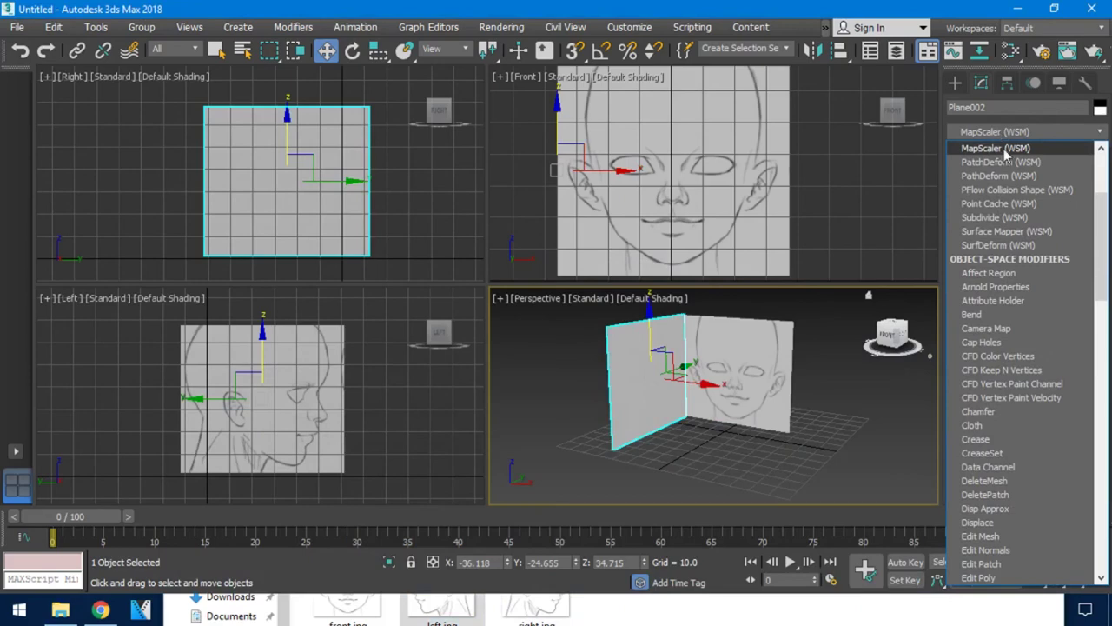
click(1000, 149)
text(70)
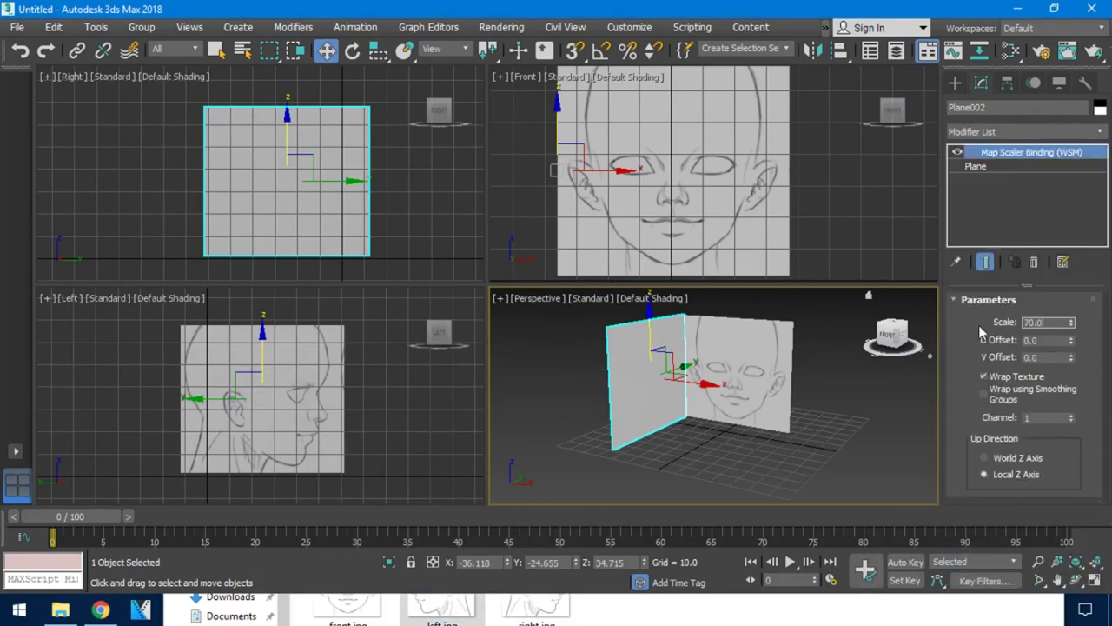
key(Return)
alt+middle_drag(652, 451, 731, 385)
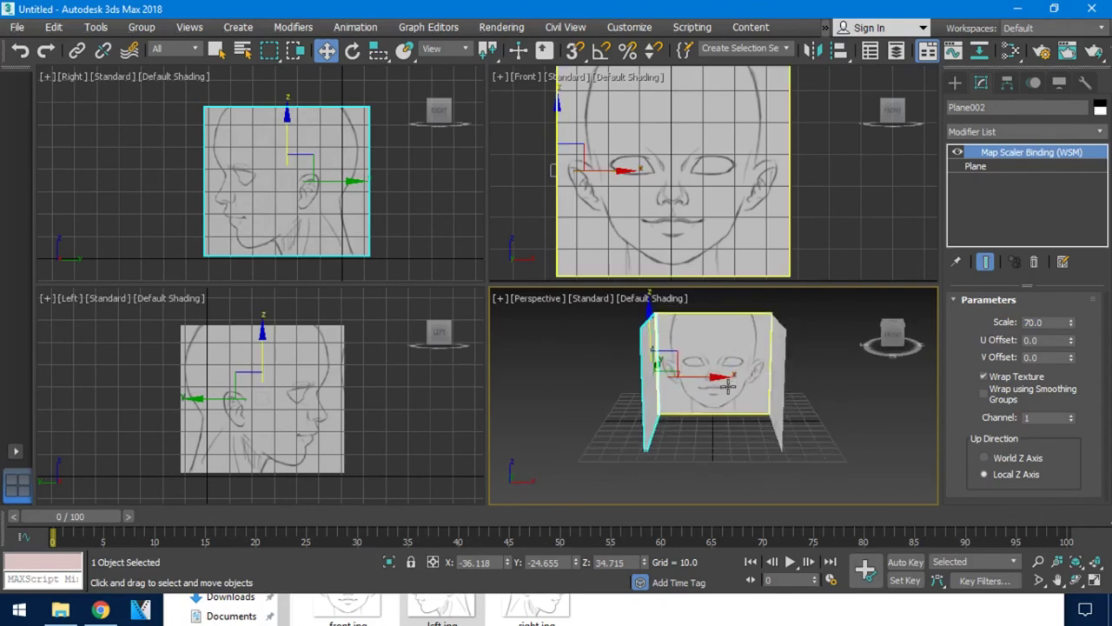
- Save the scene to the Desktop as a 3ds Max file named Edge Tutorial
key(ctrl+s)
click(46, 172)
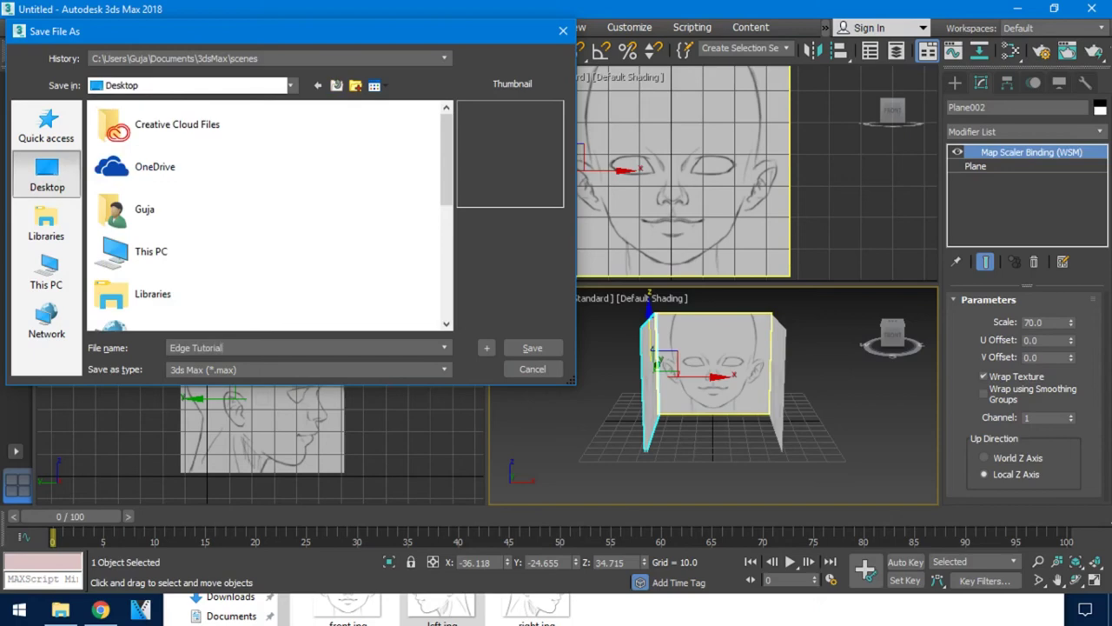
key(Return)
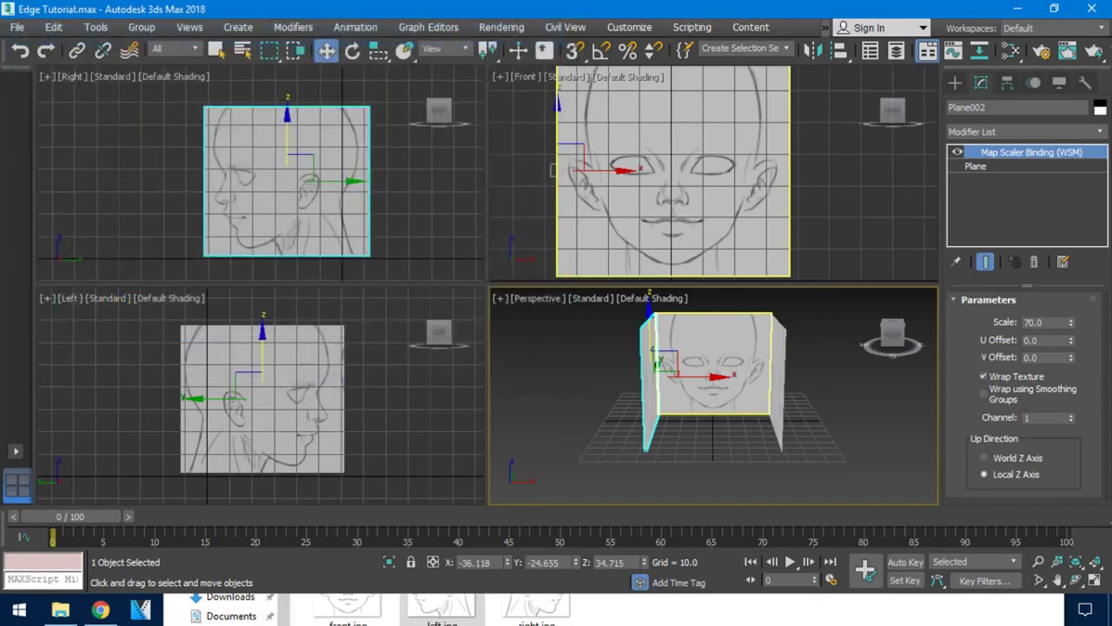
- Close the Blueprint folder window
middle_drag(720, 359, 698, 370)
click(753, 614)
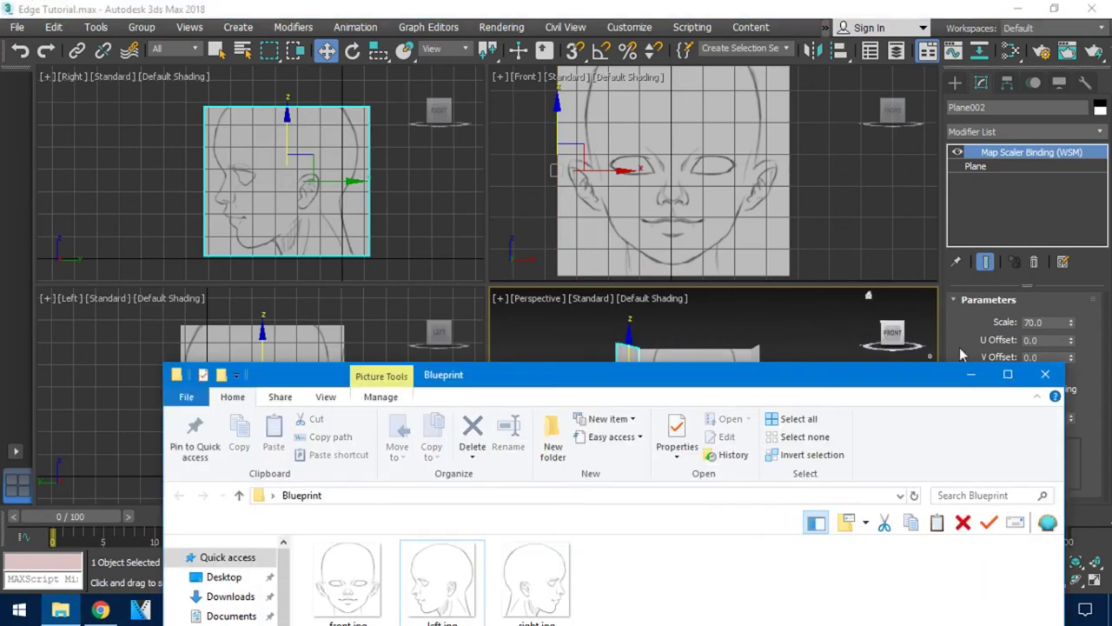
click(1049, 384)
- Maximize the Front viewport and draw a plane about 6.06 long and 13.39 wide over the left-hand eye of the sketch
scroll(707, 397, up, 4)
mouse_move(707, 398)
alt+middle_down()
mouse_move(721, 411)
mouse_move(714, 403)
alt+middle_up()
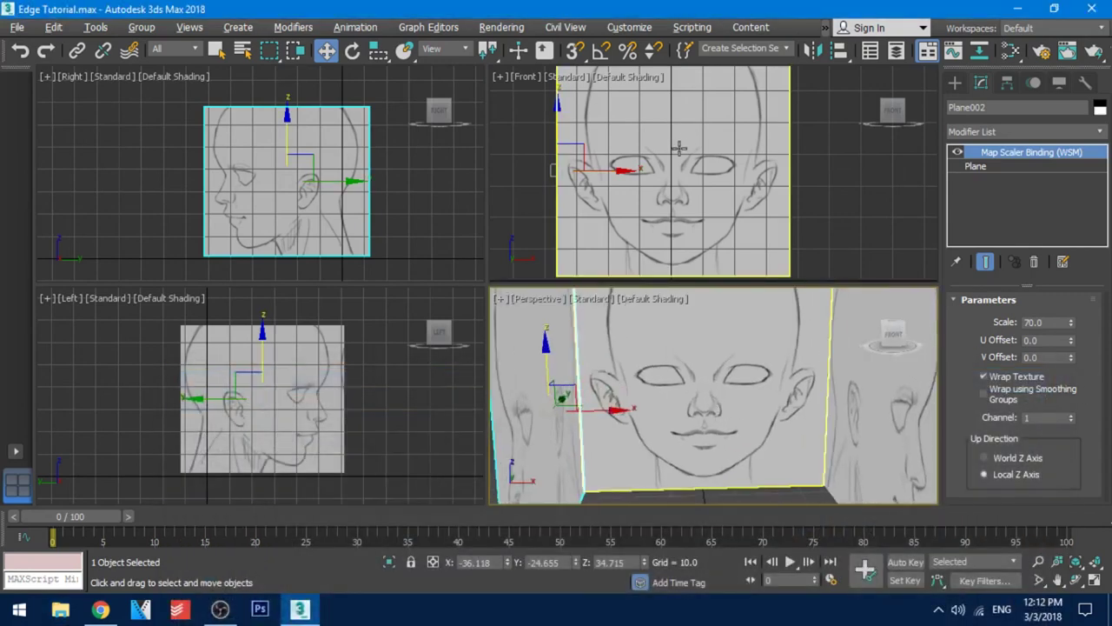
scroll(679, 149, up, 8)
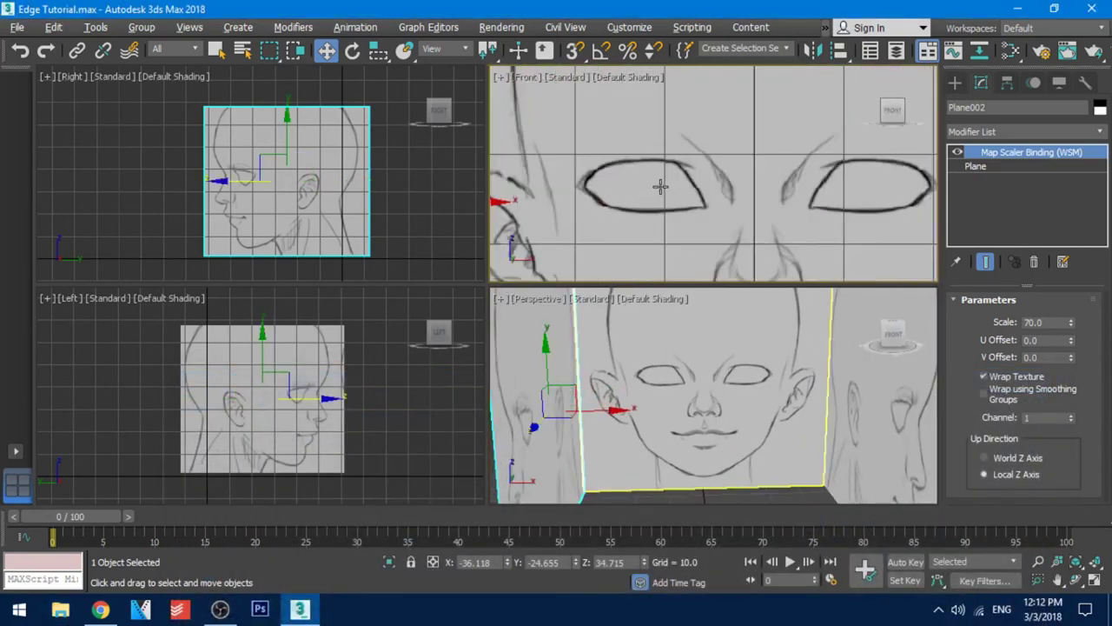
middle_drag(660, 186, 666, 195)
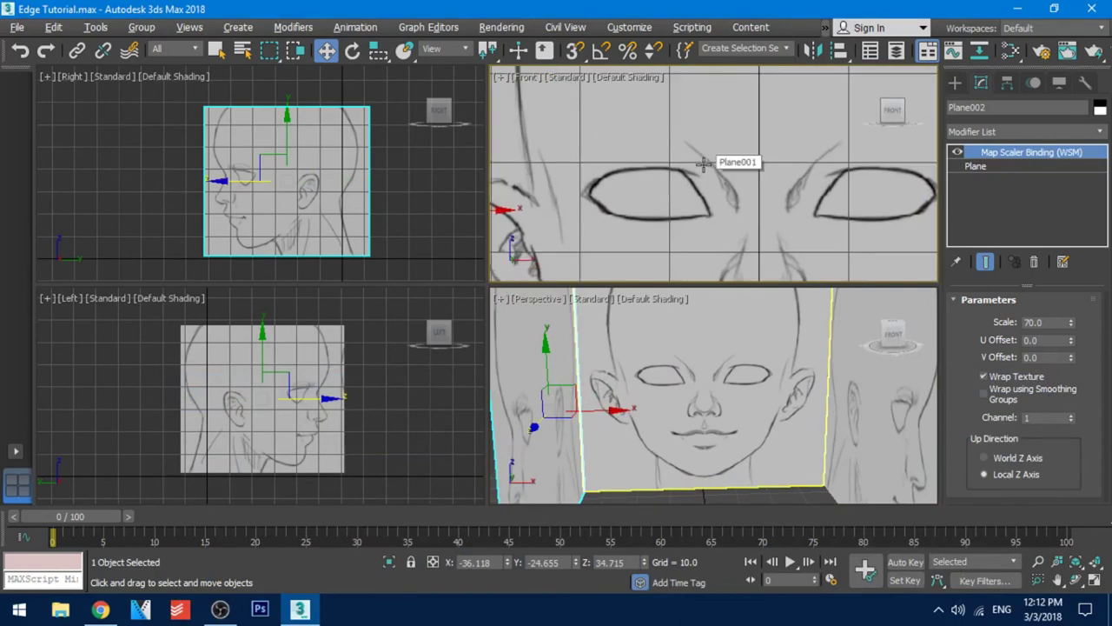
mouse_move(735, 171)
middle_down()
mouse_move(640, 179)
mouse_move(730, 166)
middle_up()
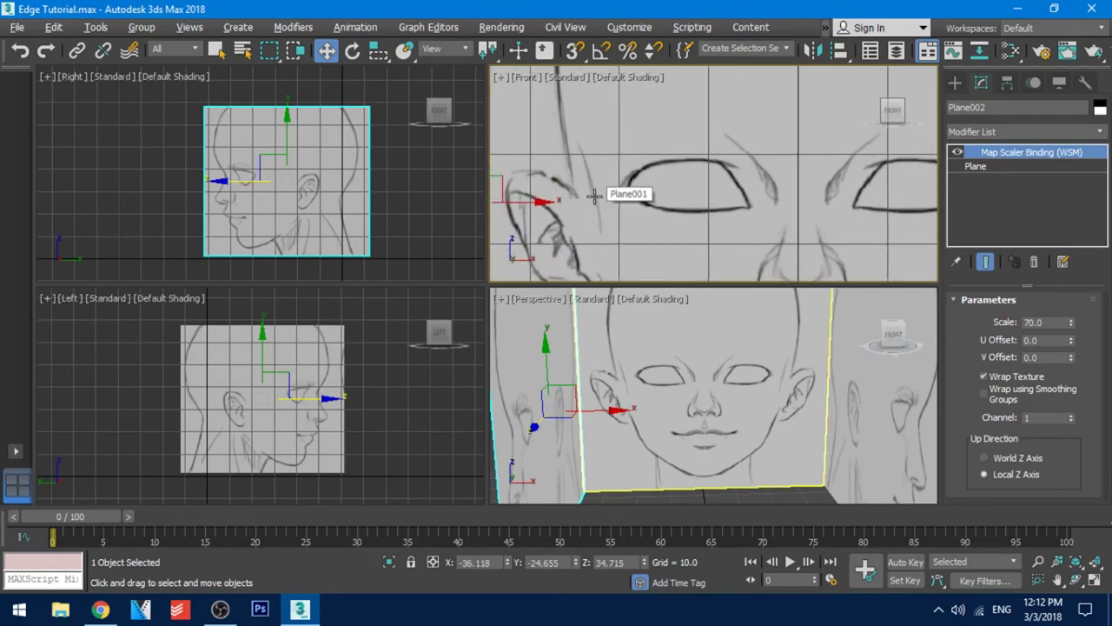
key(alt+w)
middle_drag(459, 296, 531, 241)
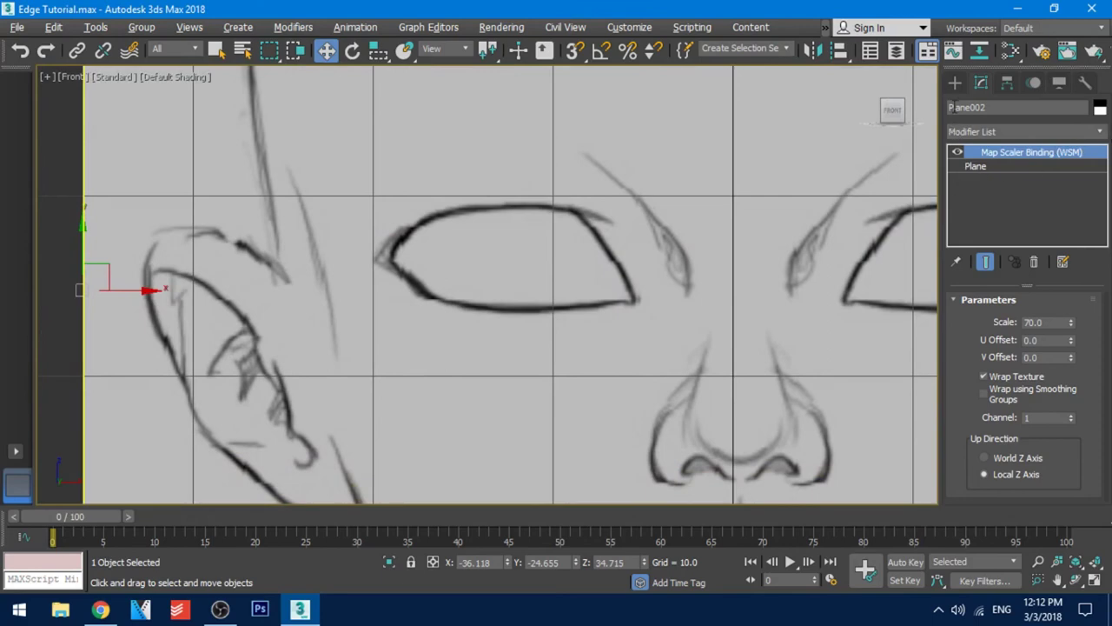
click(955, 83)
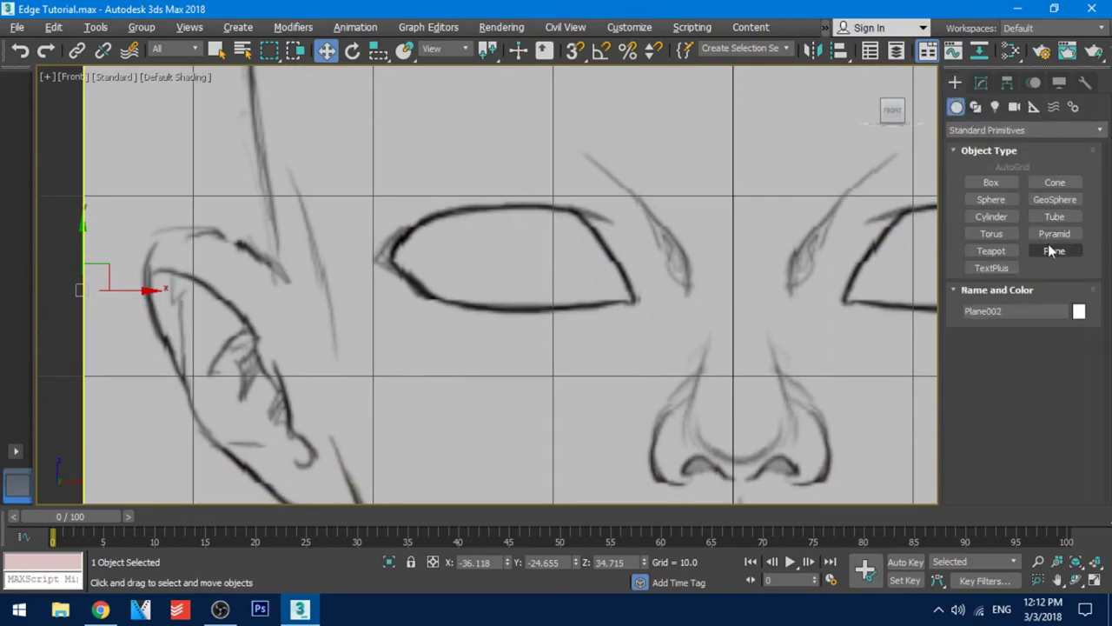
click(1055, 253)
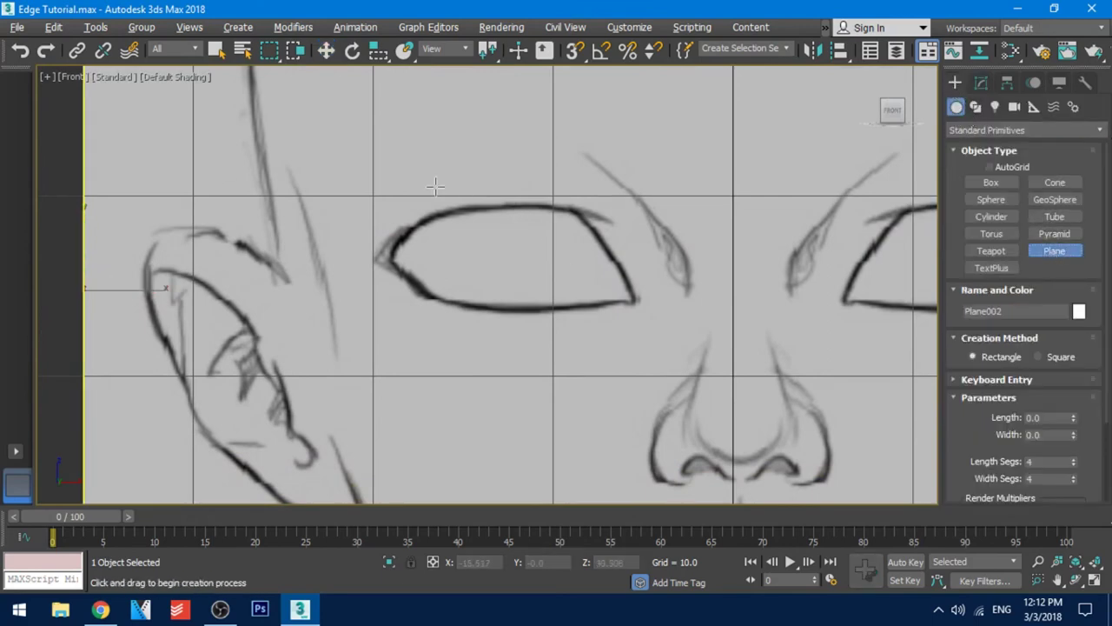
mouse_move(393, 206)
mouse_down()
mouse_move(472, 273)
mouse_move(629, 314)
mouse_up()
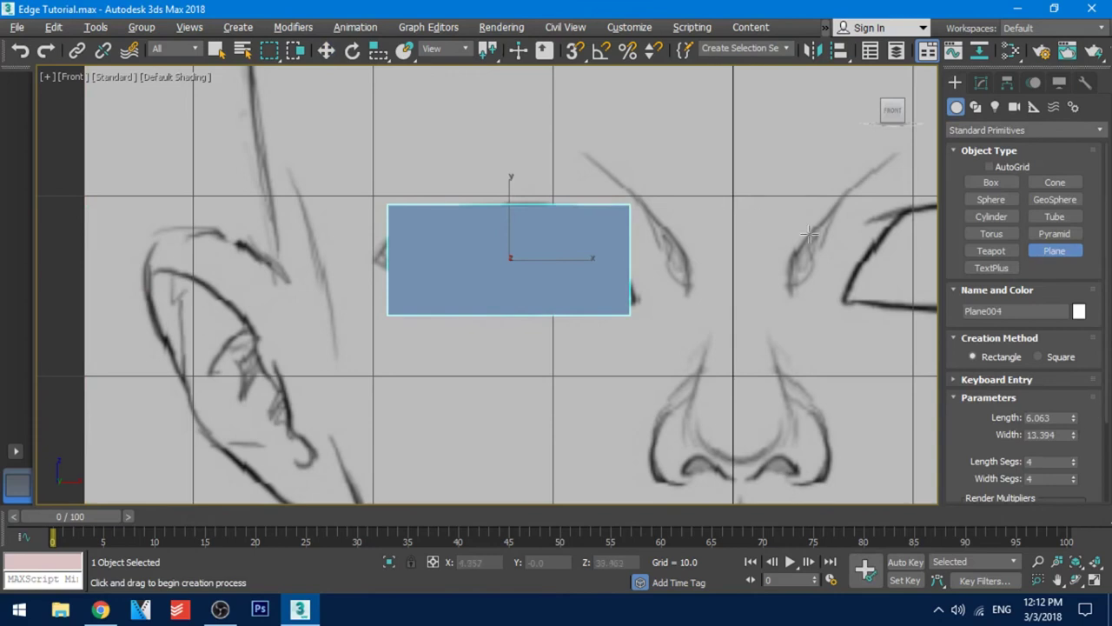
key(w)
- Convert the new plane over the eye to an Editable Poly
right_click(485, 251)
mouse_move(565, 419)
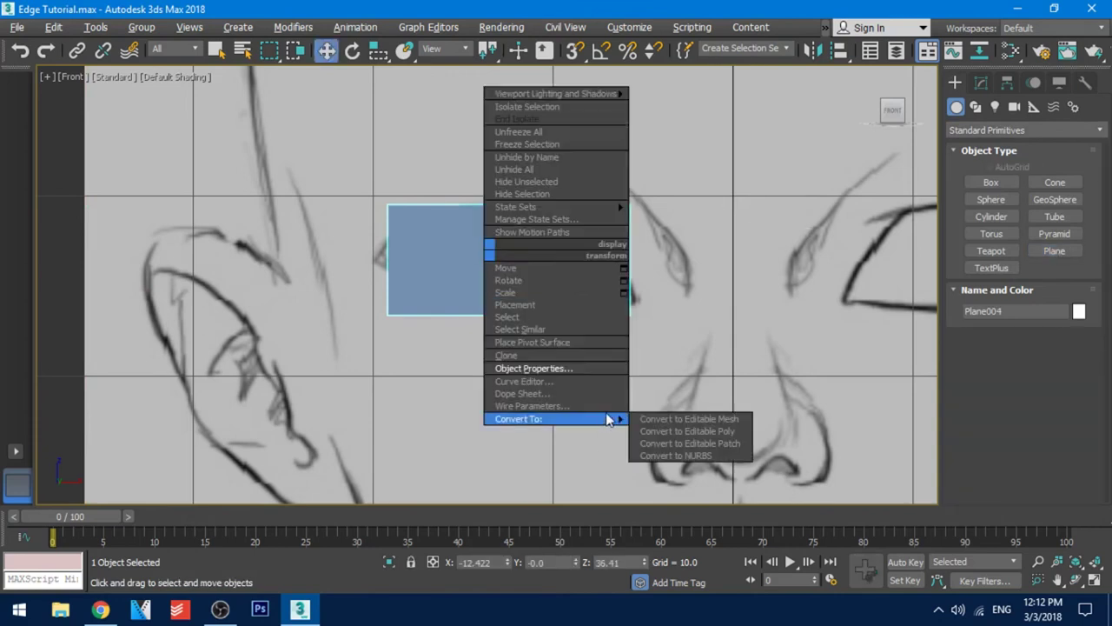
click(650, 431)
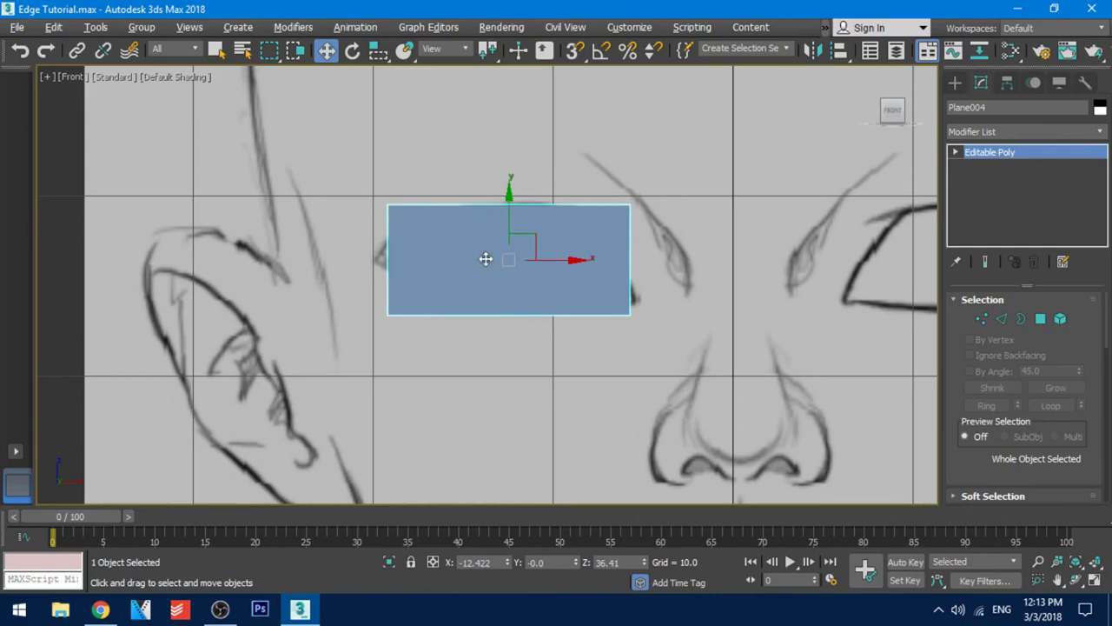
- Set the plane's display properties to By Object and turn on See-Through
right_click(480, 256)
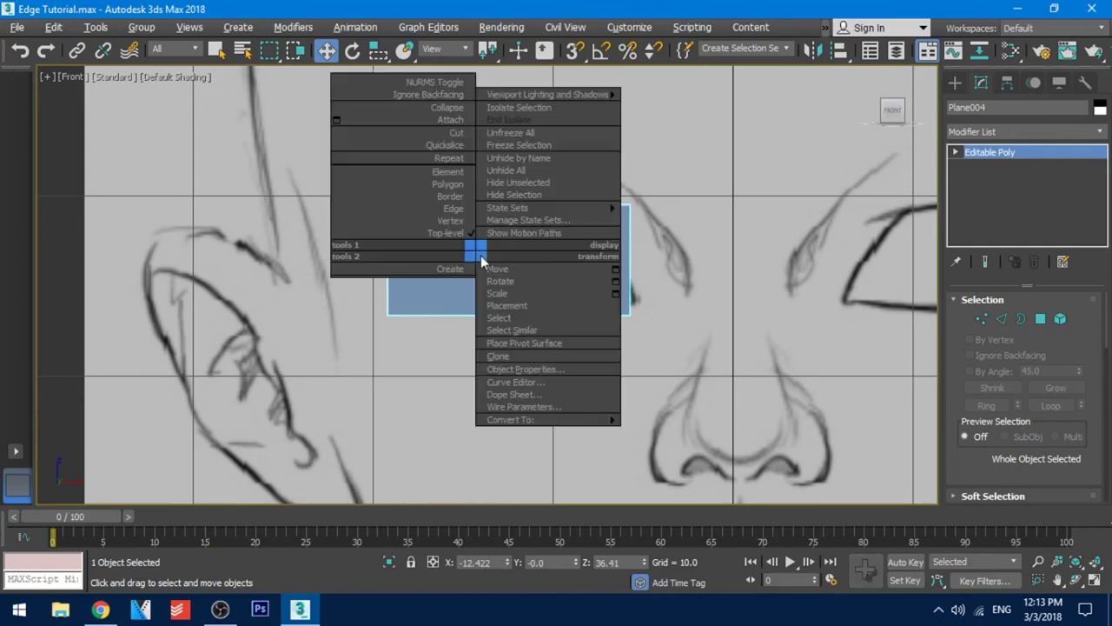
click(525, 370)
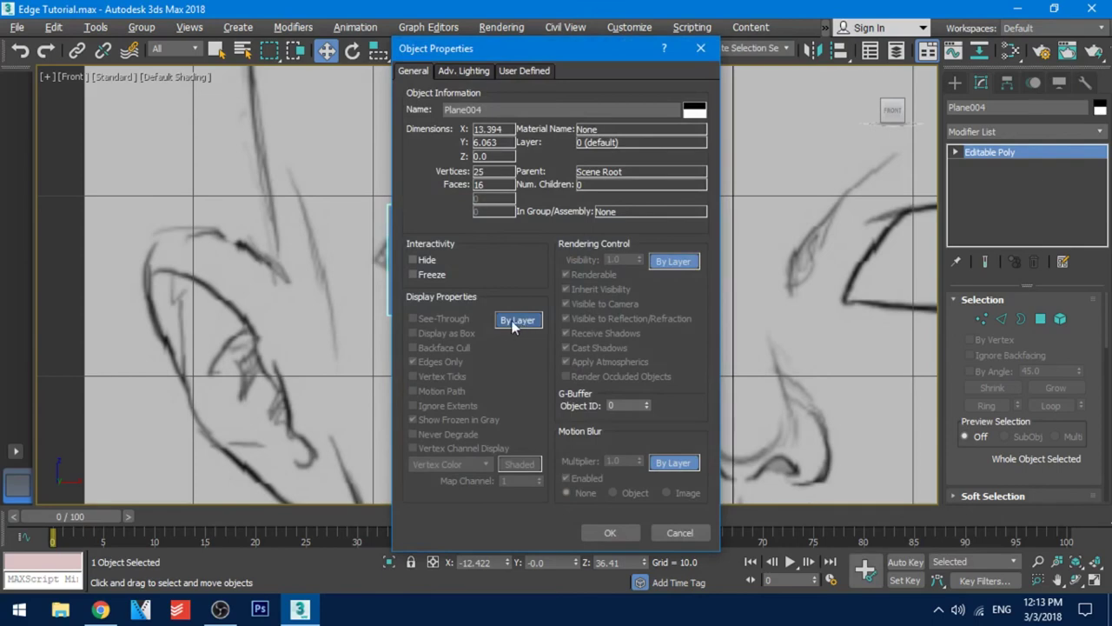
click(518, 321)
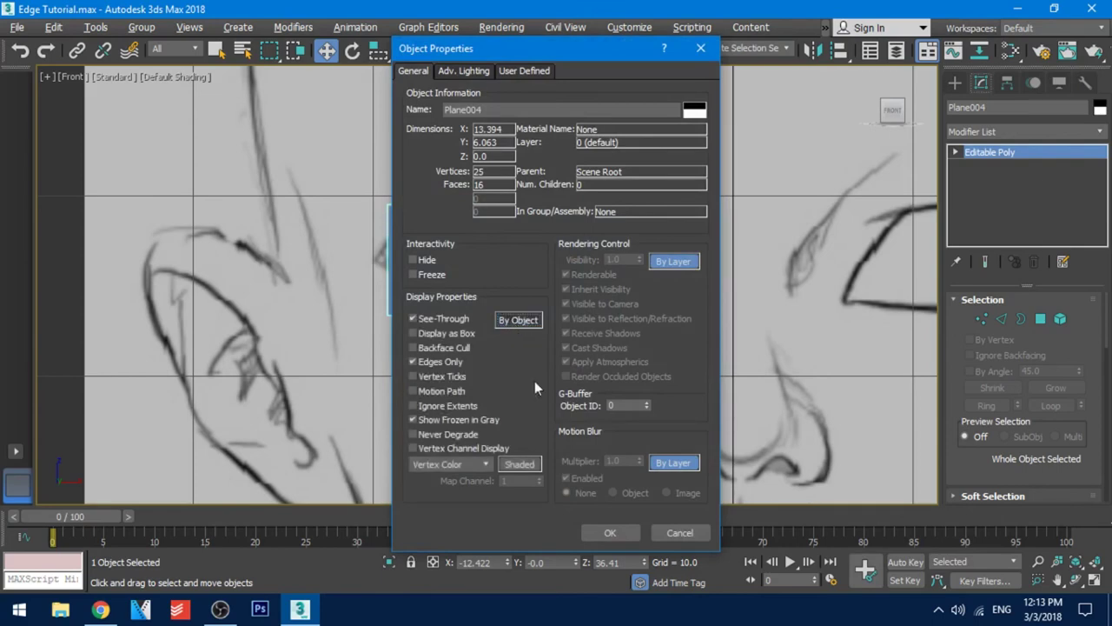
click(634, 532)
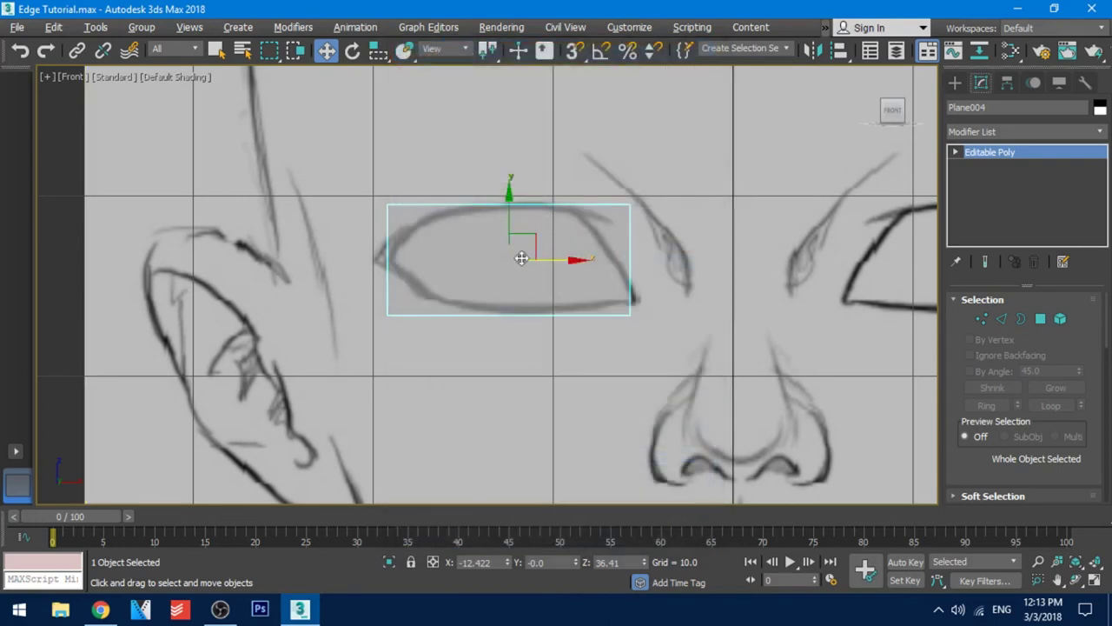
- Switch the plane to vertex editing and show edged faces in the Front viewport
middle_drag(509, 250, 472, 295)
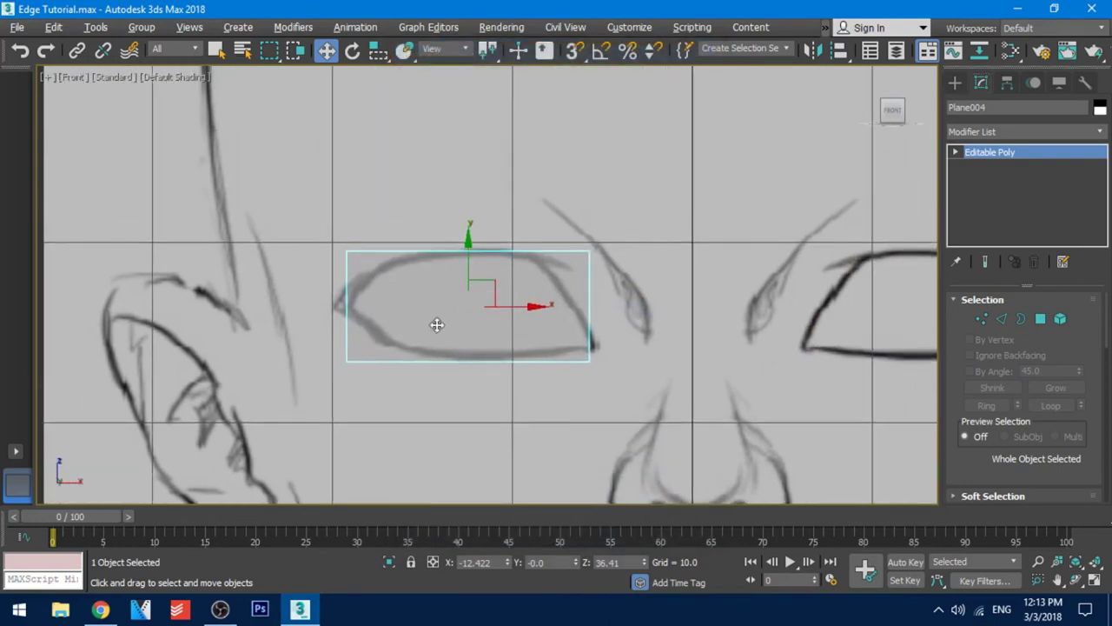
click(982, 319)
middle_drag(437, 318, 447, 329)
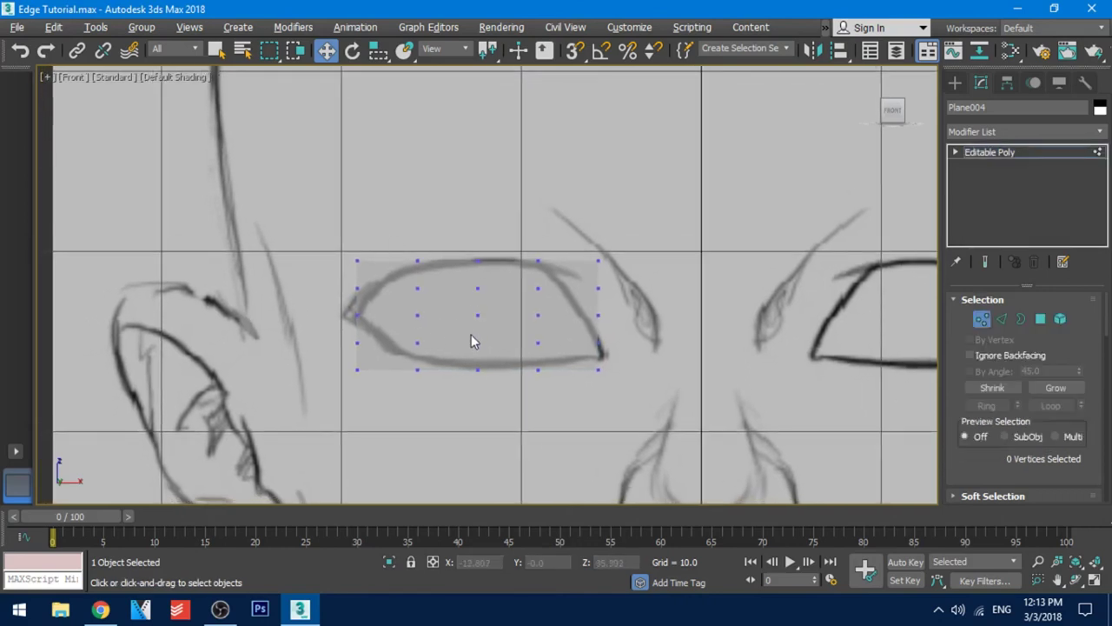
key(F4)
middle_drag(475, 391, 532, 362)
scroll(510, 362, up, 3)
middle_drag(417, 285, 511, 423)
scroll(569, 369, down, 1)
middle_drag(579, 358, 502, 370)
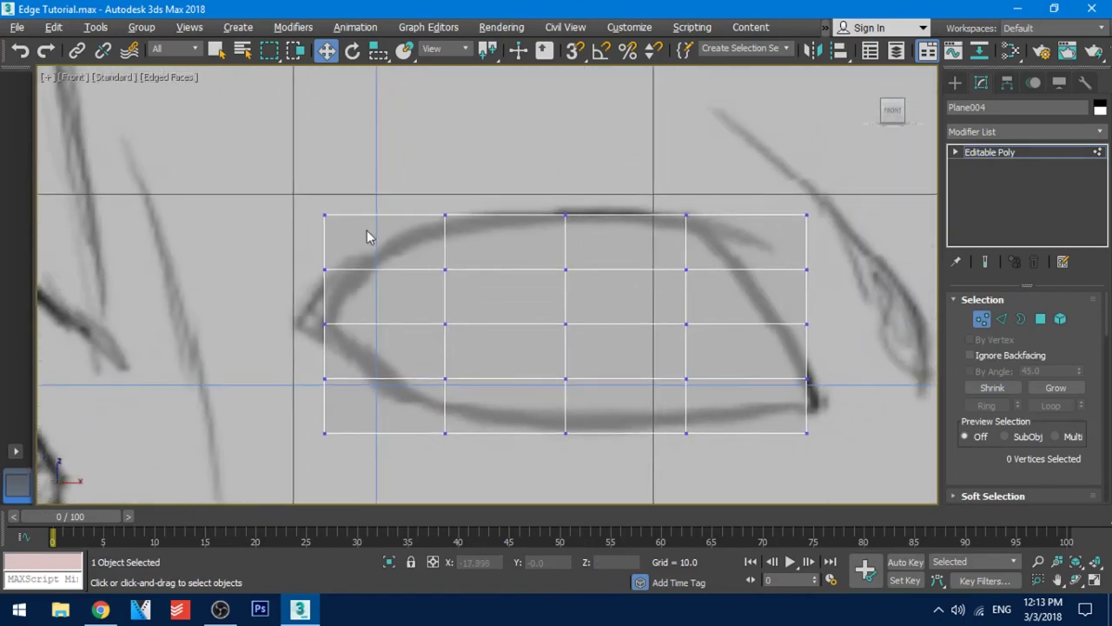
- Move the plane's ear-side middle vertex outward and pull the upper corner vertices and adjoining inner vertices inward to follow the eye outline
drag(302, 309, 355, 322)
drag(291, 181, 428, 218)
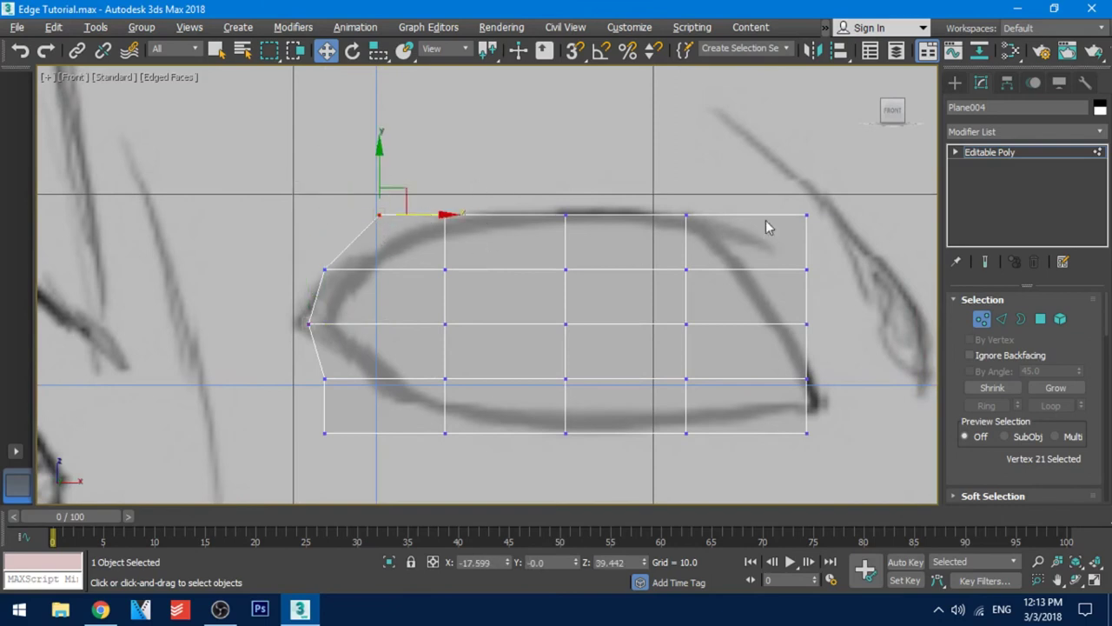
drag(815, 210, 802, 288)
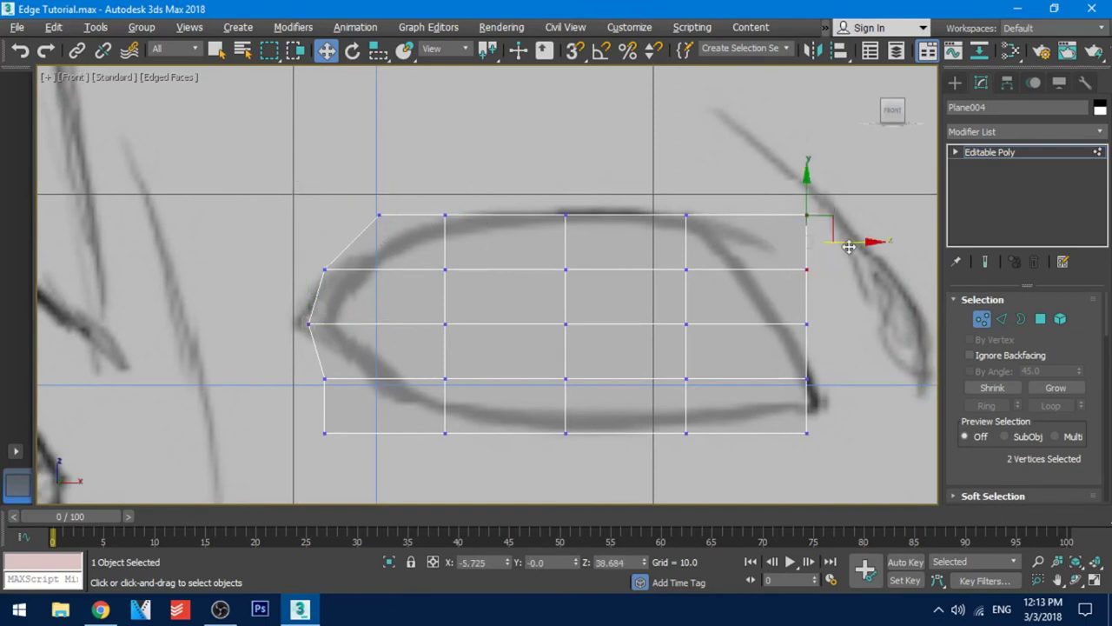
drag(849, 247, 801, 248)
drag(801, 183, 687, 210)
drag(706, 249, 696, 239)
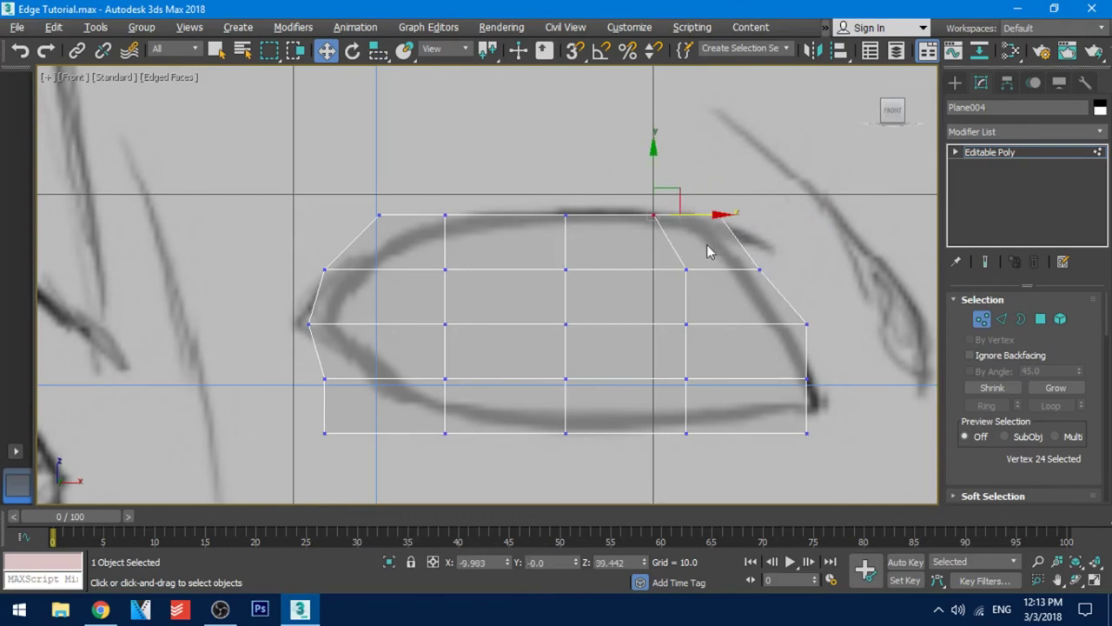
click(679, 266)
drag(728, 269, 711, 268)
- Fit the middle and lower vertices of the nose-side edge to the sketched inner eye corner, raising the bottom corner vertex
click(807, 324)
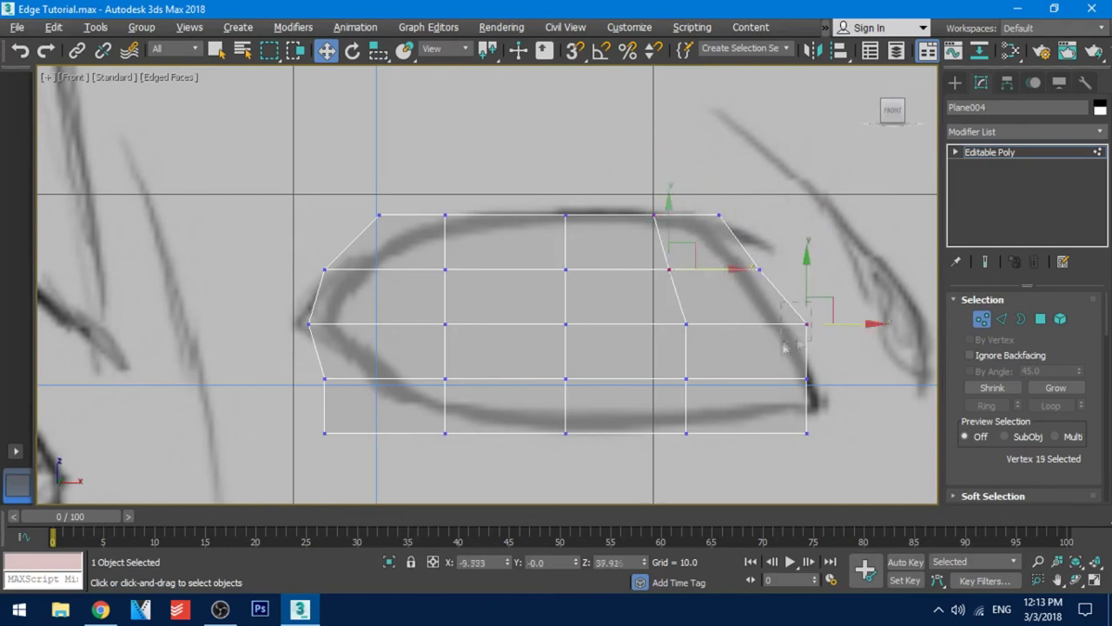
drag(836, 323, 814, 324)
click(807, 379)
drag(835, 377, 839, 377)
click(806, 432)
click(779, 426)
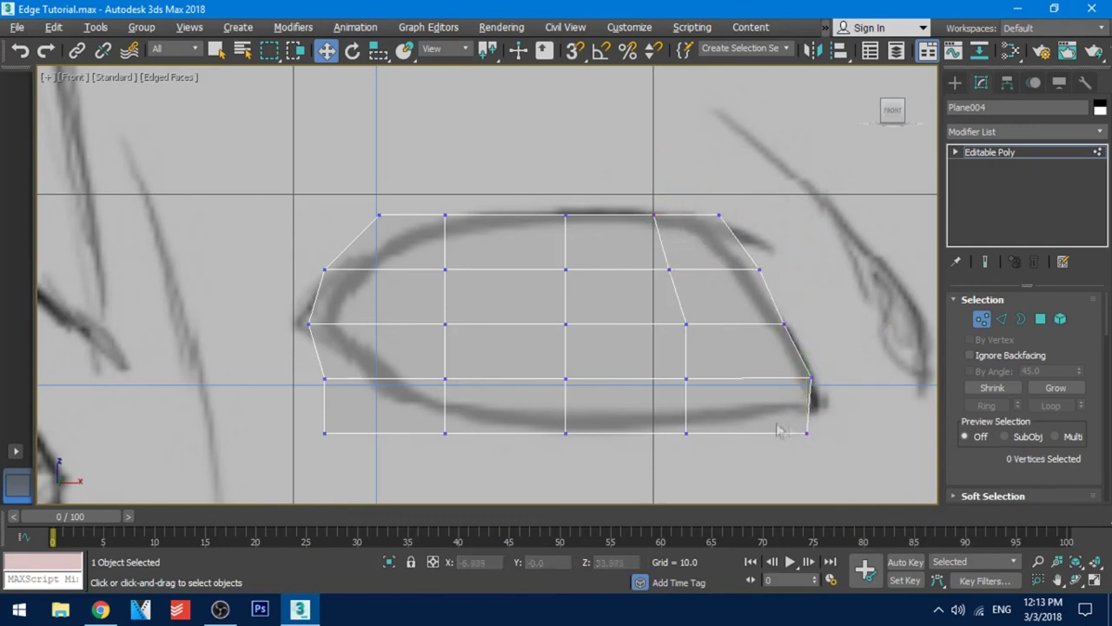
click(806, 432)
drag(816, 423, 817, 397)
- Shift the bottom vertex of the column next to the nose-side edge and raise it onto the lower lid line
drag(648, 425, 723, 443)
click(702, 394)
mouse_move(725, 433)
mouse_down()
mouse_move(738, 432)
mouse_move(714, 443)
mouse_up()
drag(699, 391, 697, 383)
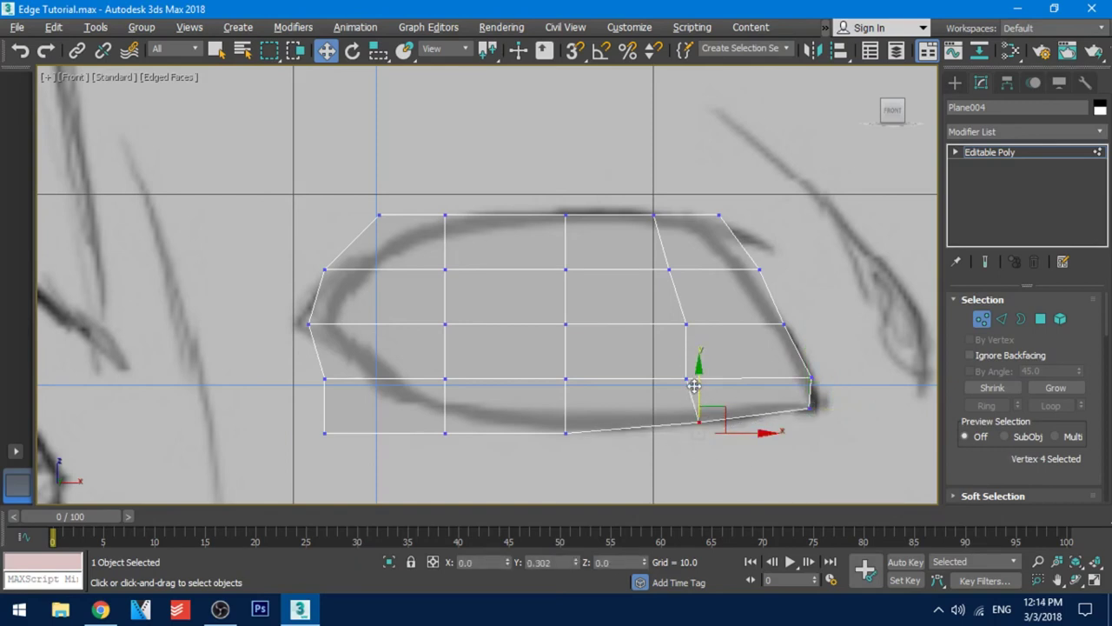
- Pull the two upper vertices of the nose-side edge farther inward onto the sketched lid line
drag(799, 312, 770, 335)
mouse_move(737, 201)
mouse_down()
mouse_move(706, 232)
mouse_move(728, 215)
mouse_up()
drag(781, 256, 745, 276)
drag(811, 268, 800, 269)
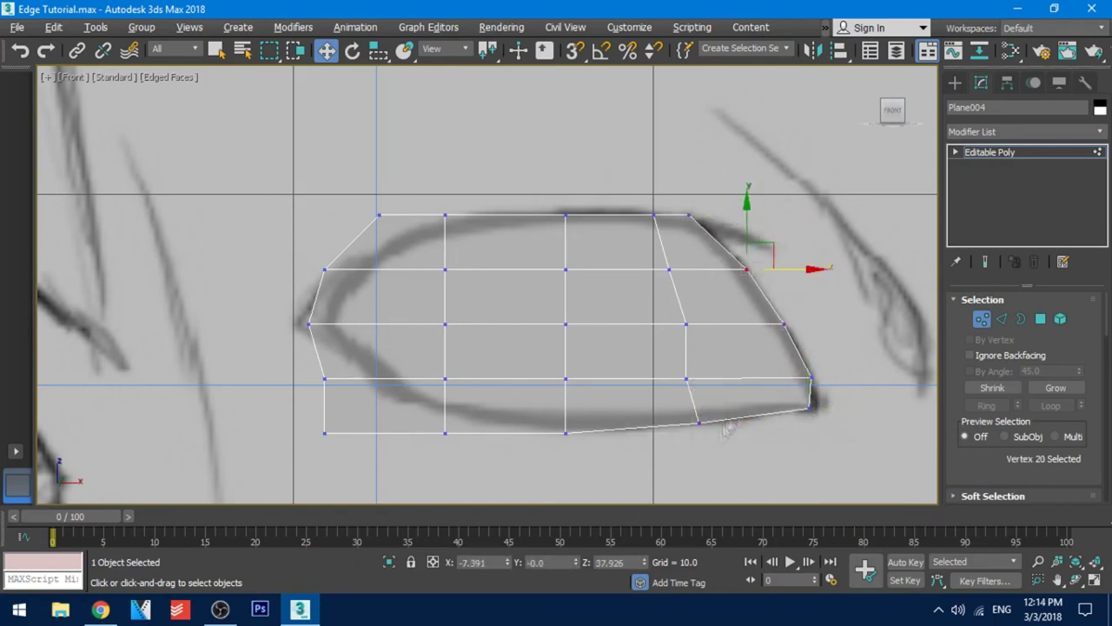
- Raise the remaining bottom-edge vertices onto the lower lid line and lift the two lower ear-side vertices
drag(464, 423, 435, 445)
drag(445, 380, 445, 357)
drag(595, 444, 548, 426)
drag(565, 376, 565, 367)
drag(354, 454, 306, 364)
drag(325, 363, 325, 340)
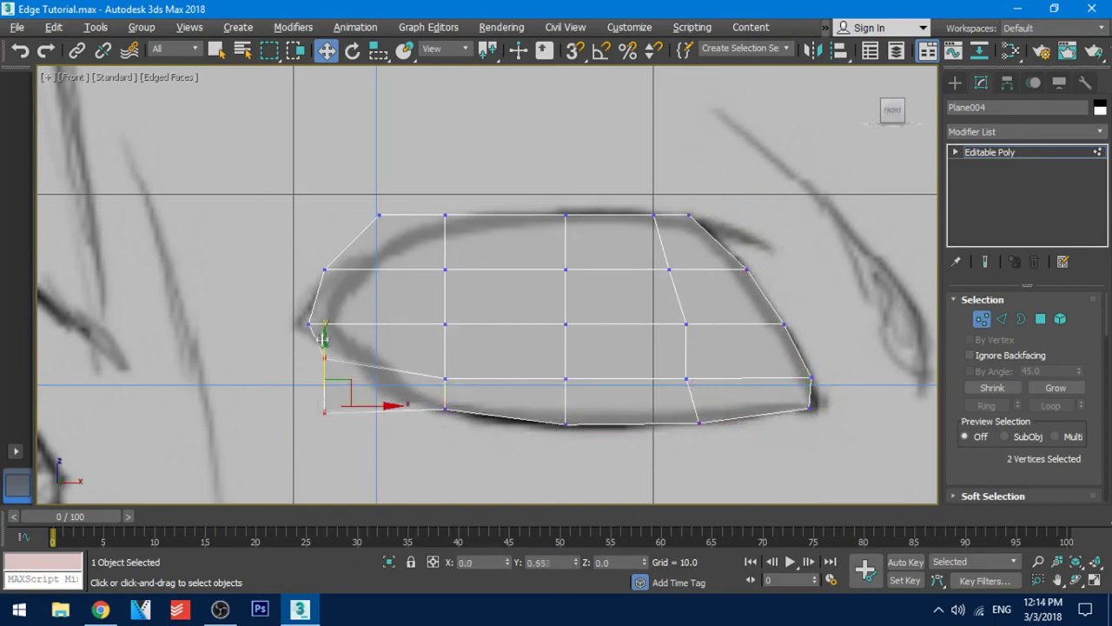
- Fit the lower ear-side corner vertices and the outermost tip vertex to the outer corner of the sketched eye
drag(313, 428, 432, 409)
drag(380, 377, 313, 367)
drag(325, 325, 325, 317)
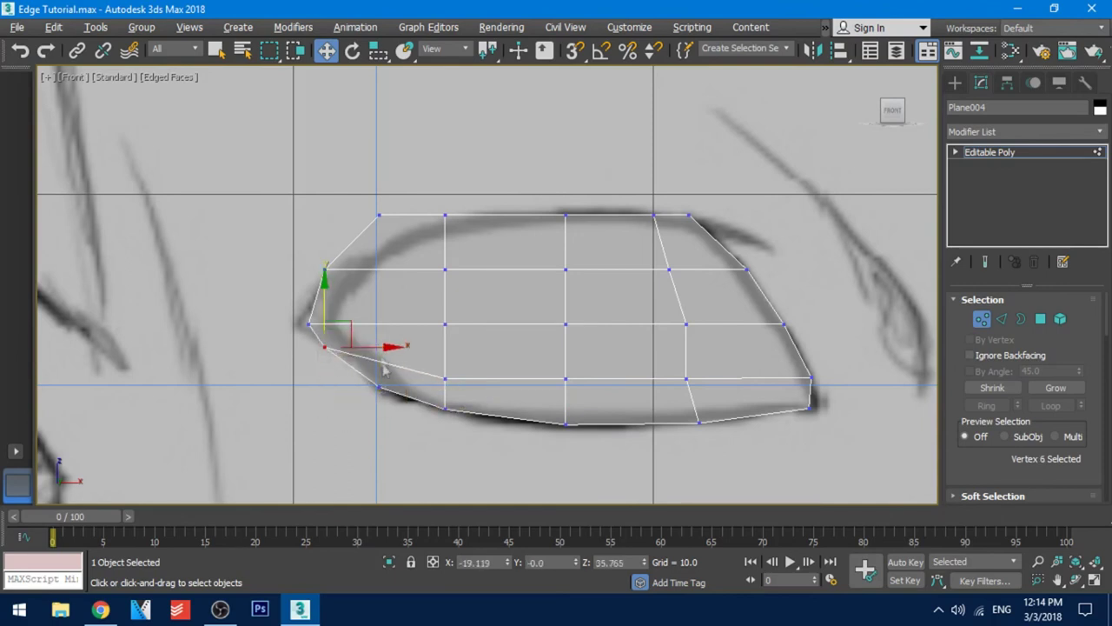
drag(379, 348, 391, 348)
drag(322, 311, 297, 336)
drag(365, 324, 362, 324)
- Adjust the upper ear-side vertices and the top-edge vertices to follow the curve of the upper lid
drag(337, 252, 313, 283)
drag(379, 269, 384, 269)
drag(365, 202, 392, 227)
drag(380, 173, 380, 203)
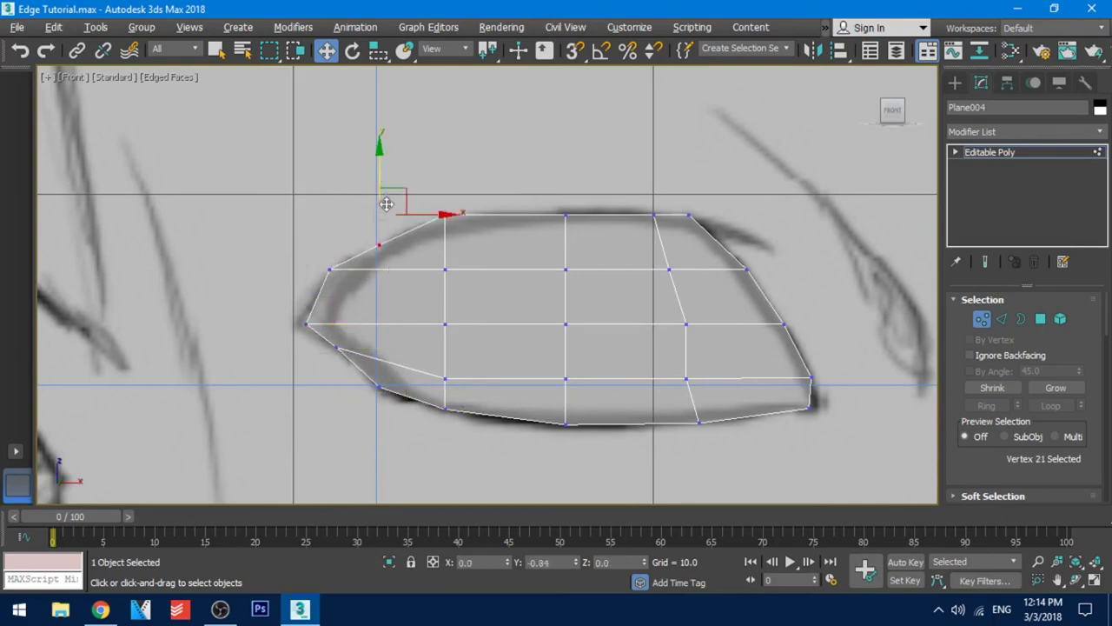
drag(546, 233, 566, 175)
drag(636, 196, 723, 214)
key(e)
key(w)
drag(672, 186, 672, 190)
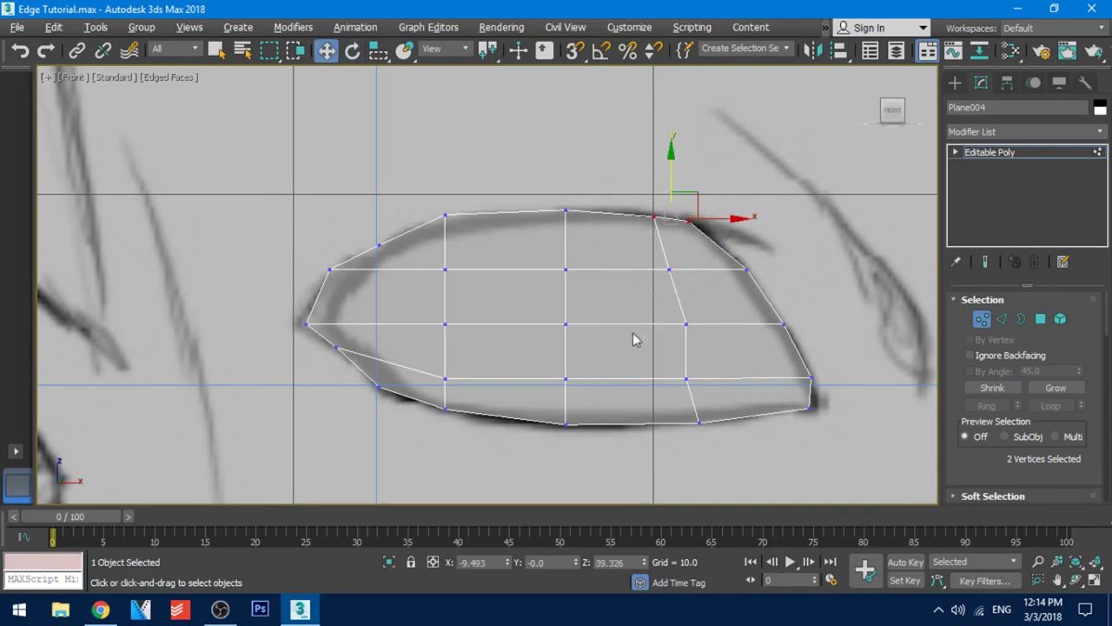
- Fine-tune the bottom nose-side corner vertex and straighten the lower part of the adjacent vertex column
middle_drag(854, 434, 823, 425)
drag(813, 422, 765, 384)
drag(821, 398, 824, 398)
drag(679, 385, 636, 358)
click(654, 314)
mouse_move(682, 370)
mouse_down()
mouse_move(723, 370)
mouse_move(688, 370)
mouse_up()
click(694, 370)
click(668, 413)
drag(705, 414, 689, 413)
click(664, 371)
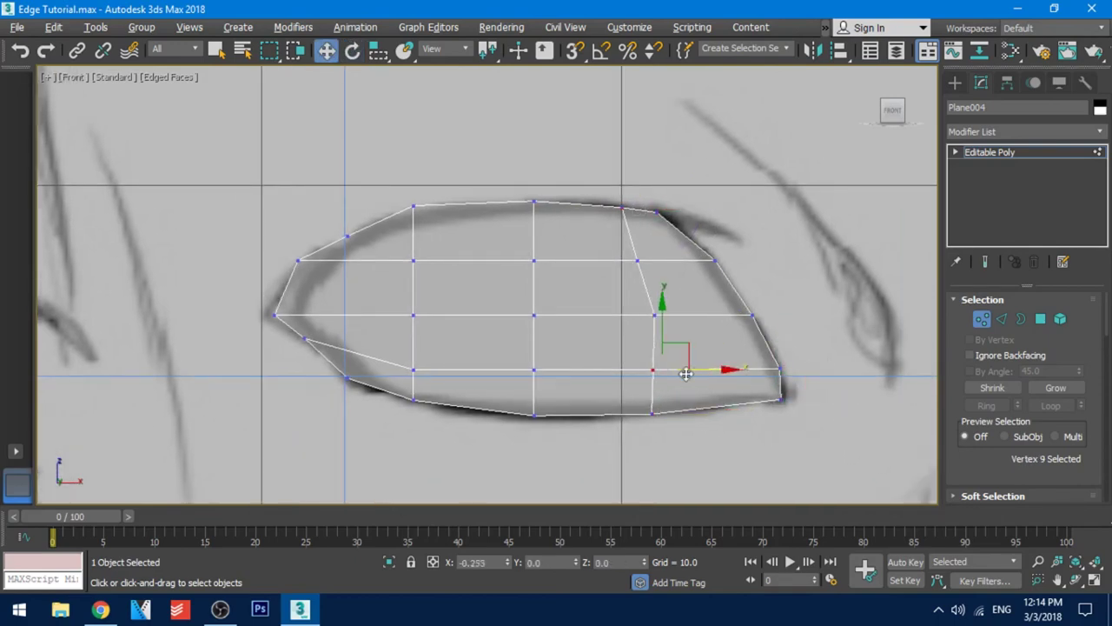
drag(686, 372, 677, 372)
- Examine the shaped eye plane against the front sketch, both see-through and opaque
scroll(626, 330, down, 4)
scroll(634, 339, up, 2)
mouse_move(654, 346)
middle_down()
mouse_move(655, 359)
mouse_move(643, 342)
middle_up()
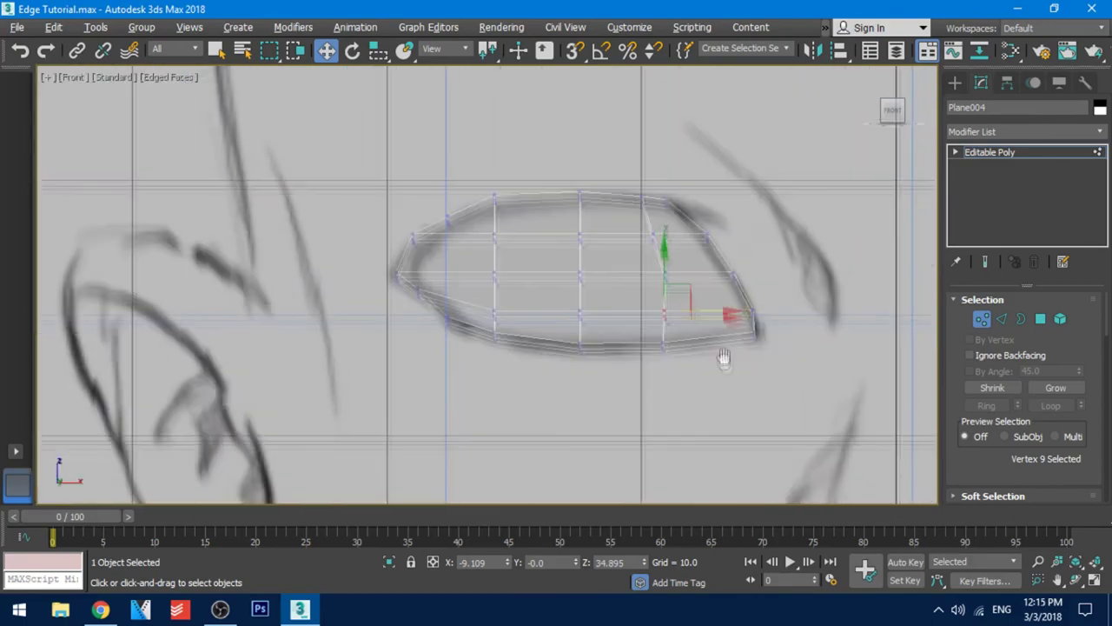
scroll(723, 351, down, 5)
middle_drag(723, 351, 654, 386)
scroll(631, 326, up, 5)
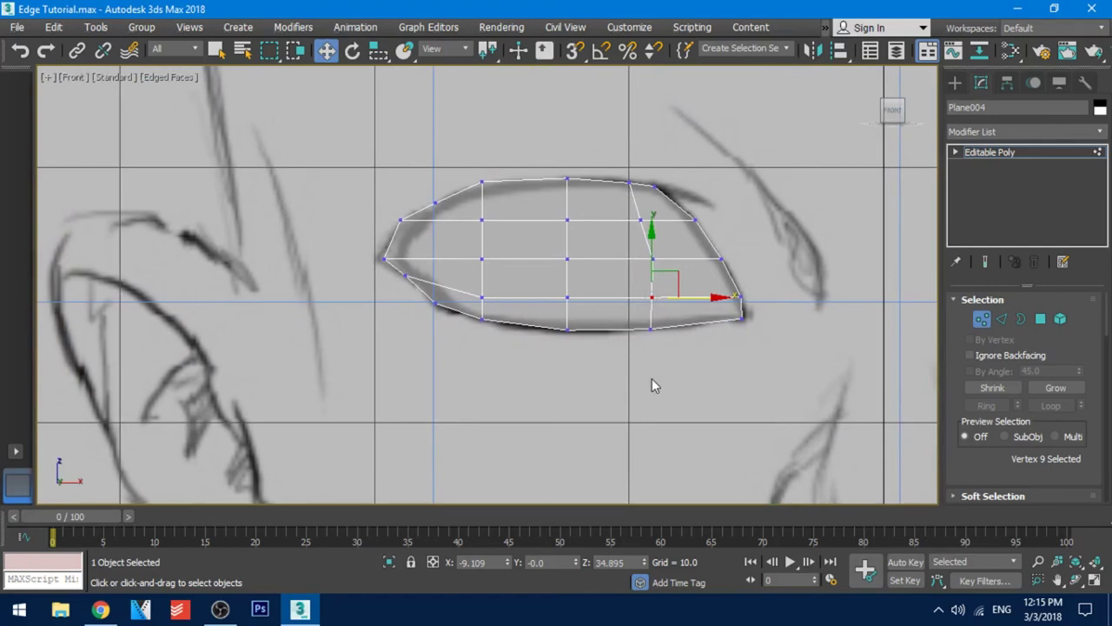
key(alt+x)
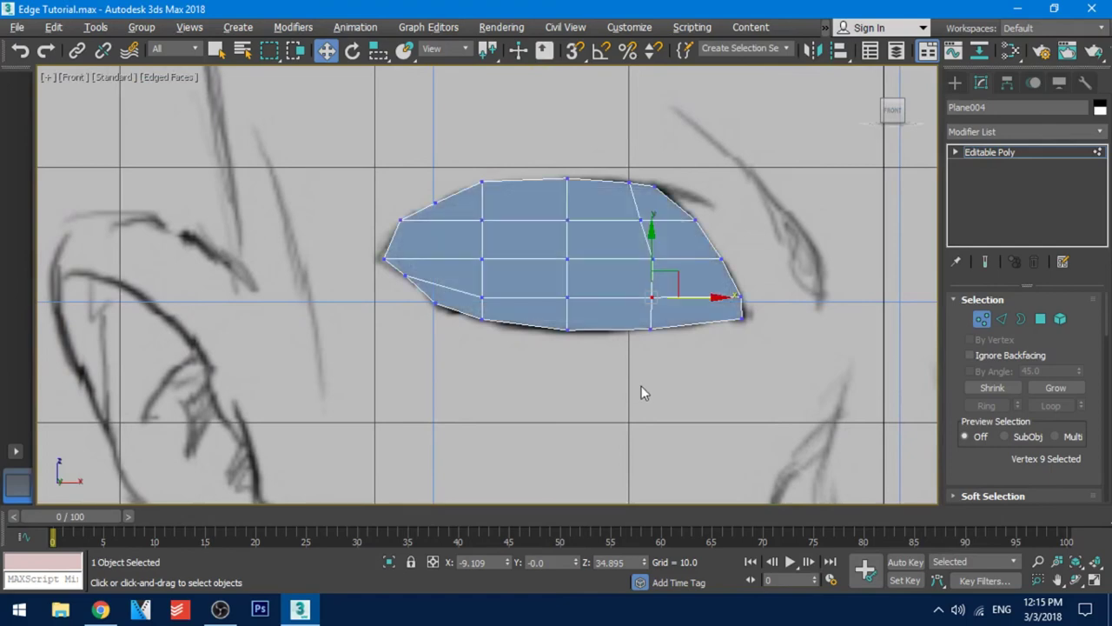
key(alt+x)
- Restore the four-viewport layout and move the whole plane forward in the Right viewport to the side-view eye, at about Y -45.3
key(alt+w)
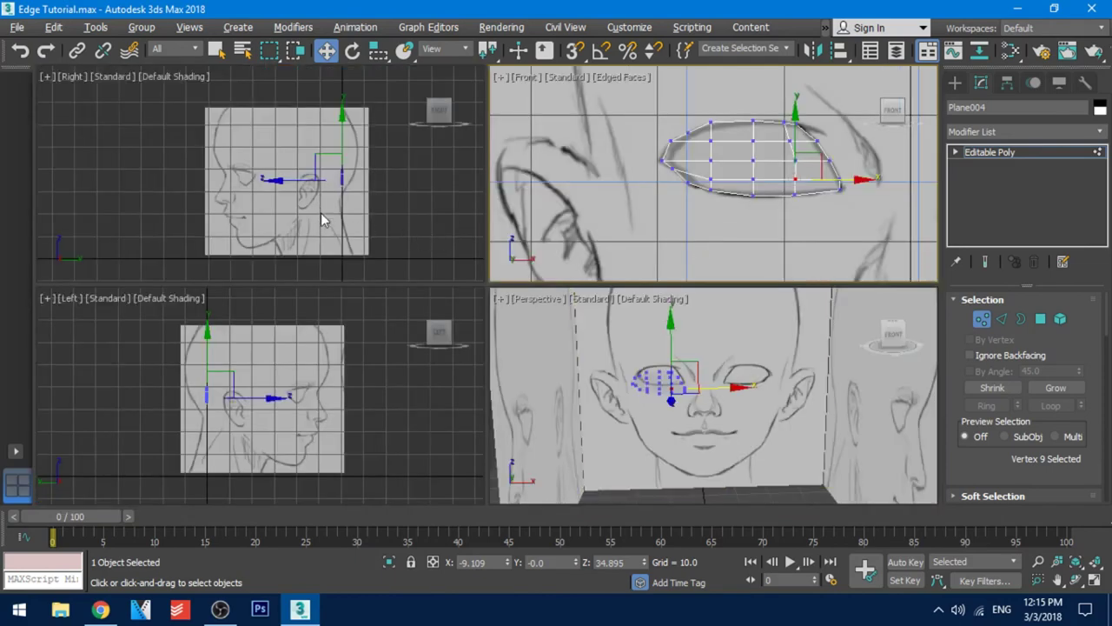
scroll(326, 235, up, 8)
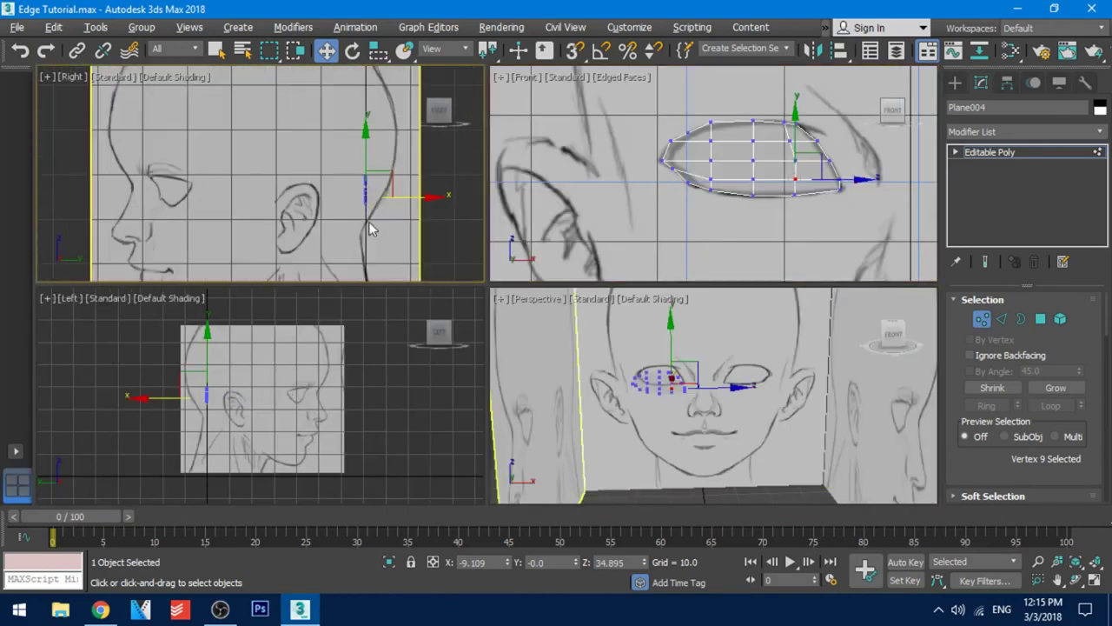
click(982, 319)
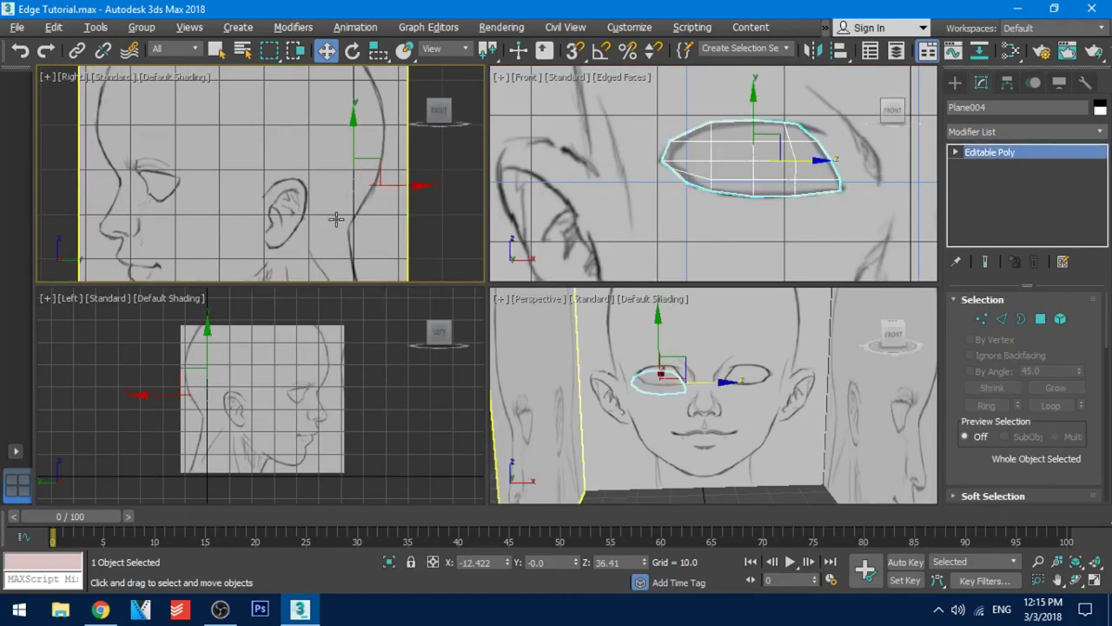
drag(406, 189, 205, 187)
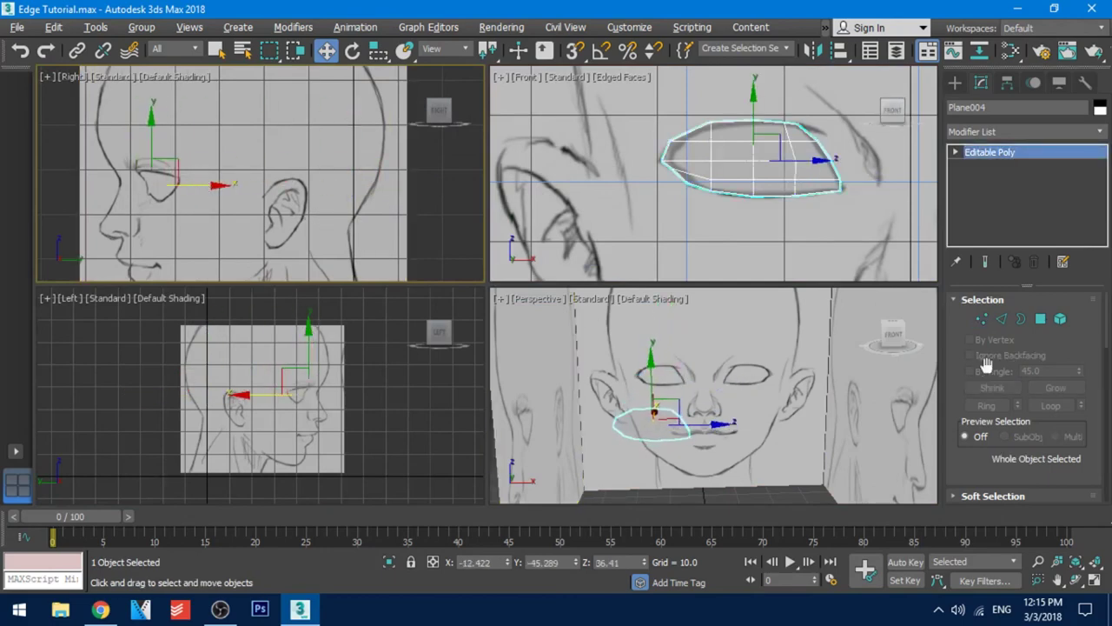
- Move the whole plane slightly farther forward in the Right viewport, to about Y -47.1, near the front edge of the sketched eye
click(984, 320)
scroll(189, 210, up, 6)
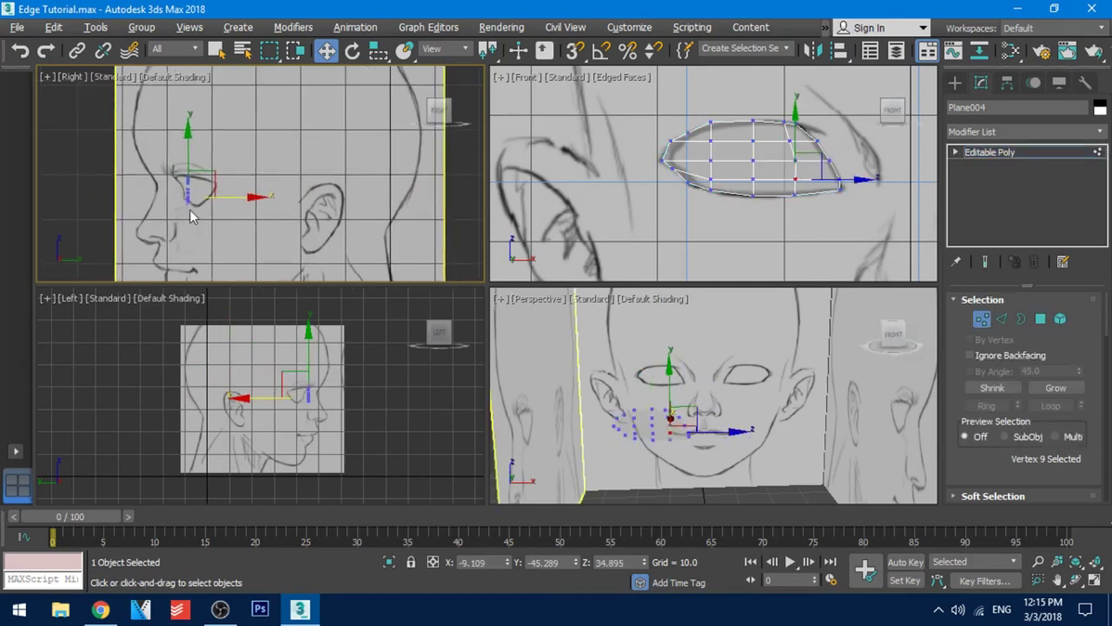
middle_drag(190, 201, 196, 230)
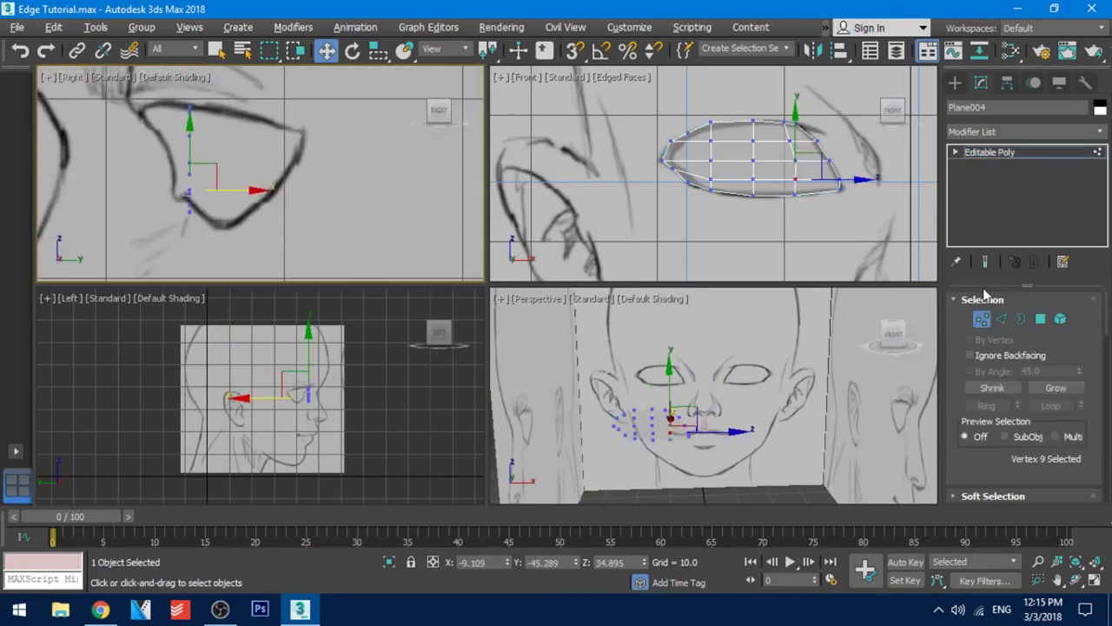
click(982, 319)
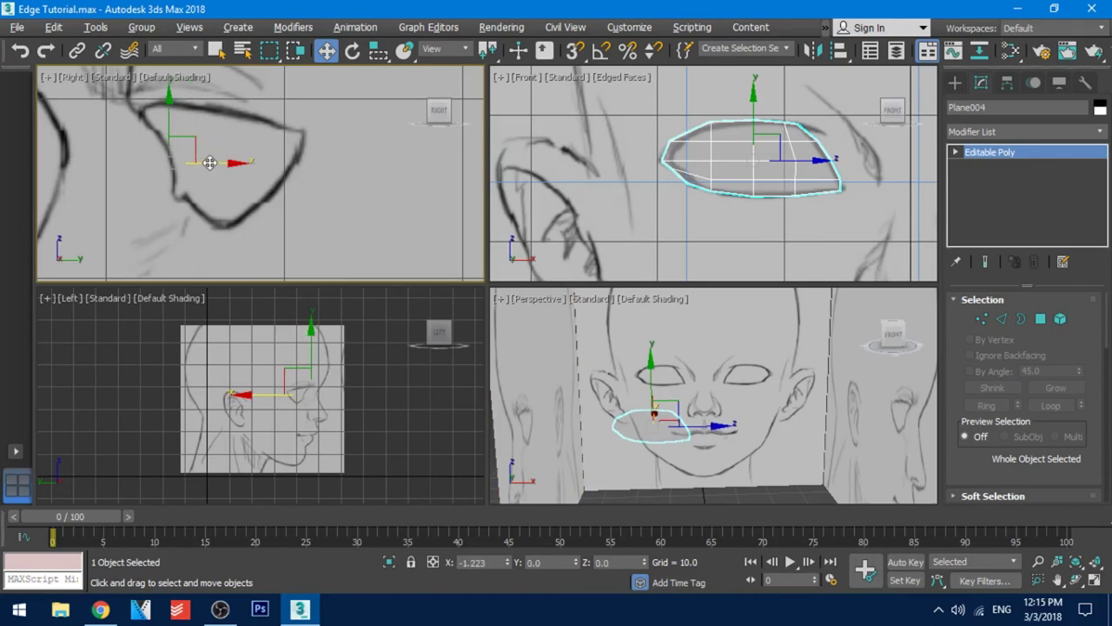
drag(210, 162, 200, 160)
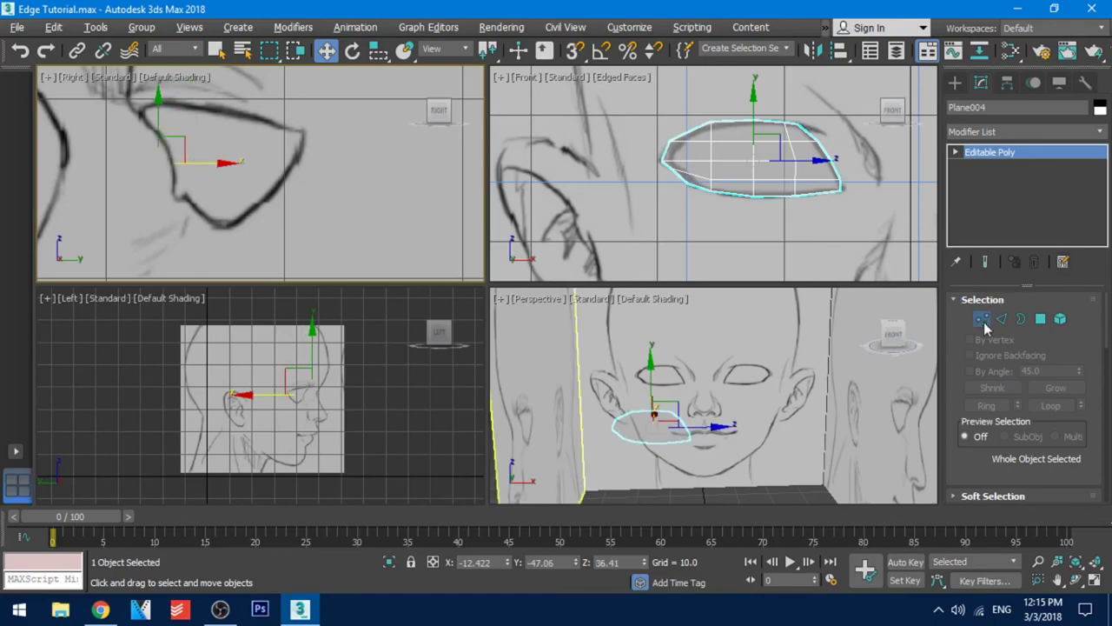
- Return to vertex editing and show edged faces in the Right and Left viewports, with both framed on the side-view eye
click(983, 320)
middle_drag(233, 190, 296, 206)
scroll(235, 186, up, 3)
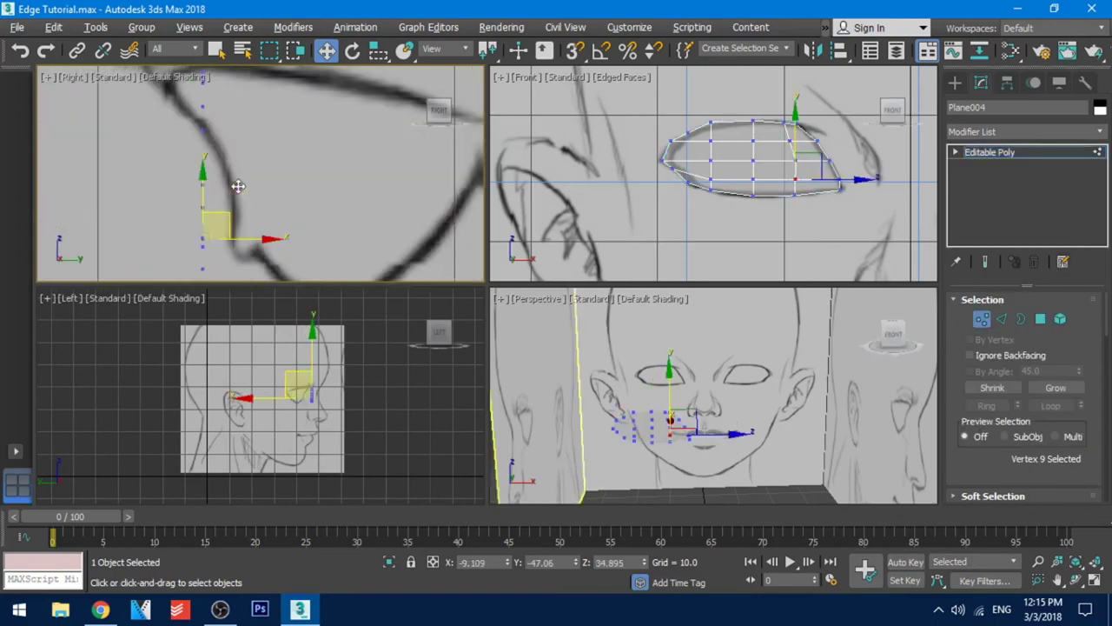
mouse_move(227, 207)
middle_down()
mouse_move(266, 199)
mouse_move(255, 215)
mouse_move(245, 219)
mouse_move(270, 187)
mouse_move(259, 173)
middle_up()
key(F4)
middle_drag(284, 403, 274, 409)
key(F4)
scroll(302, 397, up, 9)
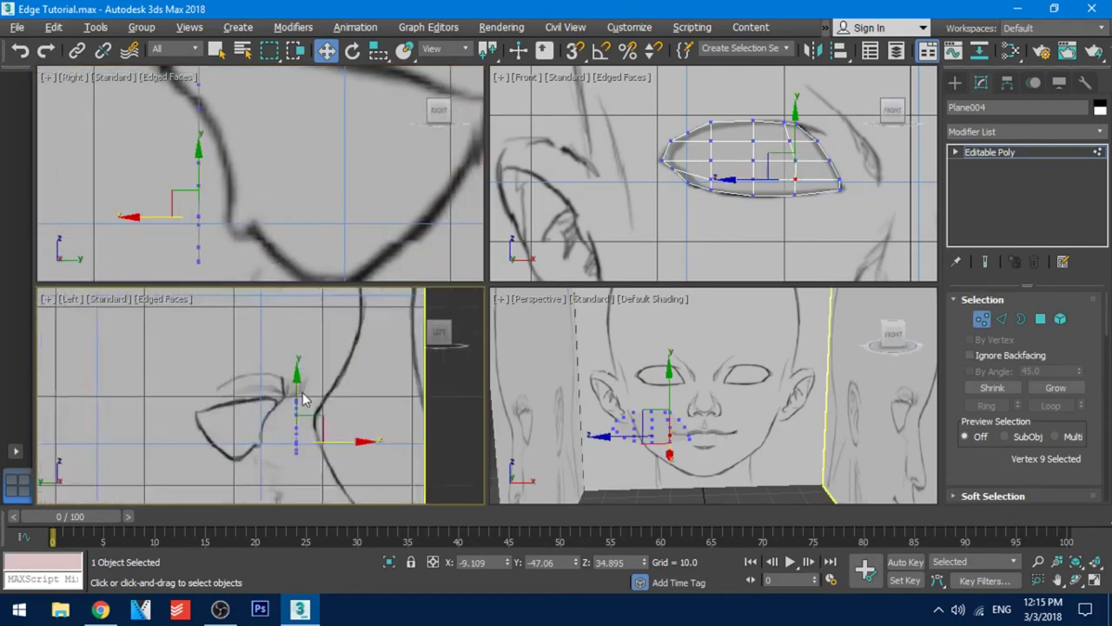
middle_drag(292, 455, 245, 391)
scroll(276, 424, up, 1)
scroll(269, 417, down, 4)
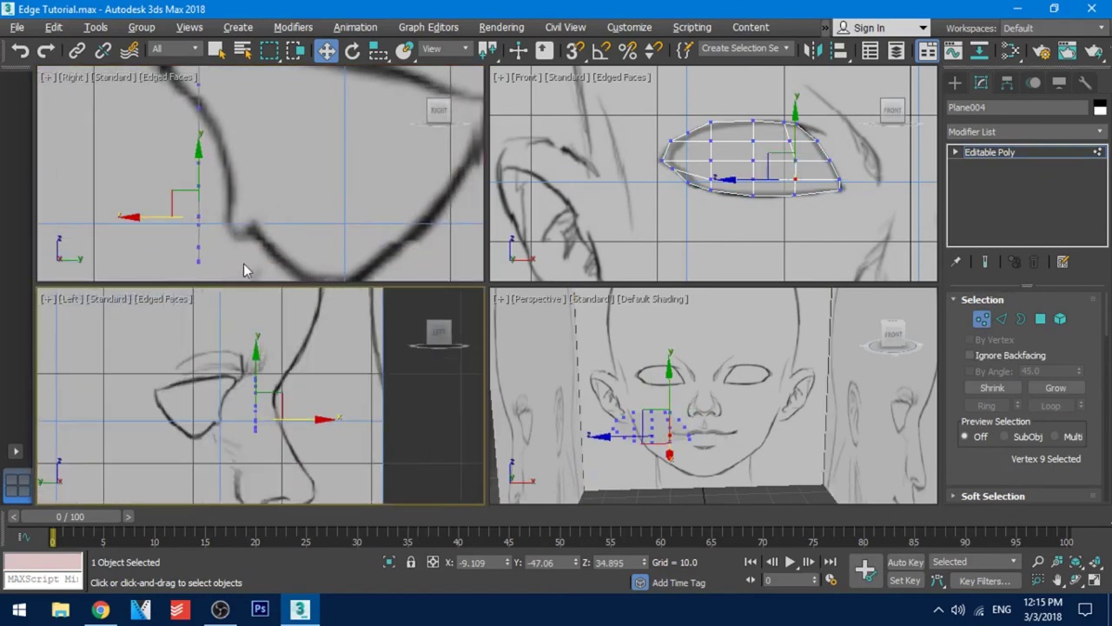
- Leave vertex editing and move the side blueprint plane horizontally in the Left viewport to about Y -28, aligning its eye with the eye plane
middle_drag(230, 155, 247, 103)
scroll(296, 165, down, 6)
middle_drag(316, 187, 288, 213)
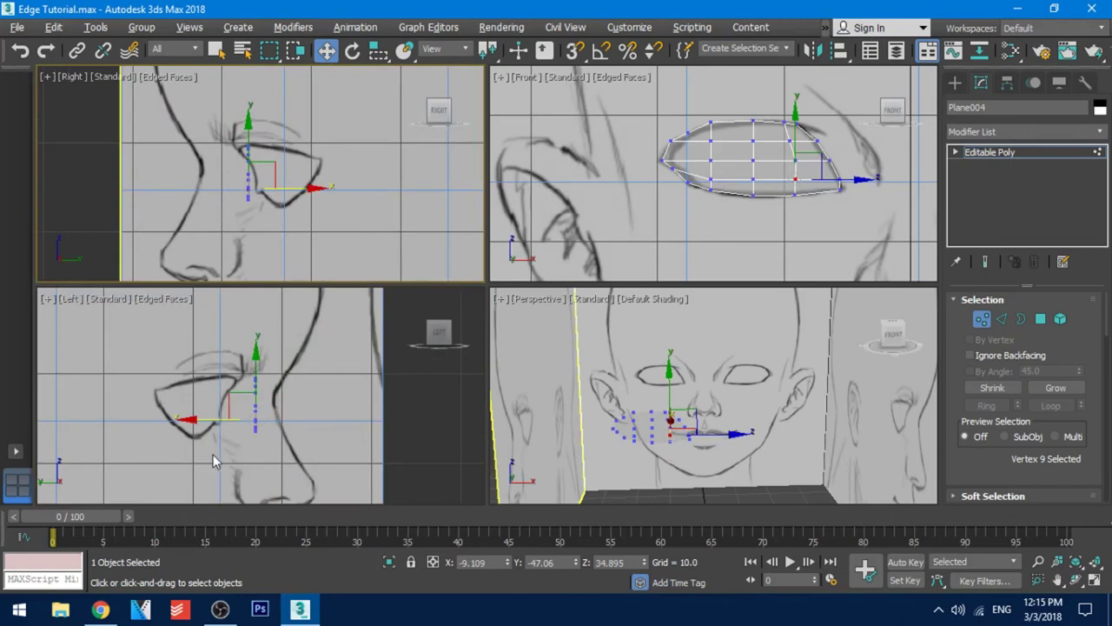
click(979, 319)
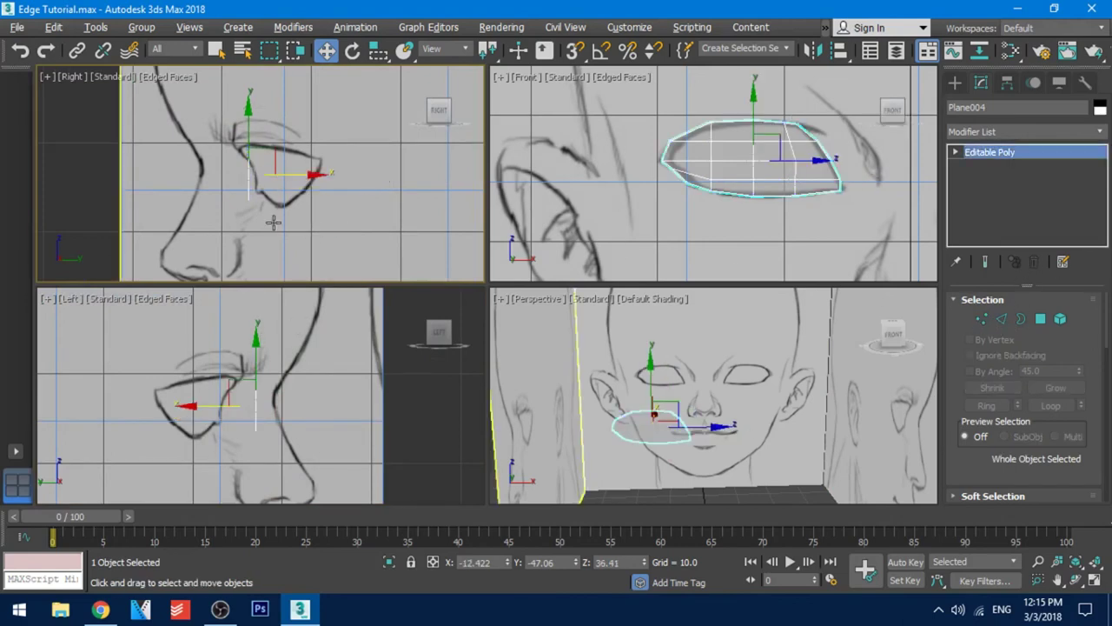
click(276, 458)
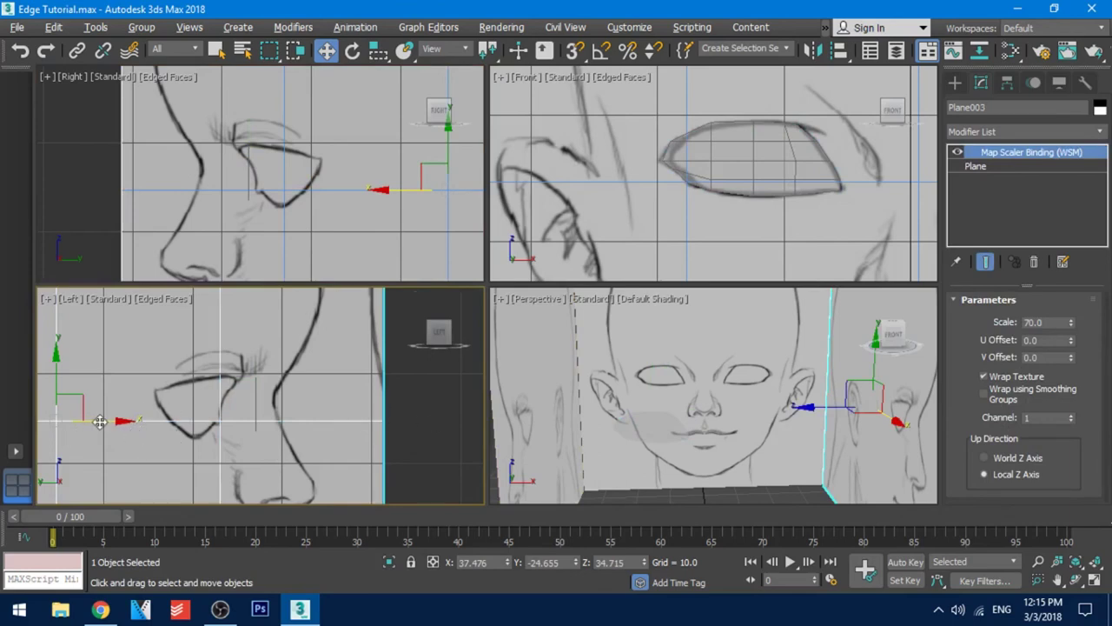
drag(100, 421, 133, 421)
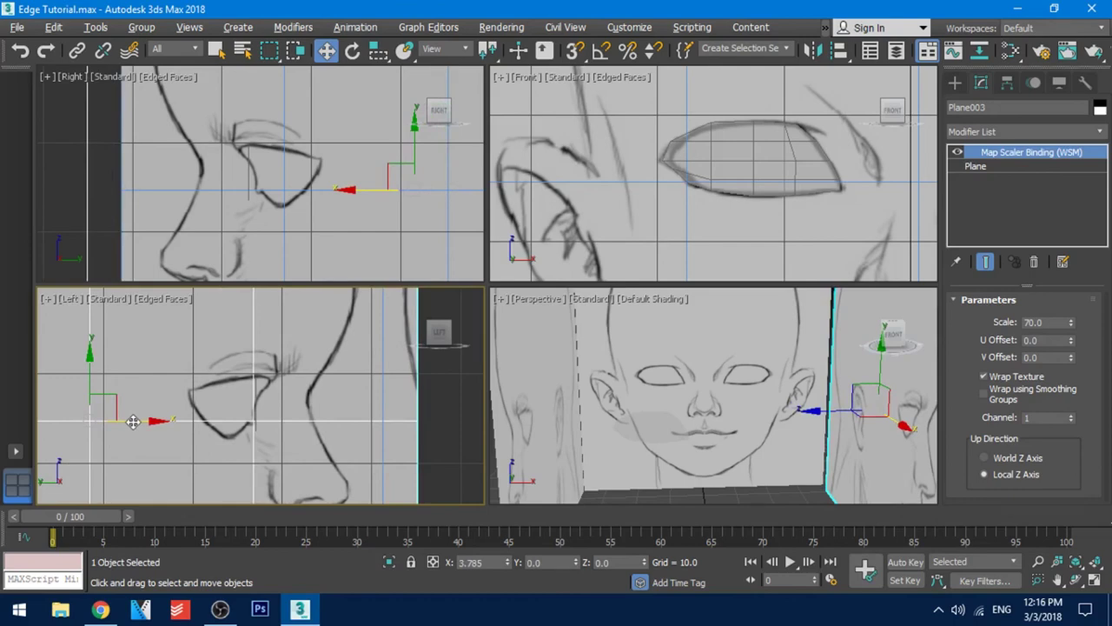
drag(133, 422, 129, 420)
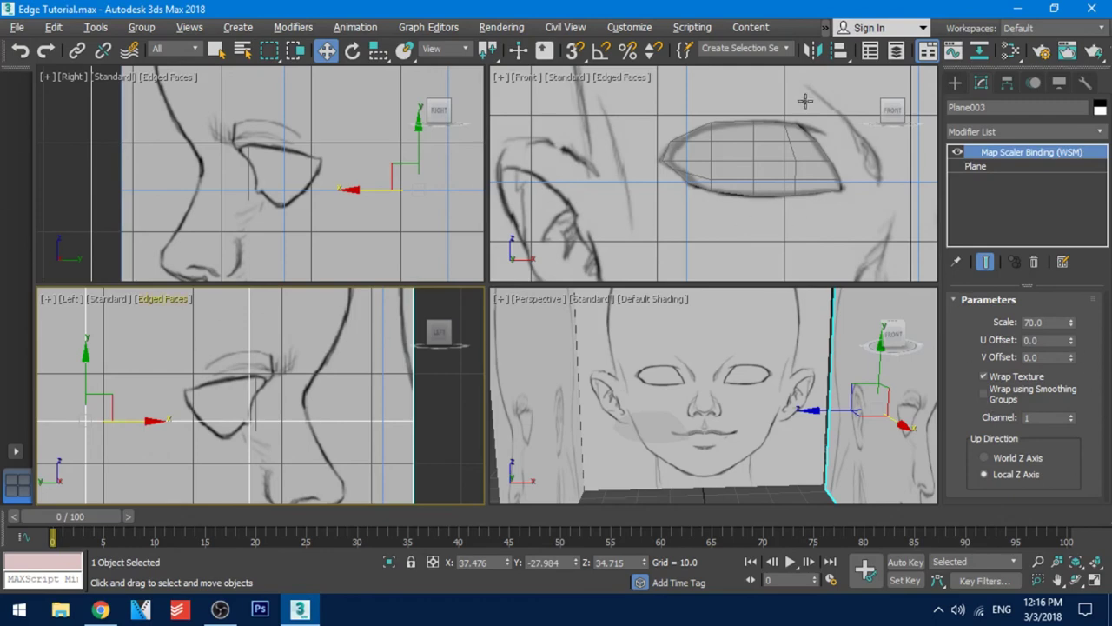
- Return to vertex editing on the eye plane and move its lower vertex rows back along the side-view eye's front edge in the Right viewport
click(754, 174)
scroll(268, 220, up, 5)
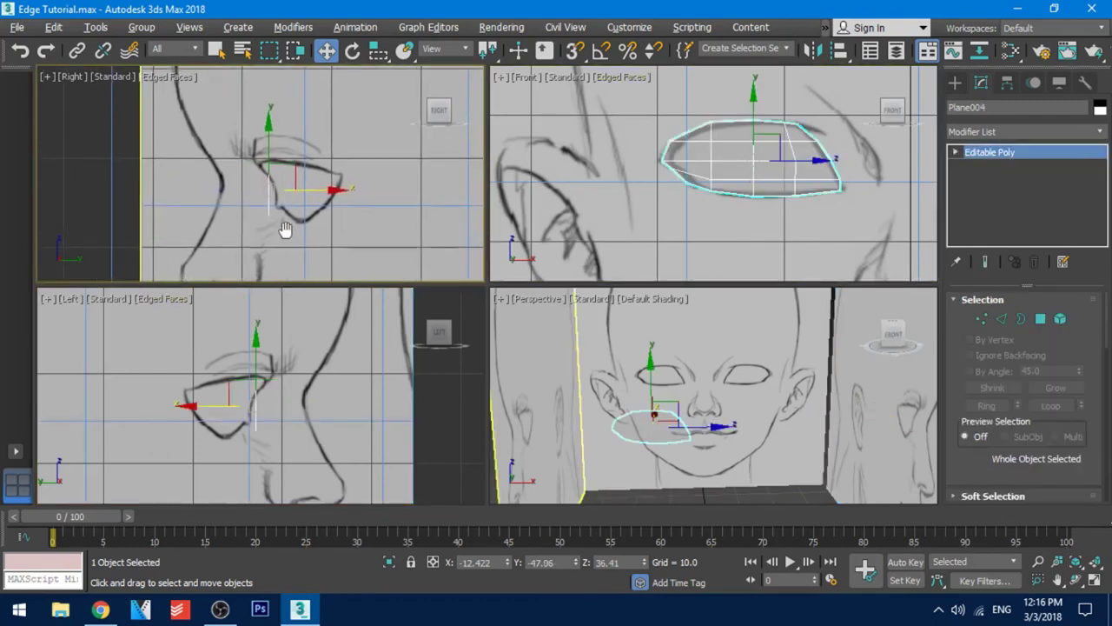
click(984, 321)
middle_drag(341, 258, 340, 250)
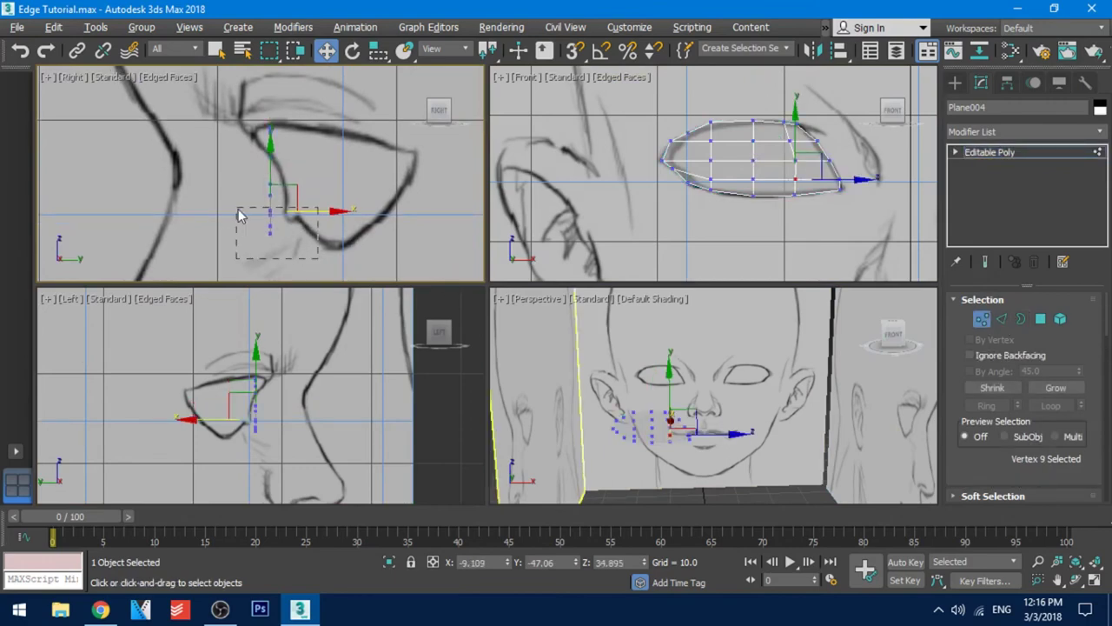
drag(238, 209, 235, 208)
drag(325, 220, 359, 240)
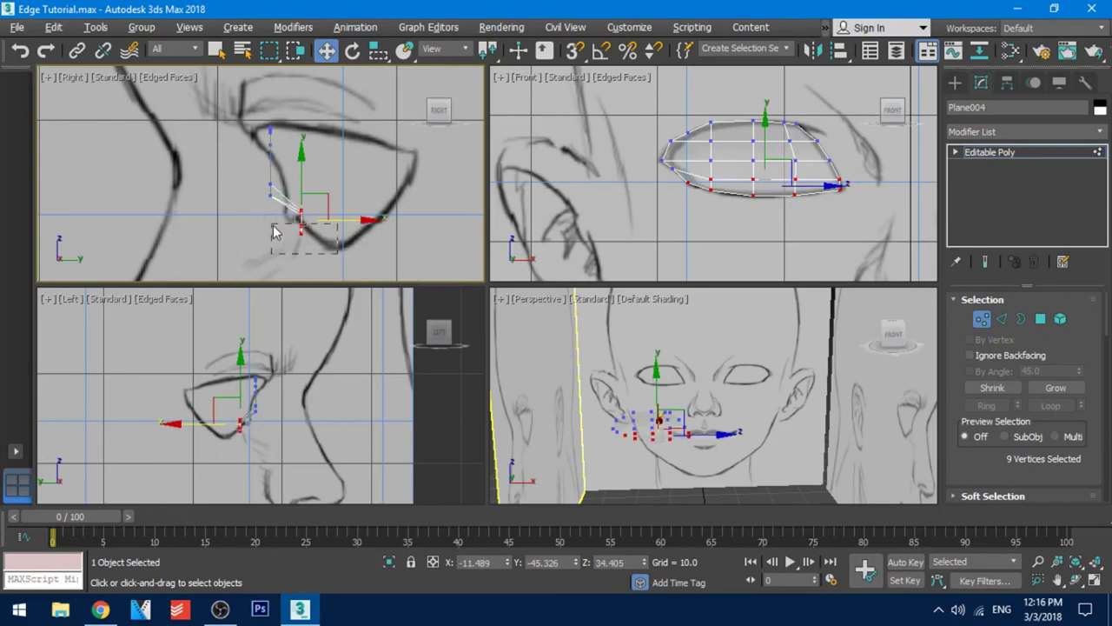
drag(272, 226, 271, 224)
drag(349, 230, 365, 231)
- Move and rotate the remaining vertex rows to follow the side-view eye's front curve, and turn off the see-through display
drag(297, 170, 258, 122)
drag(306, 146, 296, 148)
key(e)
drag(258, 179, 315, 185)
key(w)
drag(291, 205, 314, 210)
key(e)
key(w)
middle_drag(705, 438, 732, 424)
key(alt+x)
- Select the outer vertex columns in the Front viewport and move them back in the Right viewport to wrap the eye plane around the head
middle_drag(286, 244, 323, 249)
drag(645, 102, 728, 205)
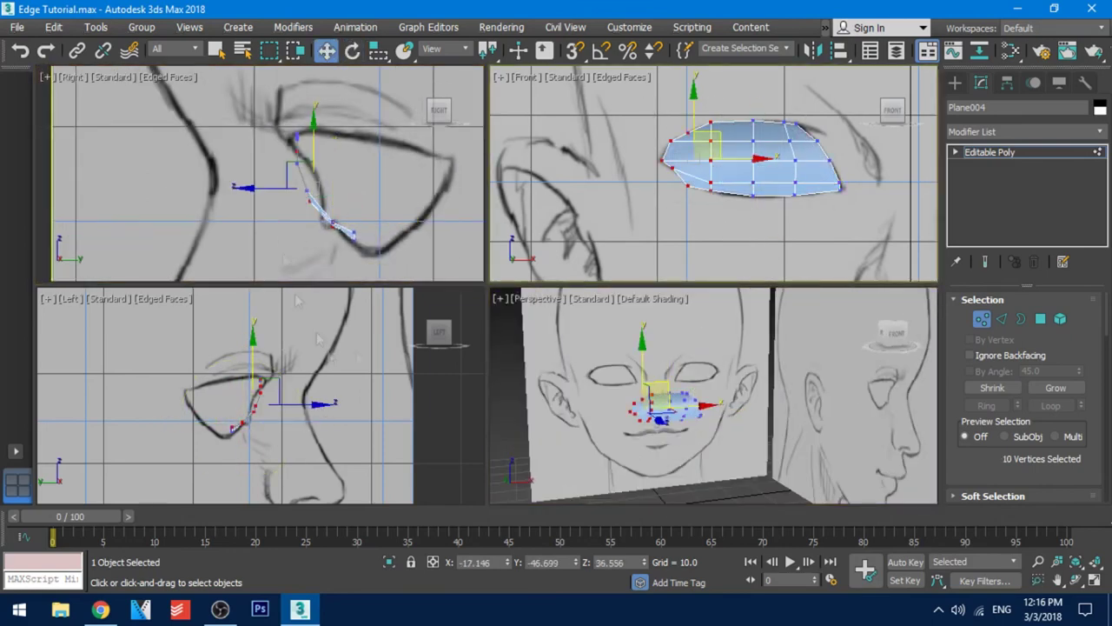
middle_drag(358, 190, 340, 193)
drag(341, 193, 380, 195)
drag(645, 105, 699, 205)
middle_drag(381, 188, 378, 192)
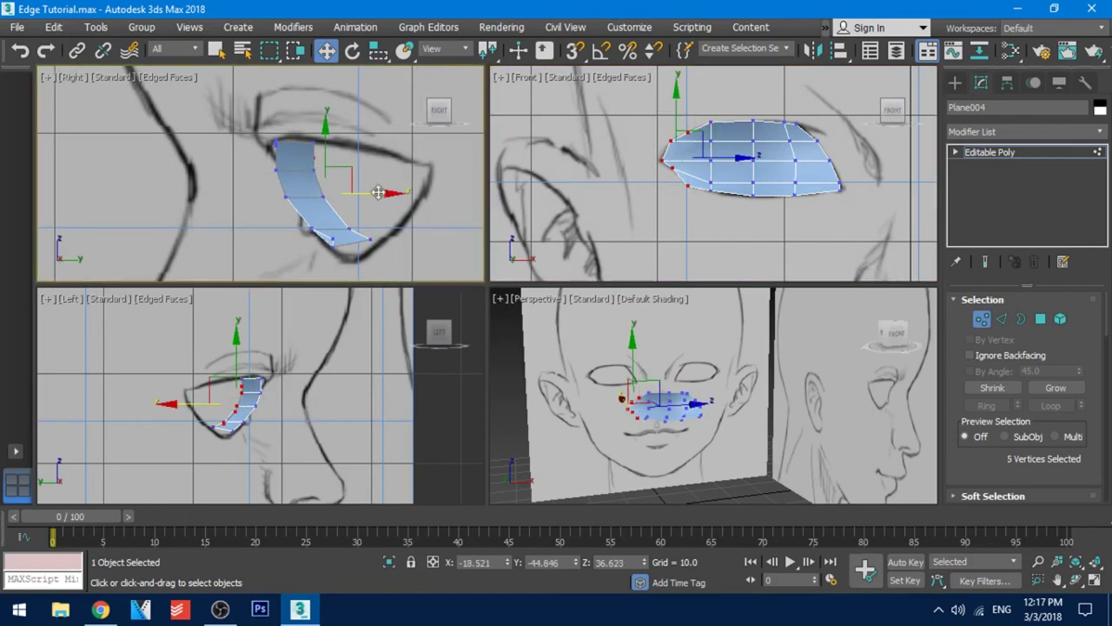
drag(378, 192, 348, 165)
- Move the two outer-corner vertices back to about Y -40 and fit the neighbouring upper and lower vertices to the side-view eye outline
drag(409, 190, 413, 218)
drag(442, 202, 457, 203)
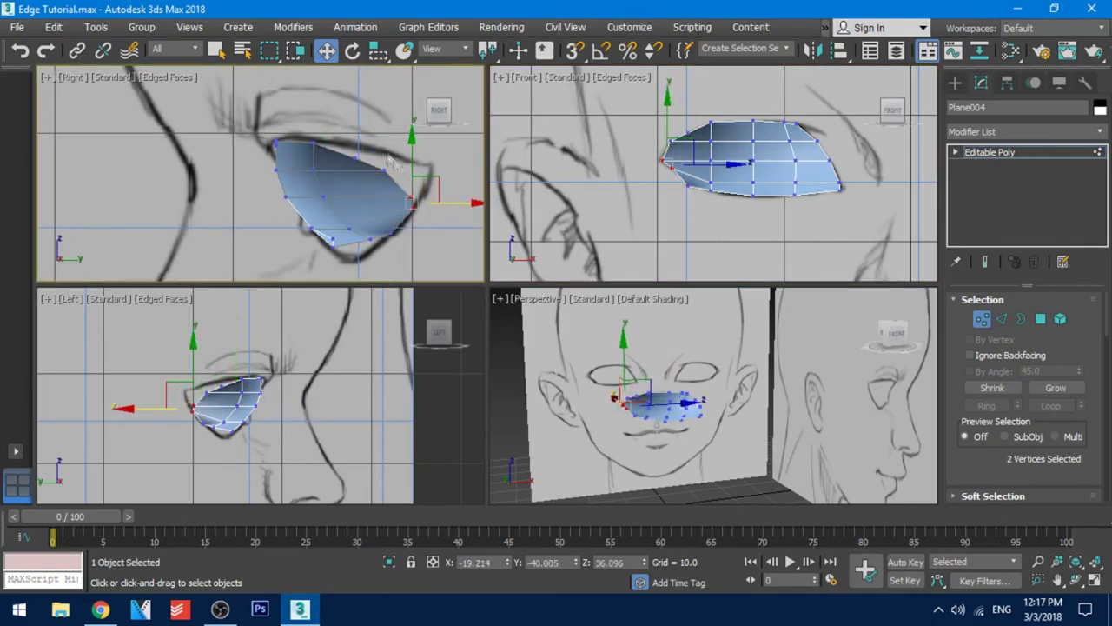
drag(356, 157, 378, 158)
mouse_move(384, 169)
mouse_down()
mouse_move(419, 170)
mouse_move(435, 185)
mouse_move(430, 169)
mouse_move(381, 158)
mouse_move(391, 158)
mouse_up()
click(410, 197)
drag(370, 239, 385, 250)
click(332, 247)
- Adjust the upper-edge vertices near the outer corner to follow the upper eyelid line in the Right viewport
middle_drag(416, 202, 269, 241)
mouse_move(691, 439)
alt+middle_down()
mouse_move(715, 442)
mouse_move(687, 434)
alt+middle_up()
middle_drag(216, 221, 283, 205)
middle_drag(748, 200, 727, 214)
drag(185, 174, 234, 136)
click(232, 165)
click(310, 180)
drag(311, 153, 311, 149)
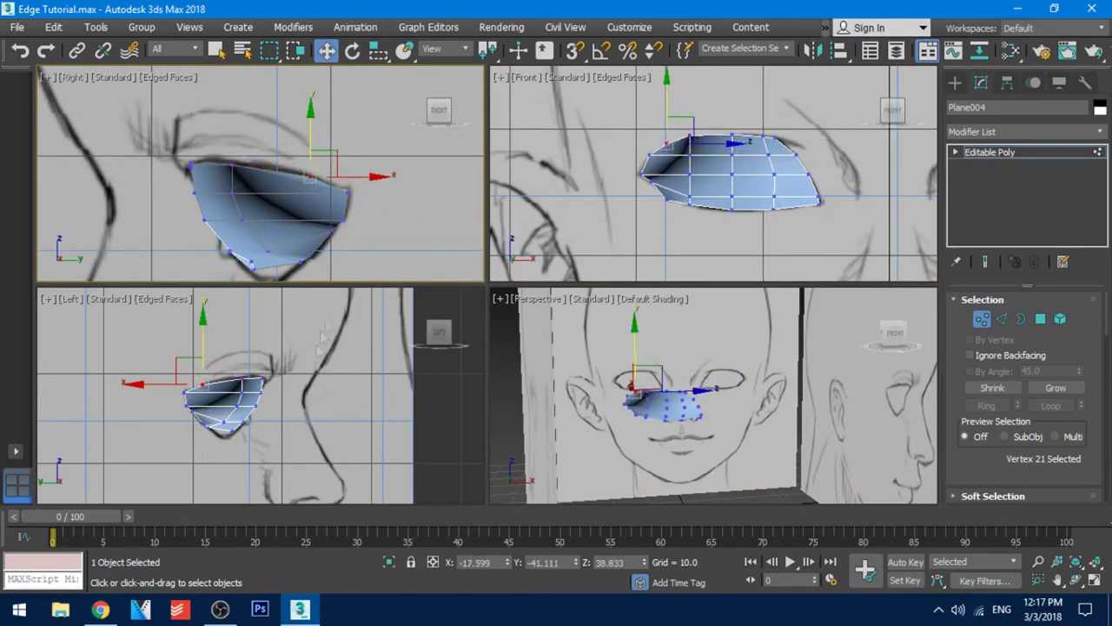
- Adjust the lower-edge vertices near the inner corner in the Front and Right viewports to fit the lower eyelid line
scroll(263, 268, up, 4)
middle_drag(264, 268, 285, 214)
drag(248, 197, 287, 231)
middle_drag(806, 222, 766, 216)
drag(737, 152, 738, 153)
middle_drag(222, 214, 233, 215)
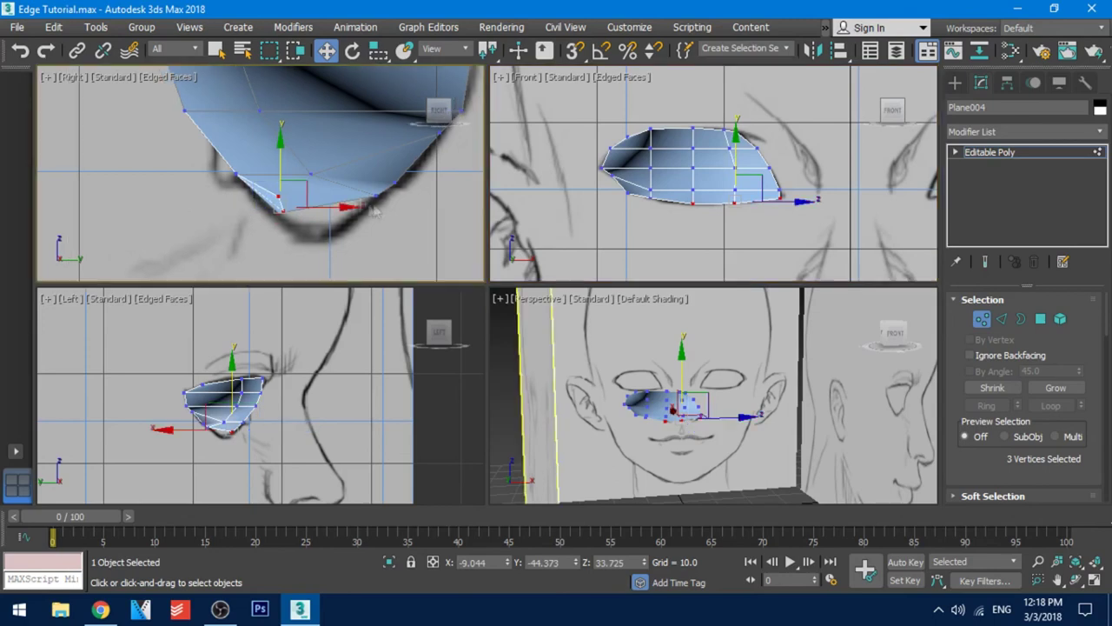
drag(318, 207, 327, 207)
drag(292, 177, 293, 181)
- Select the inner-corner column of vertices in the Front viewport and move it back in the Right viewport
alt+middle_drag(695, 426, 660, 396)
middle_drag(324, 170, 318, 198)
middle_drag(809, 146, 810, 158)
drag(809, 145, 754, 224)
scroll(306, 246, down, 4)
middle_drag(243, 421, 290, 380)
scroll(291, 380, up, 2)
middle_drag(352, 227, 344, 227)
drag(306, 207, 331, 194)
- Reposition the inner-corner vertices one by one in the Right viewport to smooth the curve along the eye's inner edge
click(325, 239)
click(273, 193)
click(301, 224)
click(315, 237)
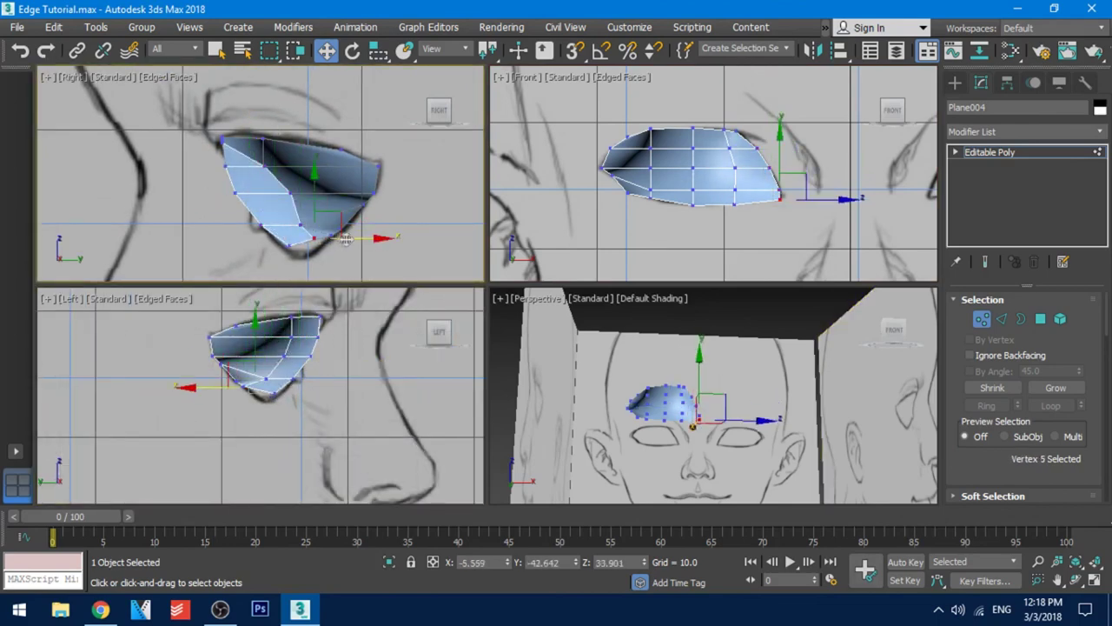
drag(347, 239, 334, 239)
click(291, 192)
drag(329, 194, 314, 166)
click(264, 166)
click(302, 224)
drag(333, 225, 330, 239)
click(302, 238)
- Select the two upper vertices on the inner edge and move them forward in the Right viewport to about Y -45.8
alt+middle_drag(782, 426, 708, 432)
click(701, 407)
ctrl+click(689, 397)
middle_drag(332, 180, 359, 189)
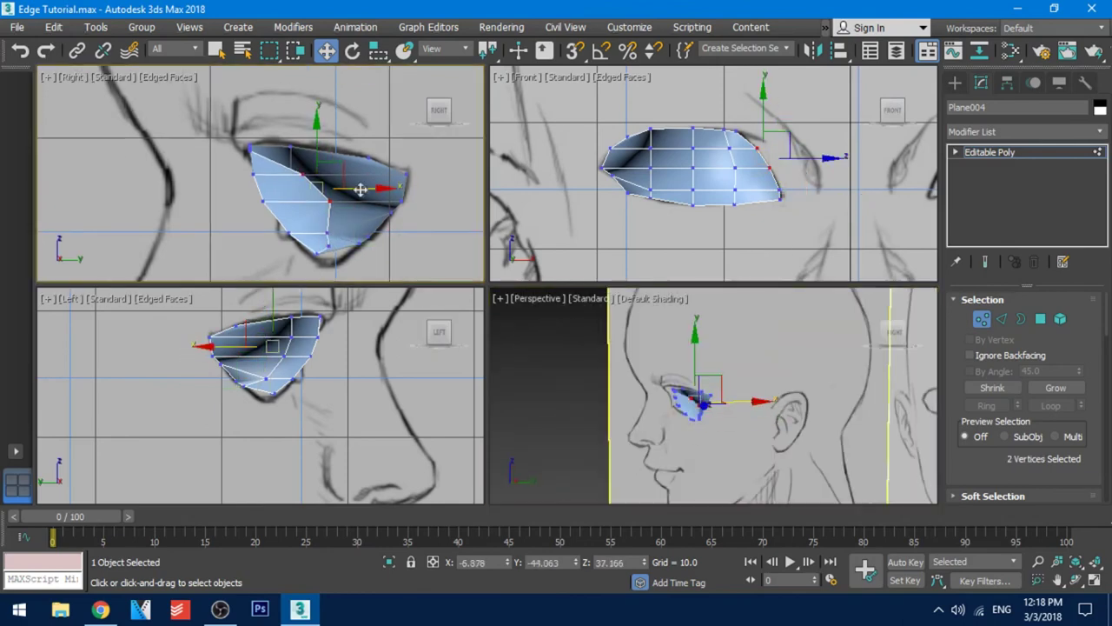
drag(359, 188, 329, 190)
alt+middle_drag(691, 420, 762, 361)
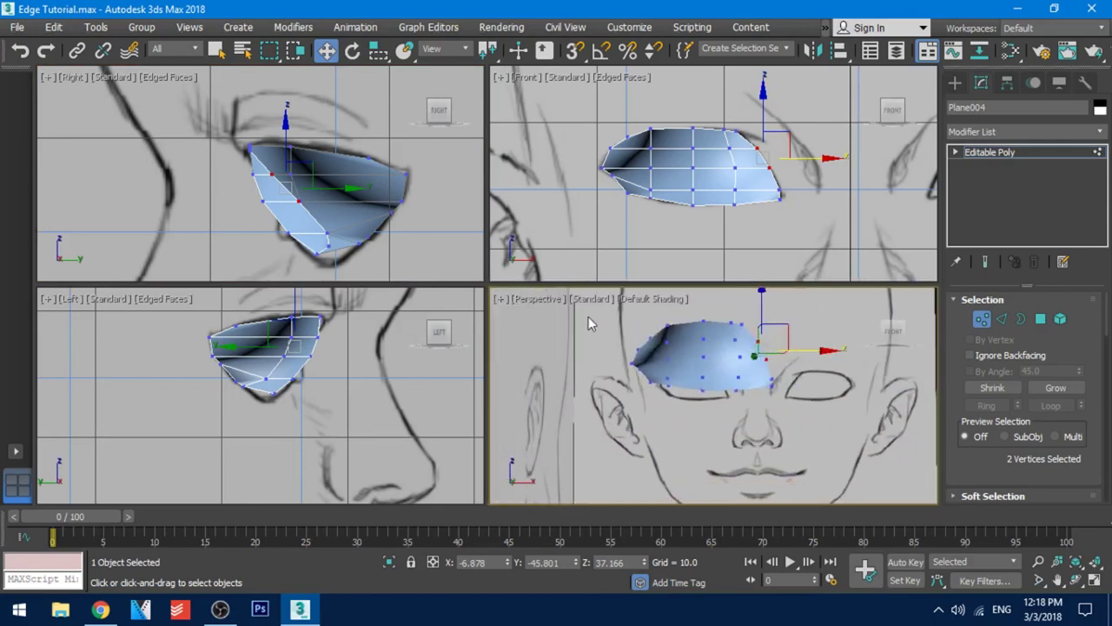
- Show edged faces in the Perspective viewport and examine the curved eye mesh against the front and side sketches
scroll(736, 407, down, 2)
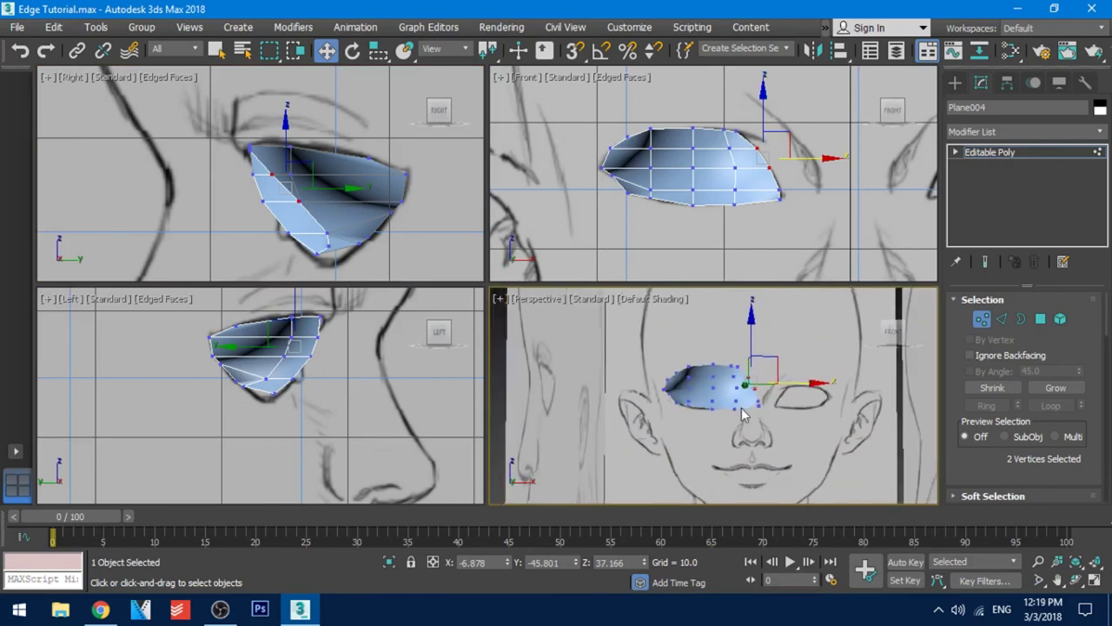
key(F4)
scroll(738, 432, down, 5)
alt+middle_drag(734, 429, 710, 430)
scroll(738, 422, up, 8)
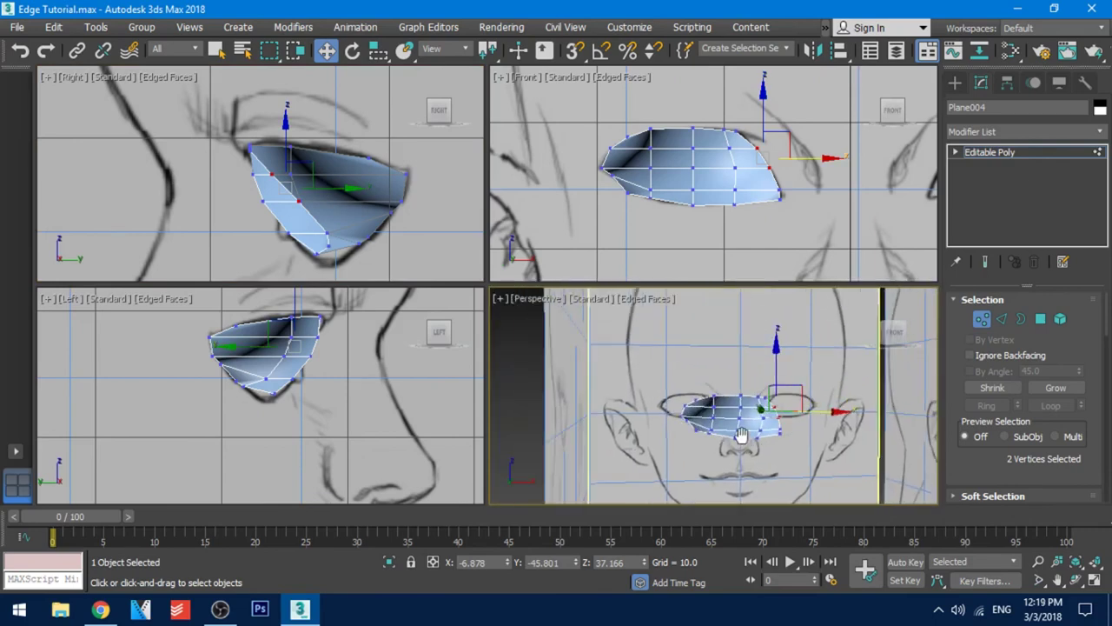
scroll(718, 213, down, 6)
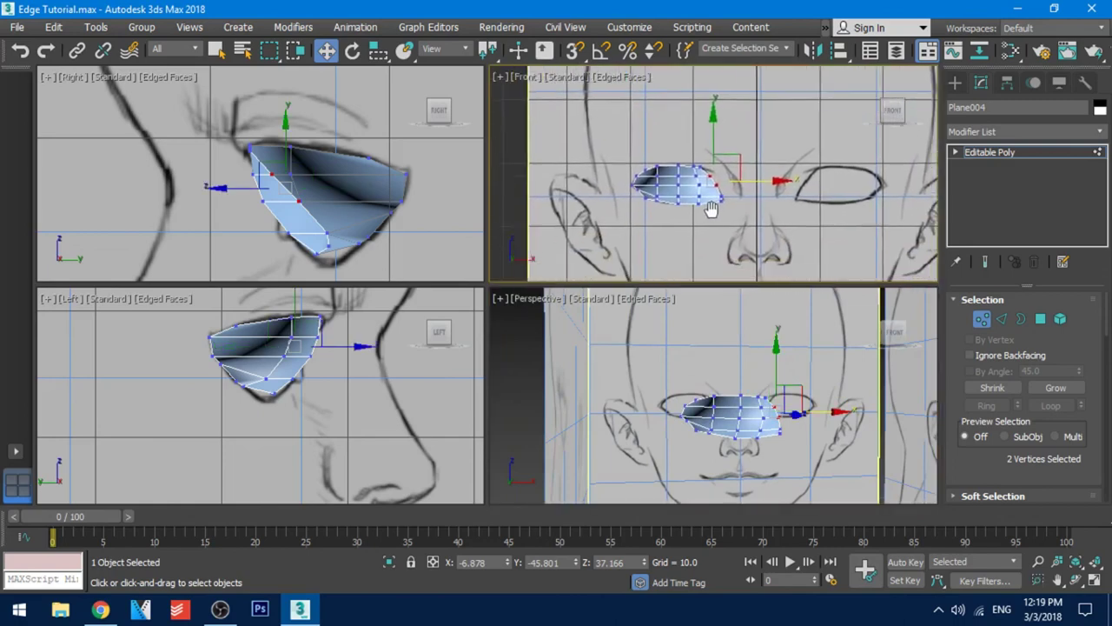
middle_drag(356, 399, 341, 407)
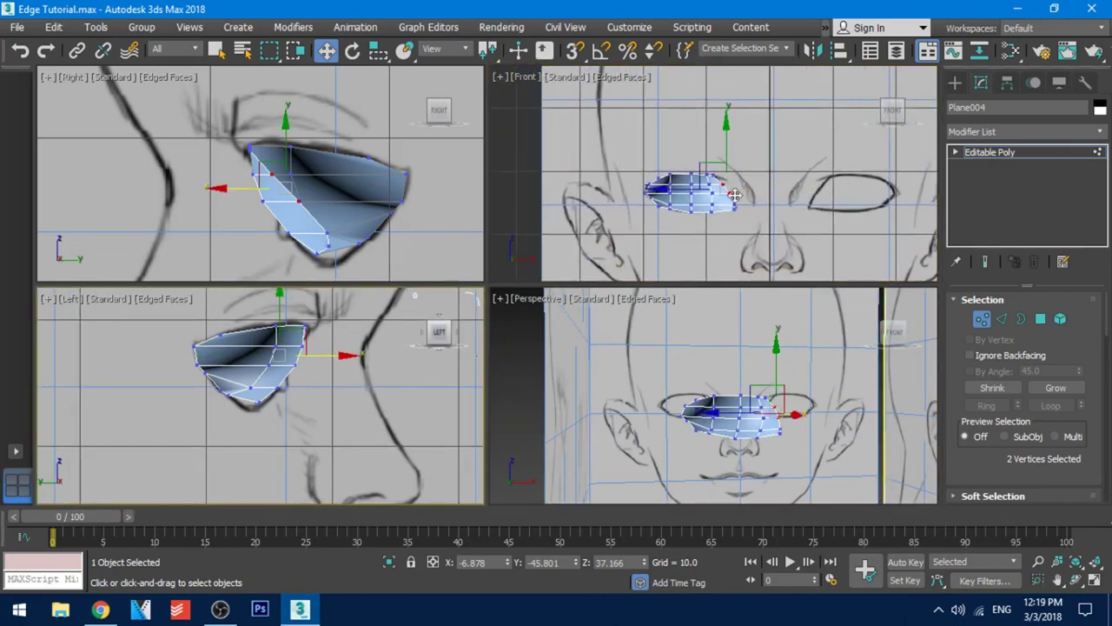
scroll(713, 194, down, 5)
scroll(708, 195, up, 5)
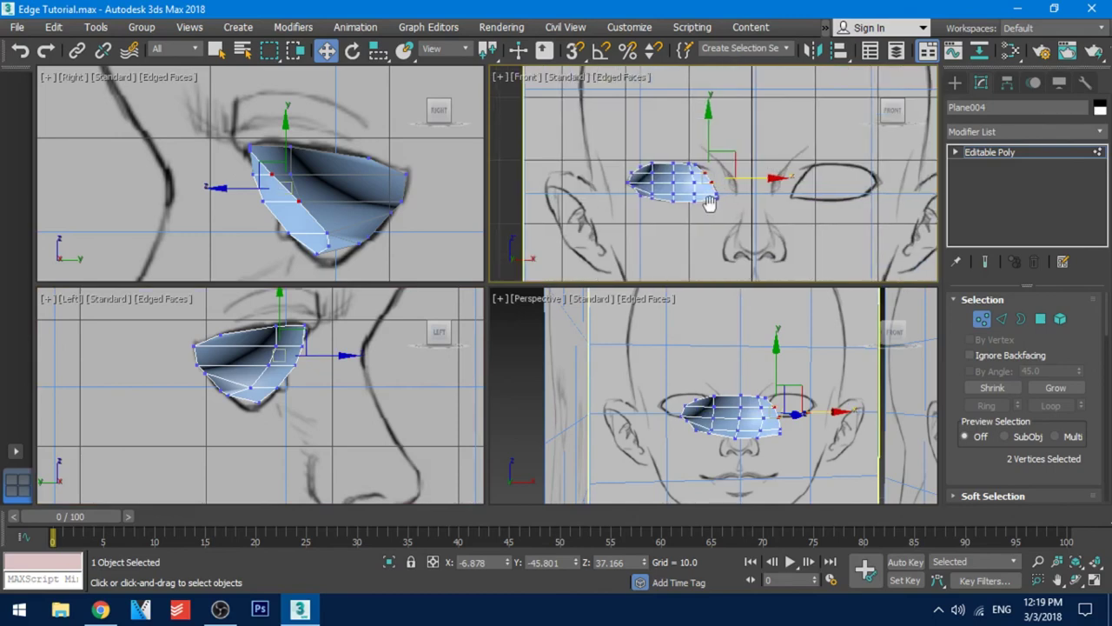
- Select the eye mesh's open border and extrude it outward twice by uniform scaling in the Front viewport, forming two surrounding face rings
click(981, 320)
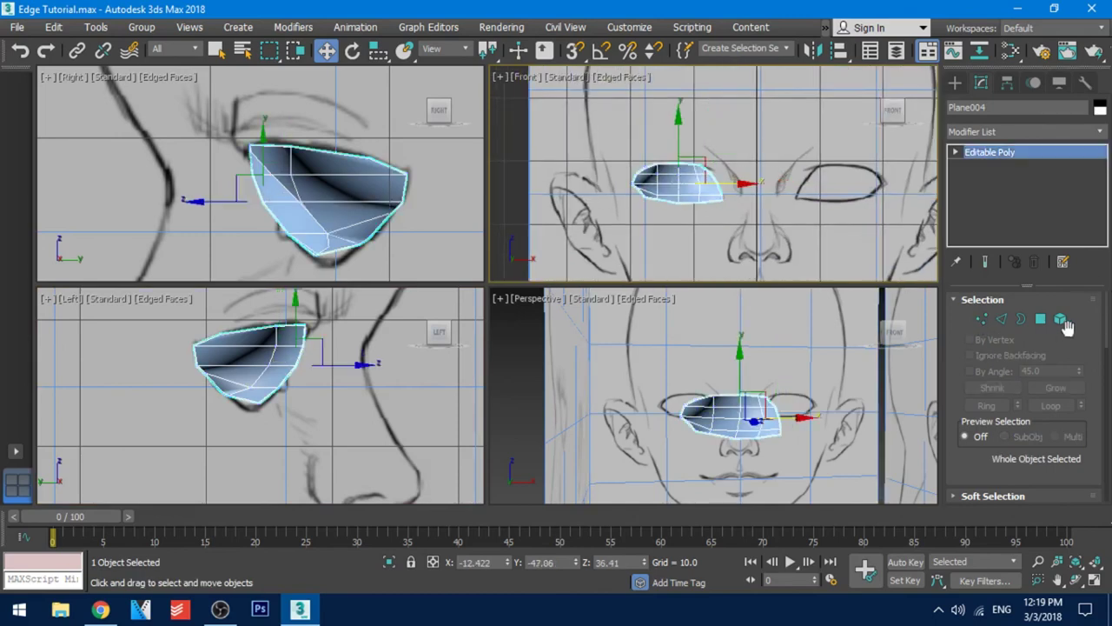
click(1021, 319)
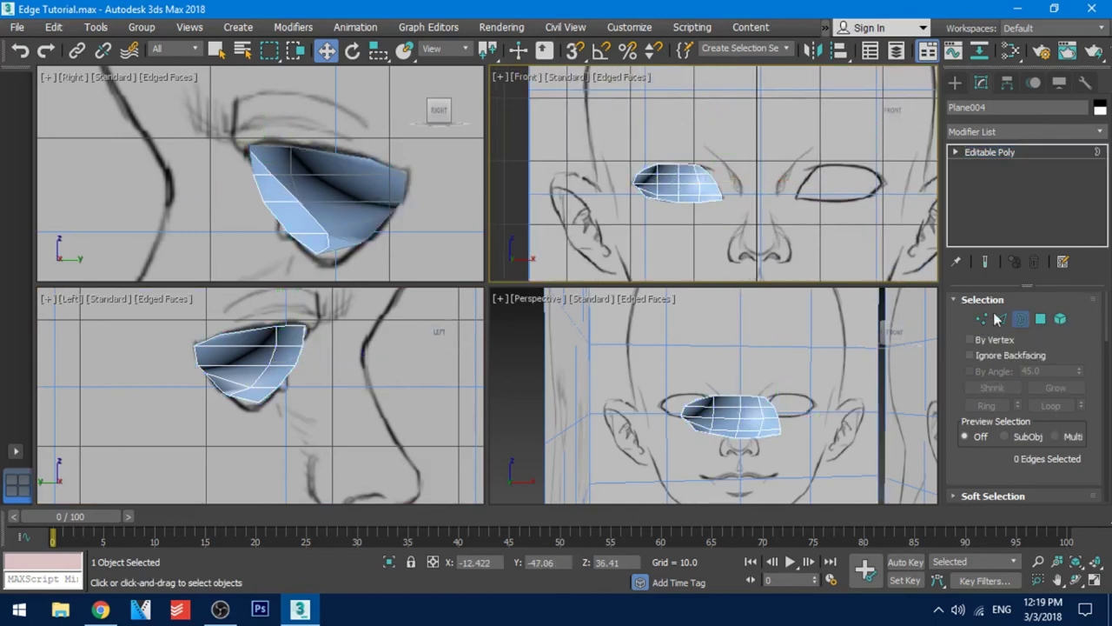
double_click(665, 161)
scroll(739, 200, up, 5)
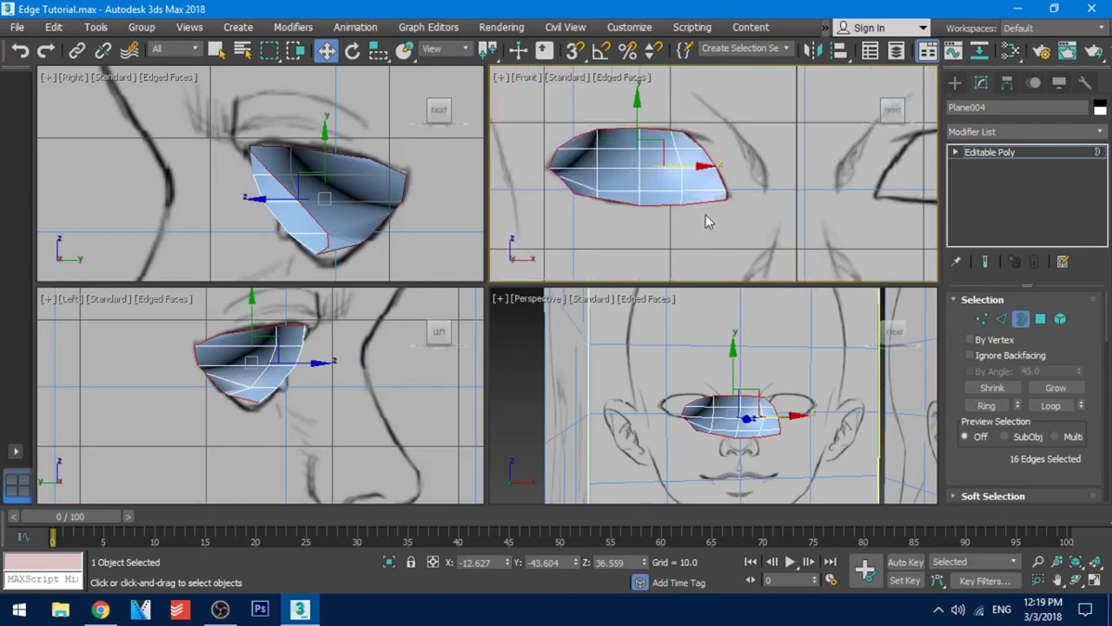
key(r)
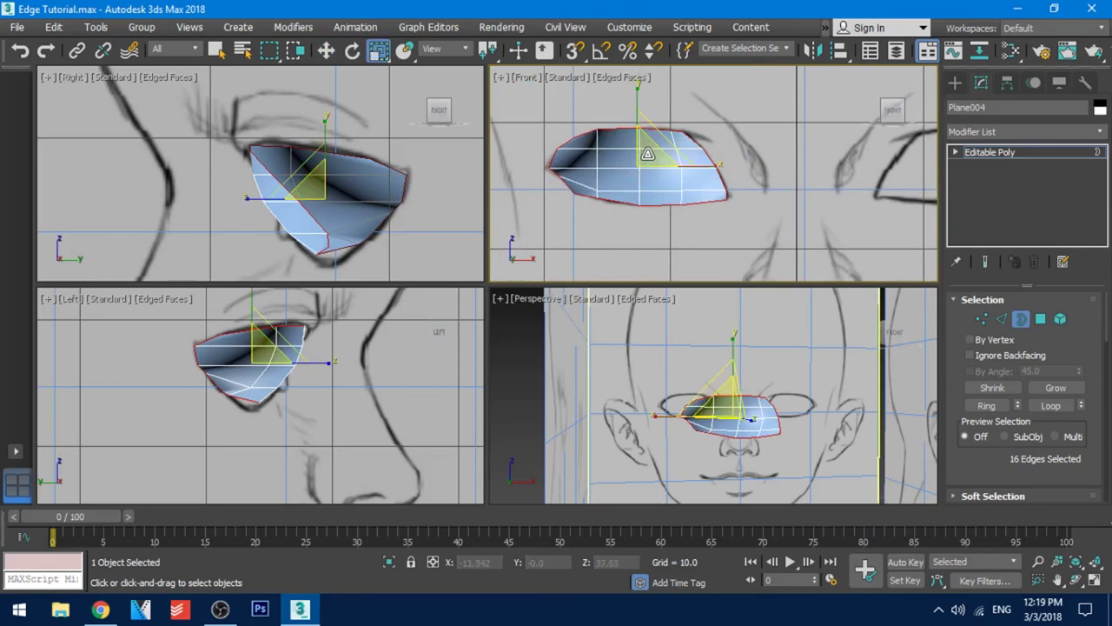
drag(647, 157, 668, 148)
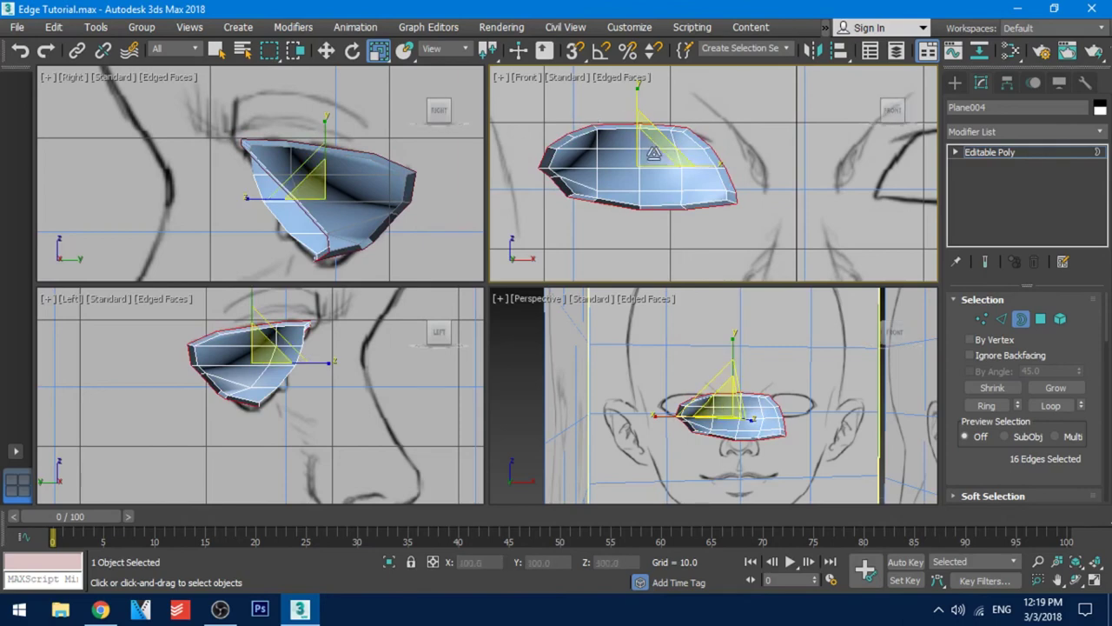
drag(650, 160, 682, 141)
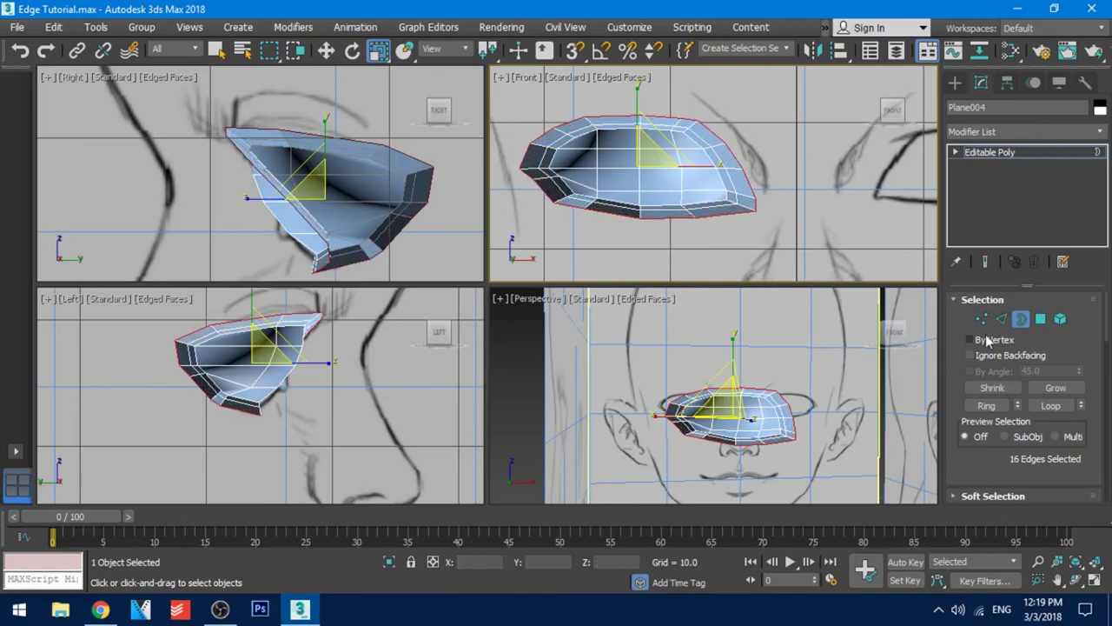
- Return to vertex editing and lower the outer ring's bottom vertices one by one in the Front viewport to widen the lower eyelid
click(981, 319)
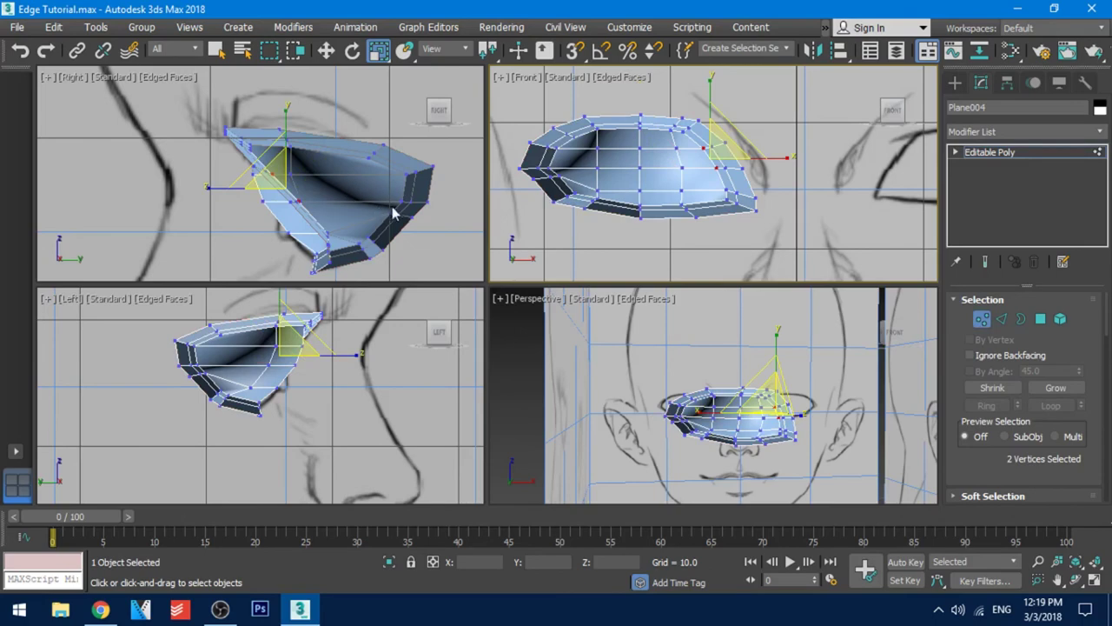
middle_drag(302, 402, 268, 416)
middle_drag(748, 435, 656, 403)
middle_drag(745, 196, 683, 167)
scroll(751, 230, up, 3)
key(w)
drag(701, 185, 696, 219)
middle_drag(641, 222, 676, 220)
click(653, 211)
drag(655, 181, 655, 191)
middle_drag(656, 193, 726, 195)
click(645, 213)
drag(657, 201, 649, 212)
middle_drag(650, 212, 746, 226)
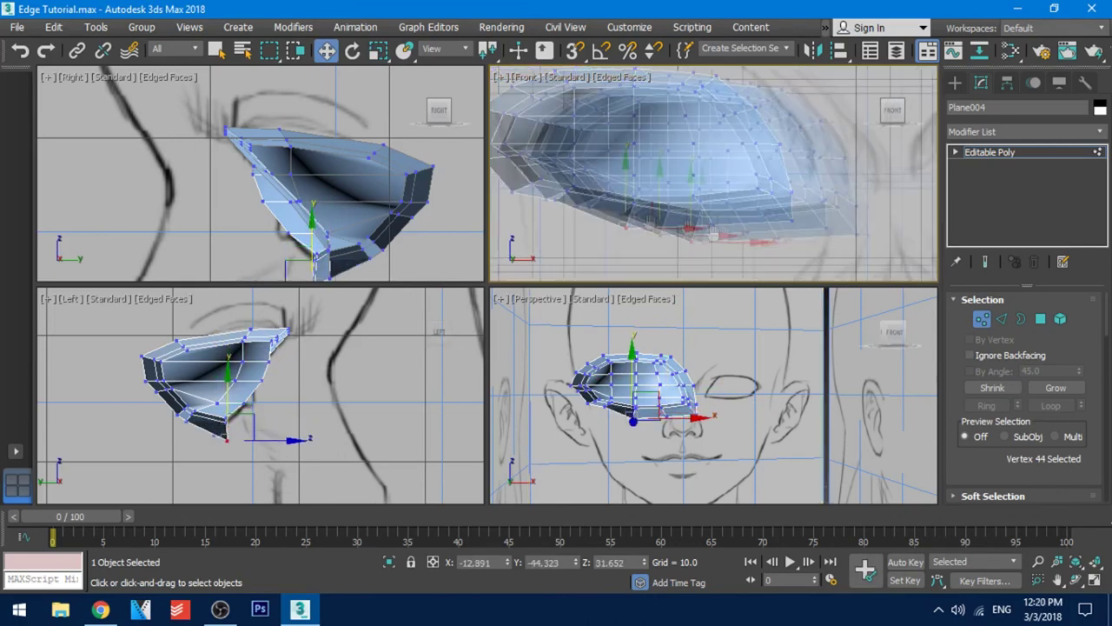
- Spread the outer ring's vertices around the outer eye corner and shift the corner's two vertices slightly inward in the Front viewport
click(662, 213)
click(620, 197)
click(591, 170)
drag(619, 172, 577, 153)
middle_drag(617, 166, 659, 192)
click(630, 146)
drag(662, 147, 654, 146)
drag(604, 179, 622, 219)
drag(653, 194, 658, 195)
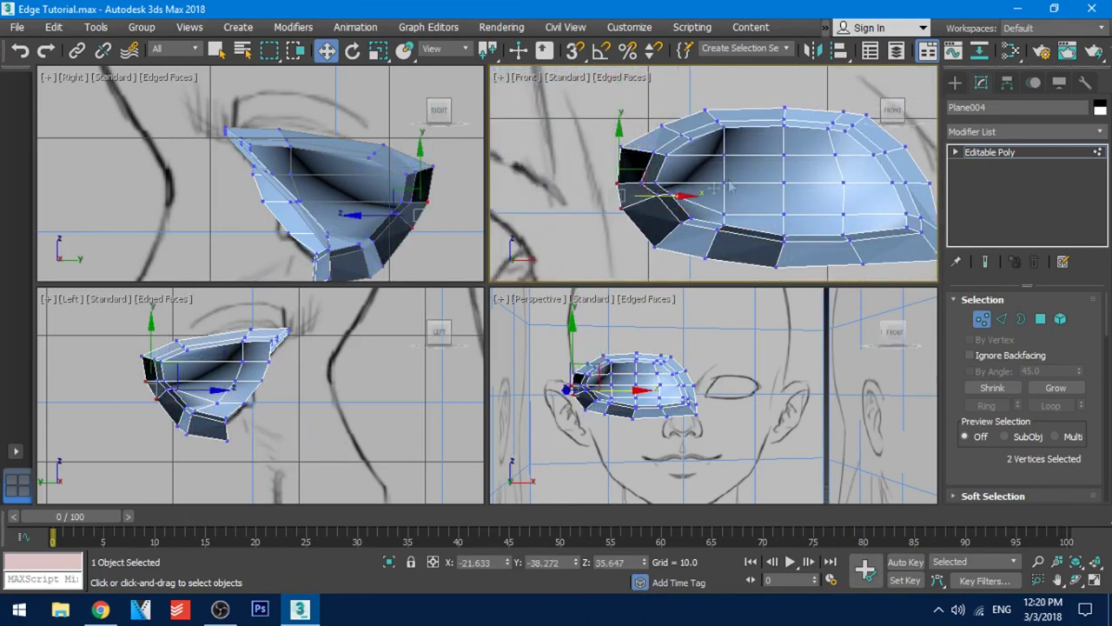
- Raise the outer ring's top vertices in the Front viewport to round out the upper eyelid
middle_drag(857, 126, 704, 167)
click(714, 157)
drag(634, 149, 634, 138)
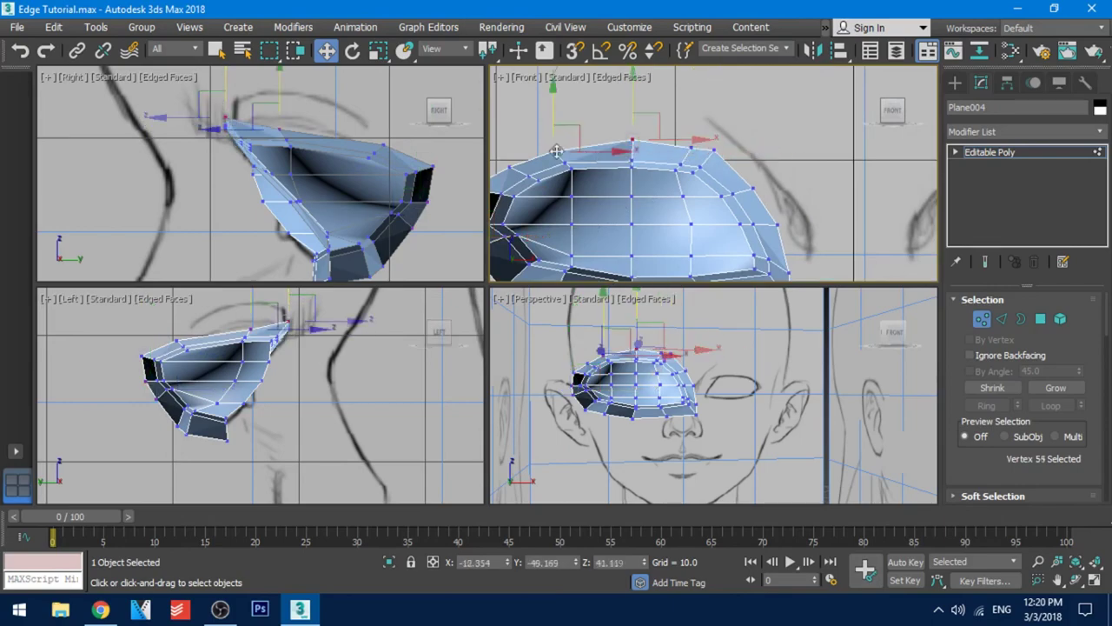
drag(552, 152, 552, 143)
middle_drag(637, 193, 617, 125)
- Move the lower outer vertices of the outer ring forward one at a time in the Right viewport
alt+middle_drag(640, 426, 643, 427)
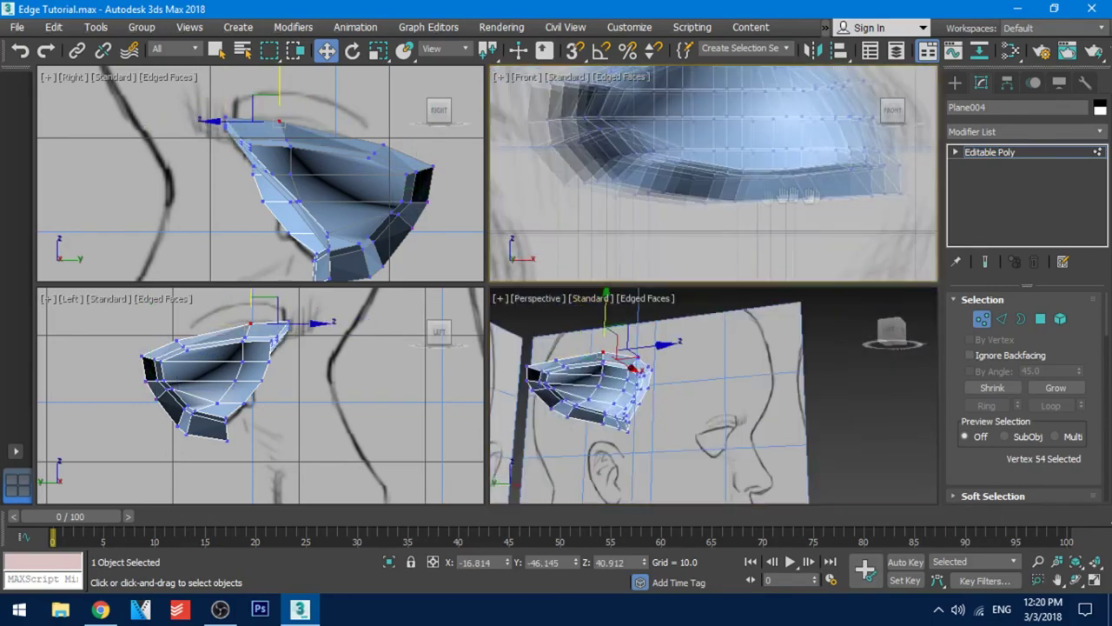
middle_click(372, 217)
alt+middle_drag(657, 451, 718, 440)
middle_drag(410, 220, 412, 214)
drag(411, 215, 392, 215)
click(679, 209)
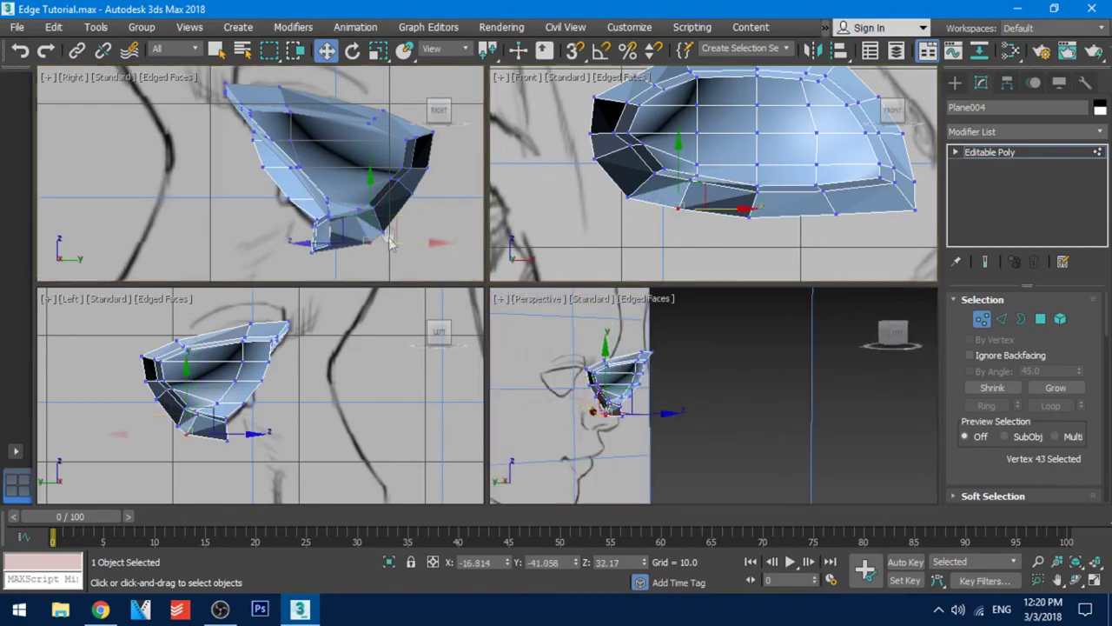
middle_drag(390, 245, 390, 241)
drag(391, 240, 375, 240)
- Add another ring vertex to the selection in the Perspective viewport and move the selected vertices forward in the Right viewport
alt+middle_drag(643, 417, 565, 405)
scroll(614, 420, up, 4)
ctrl+click(558, 351)
middle_drag(393, 227, 388, 227)
drag(387, 226, 375, 225)
- Select the four outer-ring vertices along the inner eye corner and move them forward in the Right viewport
alt+middle_drag(608, 383, 751, 322)
drag(767, 402, 729, 303)
alt+middle_drag(728, 302, 698, 371)
middle_drag(348, 186, 342, 193)
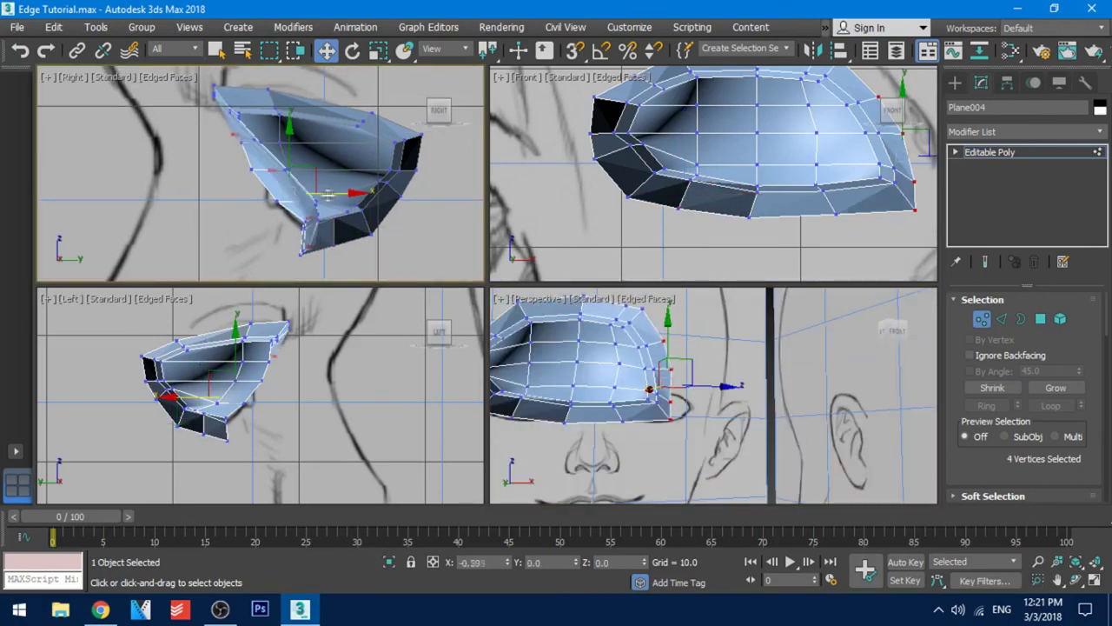
drag(343, 193, 319, 193)
- Select the five inner ring vertices around the outer eye corner in Perspective and move them slightly forward in the Right viewport
scroll(696, 218, down, 2)
scroll(695, 218, up, 2)
scroll(706, 424, down, 5)
scroll(705, 423, up, 5)
alt+middle_drag(704, 423, 652, 402)
scroll(750, 400, up, 3)
drag(649, 444, 630, 388)
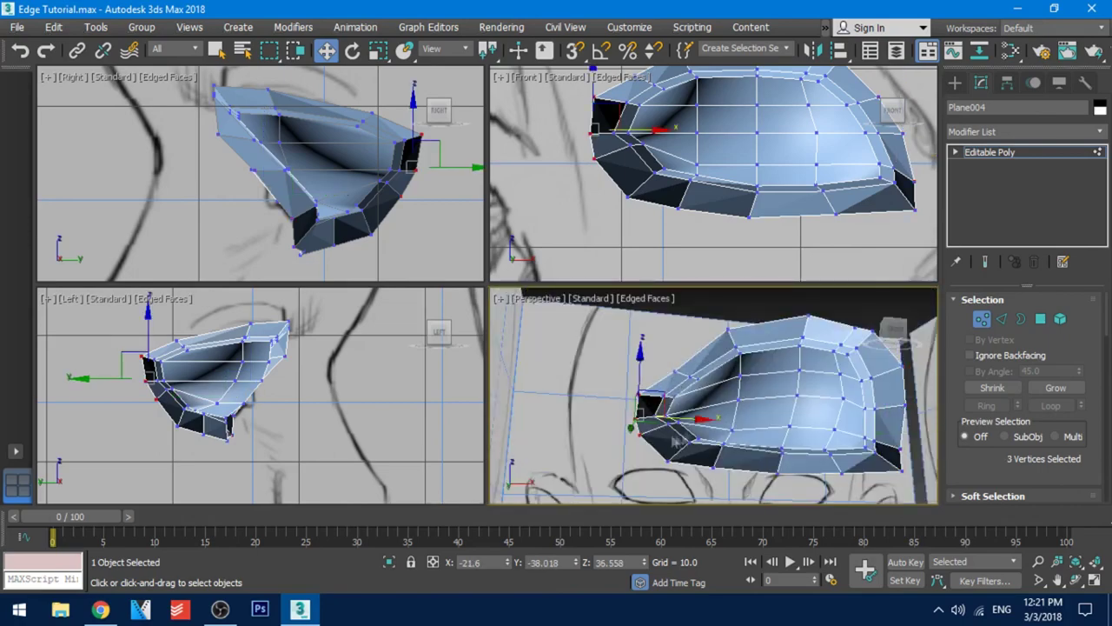
click(664, 397)
ctrl+click(656, 417)
ctrl+click(668, 423)
ctrl+click(690, 443)
ctrl+click(698, 380)
key(ctrl+z)
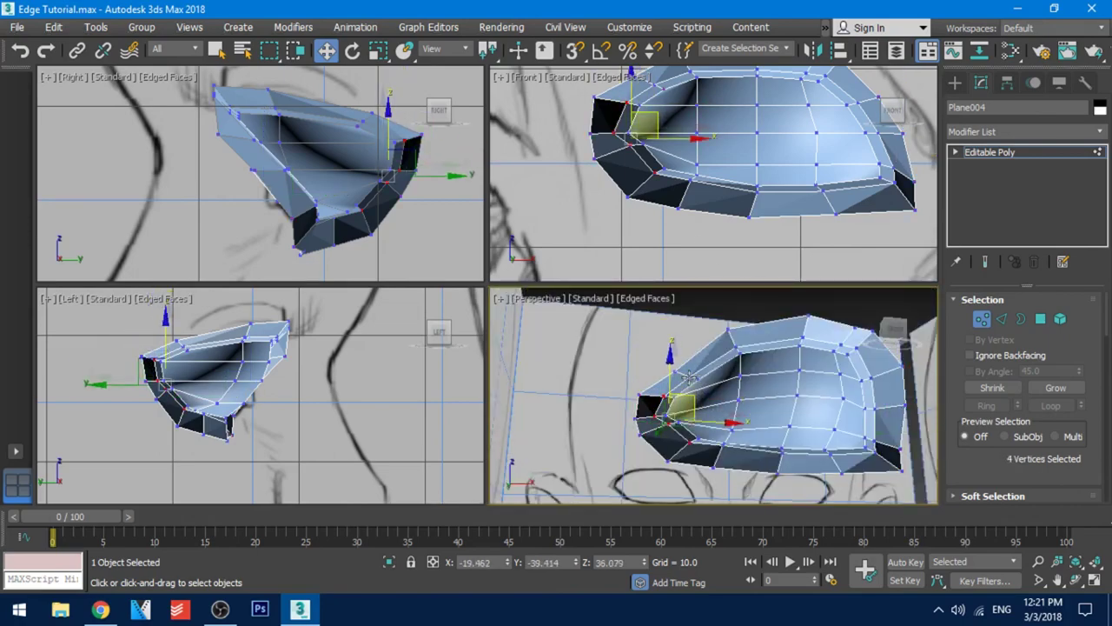
ctrl+click(692, 376)
middle_drag(645, 166, 657, 210)
middle_drag(413, 166, 425, 182)
drag(437, 181, 429, 182)
- Move the outer-corner vertices sideways toward the eye in Perspective, and nudge the corner's single inner vertex along X in the Front viewport
middle_drag(704, 394, 667, 370)
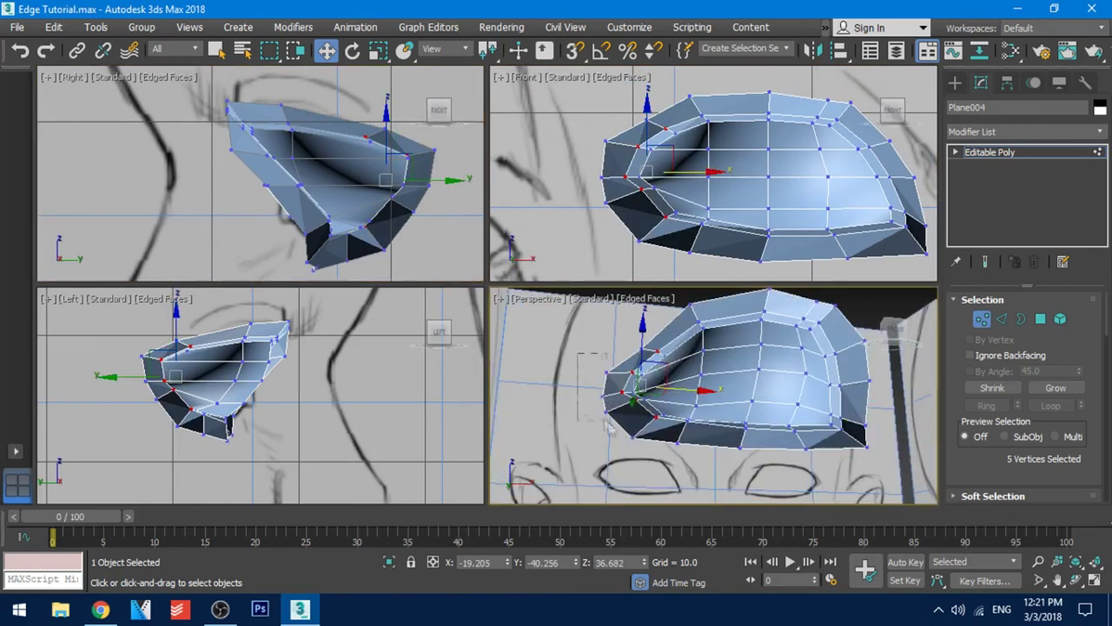
drag(610, 425, 593, 362)
drag(640, 397, 653, 398)
middle_drag(661, 174, 661, 192)
click(626, 194)
drag(666, 194, 669, 194)
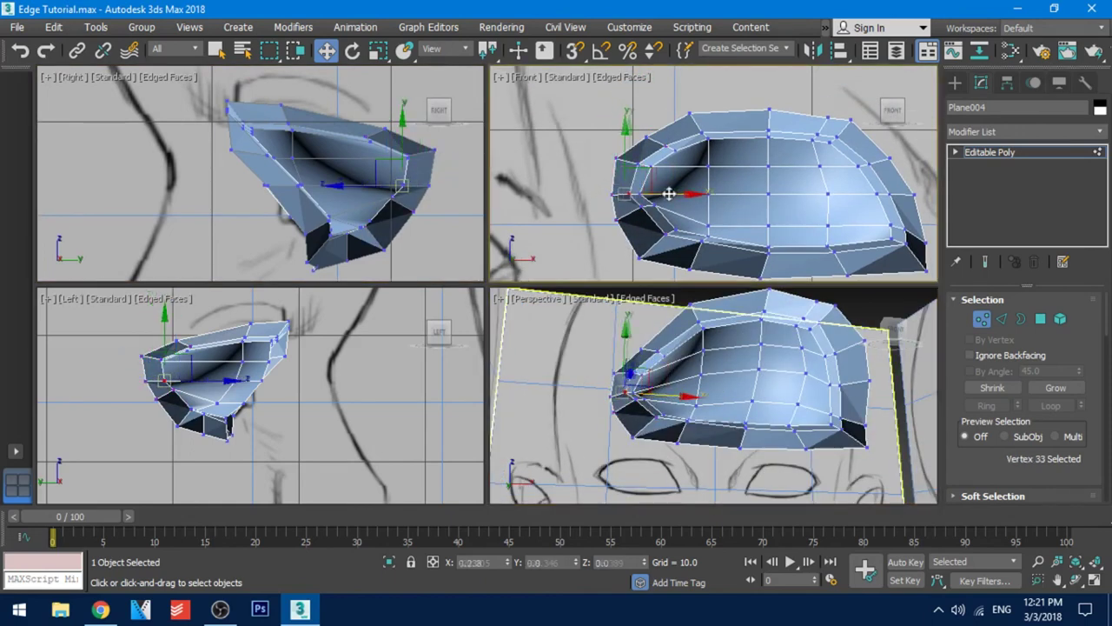
- Select the three outermost vertices at the outer eye corner and move them forward in the Right viewport
drag(633, 275, 628, 272)
middle_drag(362, 216, 353, 212)
drag(467, 179, 449, 179)
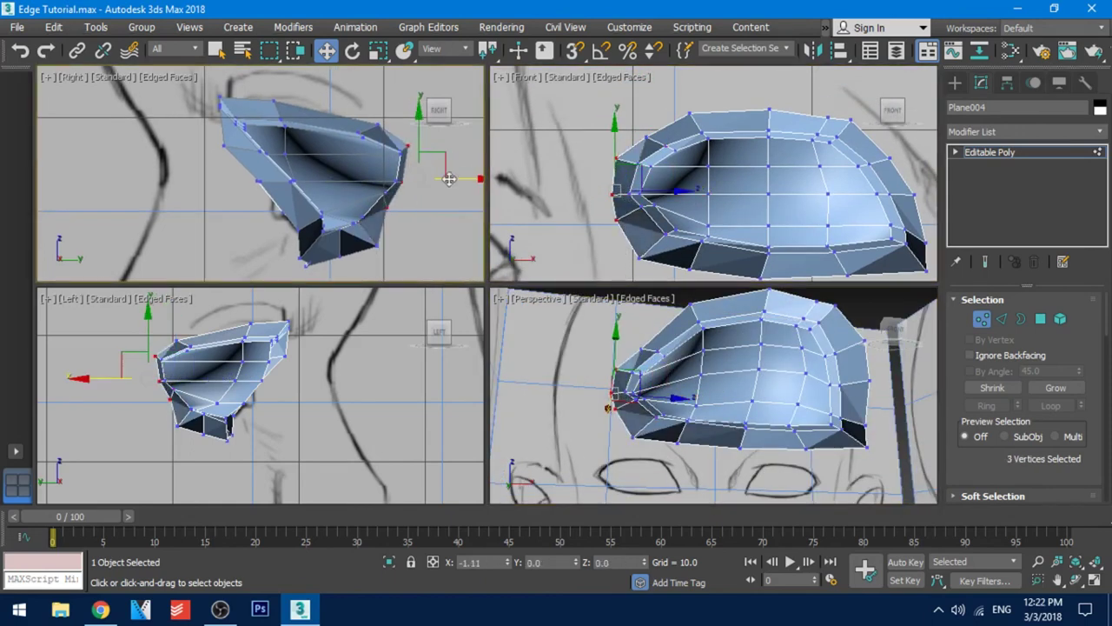
- Select the outer ring's upper vertex near the outer eye corner and reposition it in the Left viewport
click(642, 349)
middle_drag(647, 109, 634, 130)
click(632, 124)
scroll(139, 319, up, 4)
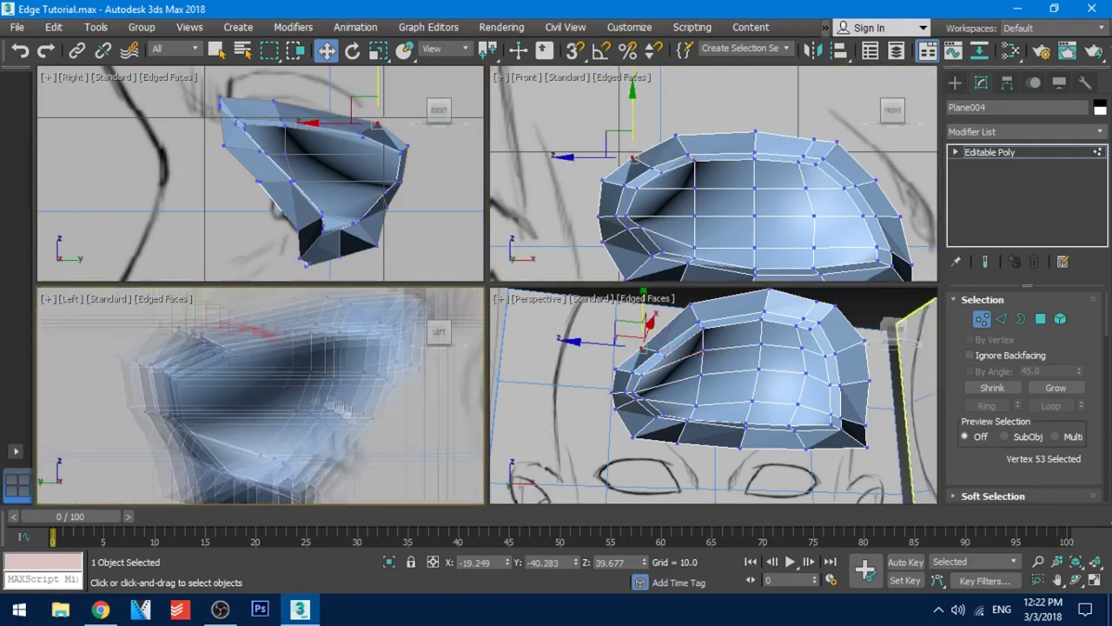
drag(252, 355, 200, 370)
drag(247, 360, 236, 326)
- Turn on see-through display and reposition the outer ring's top vertices against the blueprint in the Left viewport
click(364, 329)
middle_drag(369, 331, 300, 364)
key(alt+x)
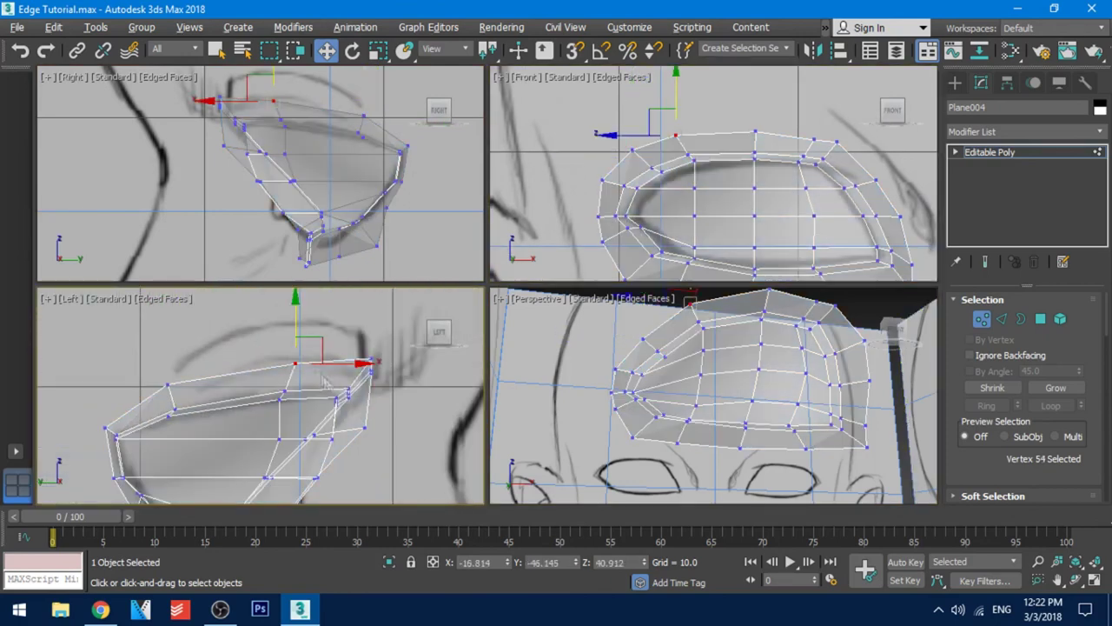
drag(297, 334, 310, 359)
middle_drag(381, 359, 332, 359)
drag(336, 356, 311, 382)
drag(324, 334, 324, 348)
drag(360, 381, 293, 387)
drag(336, 390, 329, 390)
- Reposition the outer ring's side and lower vertices around the inner eye corner in the Left viewport
click(316, 427)
middle_drag(348, 442, 405, 328)
middle_drag(745, 421, 678, 420)
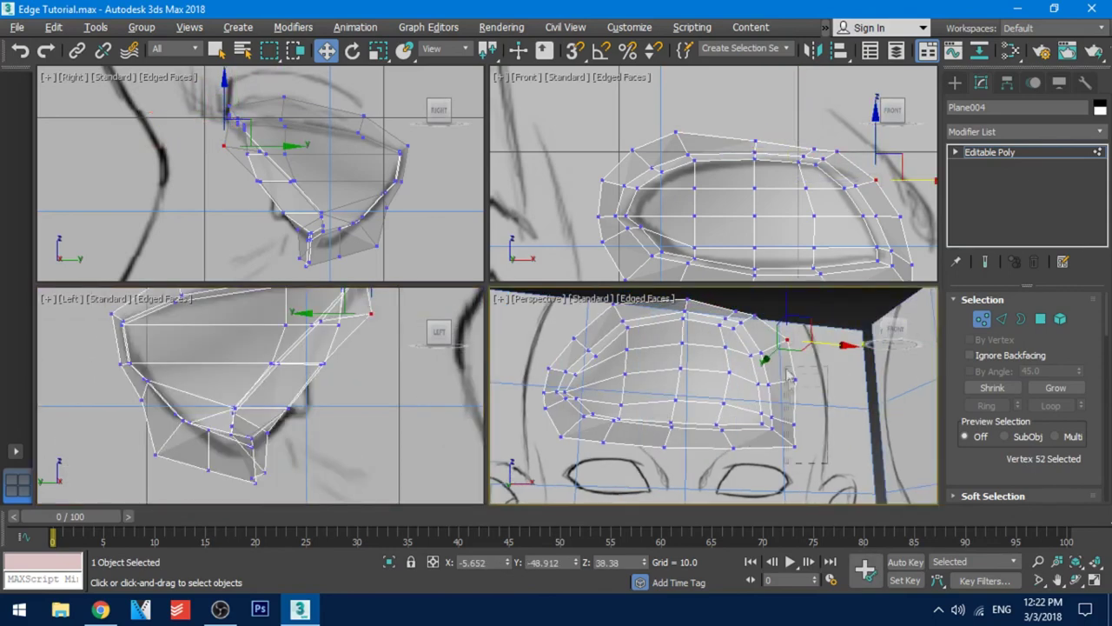
drag(817, 361, 781, 461)
middle_click(321, 424)
drag(320, 423, 270, 489)
click(288, 432)
drag(321, 471, 304, 479)
click(252, 480)
- Refine the outer ring's remaining side and upper vertices in the Left viewport, restore solid shading, and check the shape in Perspective
middle_drag(358, 309, 324, 376)
drag(324, 366, 362, 380)
middle_drag(359, 426, 408, 354)
click(158, 395)
drag(202, 400, 192, 400)
middle_drag(261, 326, 202, 399)
click(245, 312)
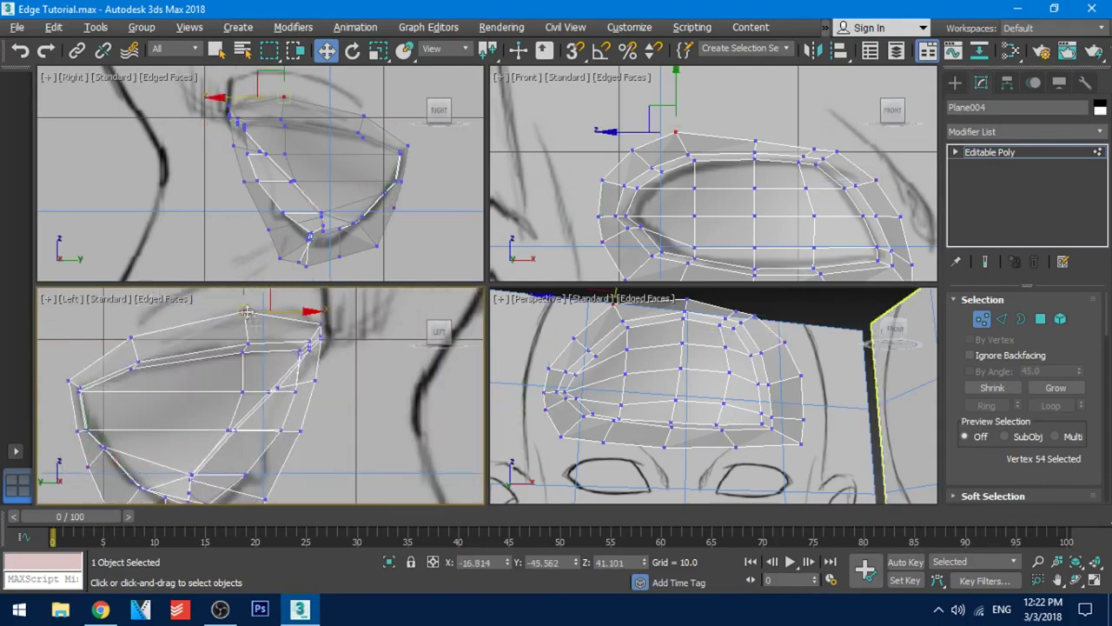
scroll(248, 311, up, 2)
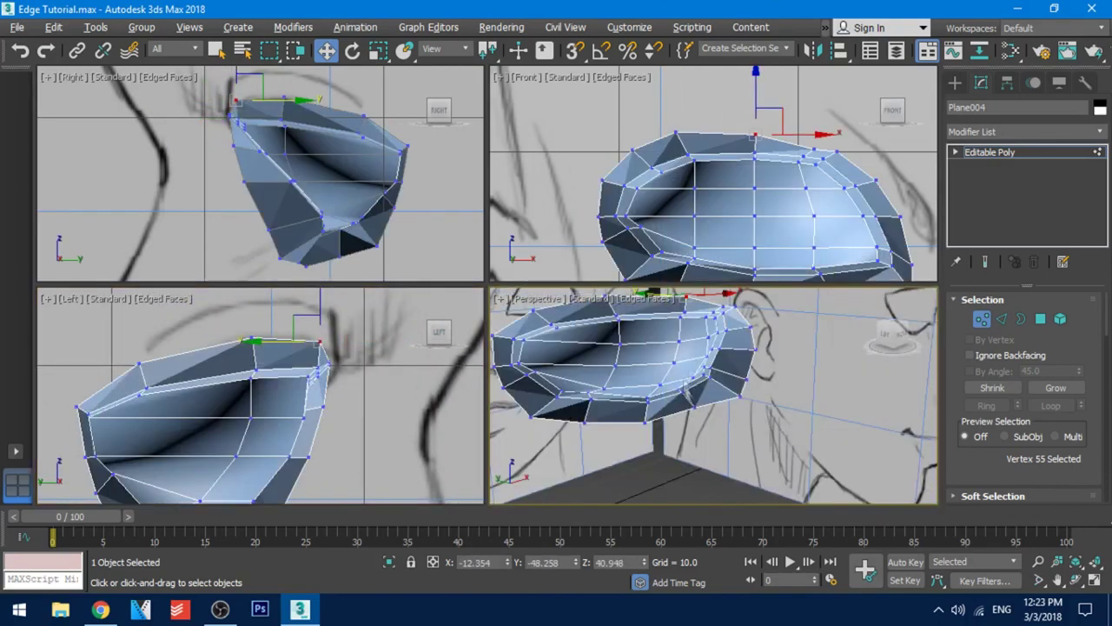
alt+middle_drag(688, 388, 660, 347)
scroll(691, 355, down, 3)
- Adjust the outer ring's lower vertices in the Left viewport and move the vertex above the lower inner corner slightly forward
middle_drag(778, 275, 728, 195)
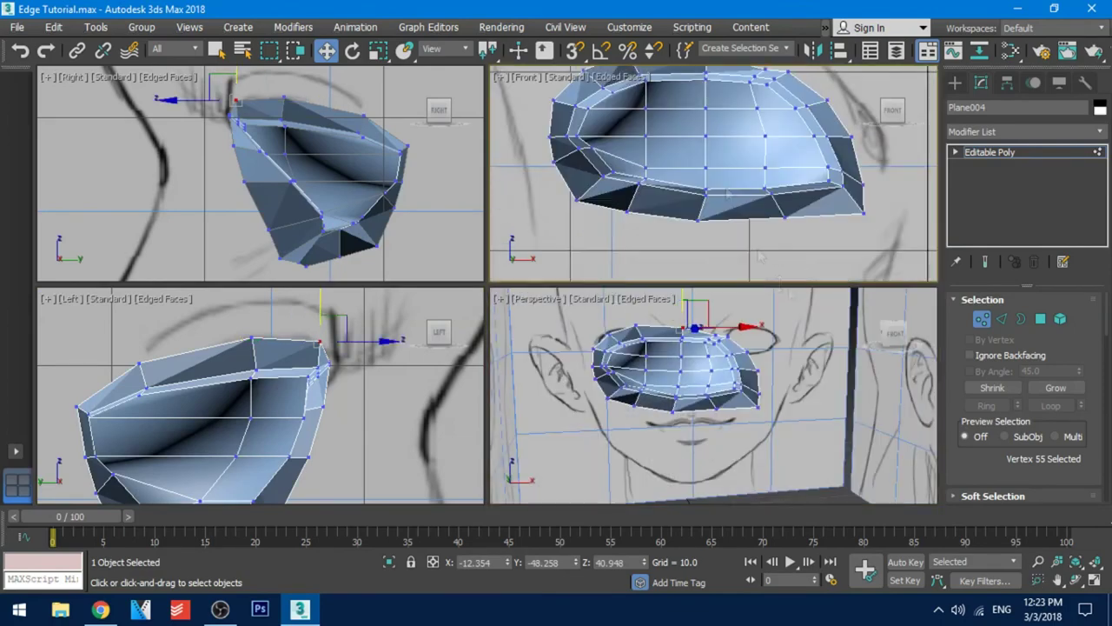
drag(791, 256, 612, 210)
middle_drag(269, 485, 310, 354)
drag(296, 437, 350, 432)
click(297, 433)
click(313, 392)
drag(344, 391, 353, 392)
scroll(353, 421, down, 2)
middle_drag(353, 420, 337, 446)
scroll(315, 472, down, 2)
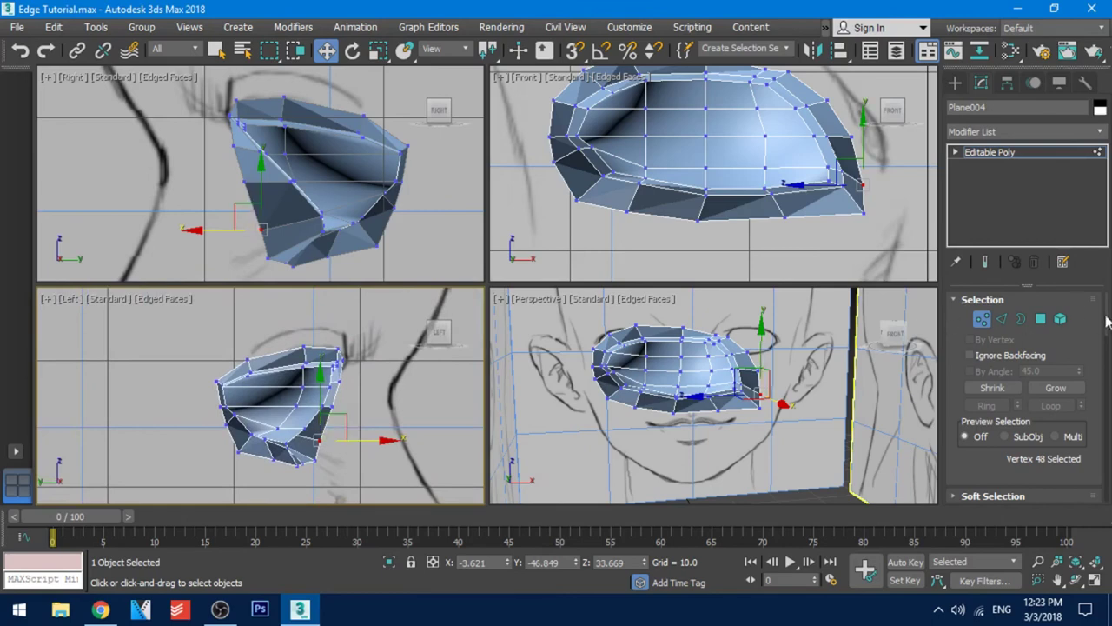
- Select the outer border's 16 edges and scale a copy of them outward in the Front viewport to add a new ring
click(1024, 320)
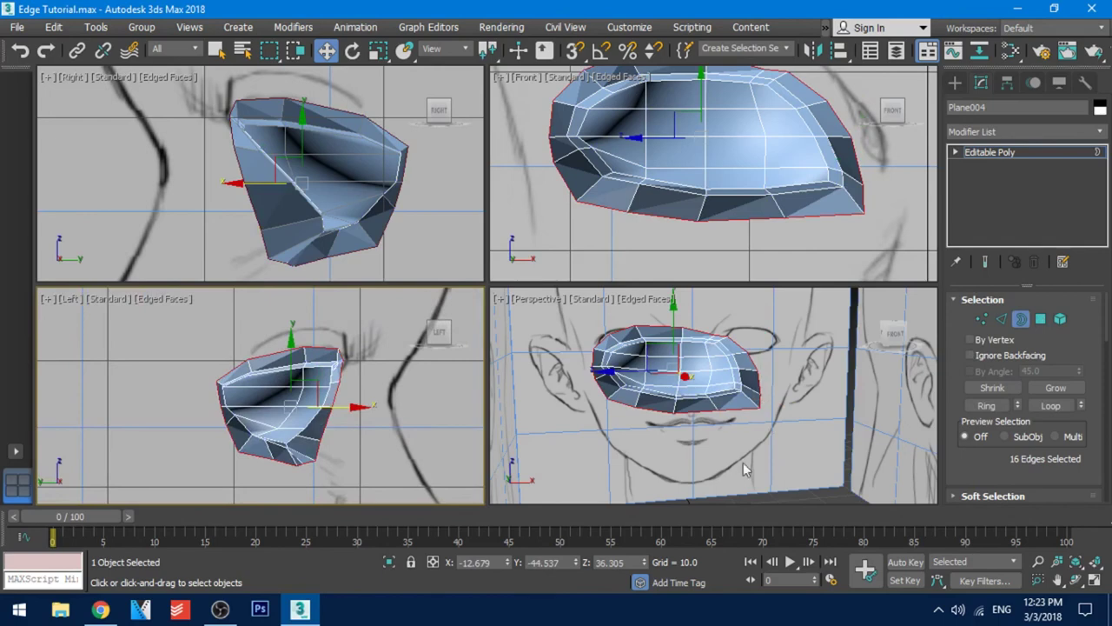
middle_drag(722, 169, 709, 189)
scroll(767, 203, down, 5)
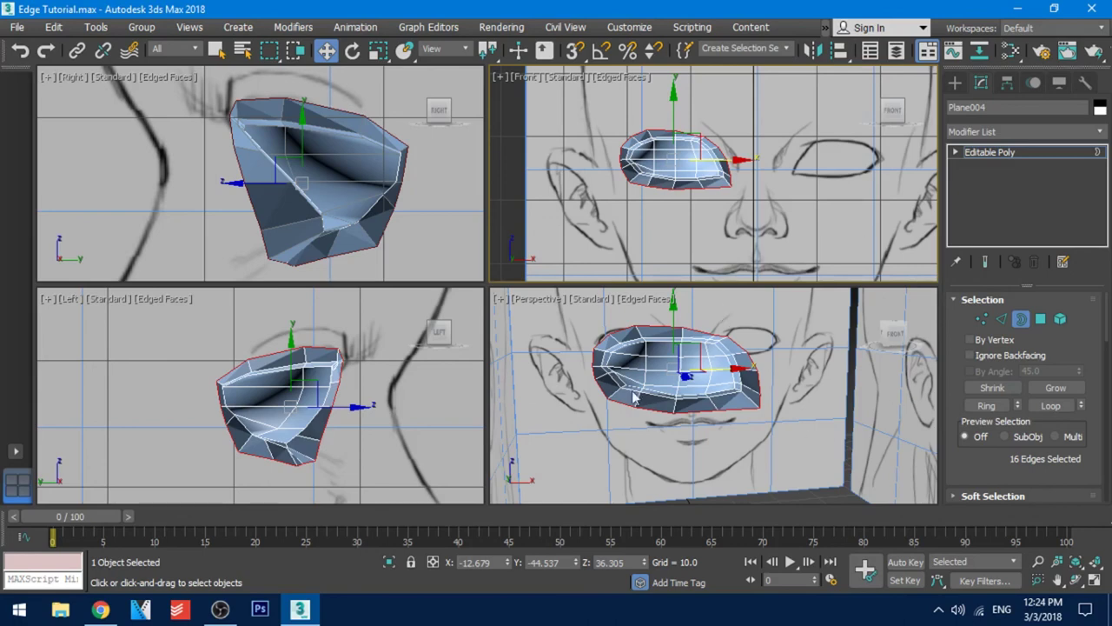
middle_drag(740, 216, 704, 190)
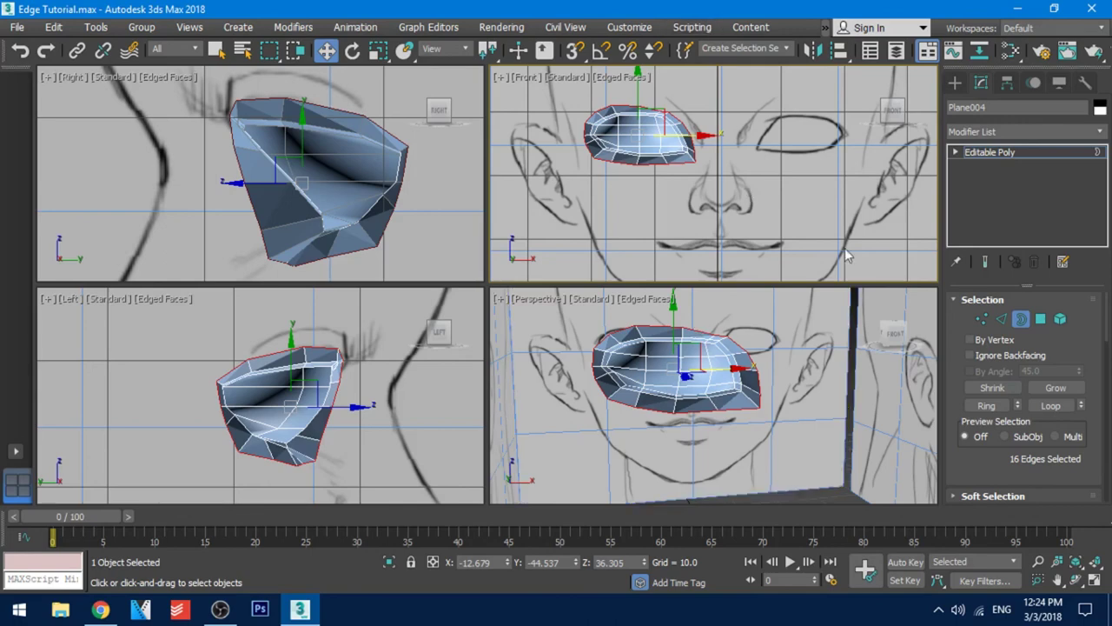
middle_drag(733, 188, 756, 230)
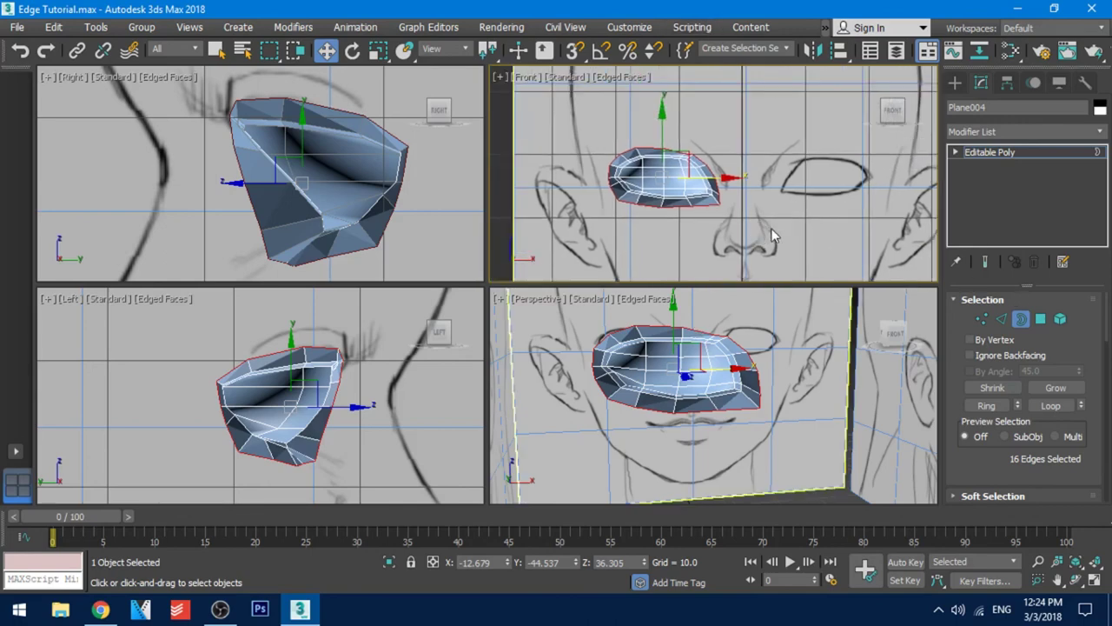
middle_drag(676, 224, 714, 195)
scroll(674, 259, up, 2)
scroll(703, 188, down, 1)
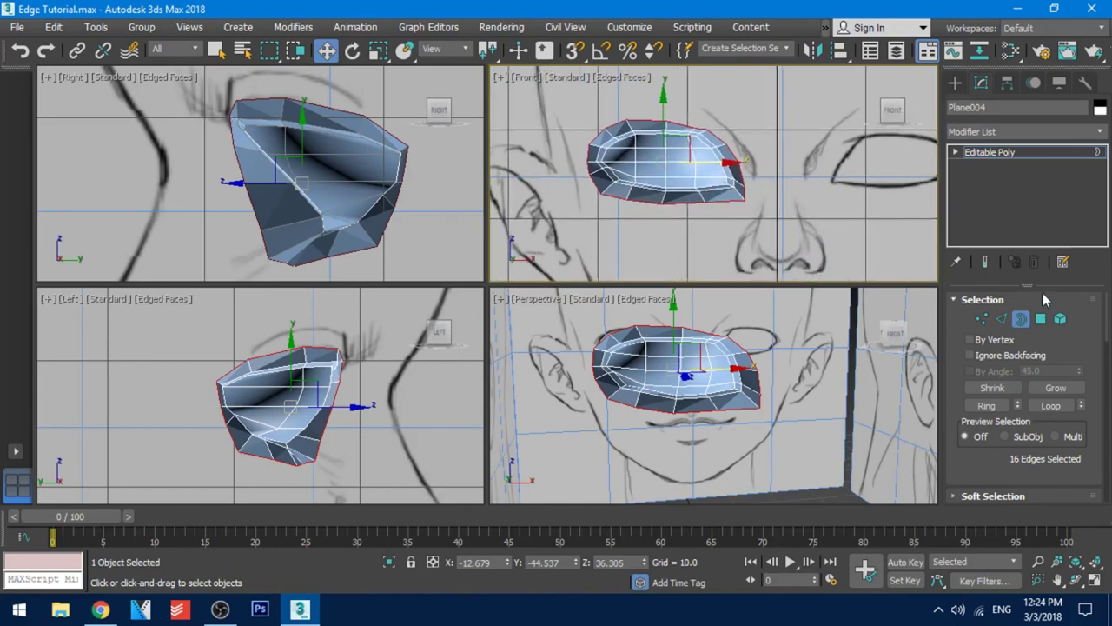
scroll(704, 176, up, 2)
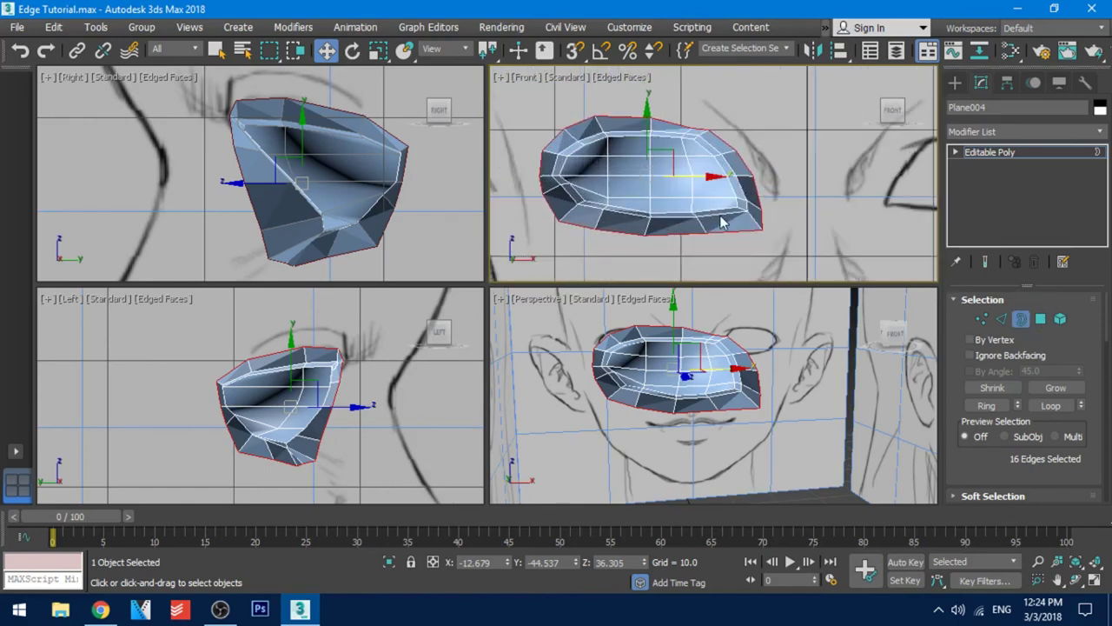
key(r)
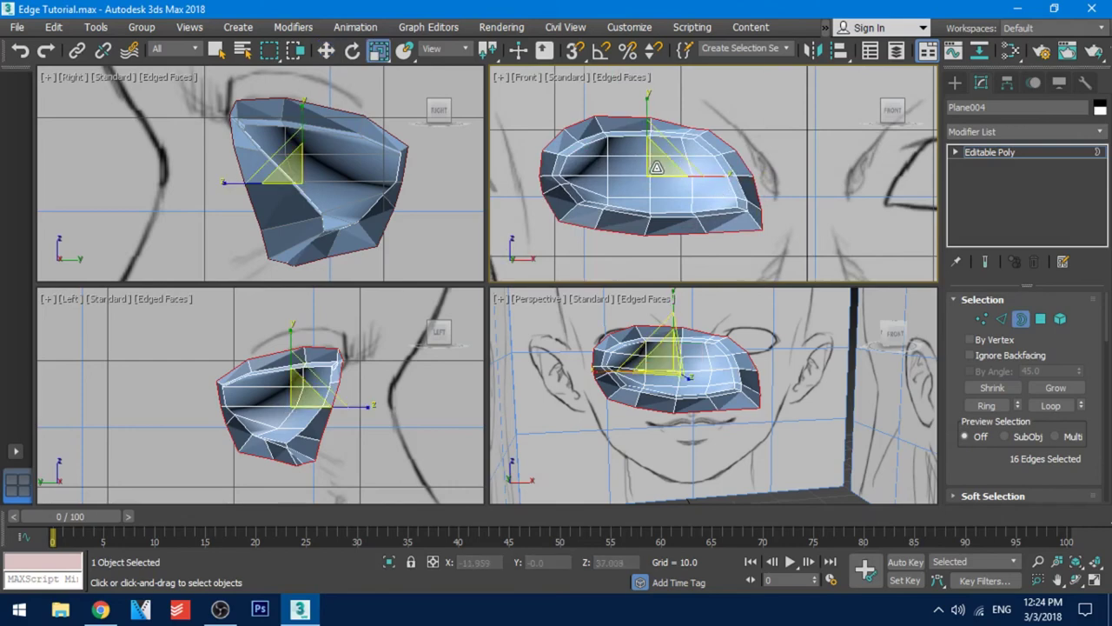
drag(657, 167, 668, 153)
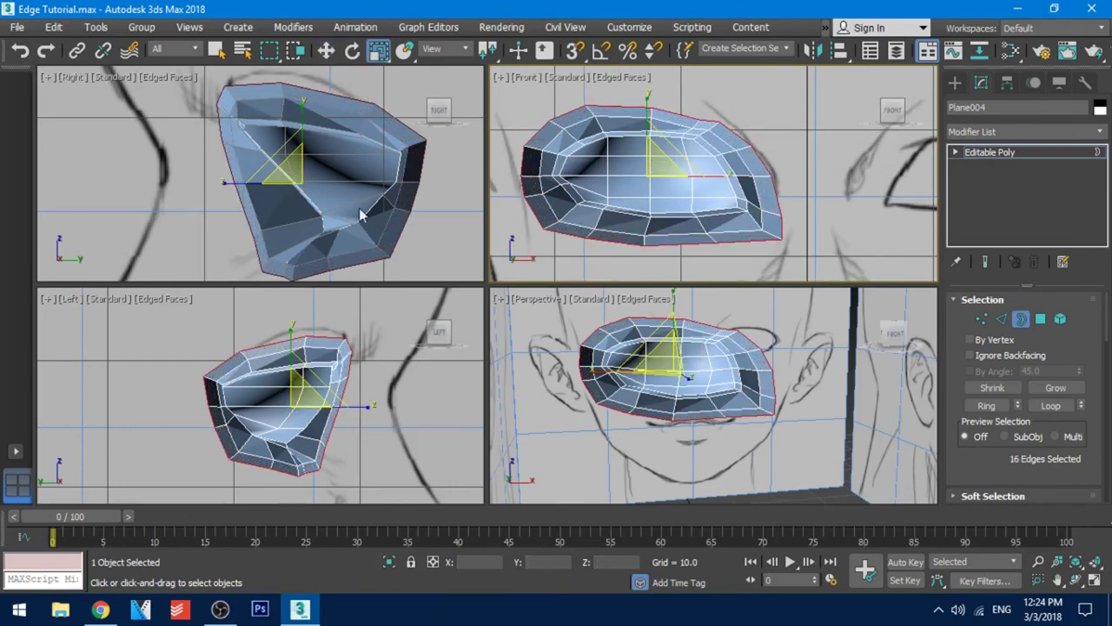
- Enter vertex editing with see-through display and raise the new ring's top vertices to the brow line in the Right viewport
click(982, 319)
middle_drag(295, 383, 331, 373)
middle_drag(333, 196, 310, 241)
key(alt+x)
scroll(215, 148, up, 3)
middle_drag(216, 147, 279, 170)
key(w)
drag(254, 143, 267, 130)
middle_drag(373, 143, 350, 144)
click(343, 136)
drag(343, 104, 342, 85)
- Move the new ring's upper and side vertices near the outer eye corner forward one at a time in the Right viewport
middle_drag(452, 166, 351, 165)
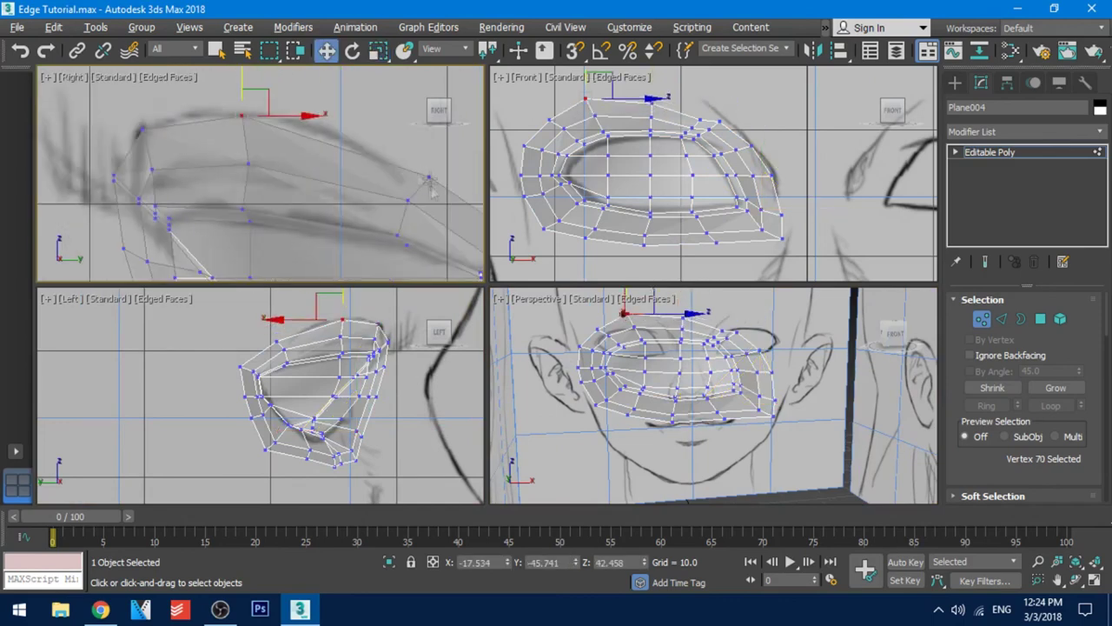
click(430, 179)
drag(462, 177, 435, 177)
middle_drag(434, 177, 322, 110)
click(421, 182)
drag(458, 182, 444, 182)
- Lower the new ring's bottom vertices one by one in the Right viewport, starting from the outer-corner side
middle_drag(408, 261, 431, 90)
click(370, 249)
drag(371, 217, 371, 233)
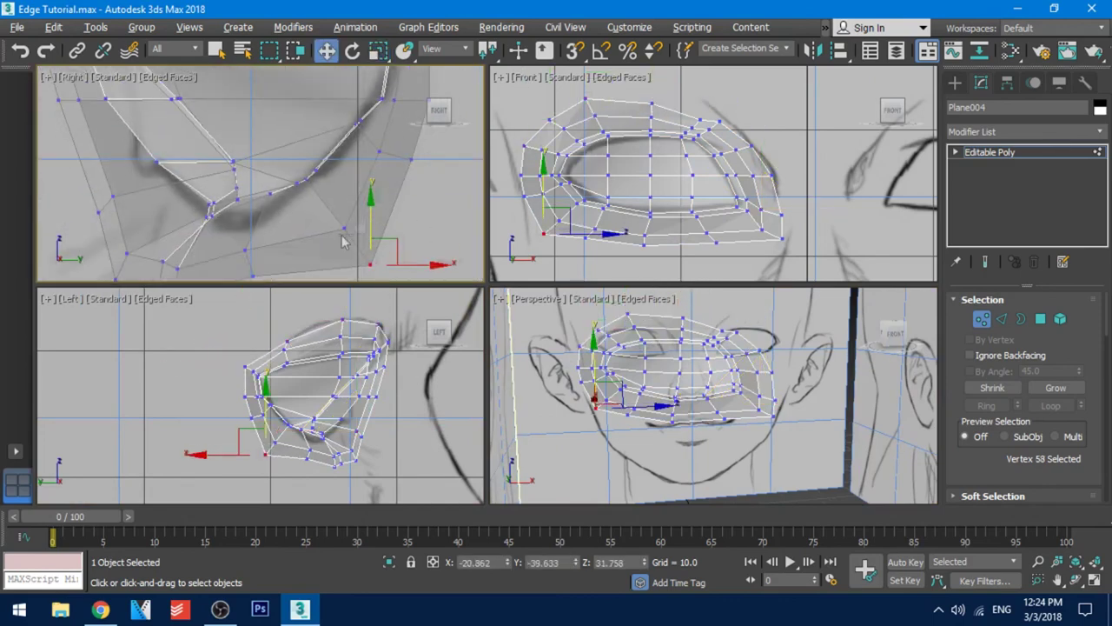
middle_drag(295, 252, 405, 175)
click(362, 200)
drag(363, 194, 362, 219)
drag(256, 201, 298, 236)
drag(276, 193, 277, 207)
middle_drag(260, 204, 357, 256)
- Select the new ring's vertices along the inner eye corner and move them forward together in the Right viewport
click(322, 253)
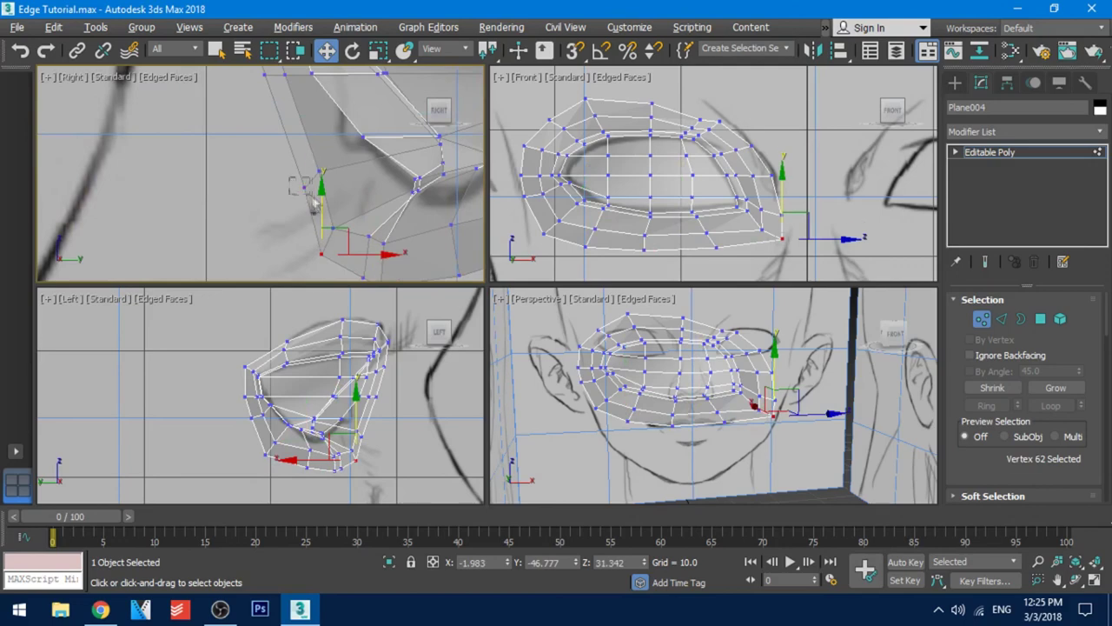
ctrl+drag(313, 199, 316, 204)
middle_drag(300, 156, 360, 261)
ctrl+drag(315, 166, 343, 194)
middle_drag(304, 95, 322, 157)
ctrl+drag(323, 156, 344, 196)
middle_drag(374, 305, 350, 225)
drag(356, 223, 305, 223)
- Move the ring's lower inner-side vertices further forward individually in the Right viewport and lower the bottom corner vertex
middle_drag(305, 224, 333, 97)
click(319, 224)
drag(356, 228, 326, 227)
middle_drag(323, 261, 308, 141)
click(319, 172)
drag(363, 172, 309, 172)
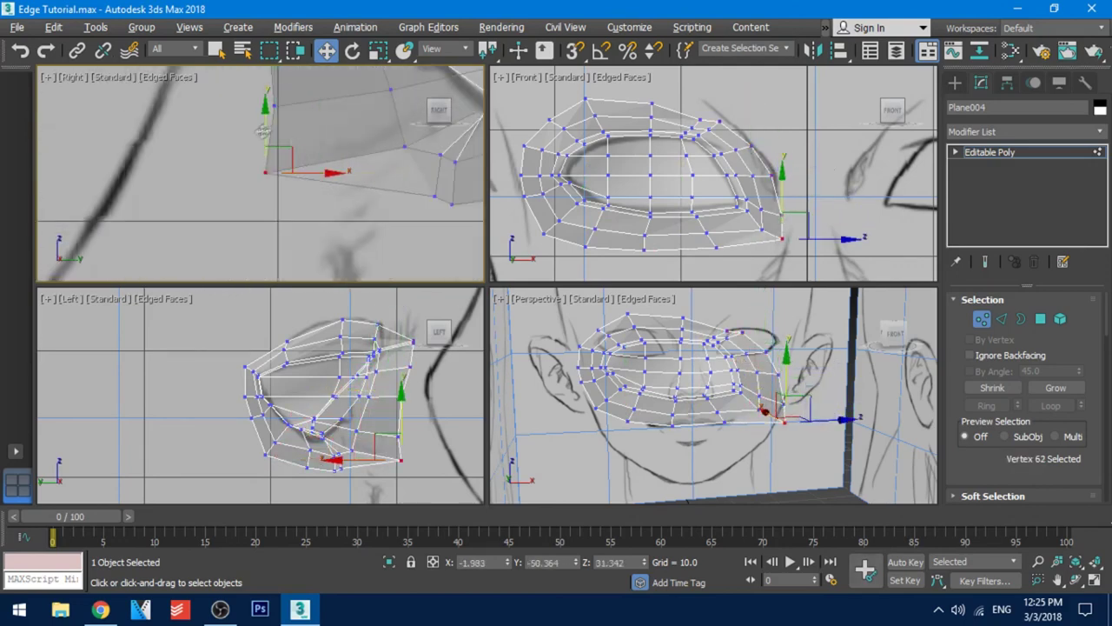
drag(263, 131, 263, 173)
- Lower the next three bottom vertices of the new ring in the Right viewport to extend the under-eye area
middle_drag(417, 195, 283, 165)
drag(289, 160, 334, 185)
key(e)
drag(308, 135, 268, 174)
click(302, 196)
key(w)
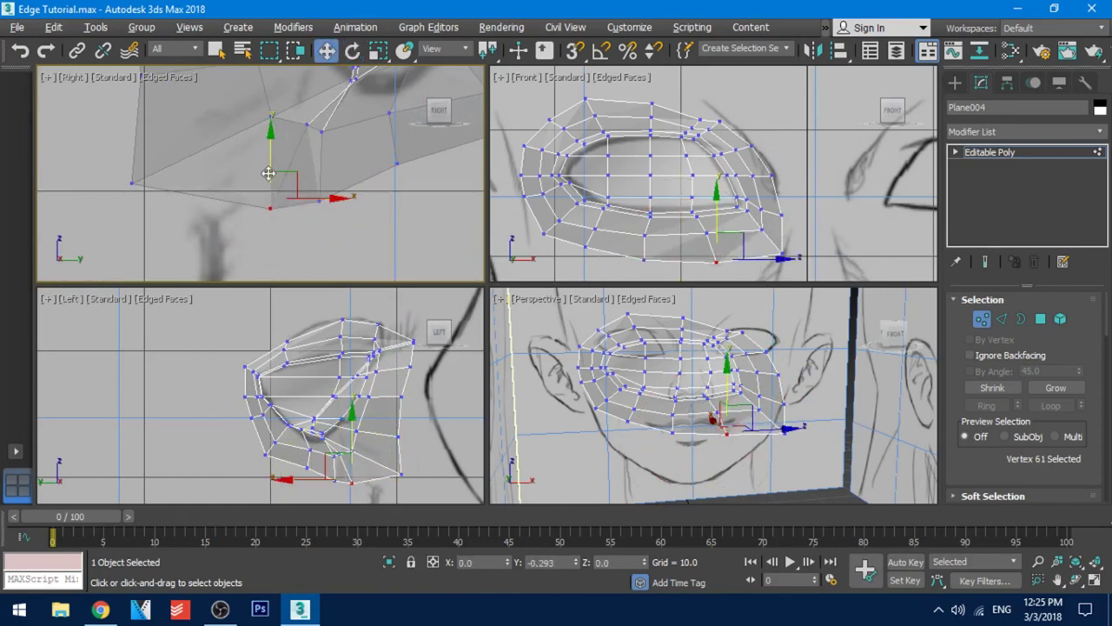
click(319, 202)
drag(337, 166, 338, 183)
middle_drag(338, 184, 248, 228)
click(305, 212)
drag(308, 178, 309, 210)
- Lower the new ring's lower outer-corner vertex, move the outermost side vertices back, and raise the upper one in the Right viewport
middle_drag(300, 214, 193, 259)
click(312, 222)
drag(319, 180, 343, 234)
middle_drag(378, 149, 355, 216)
drag(332, 184, 360, 186)
middle_drag(370, 164, 353, 226)
drag(334, 191, 357, 191)
middle_drag(338, 113, 384, 196)
click(383, 198)
drag(386, 173, 386, 158)
- Select the new ring's two upper vertices toward the outer eye corner in Perspective and raise them in the Right viewport
middle_drag(386, 158, 482, 141)
alt+middle_drag(591, 391, 639, 400)
click(626, 351)
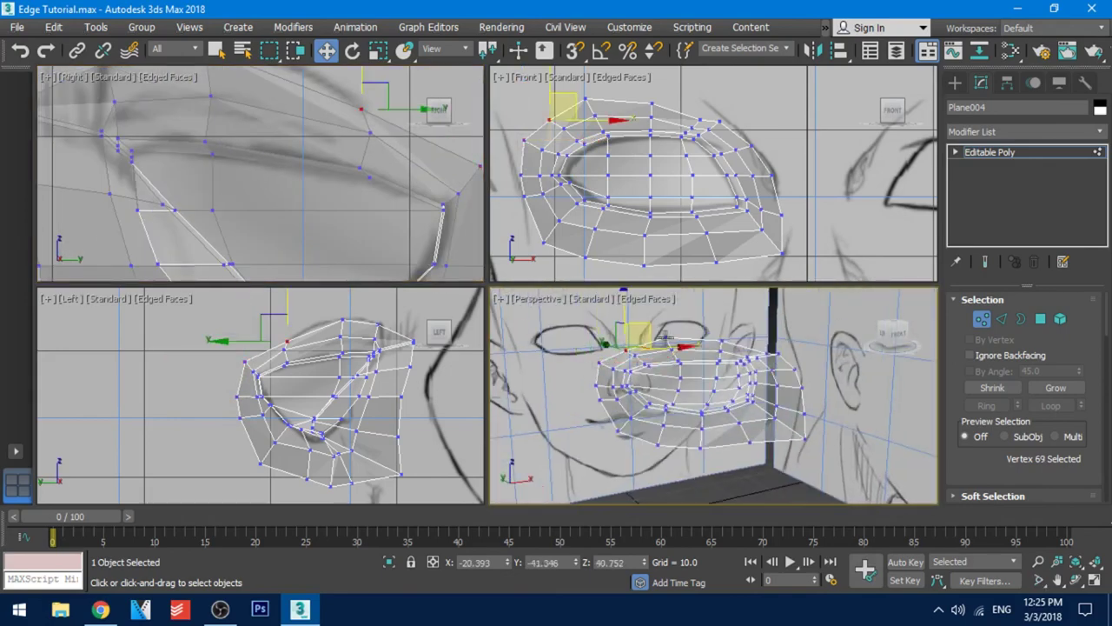
ctrl+click(666, 336)
scroll(292, 183, down, 2)
middle_drag(292, 182, 333, 211)
drag(380, 146, 393, 146)
key(w)
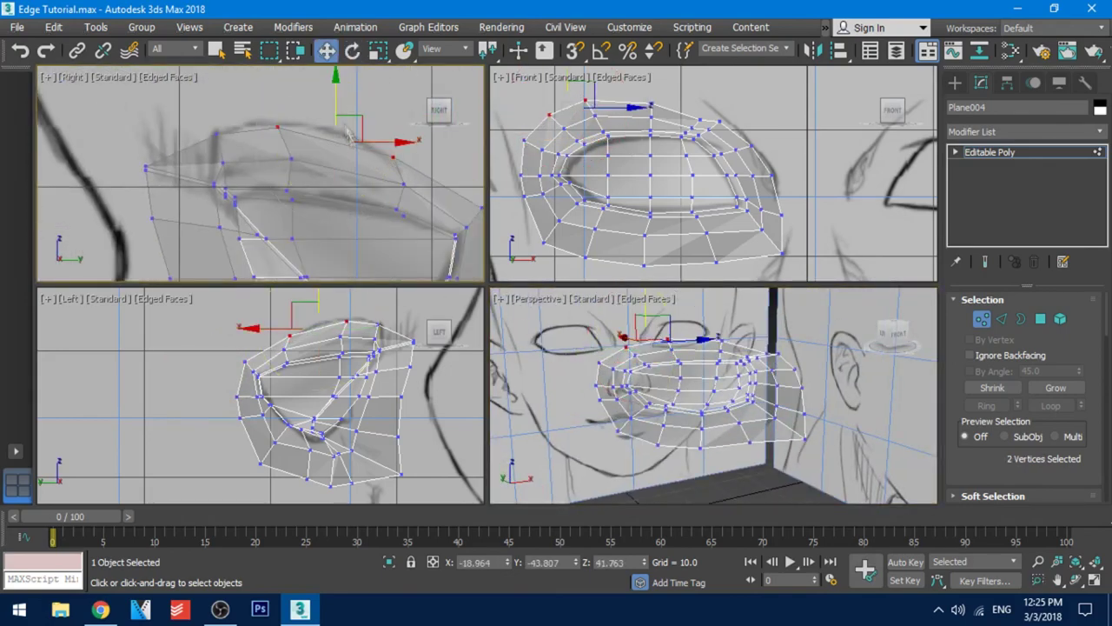
alt+middle_drag(652, 392, 717, 352)
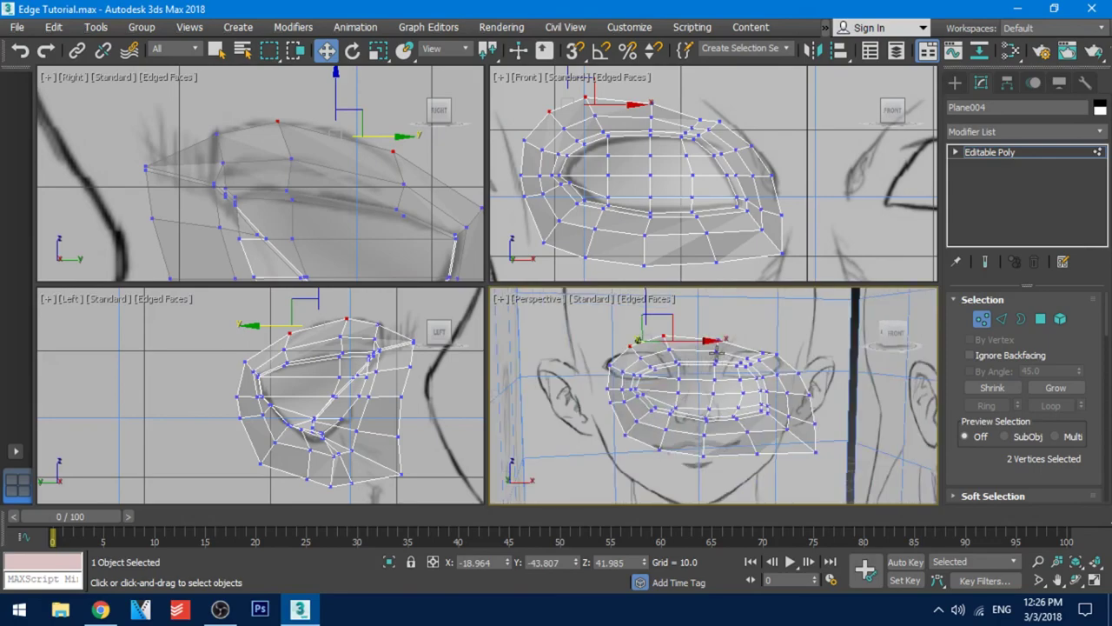
- Finish placing the two selected upper outer vertices and check the eye mesh from Perspective with see-through display toggled off and on
middle_drag(344, 168, 308, 146)
drag(308, 146, 310, 146)
mouse_move(682, 385)
alt+middle_down()
mouse_move(743, 422)
mouse_move(787, 374)
mouse_move(724, 389)
alt+middle_up()
key(alt+x)
click(816, 339)
alt+middle_drag(808, 348, 691, 365)
middle_drag(344, 265, 322, 213)
scroll(321, 213, down, 2)
scroll(323, 213, down, 3)
key(alt+x)
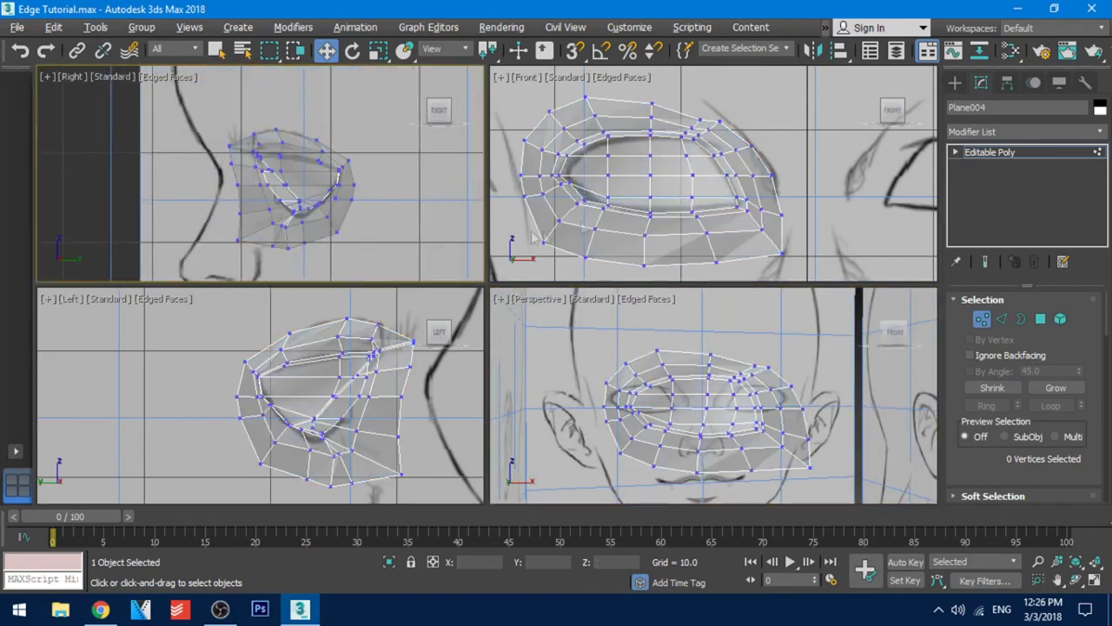
- Extrude the eye mesh's outer border into a new ring by scaling a copy of it to about 144% in the Right viewport
click(1021, 321)
key(ctrl+a)
key(r)
shift+drag(296, 175, 352, 142)
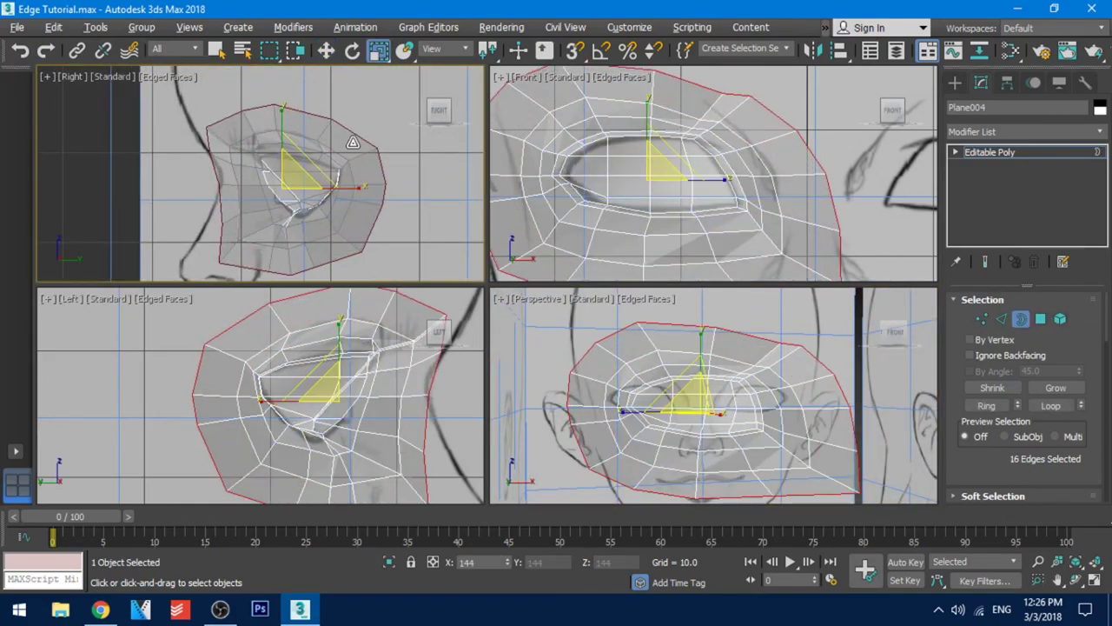
- Move the new ring's upper inner-side vertices individually onto the brow and nose-bridge profile line in the Right viewport
click(982, 319)
middle_drag(207, 128, 291, 143)
scroll(291, 144, up, 3)
key(w)
drag(273, 124, 300, 143)
middle_drag(303, 222, 281, 166)
click(279, 136)
drag(310, 136, 306, 136)
click(297, 199)
drag(313, 185, 317, 170)
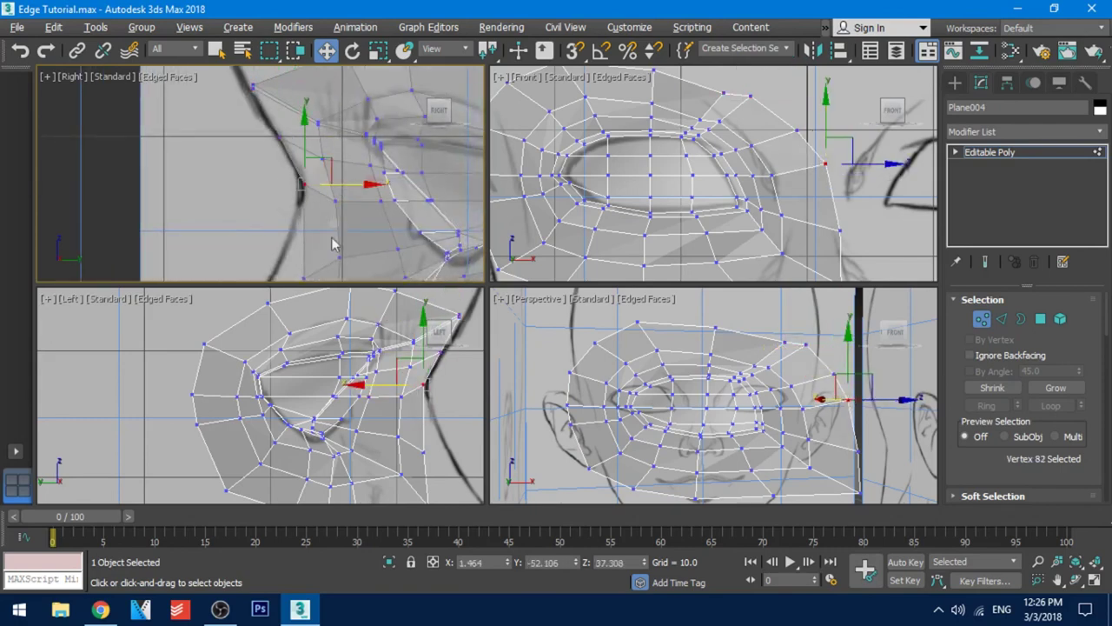
- Move the next two inner-side vertices of the new ring forward toward the nose profile in the Right viewport
middle_drag(331, 243, 347, 161)
click(319, 196)
drag(353, 194, 324, 193)
middle_drag(324, 265, 335, 183)
drag(308, 174, 340, 207)
drag(358, 191, 348, 191)
middle_drag(392, 224, 301, 203)
- Raise the ring's bottom vertex beside the nose and move its lower inner corner vertex up and back in the Right viewport
click(331, 188)
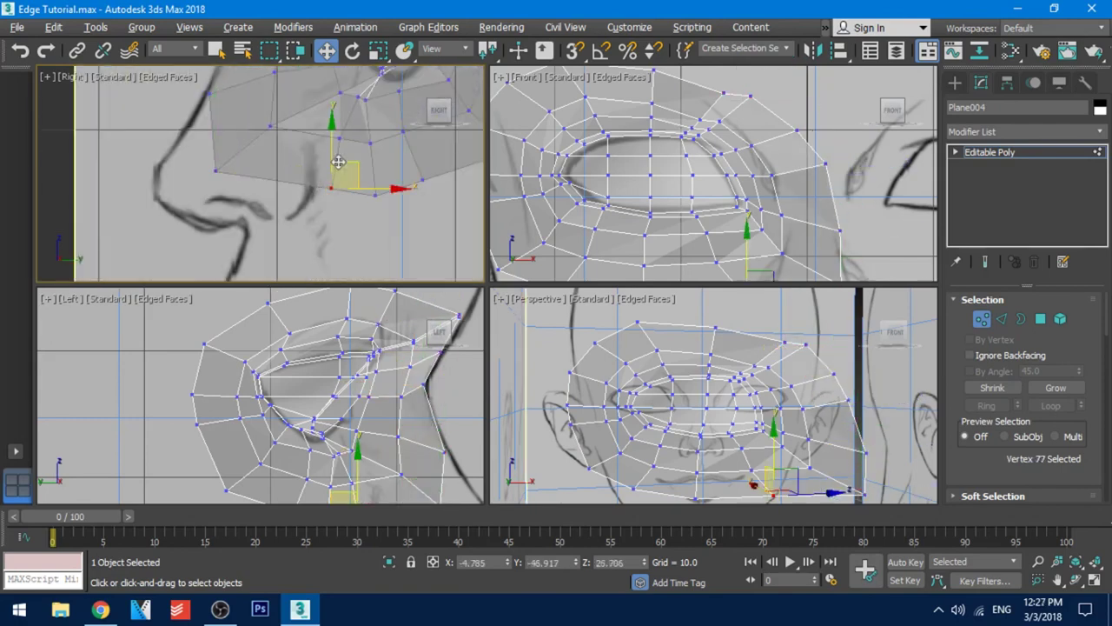
drag(333, 140, 333, 138)
click(216, 171)
click(271, 126)
drag(230, 158, 294, 85)
middle_drag(335, 145, 239, 224)
- Pick the ring's inner-side vertices in Perspective and nudge the lower one slightly sideways
alt+middle_drag(786, 391, 801, 326)
click(841, 396)
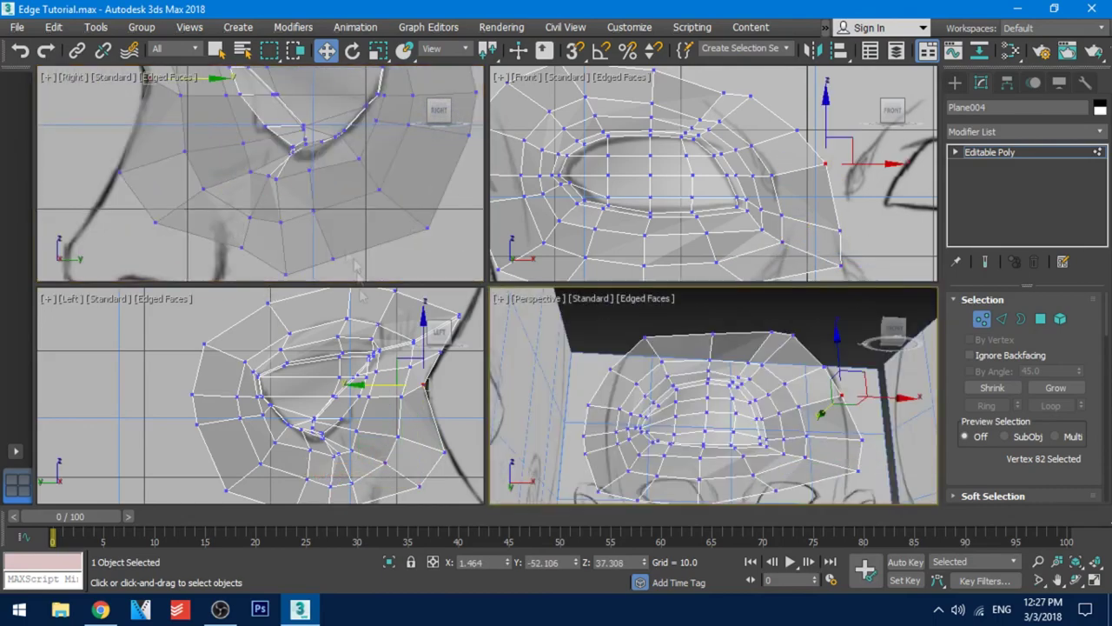
middle_drag(209, 122, 237, 181)
middle_drag(730, 165, 702, 170)
scroll(156, 169, down, 3)
alt+middle_drag(783, 400, 758, 443)
click(859, 472)
drag(887, 470, 886, 469)
- Select the ring's vertices nearest the face centreline in the Front viewport and move them toward the eye, undoing the first attempt
scroll(773, 239, down, 4)
middle_drag(772, 239, 676, 222)
scroll(347, 231, down, 2)
middle_drag(347, 231, 422, 228)
middle_drag(685, 156, 686, 153)
scroll(683, 160, up, 2)
drag(634, 132, 609, 264)
drag(674, 173, 664, 172)
key(ctrl+z)
drag(699, 106, 620, 258)
drag(672, 169, 664, 191)
- Position the inner-side vertices of the ring individually along the side of the nose bridge in the Front viewport
click(641, 191)
click(631, 145)
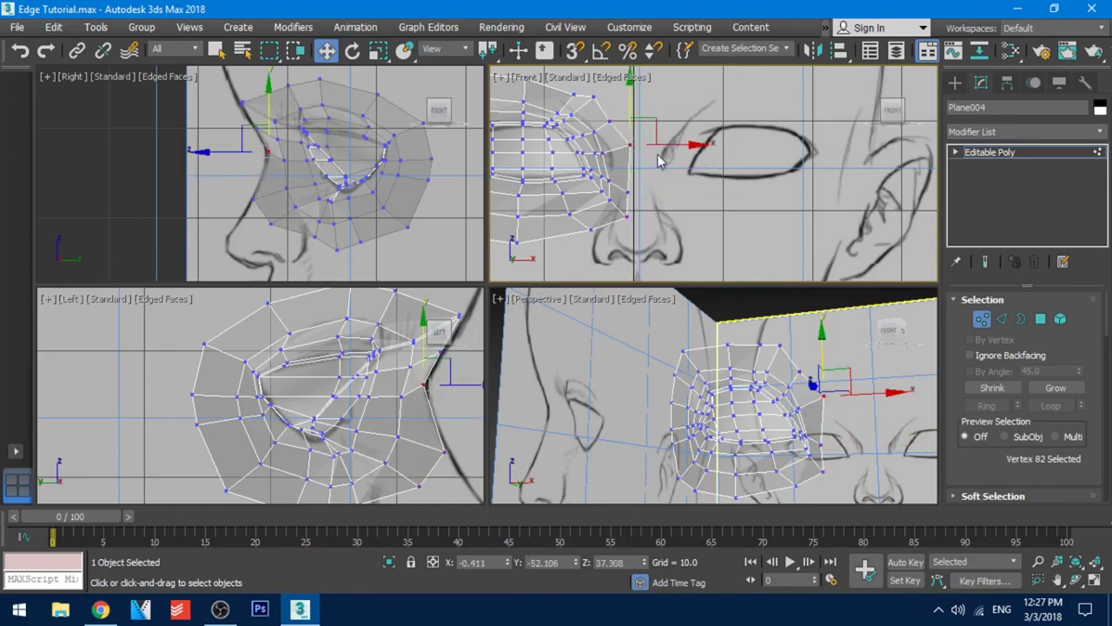
drag(632, 261, 632, 260)
drag(658, 218, 613, 255)
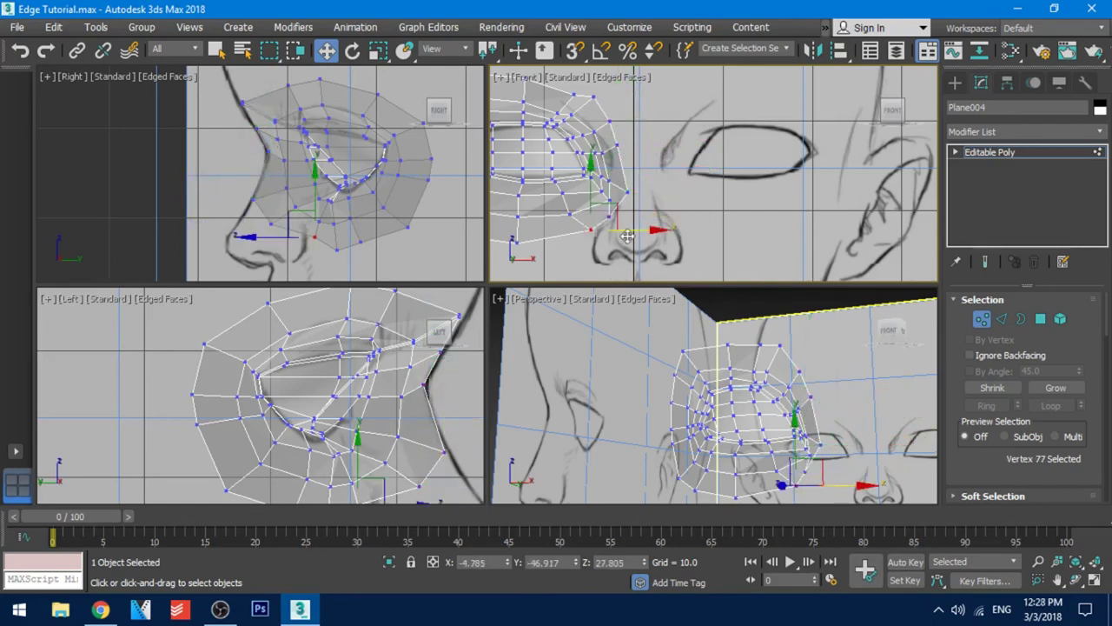
click(628, 192)
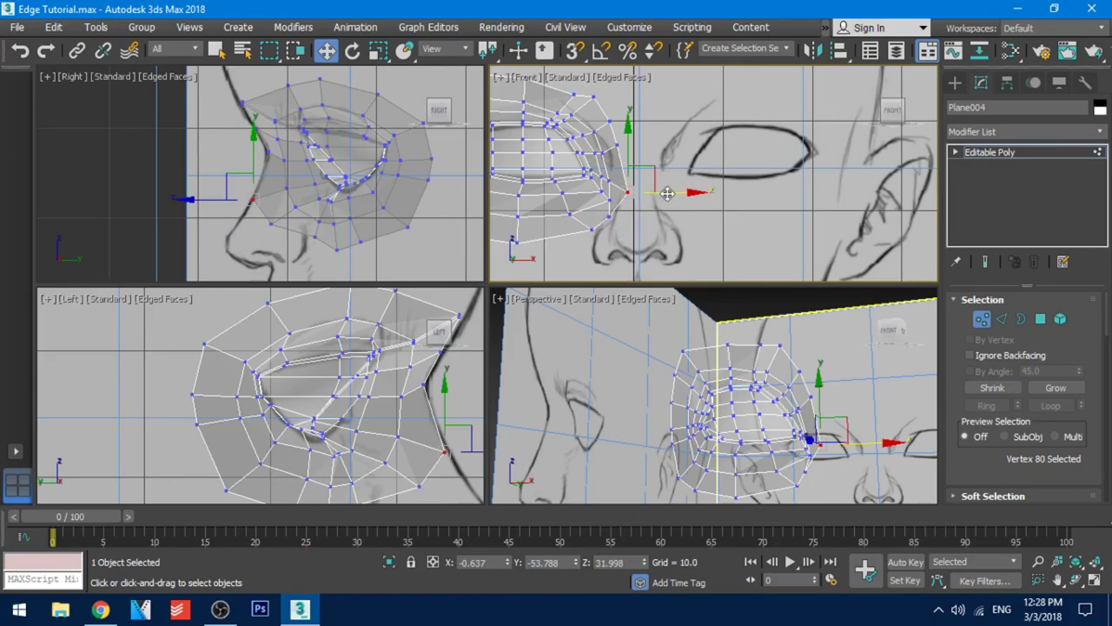
click(618, 145)
click(610, 122)
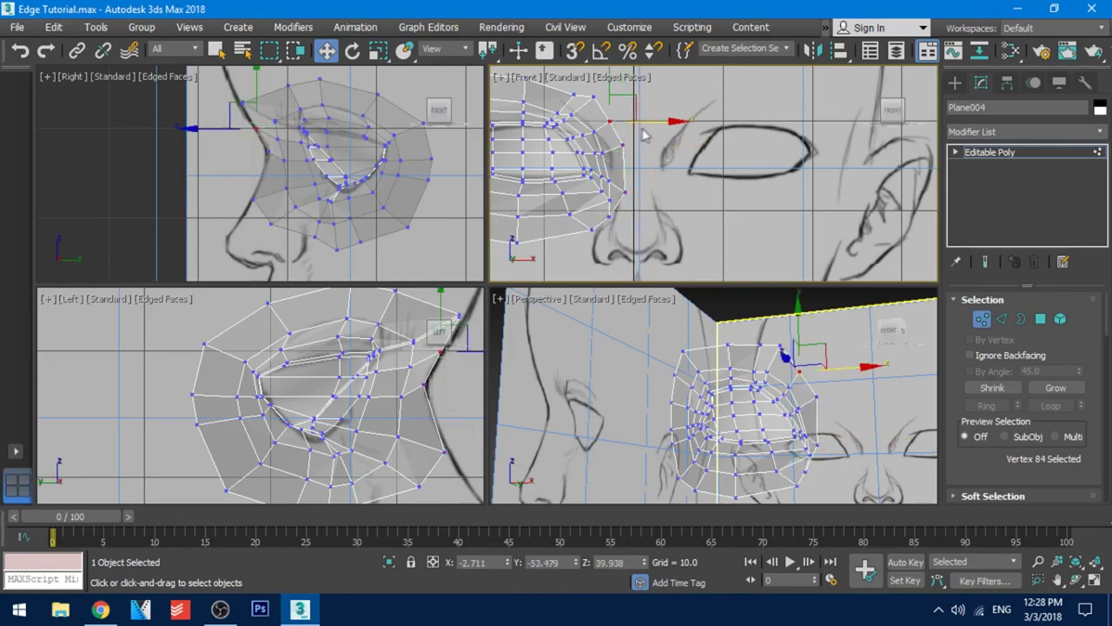
- Shift the ring's upper inner corner vertex toward the centreline and raise it and its neighbouring top vertex in the Front viewport
middle_drag(616, 91, 632, 119)
click(610, 125)
middle_drag(653, 159, 652, 172)
drag(652, 137, 664, 137)
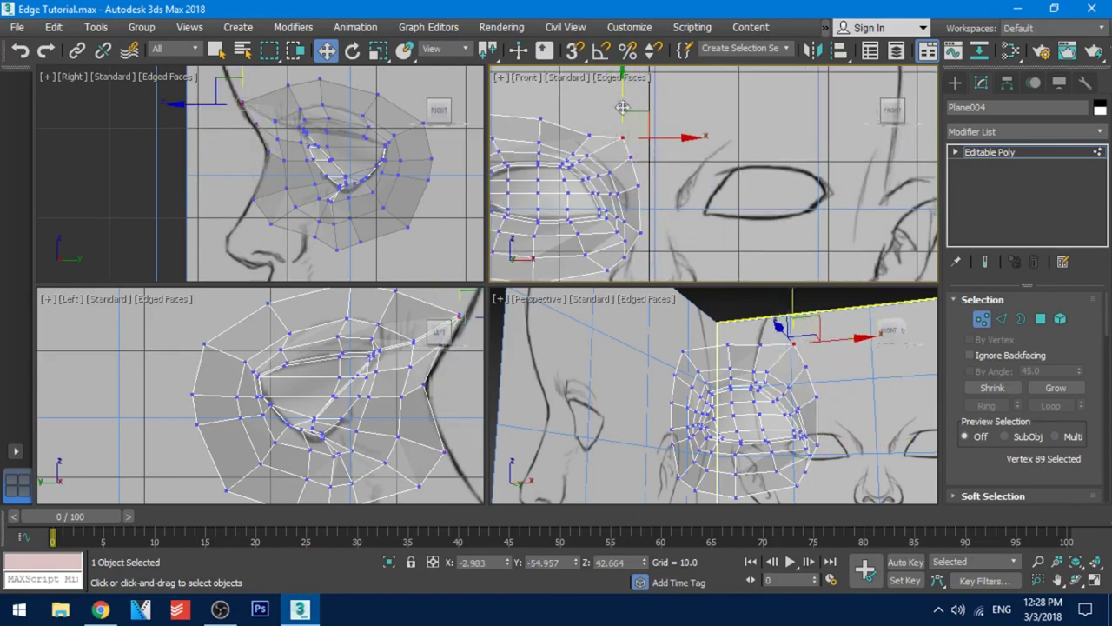
drag(591, 102, 591, 87)
middle_drag(591, 90, 648, 121)
click(598, 149)
drag(598, 119, 598, 114)
- Move the top vertex next to the upper inner corner back in the Right viewport and turn see-through display off
middle_drag(626, 228, 723, 164)
mouse_move(695, 391)
alt+middle_down()
mouse_move(695, 478)
mouse_move(798, 470)
alt+middle_up()
click(749, 347)
middle_drag(291, 87, 304, 120)
drag(306, 120, 323, 120)
mouse_move(721, 409)
alt+middle_down()
mouse_move(799, 400)
mouse_move(726, 410)
mouse_move(773, 413)
mouse_move(679, 416)
alt+middle_up()
key(alt+x)
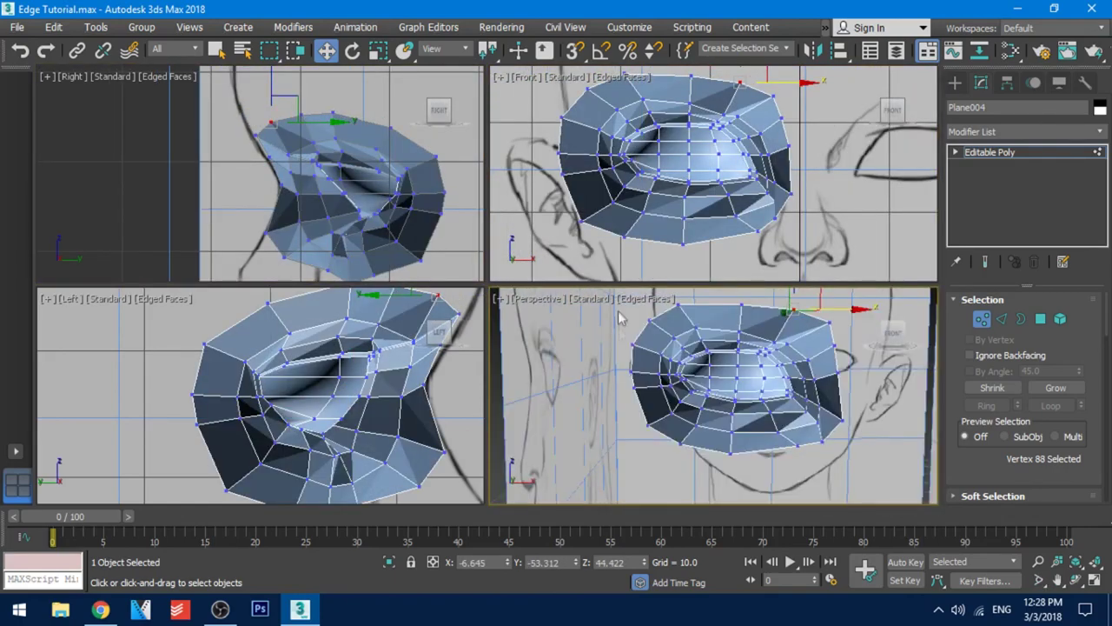
- Select the ring's five outer-side vertices and move them inward toward the eye in the Front viewport
drag(618, 310, 661, 445)
middle_drag(283, 341, 291, 329)
alt+drag(276, 338, 228, 424)
middle_drag(348, 195, 318, 190)
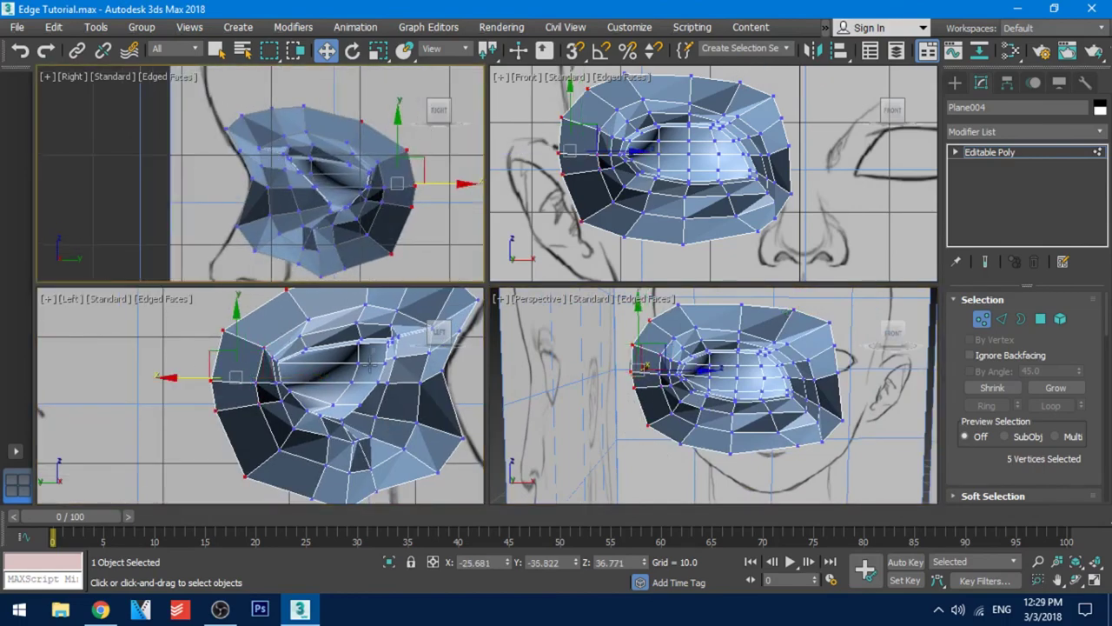
middle_drag(339, 381, 386, 389)
middle_drag(670, 175, 681, 184)
drag(618, 161, 641, 157)
middle_drag(641, 158, 645, 204)
- Move the ring's upper outer corner vertex and the adjacent top vertex sideways individually in the Front viewport
click(628, 144)
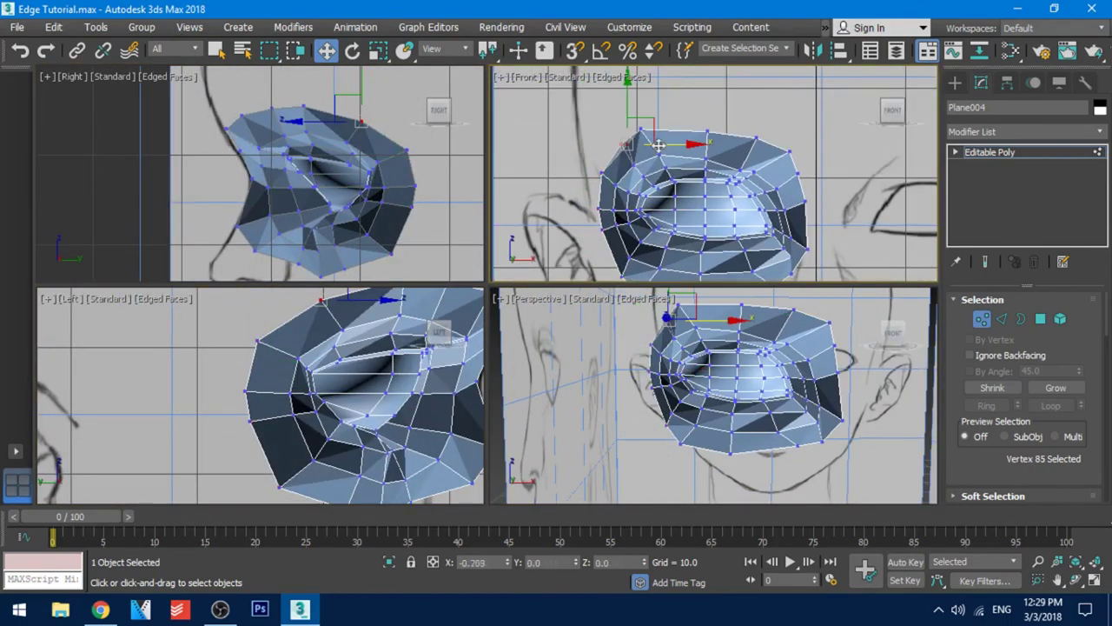
drag(652, 134, 686, 131)
click(646, 131)
scroll(764, 244, down, 1)
middle_drag(782, 269, 695, 219)
scroll(735, 215, down, 1)
mouse_move(716, 275)
middle_down()
mouse_move(678, 276)
mouse_move(641, 341)
mouse_move(692, 278)
middle_up()
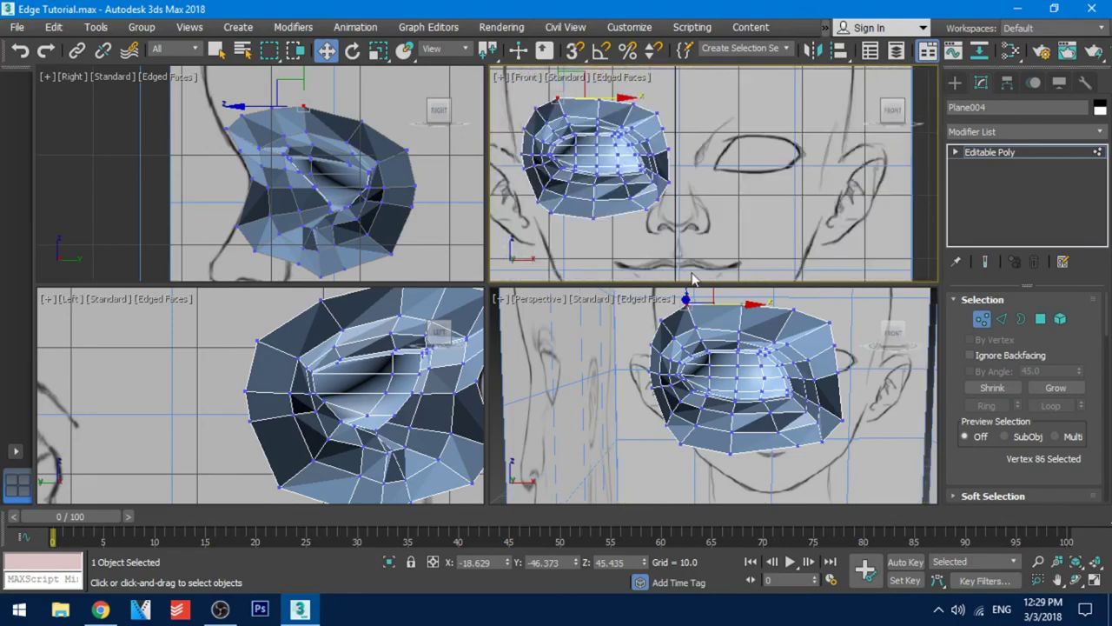
- Nudge the ring's inner-side vertex above the nostril slightly away from the centreline in the Front viewport and leave vertex editing
middle_drag(687, 207, 715, 229)
scroll(715, 228, up, 2)
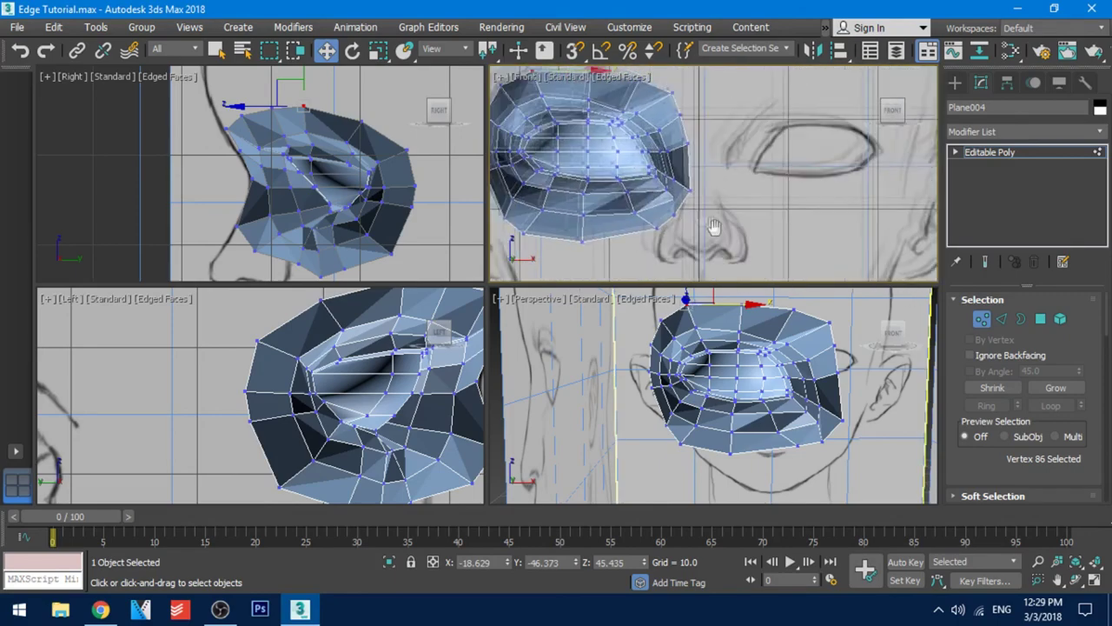
scroll(715, 229, down, 2)
click(697, 201)
drag(727, 201, 724, 200)
middle_drag(713, 165, 779, 161)
alt+middle_drag(787, 404, 813, 392)
scroll(812, 434, down, 3)
click(982, 321)
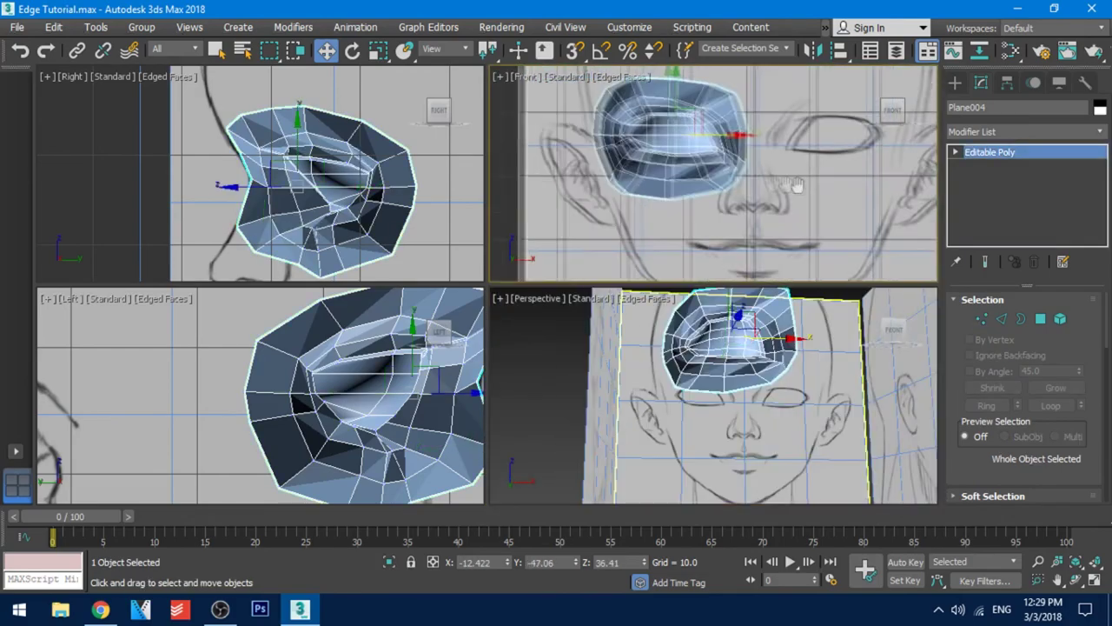
scroll(764, 183, down, 2)
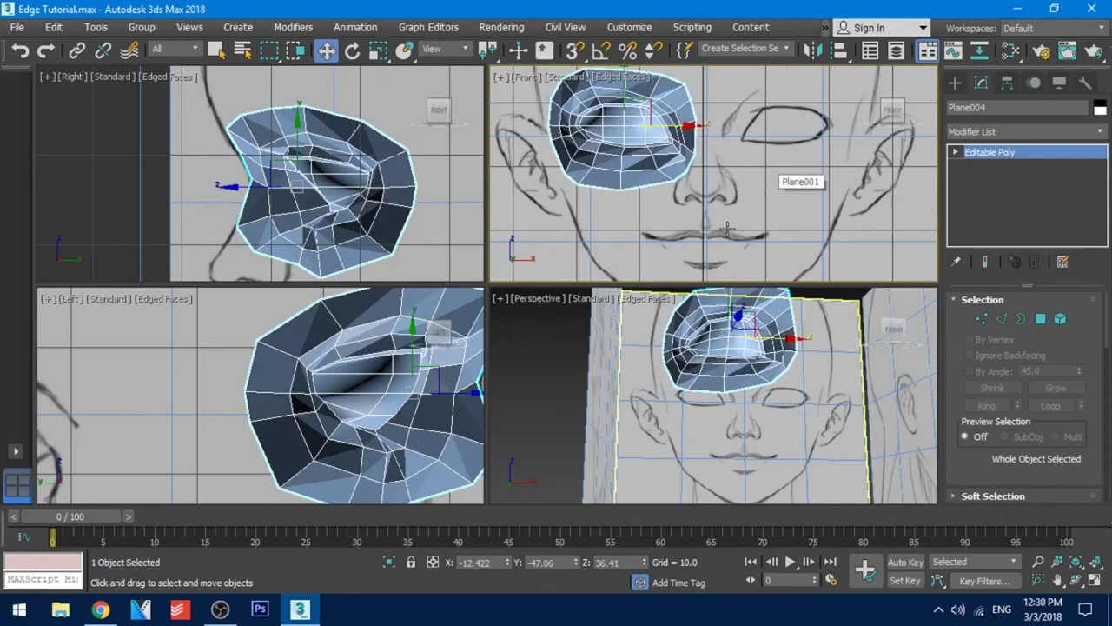
- Create a plane about 1.412 long and 4.281 wide across the nose in the Front viewport, with 2 length and 2 width segments
click(956, 84)
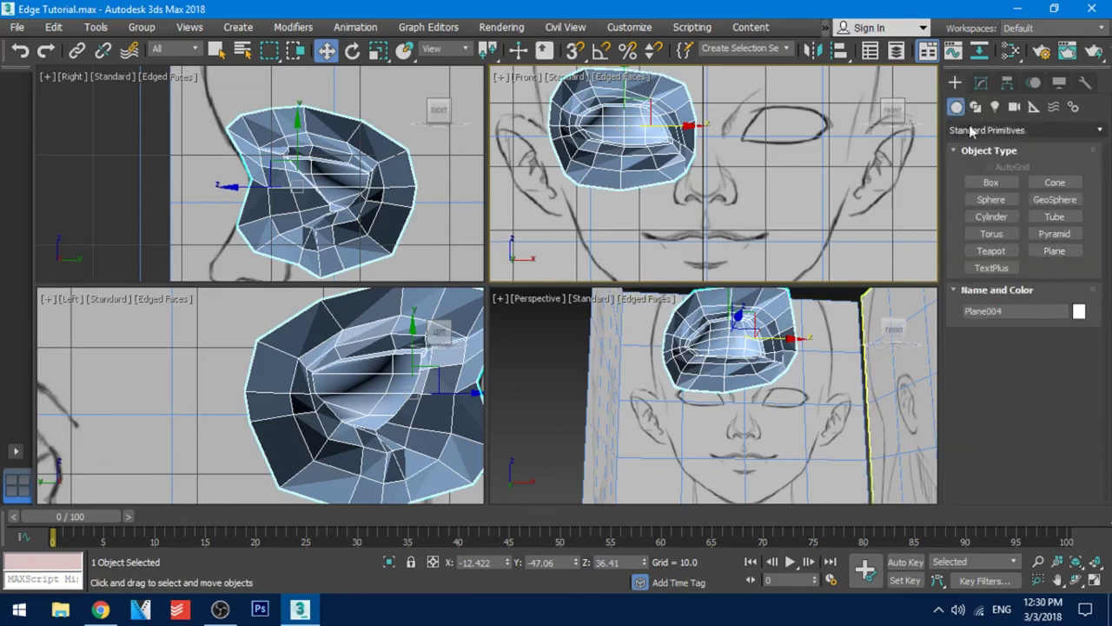
click(1055, 252)
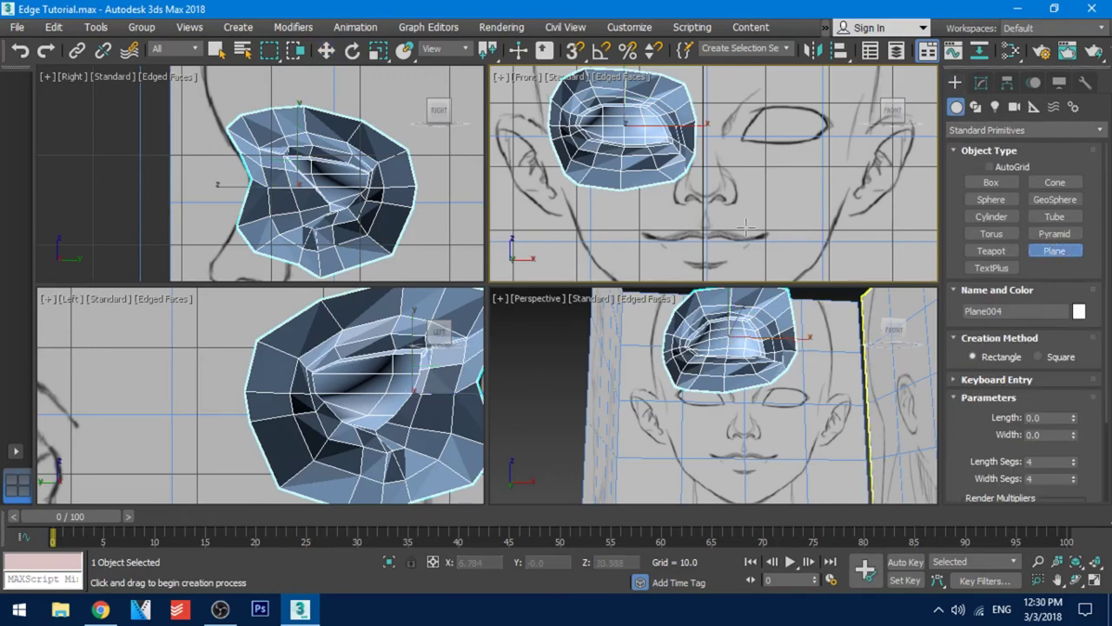
scroll(746, 227, up, 4)
scroll(755, 208, up, 3)
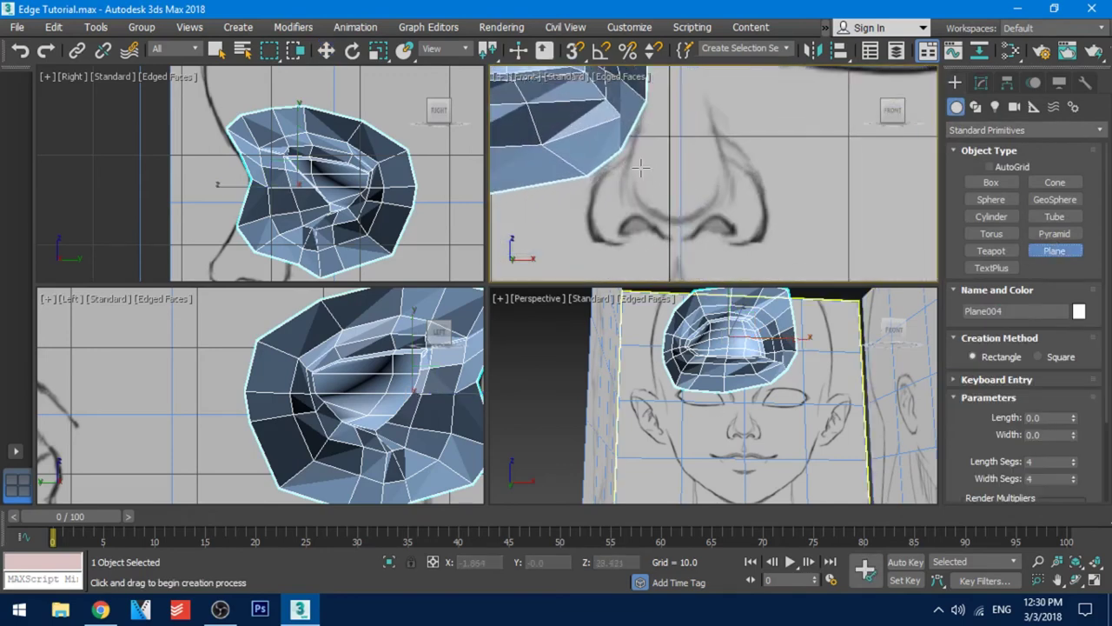
drag(644, 170, 716, 198)
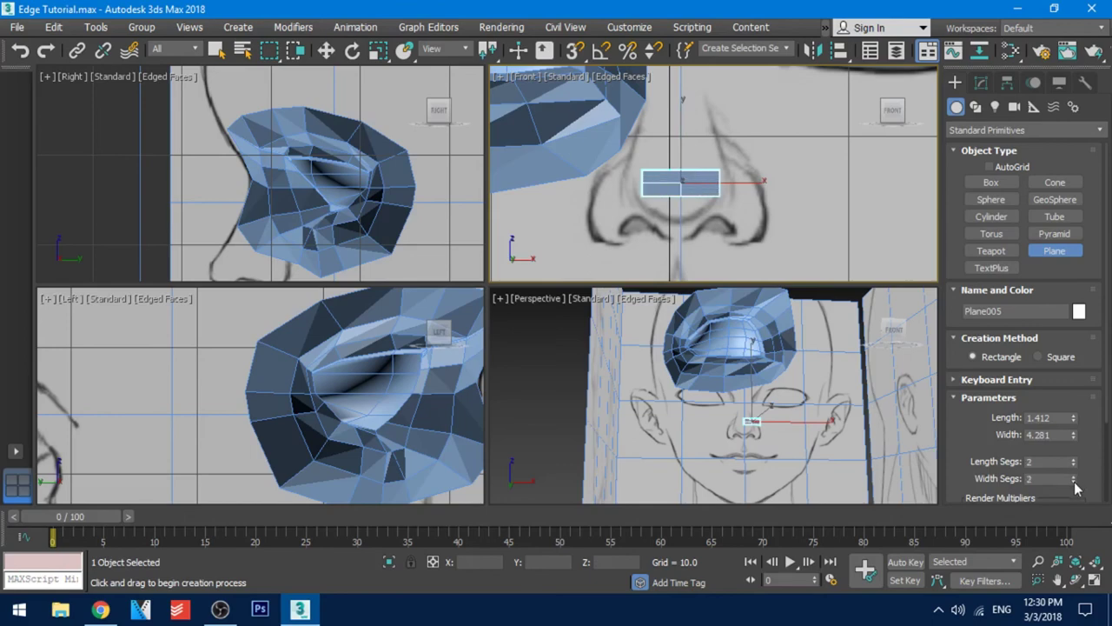
- Convert the new nose plane to an Editable Poly
right_click(701, 179)
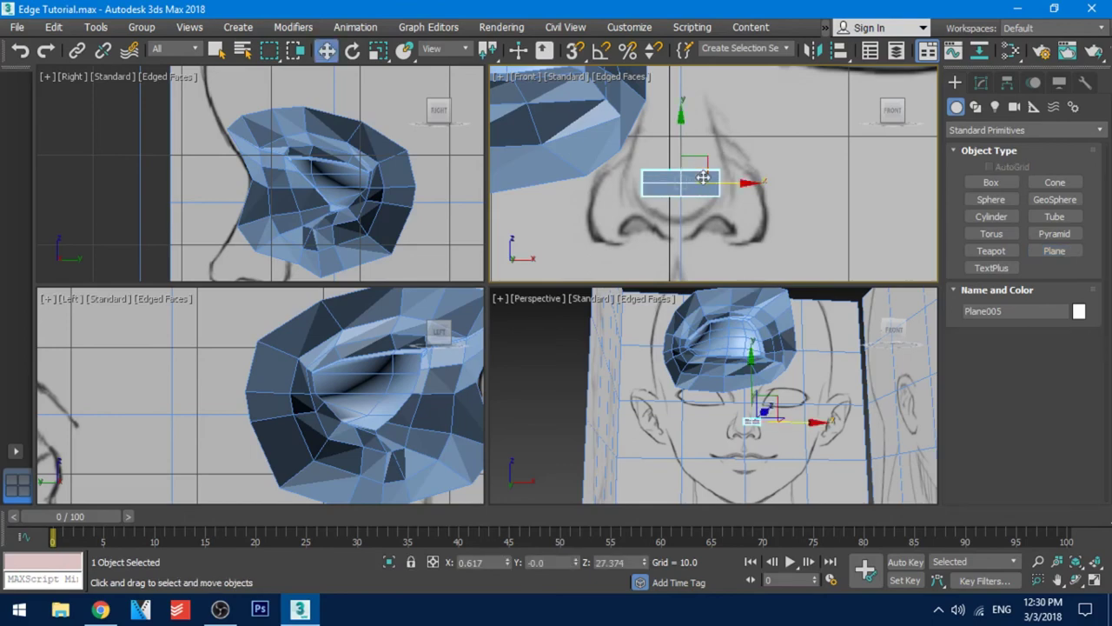
right_click(704, 177)
mouse_move(809, 341)
click(871, 355)
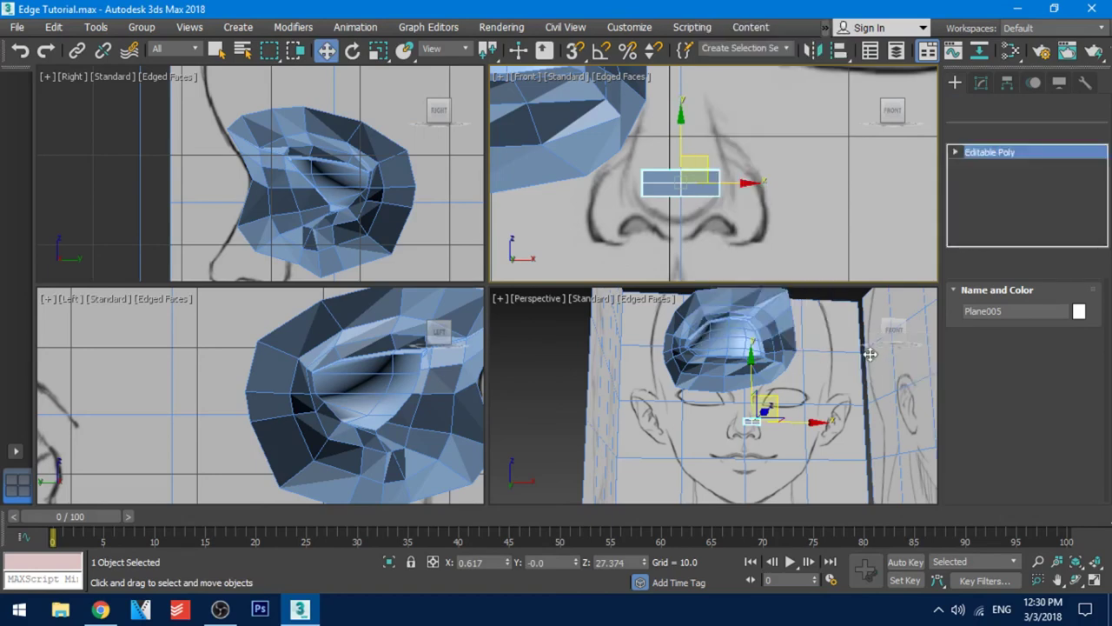
- Move the whole nose plane forward from the back of the head to the nose in the Right viewport
click(980, 320)
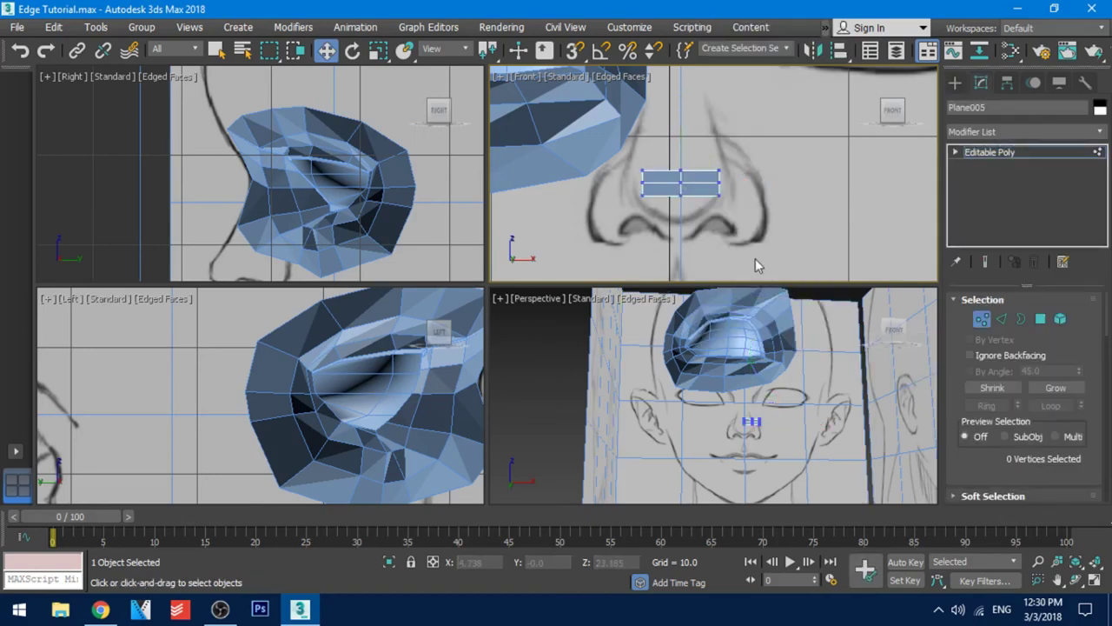
middle_drag(678, 230, 672, 221)
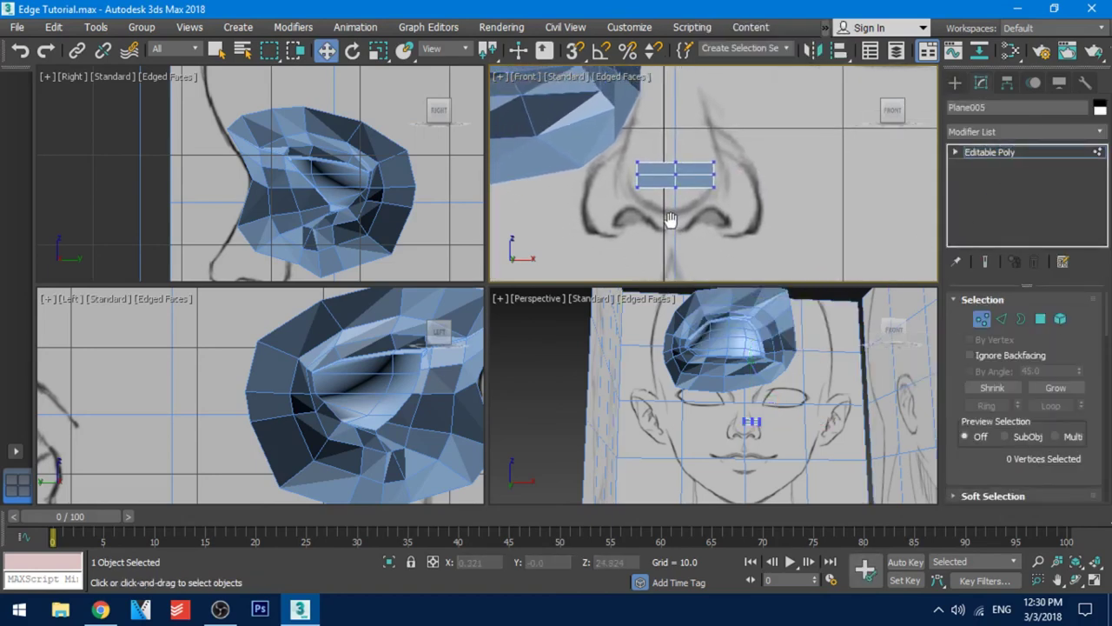
middle_drag(323, 267, 297, 172)
mouse_move(309, 217)
middle_down()
mouse_move(268, 206)
mouse_move(295, 214)
middle_up()
scroll(306, 219, down, 2)
middle_drag(365, 222, 319, 214)
scroll(319, 214, down, 2)
scroll(420, 211, down, 2)
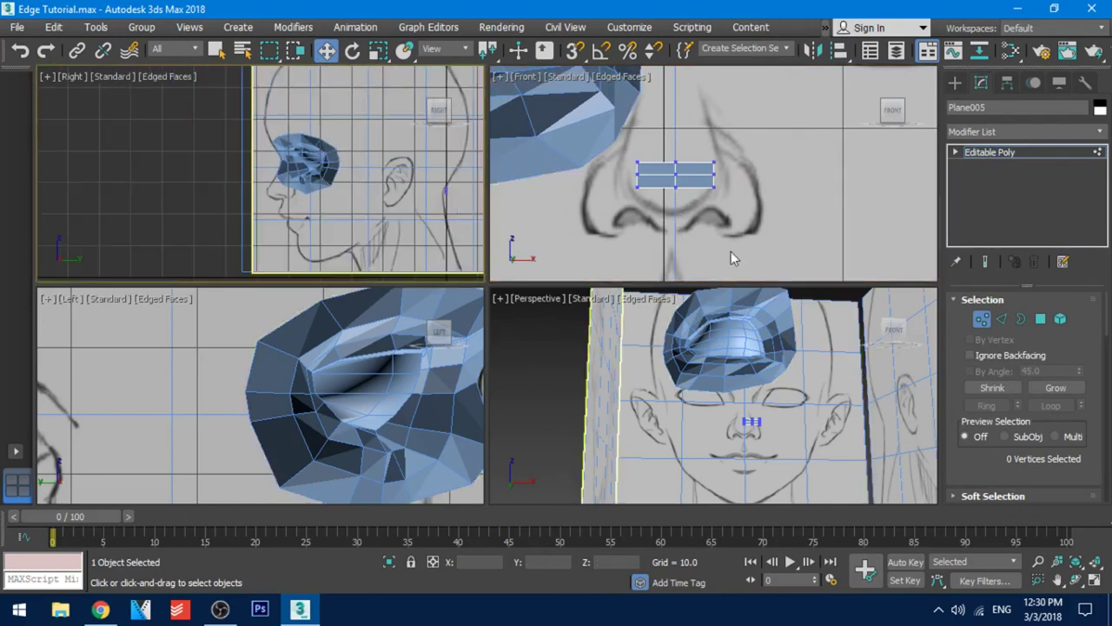
click(982, 322)
middle_click(499, 197)
middle_drag(428, 192, 390, 192)
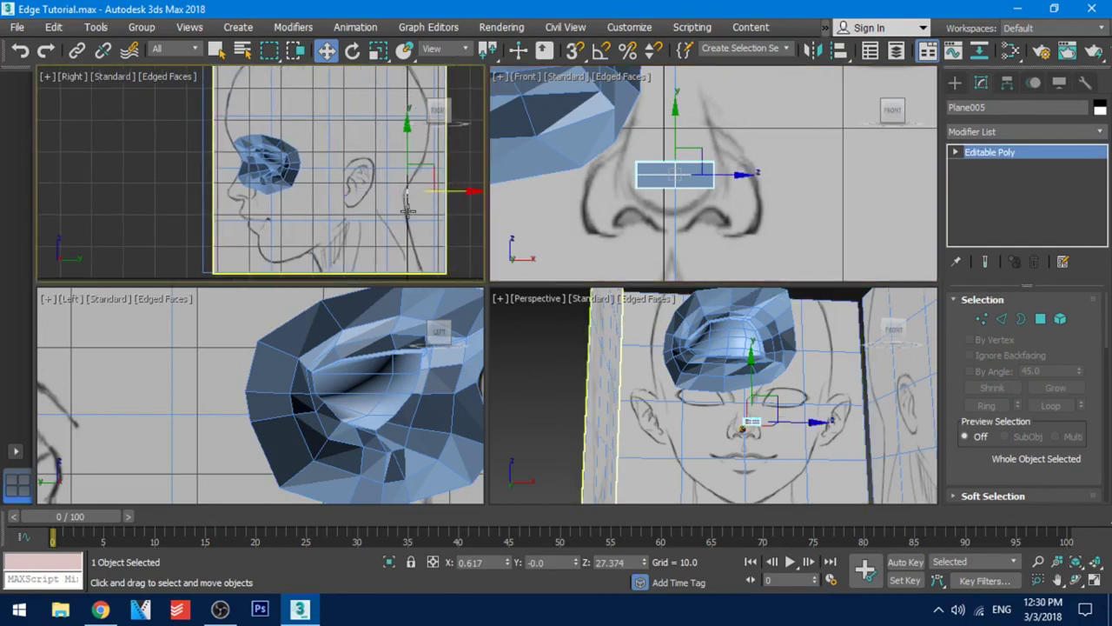
drag(460, 191, 283, 193)
- Fine-tune the nose plane's forward position so it sits on the nose tip outline in the Right viewport
mouse_move(271, 200)
middle_down()
mouse_move(479, 218)
mouse_move(447, 211)
mouse_move(385, 246)
middle_up()
scroll(479, 218, up, 4)
scroll(385, 205, up, 2)
scroll(343, 218, up, 3)
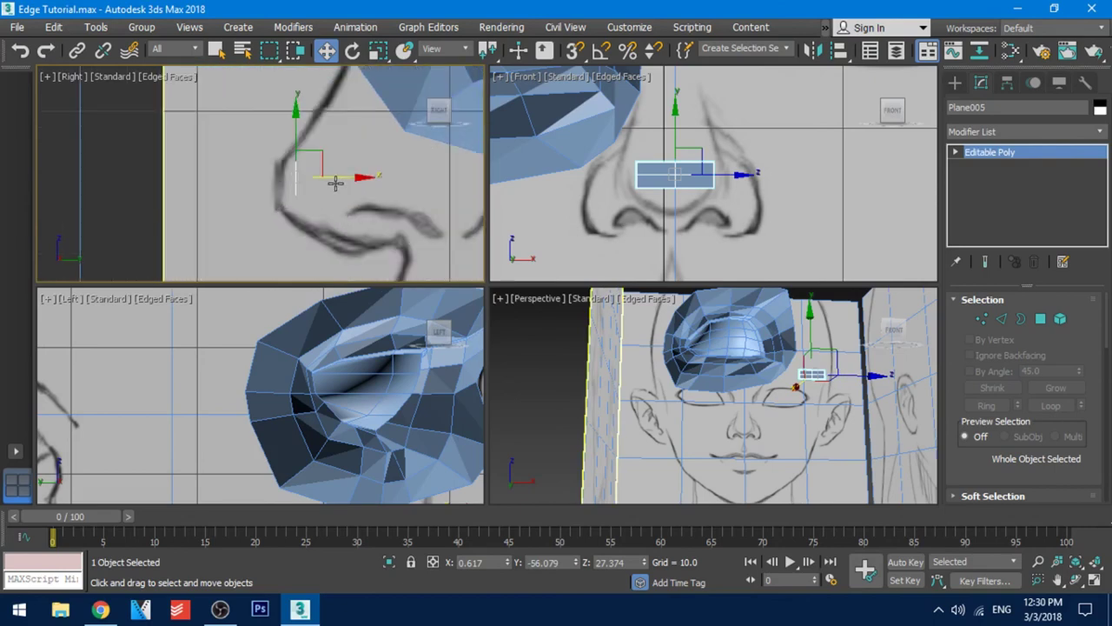
drag(335, 182, 320, 181)
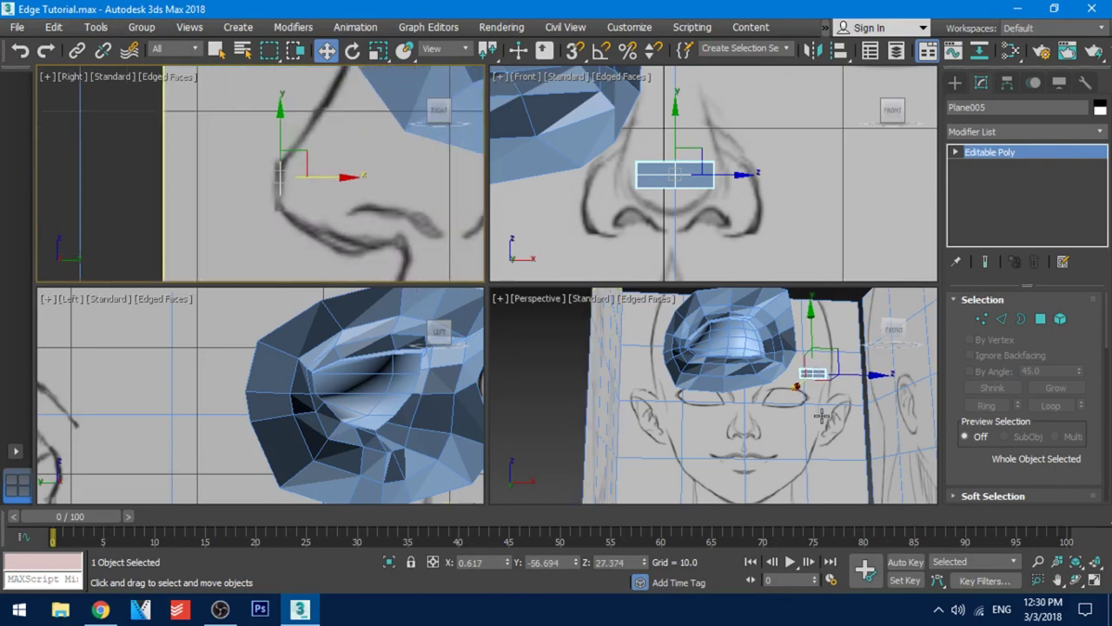
- Centre the nose plane on the nose in the Front viewport and check its alignment with the profile in the Left viewport
middle_drag(741, 208, 737, 225)
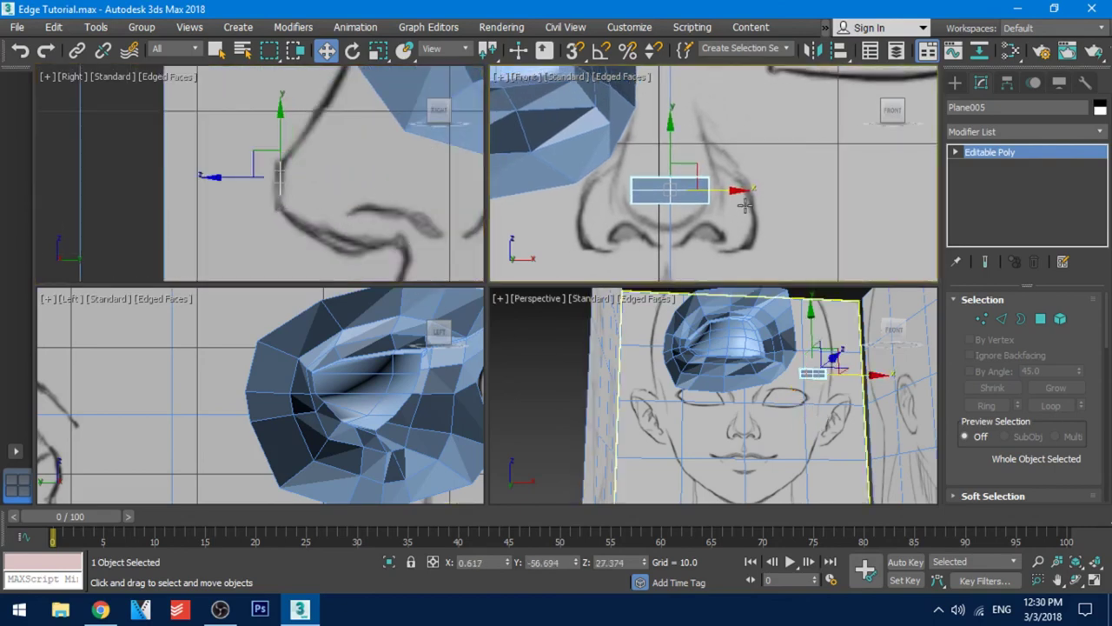
drag(724, 190, 720, 191)
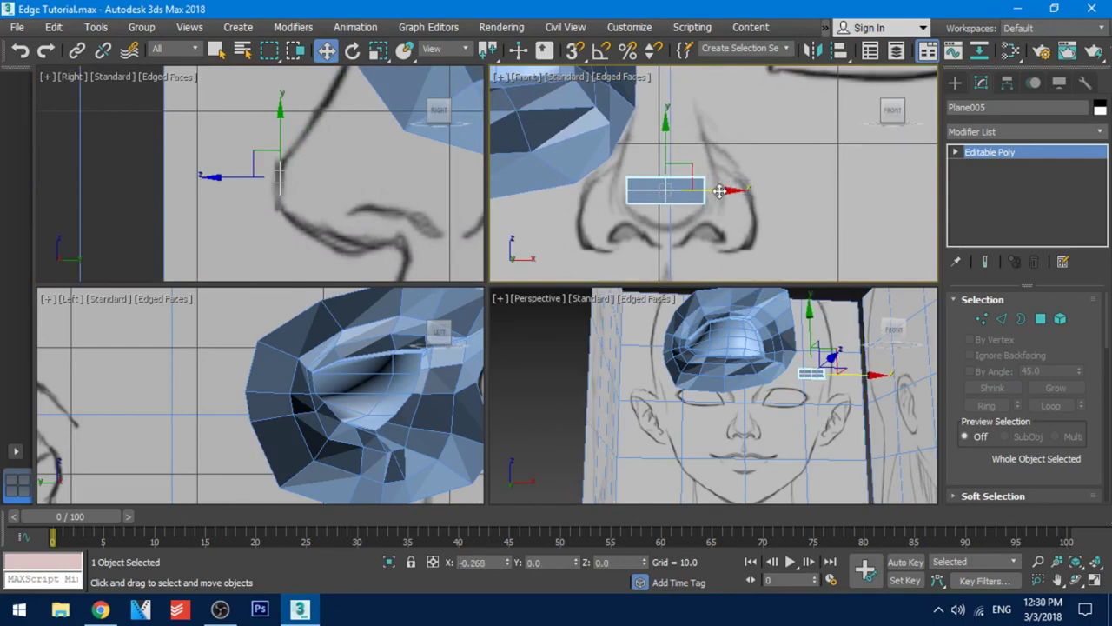
middle_drag(352, 456, 148, 356)
scroll(330, 415, up, 5)
middle_drag(357, 413, 322, 412)
drag(345, 387, 345, 387)
middle_drag(326, 190, 296, 225)
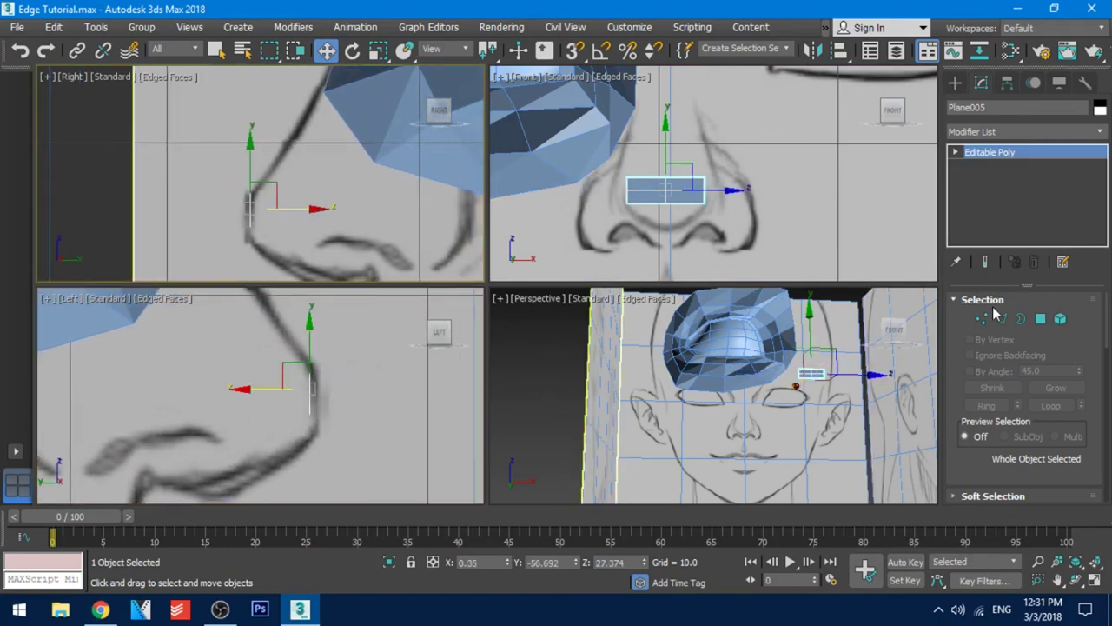
- Lower the nose plane's bottom row of vertices to the underside bend of the nose tip in the Right viewport
click(982, 318)
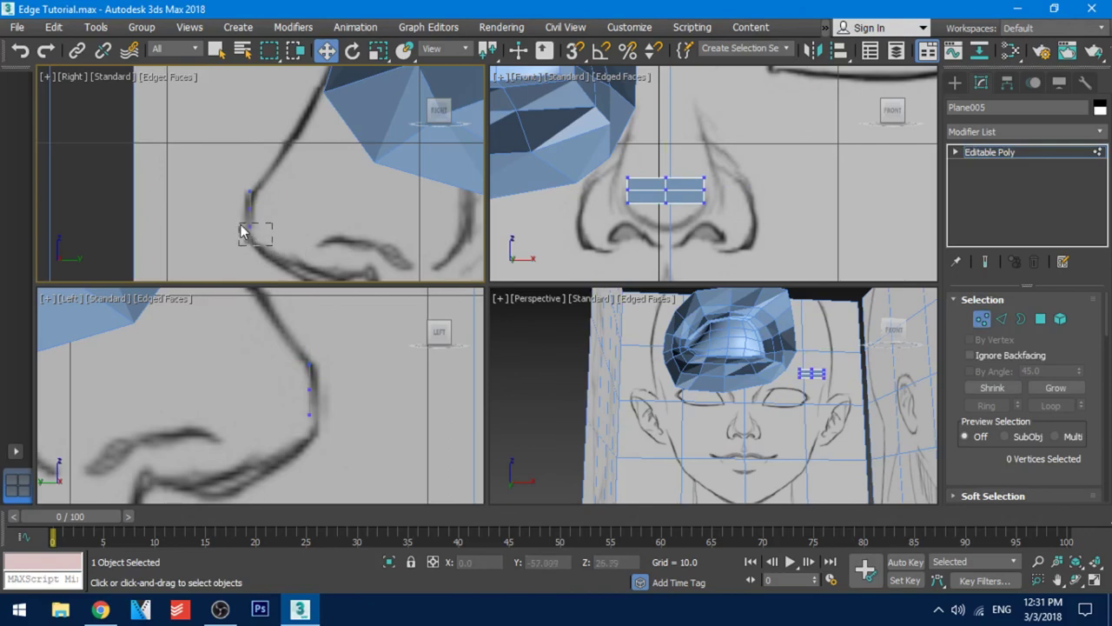
drag(241, 229, 288, 231)
drag(249, 191, 251, 199)
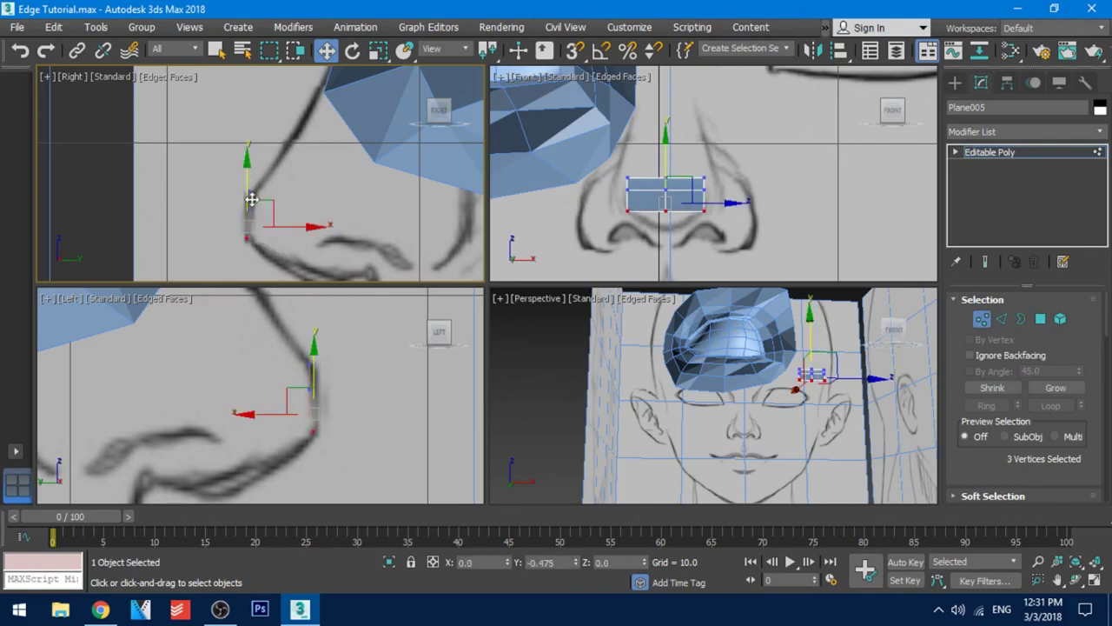
- Adjust the nose plane's middle, top and bottom vertex rows forward or back to follow the nose tip outline in the Right viewport
scroll(259, 223, up, 4)
middle_drag(276, 223, 310, 206)
drag(250, 162, 315, 169)
middle_drag(333, 191, 345, 238)
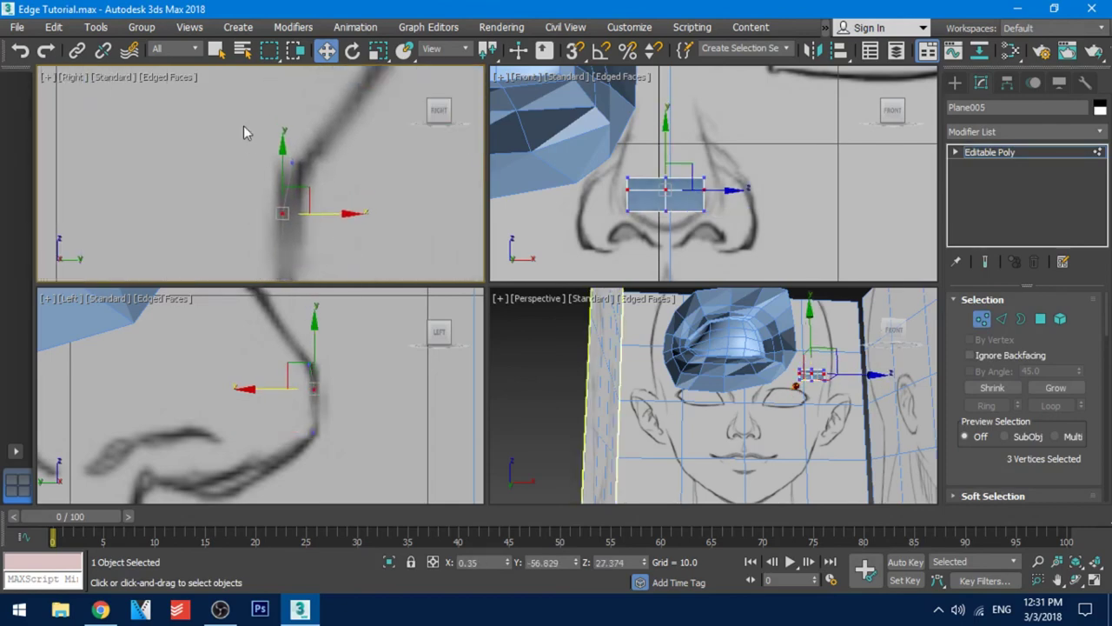
drag(337, 163, 344, 163)
middle_drag(349, 211, 298, 129)
drag(211, 212, 210, 210)
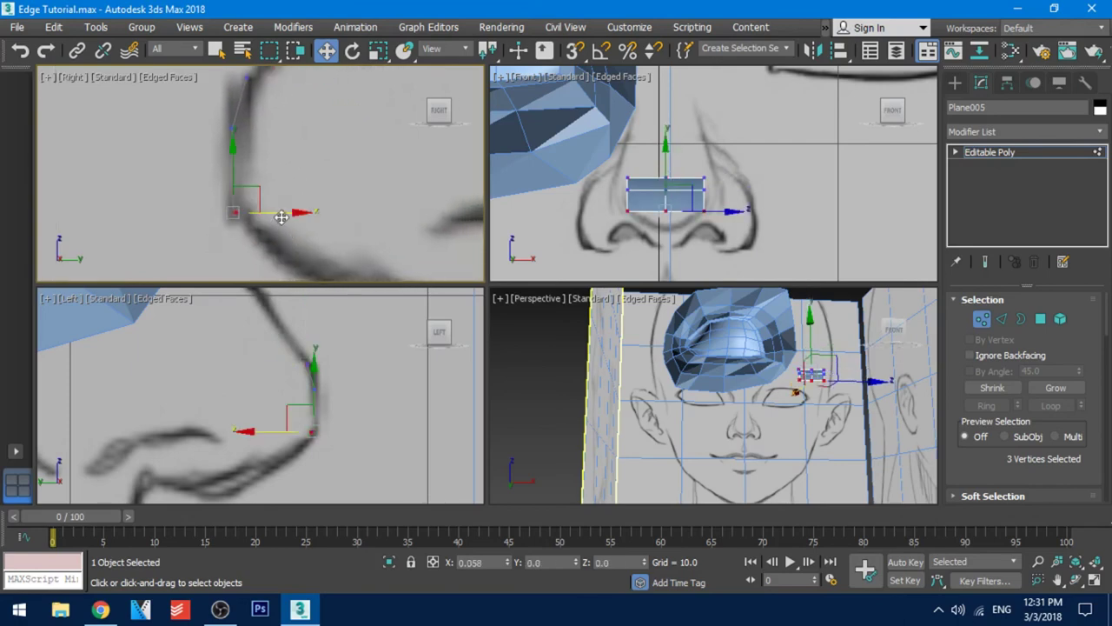
- Align the strip's bottom vertices with the side profile, then extrude its two bottom edges down around the nose tip
drag(282, 218, 286, 219)
key(2)
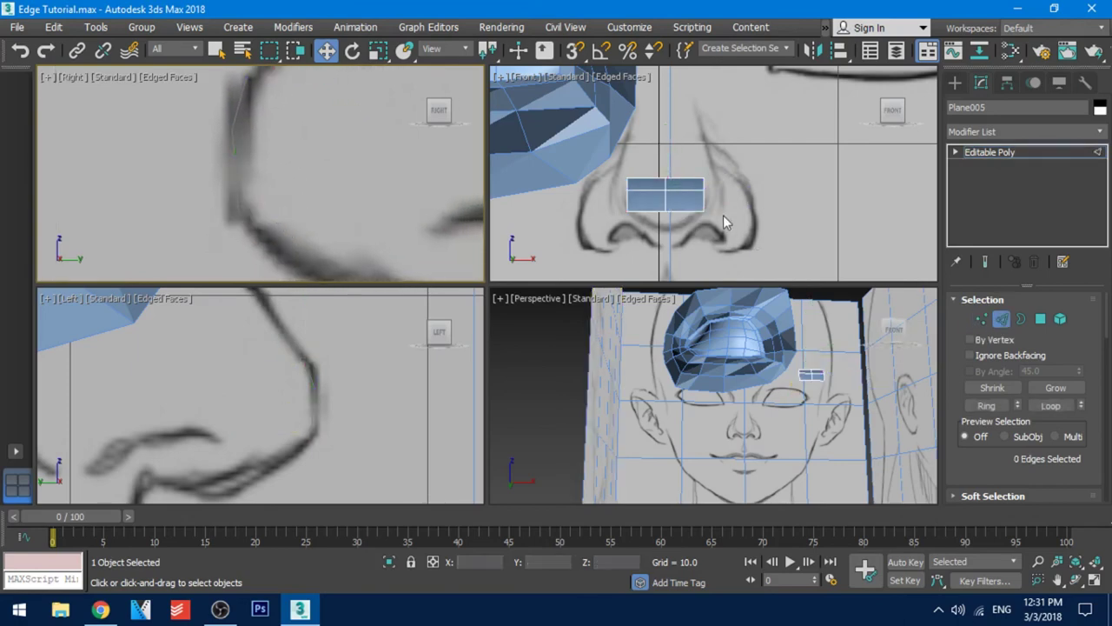
click(687, 210)
ctrl+click(640, 211)
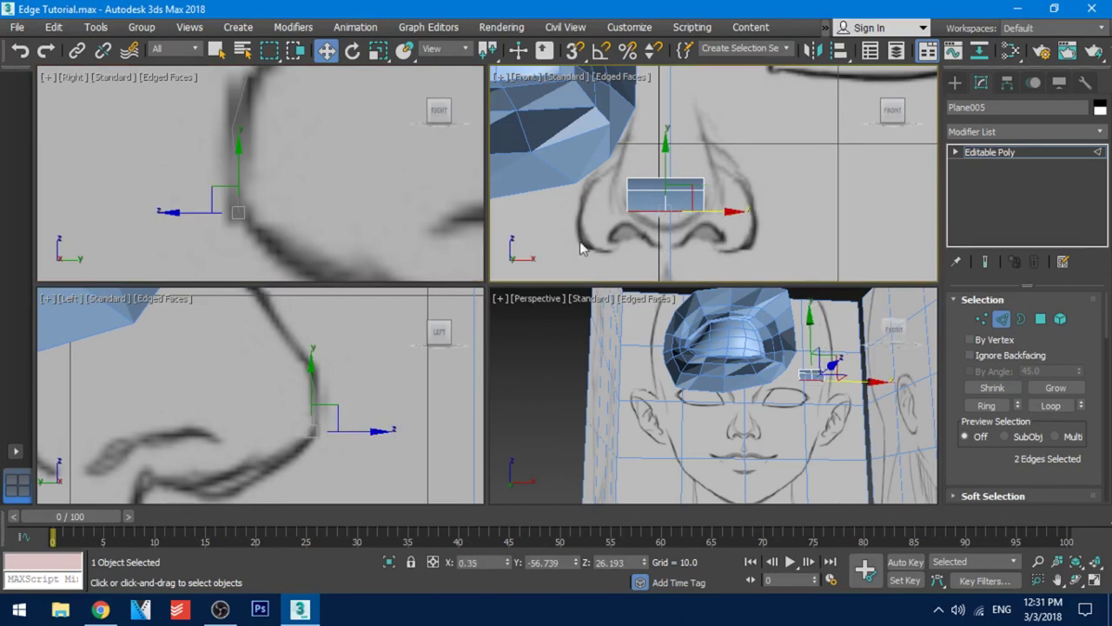
right_click(397, 242)
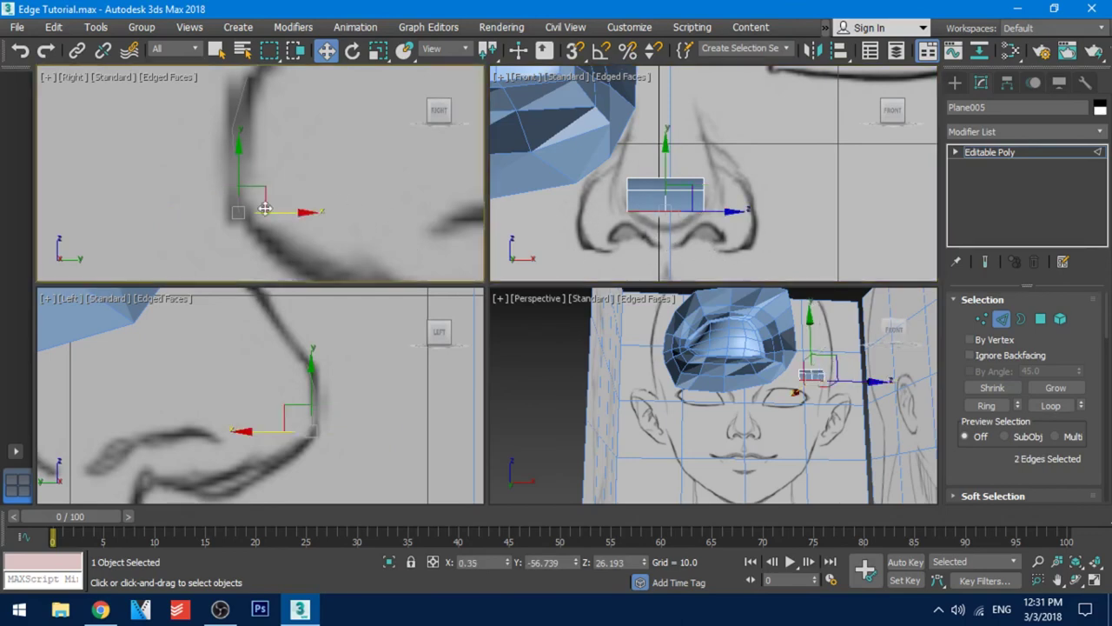
middle_drag(315, 229, 273, 234)
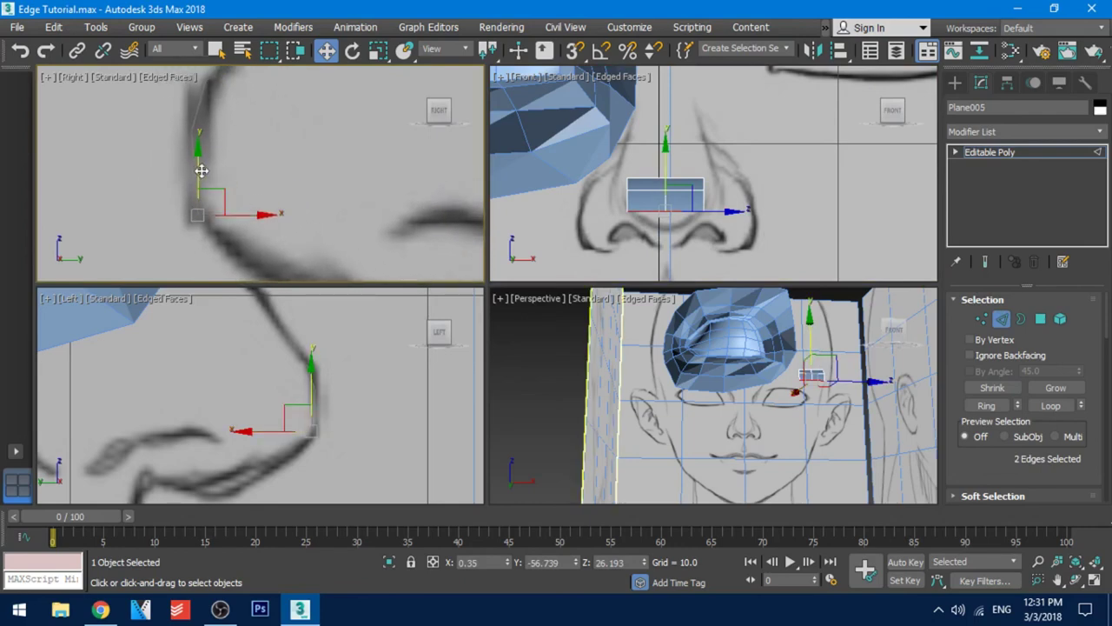
shift+drag(201, 171, 212, 241)
middle_drag(258, 234, 245, 147)
drag(233, 194, 306, 157)
- Extrude the strip's two lower edges back along the underside of the nose to its base
scroll(291, 192, down, 2)
middle_drag(280, 213, 144, 193)
shift+drag(176, 167, 265, 166)
drag(206, 129, 299, 192)
drag(291, 140, 292, 139)
- Extrude the lower edges around the nose base and down the profile between nose and upper lip
shift+drag(306, 167, 329, 209)
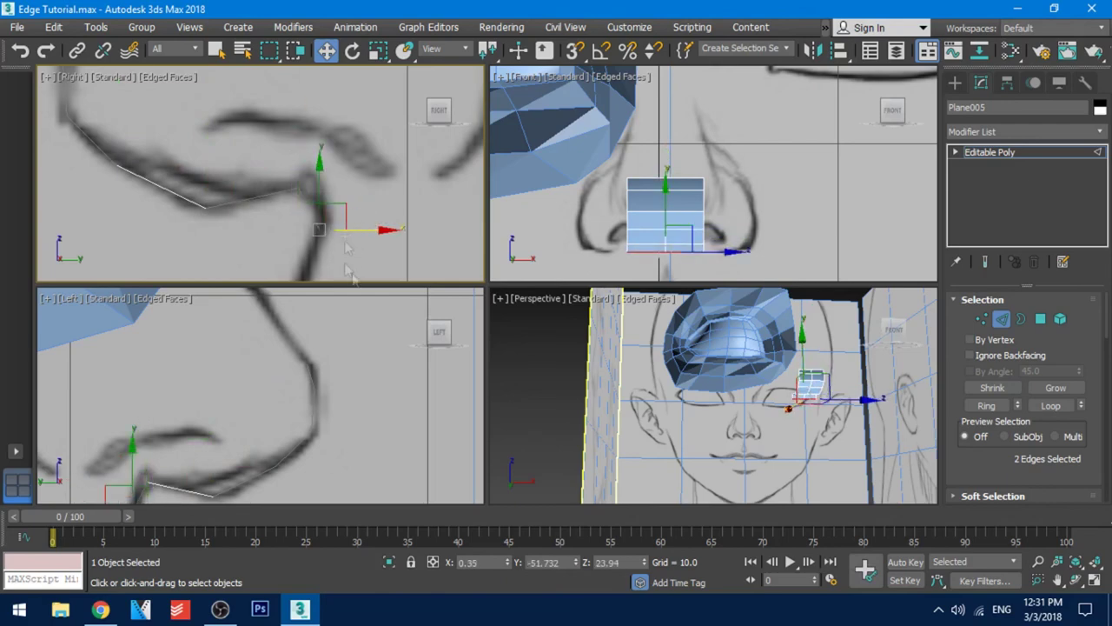
middle_drag(350, 261, 361, 199)
shift+drag(354, 146, 352, 231)
middle_drag(363, 217, 361, 141)
drag(370, 174, 346, 174)
middle_drag(304, 226, 351, 196)
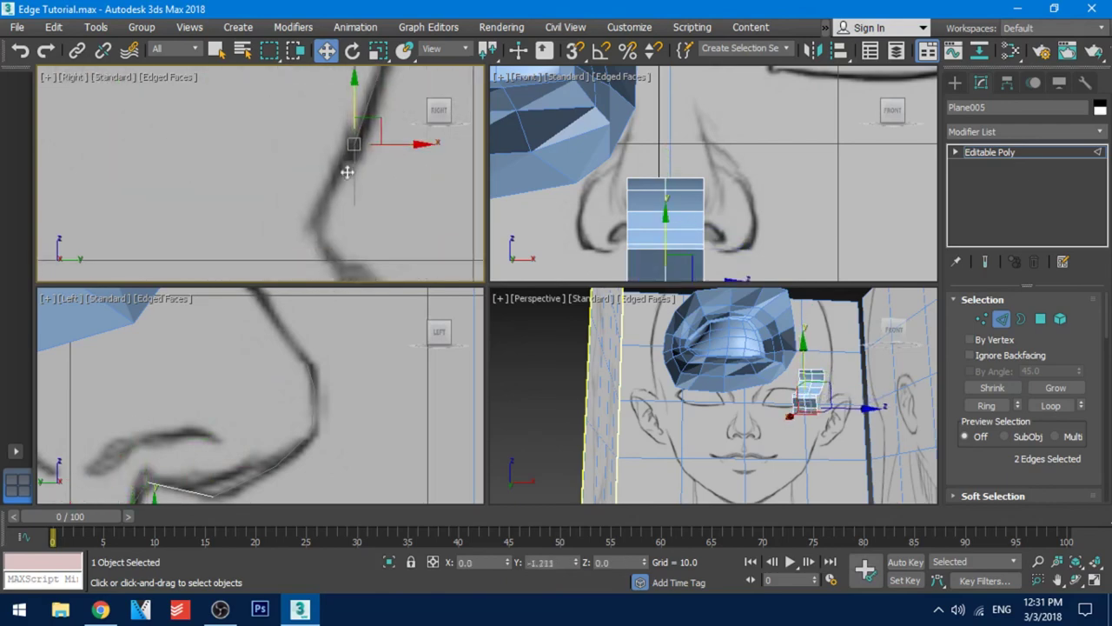
- Continue extruding the lower edges to the top of the upper lip, matching the side reference
shift+drag(355, 111, 355, 191)
drag(404, 224, 367, 227)
middle_drag(368, 228, 321, 146)
drag(272, 106, 274, 205)
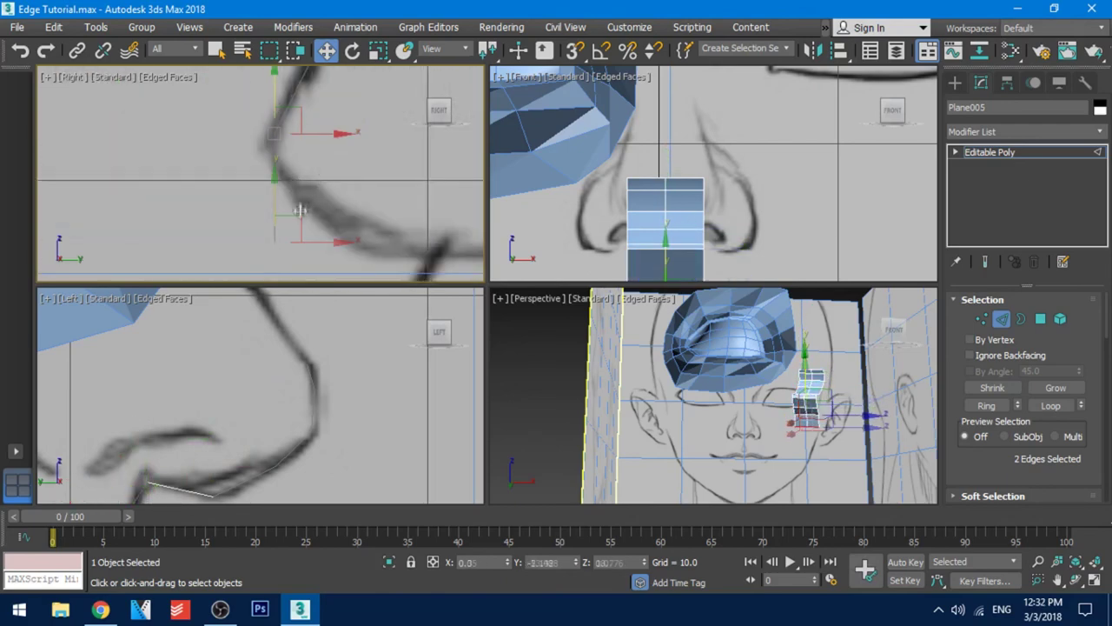
drag(320, 240, 370, 240)
drag(323, 205, 322, 134)
drag(359, 171, 313, 173)
- Extrude the edges over the upper lip's curve and inward to the mouth opening
shift+drag(284, 129, 301, 215)
drag(335, 255, 407, 198)
drag(356, 226, 359, 214)
middle_drag(417, 241, 247, 158)
shift+drag(302, 162, 375, 163)
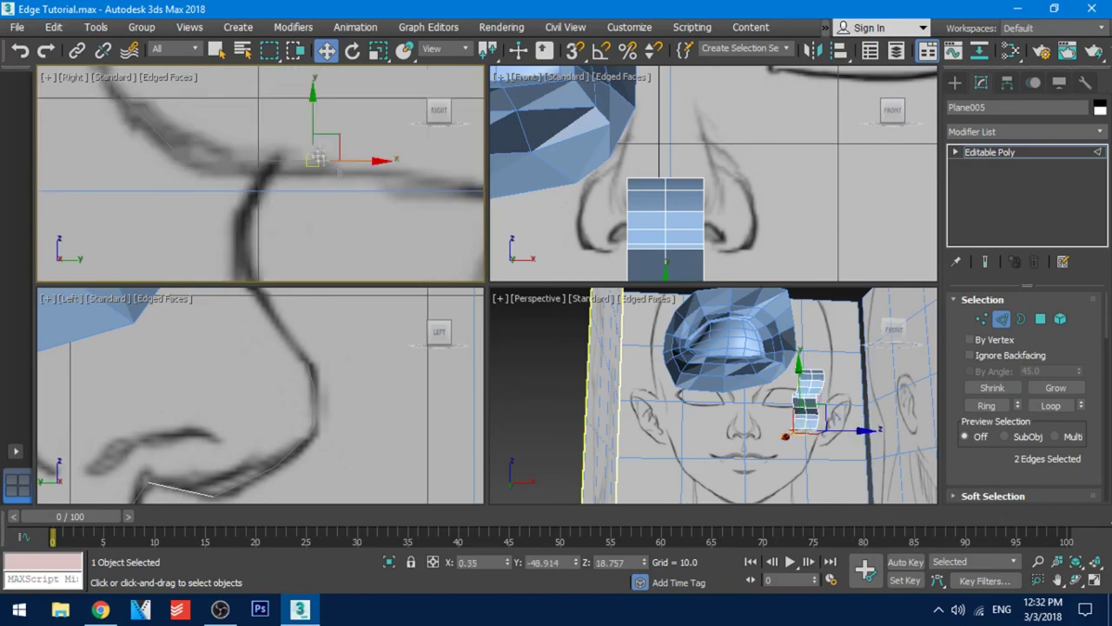
drag(313, 113, 289, 158)
middle_drag(290, 158, 335, 134)
- Extrude the edges from the mouth opening down around the front of the lower lip
shift+drag(315, 119, 314, 191)
drag(372, 217, 299, 216)
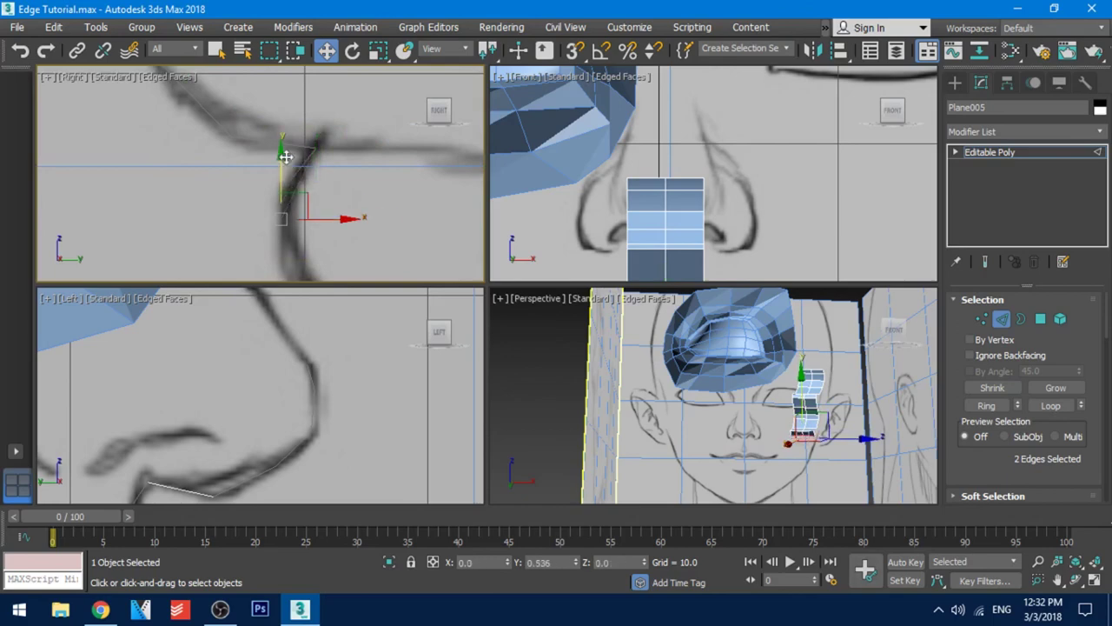
drag(286, 154, 286, 124)
middle_drag(323, 225, 282, 184)
shift+drag(243, 116, 259, 175)
shift+drag(259, 244, 260, 240)
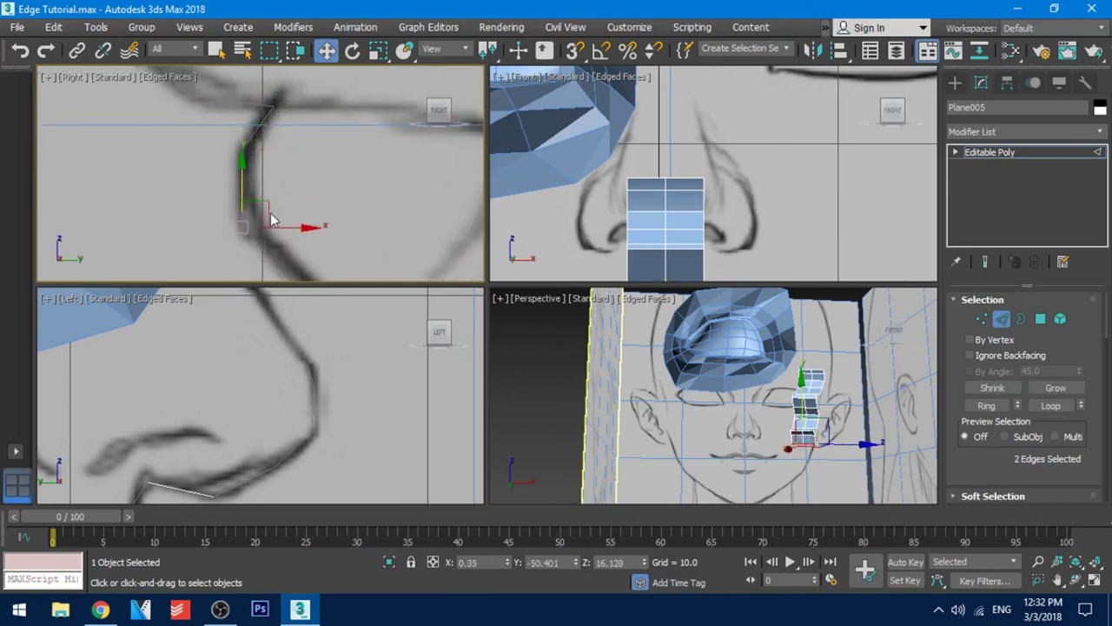
- Extrude the edges from the lower lip back to the crease above the chin
middle_drag(270, 218, 181, 146)
shift+drag(149, 129, 179, 228)
middle_drag(179, 226, 122, 183)
drag(154, 188, 271, 139)
middle_drag(272, 139, 231, 109)
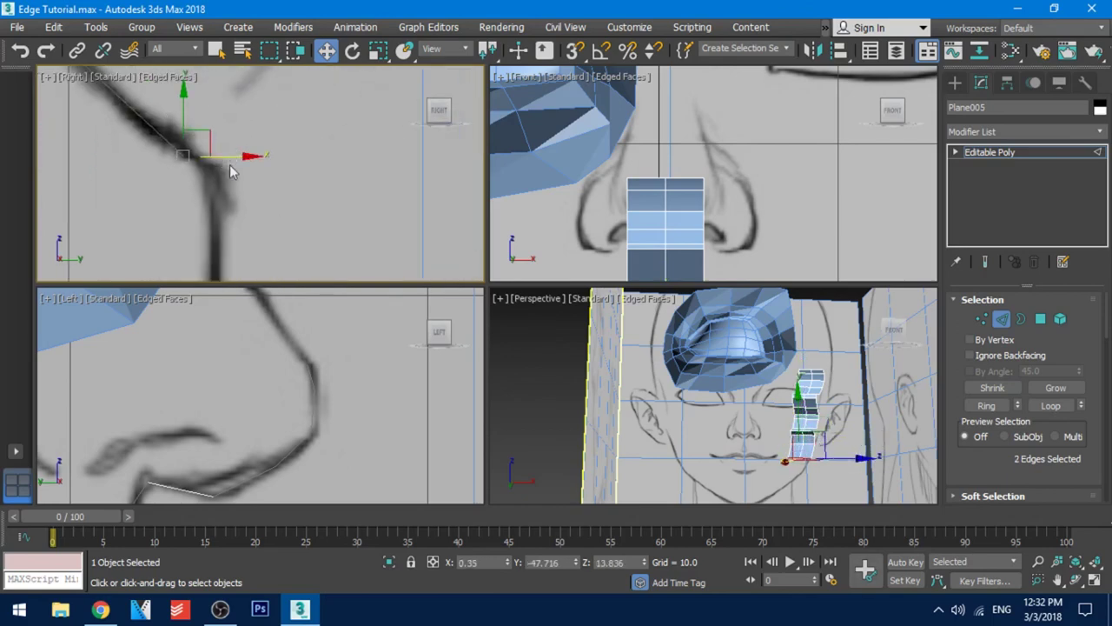
mouse_move(231, 160)
mouse_down()
mouse_move(272, 160)
mouse_move(221, 165)
mouse_up()
middle_drag(269, 216, 277, 129)
- Extrude the lower edges in several segments down the front curve of the chin
shift+drag(227, 75, 243, 240)
scroll(179, 114, down, 4)
middle_drag(242, 240, 164, 139)
shift+drag(160, 130, 165, 176)
drag(198, 208, 213, 203)
shift+drag(176, 165, 178, 210)
mouse_move(215, 251)
mouse_down()
mouse_move(263, 194)
mouse_move(216, 231)
mouse_up()
- Extend the strip under the chin and back along the jaw's underside towards the neck
drag(239, 261, 375, 246)
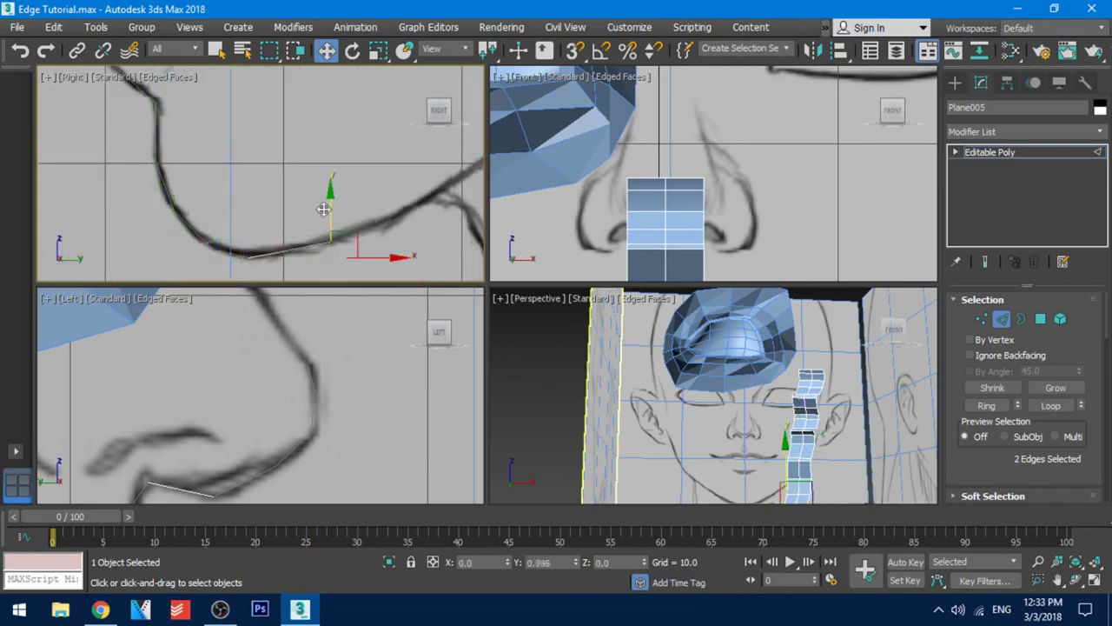
drag(324, 209, 325, 192)
shift+drag(377, 239, 455, 230)
drag(408, 193, 408, 163)
middle_drag(409, 254, 251, 243)
shift+drag(298, 199, 334, 190)
drag(266, 190, 275, 157)
- Select the strip's two top edges at the nose and extrude them up onto the lower nose bridge
scroll(277, 158, down, 4)
middle_drag(277, 158, 290, 255)
scroll(249, 197, up, 4)
scroll(249, 196, up, 2)
middle_drag(870, 181, 884, 181)
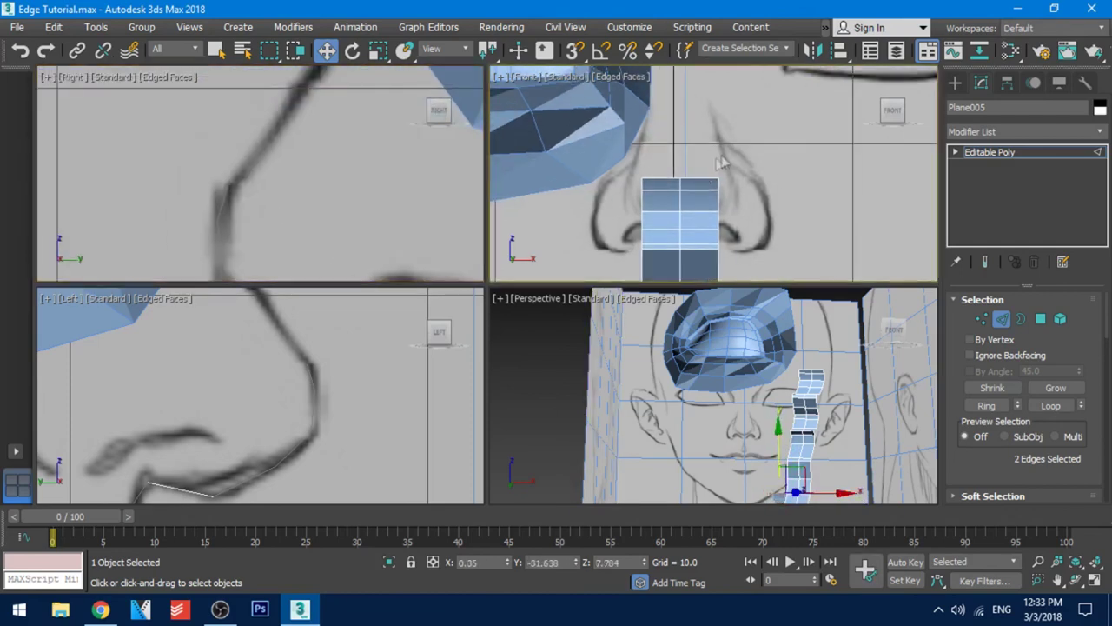
click(702, 179)
ctrl+click(665, 177)
middle_drag(301, 150, 301, 219)
shift+drag(233, 202, 233, 73)
drag(277, 123, 373, 125)
drag(332, 84, 334, 118)
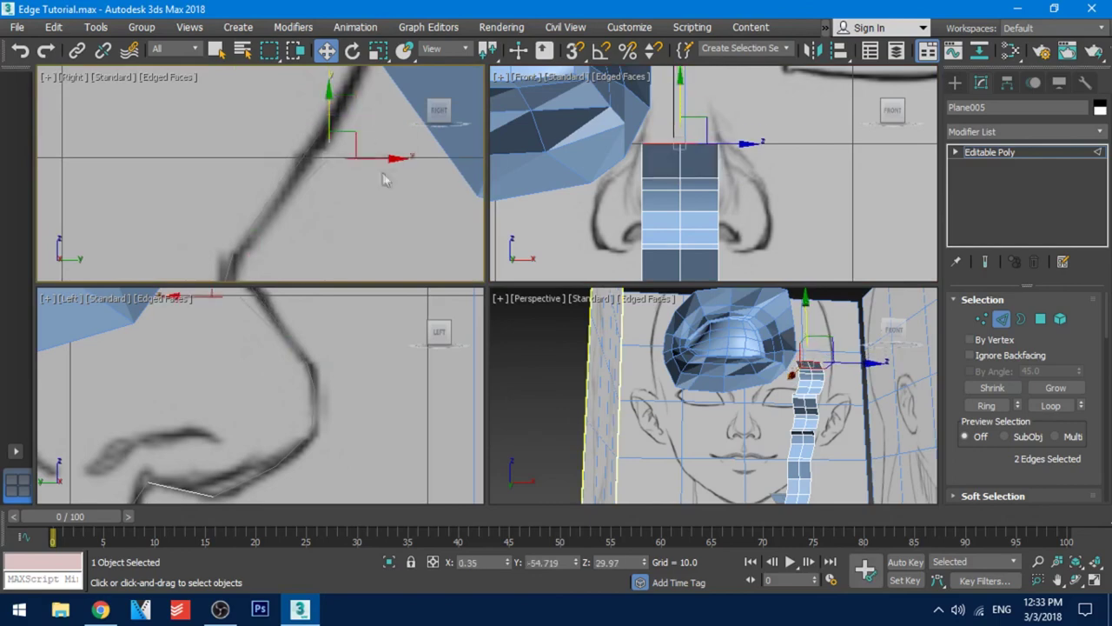
drag(378, 157, 358, 159)
- Extrude the top edges in two more segments up the nose bridge beside the eye mesh
middle_drag(354, 163, 327, 209)
shift+drag(287, 158, 293, 79)
drag(337, 115, 374, 124)
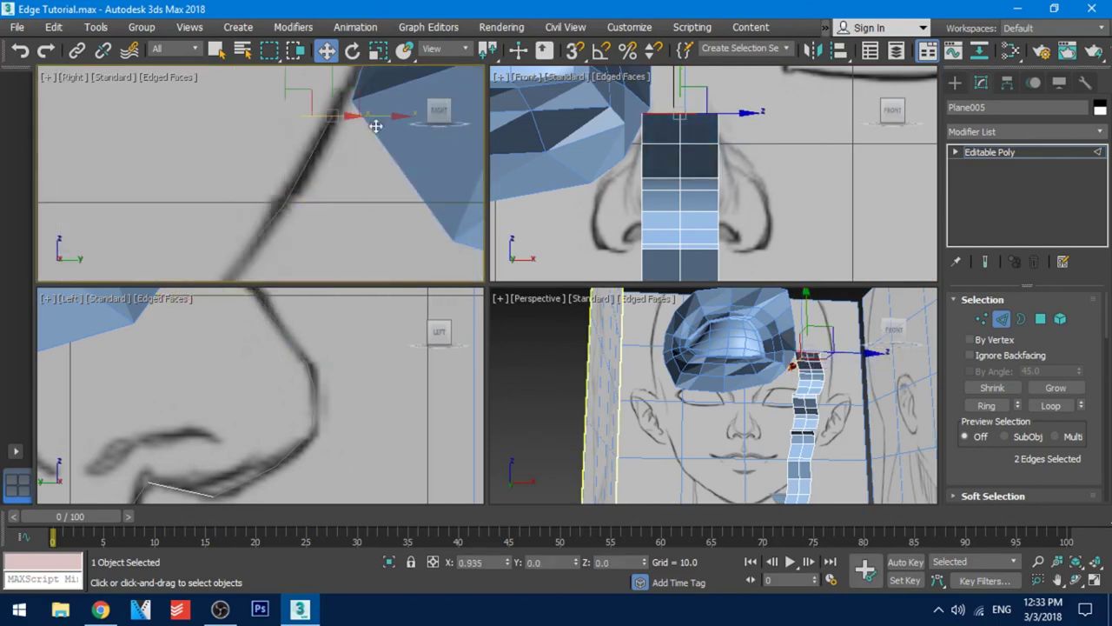
middle_drag(375, 125, 383, 232)
shift+drag(333, 181, 334, 76)
drag(379, 120, 426, 134)
middle_drag(403, 73, 295, 173)
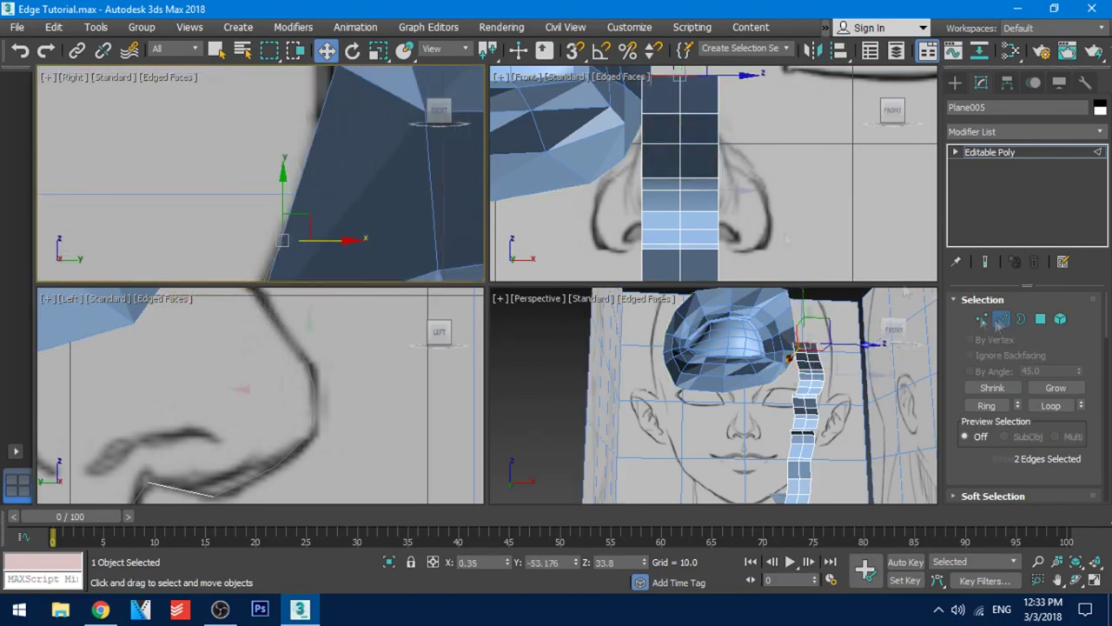
- Make the eye mesh see-through, then return to editing the profile strip's edges
key(2)
click(310, 186)
key(alt+x)
click(665, 209)
key(2)
scroll(338, 241, down, 3)
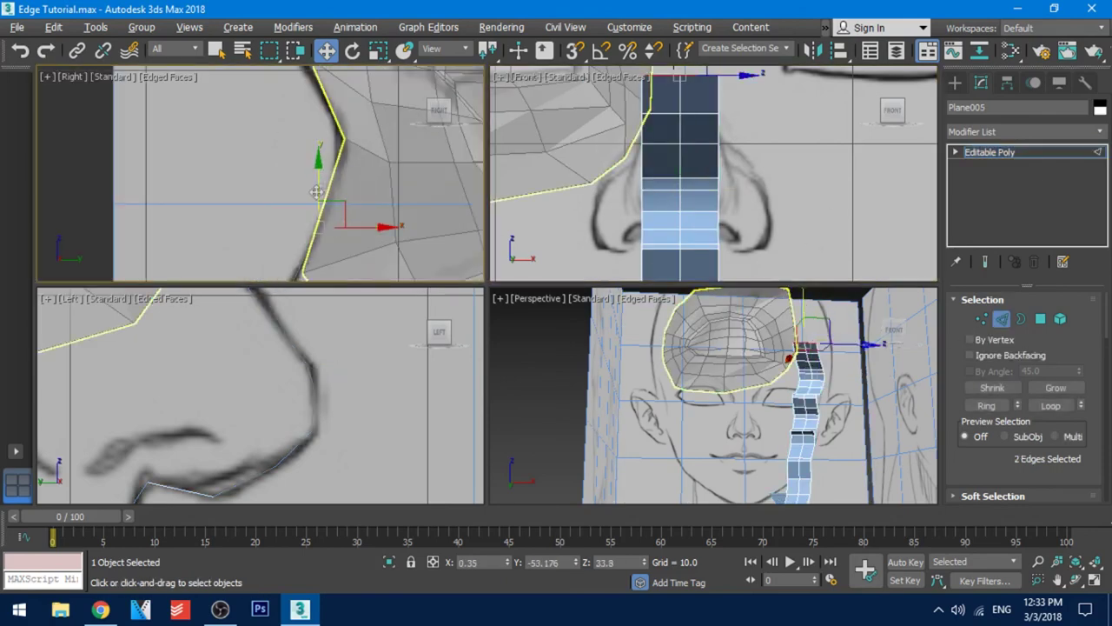
- Extrude the top edges past the deepest point of the nose bridge towards the brow
shift+drag(318, 189, 319, 109)
drag(372, 154, 394, 155)
middle_drag(394, 155, 391, 205)
shift+drag(339, 163, 340, 109)
drag(384, 147, 379, 147)
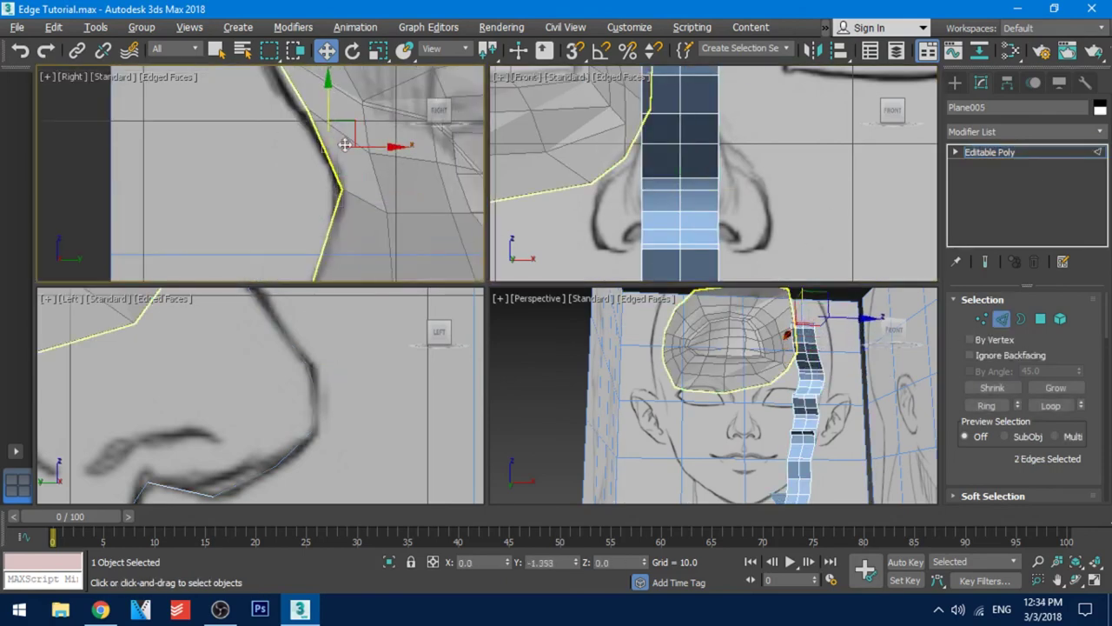
drag(333, 118, 332, 143)
- Extrude the top edges up past the brow and align them with the lower forehead profile
middle_drag(334, 144, 368, 220)
shift+drag(366, 217, 365, 84)
drag(407, 115, 327, 116)
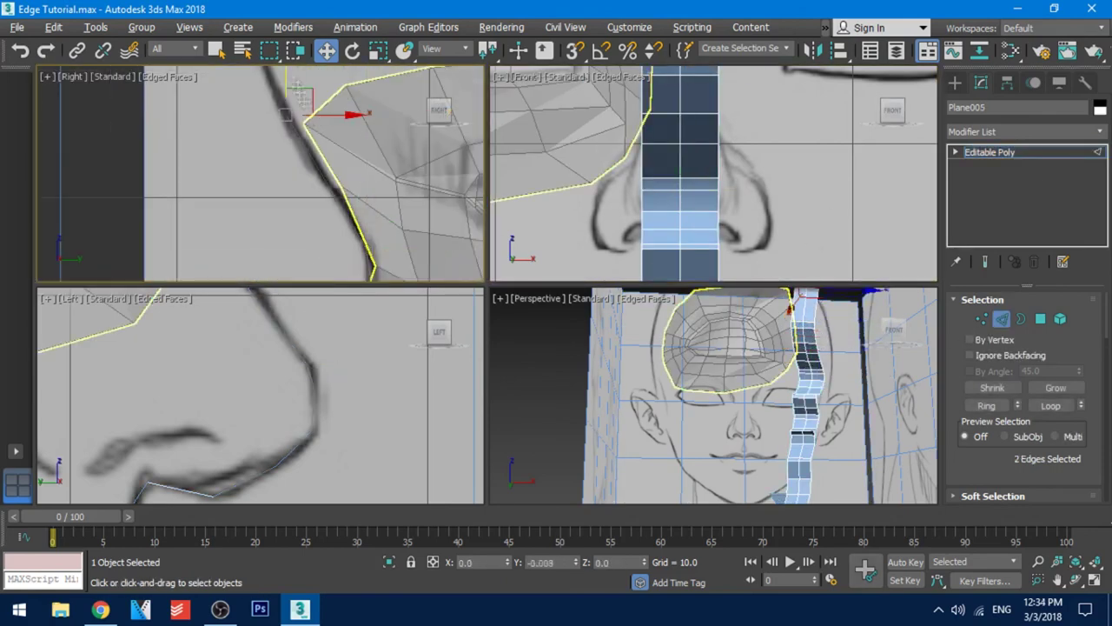
drag(288, 81, 287, 120)
drag(323, 153, 344, 152)
- Add two more segments to the strip up the forehead, following the side reference outline
middle_drag(334, 154, 401, 202)
shift+drag(377, 158, 376, 54)
drag(405, 95, 356, 94)
middle_drag(351, 94, 335, 219)
shift+drag(334, 218, 334, 115)
drag(366, 149, 354, 149)
- Extrude the top edges in two long segments along the upper forehead's backward curve
middle_drag(314, 114, 376, 262)
shift+drag(382, 226, 394, 56)
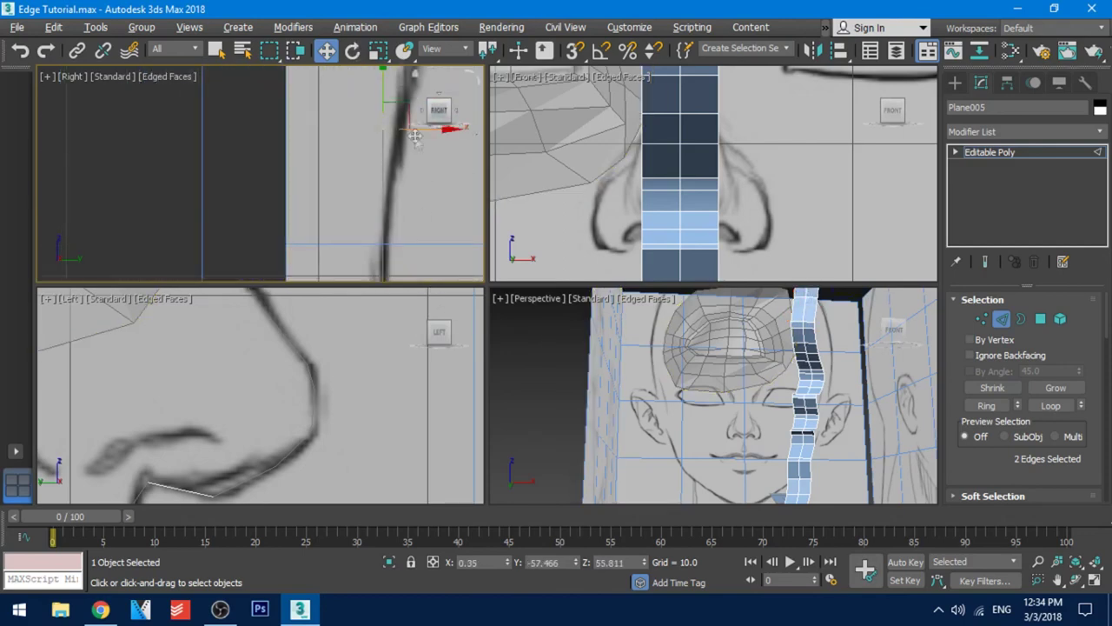
drag(418, 128, 432, 127)
middle_drag(425, 213, 385, 330)
shift+drag(357, 202, 359, 65)
drag(391, 106, 430, 106)
scroll(319, 185, down, 5)
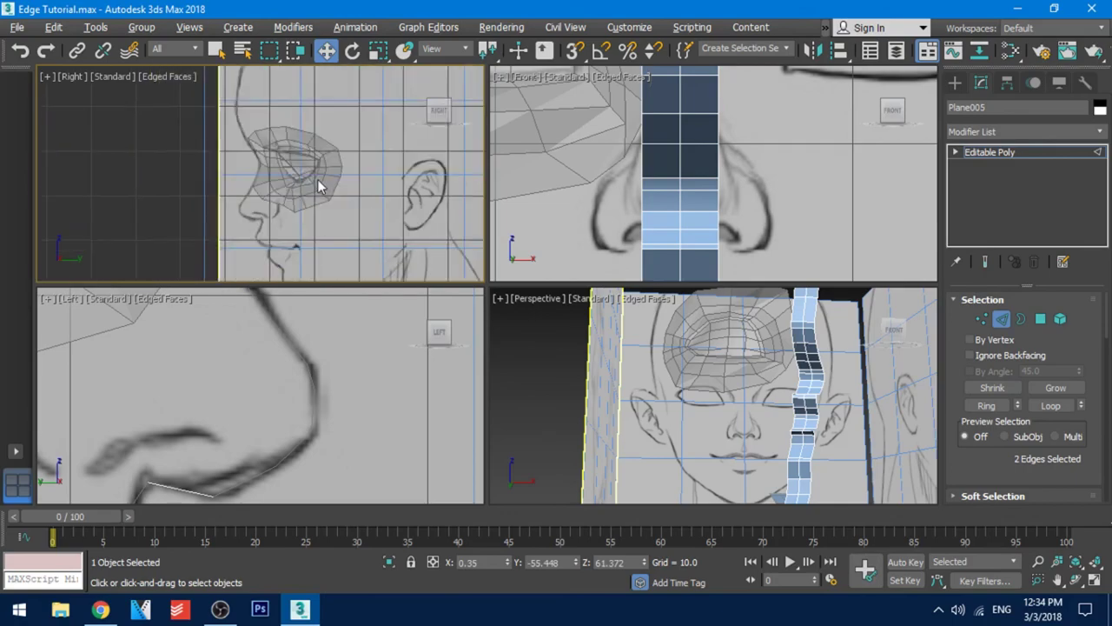
- Leave edge editing on the strip and restore the eye mesh to opaque display
alt+middle_drag(841, 443, 687, 426)
scroll(692, 419, down, 4)
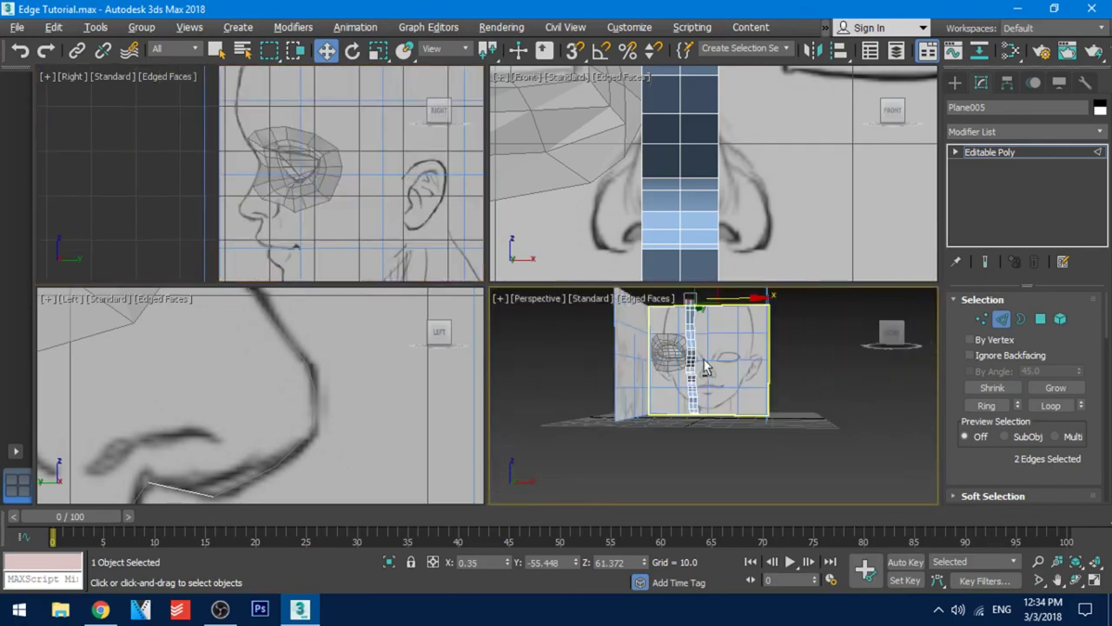
alt+middle_drag(703, 360, 668, 347)
click(669, 348)
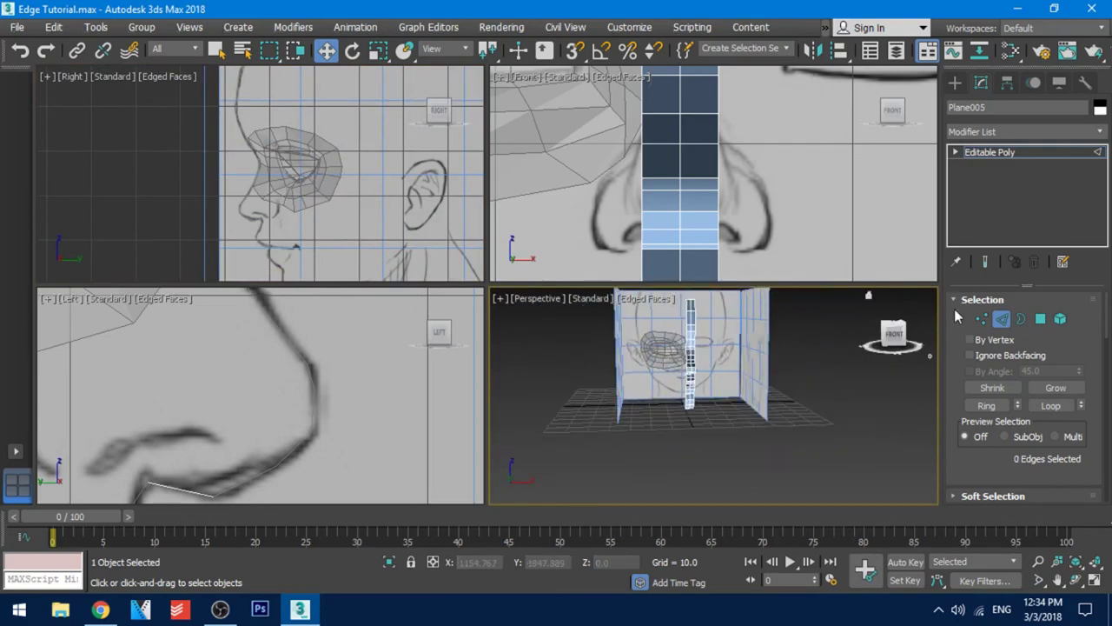
click(1008, 323)
scroll(665, 363, up, 5)
click(683, 361)
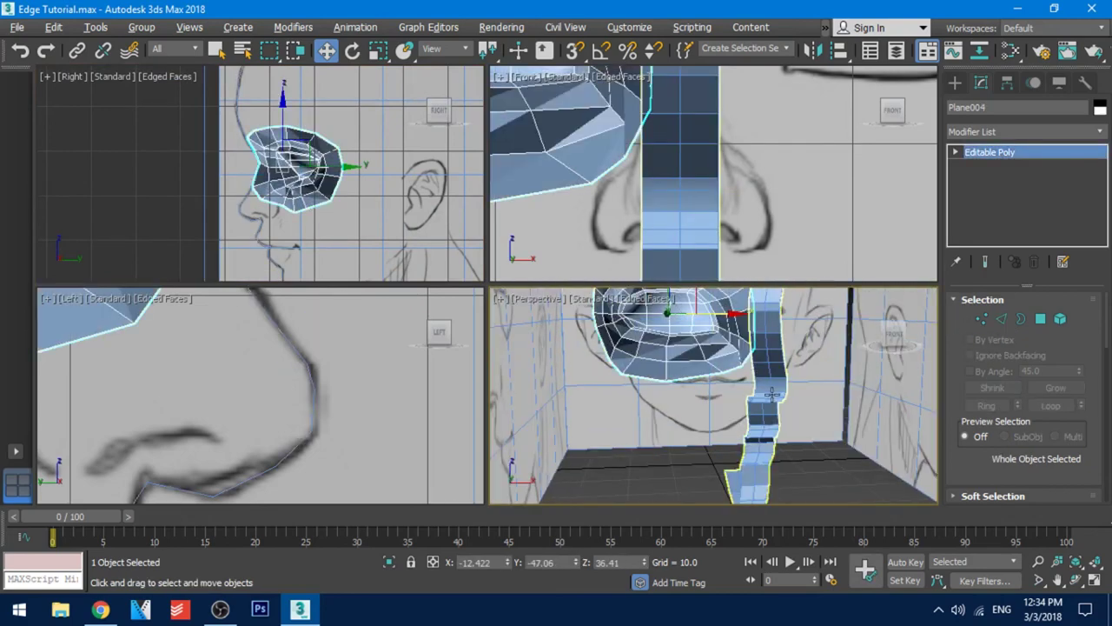
alt+middle_drag(771, 395, 707, 363)
scroll(707, 363, down, 2)
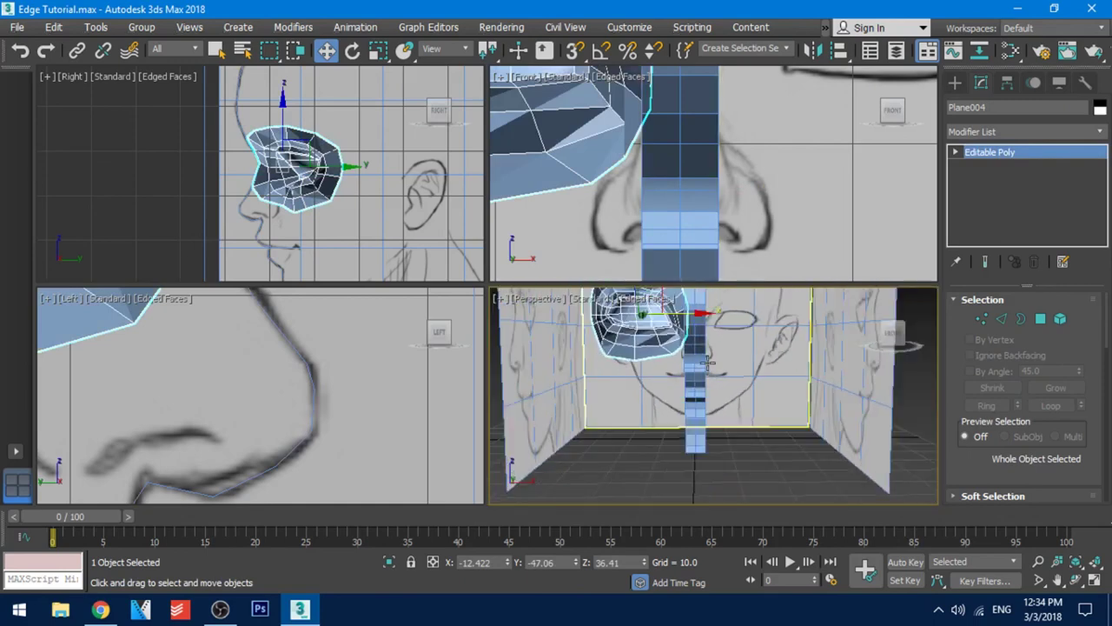
- Scale the whole profile strip along X to about 27.6% to make it narrower
click(708, 363)
click(704, 363)
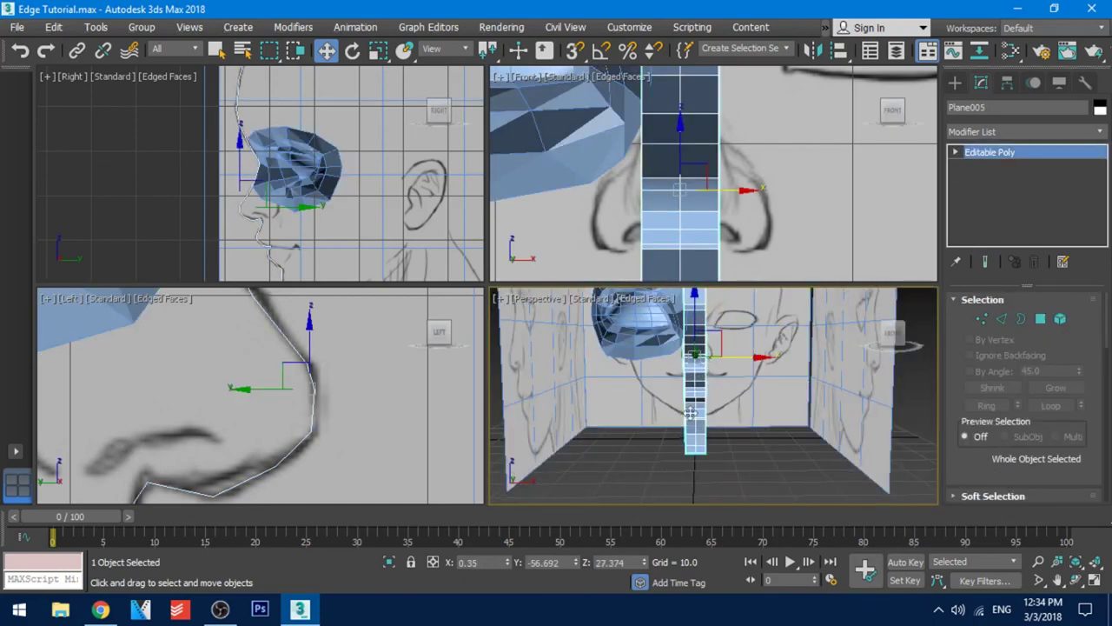
key(e)
key(r)
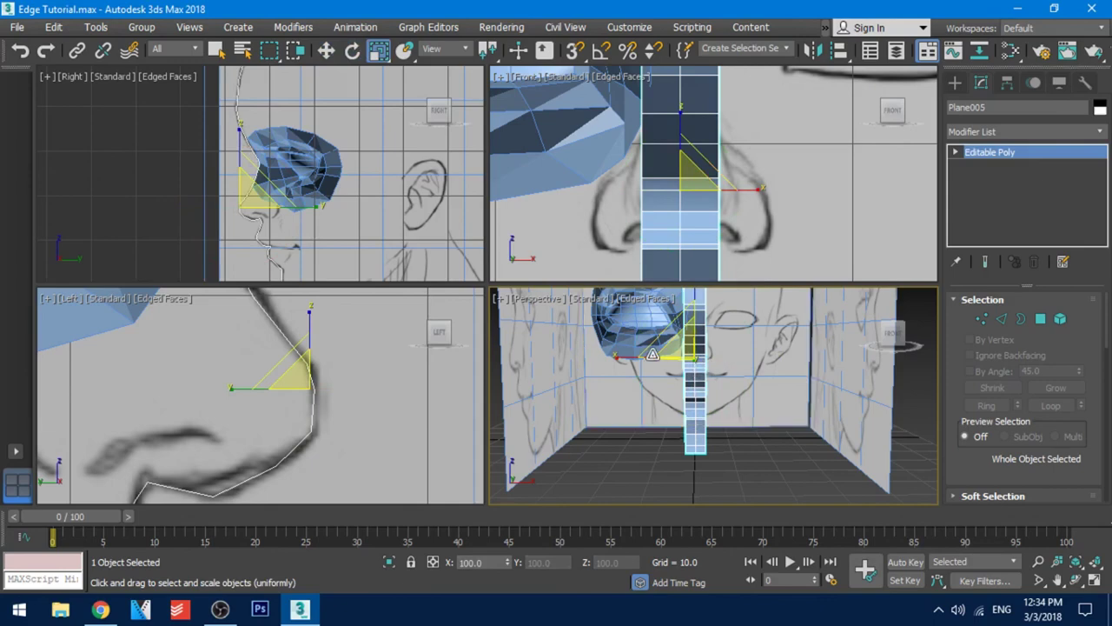
drag(652, 353, 795, 372)
- Examine the narrowed strip's fit against the eye mesh and reference images from several angles
mouse_move(692, 407)
alt+middle_down()
mouse_move(756, 452)
mouse_move(693, 409)
alt+middle_up()
scroll(768, 376, down, 5)
middle_drag(768, 376, 737, 367)
scroll(737, 365, up, 10)
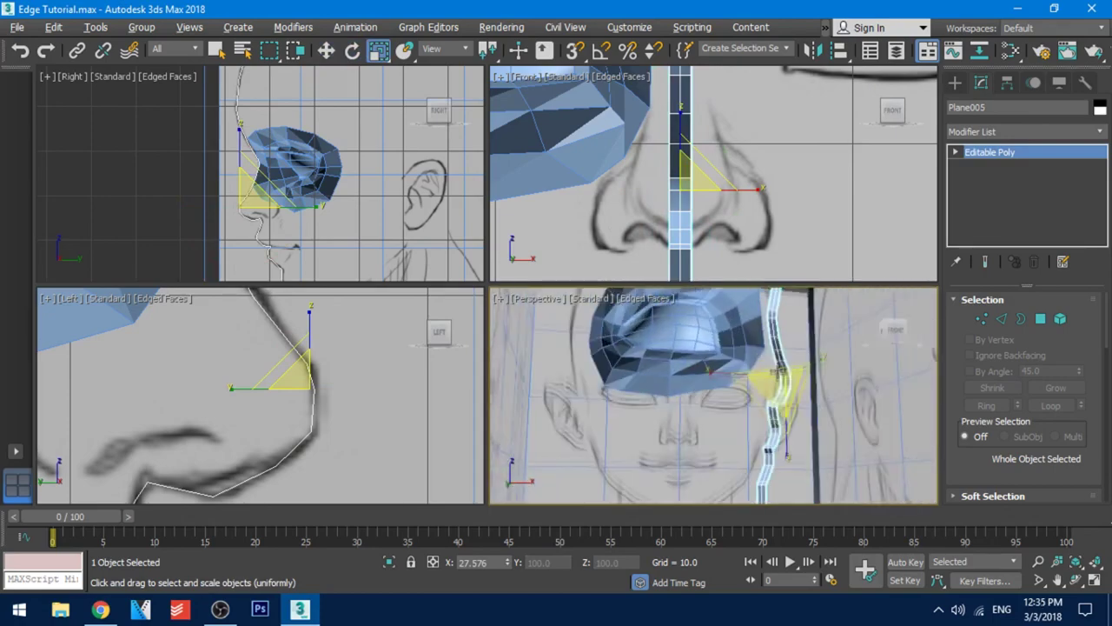
middle_drag(246, 208, 261, 221)
middle_drag(260, 313, 305, 521)
middle_drag(721, 391, 748, 374)
middle_drag(747, 373, 747, 405)
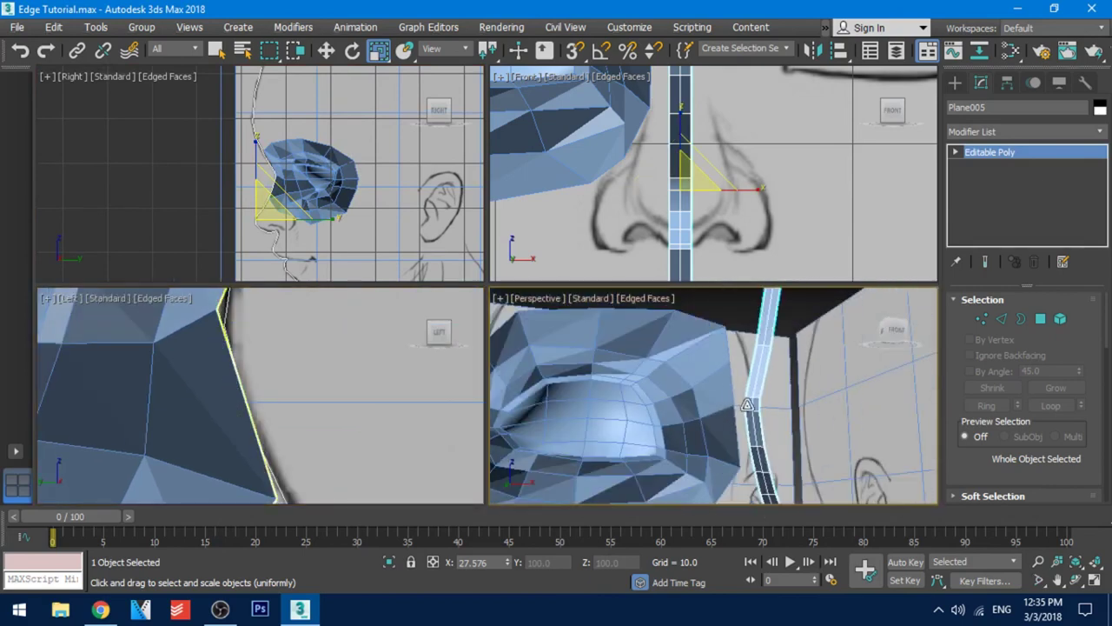
alt+drag(774, 427, 737, 441)
alt+middle_drag(737, 442, 735, 351)
scroll(730, 438, down, 4)
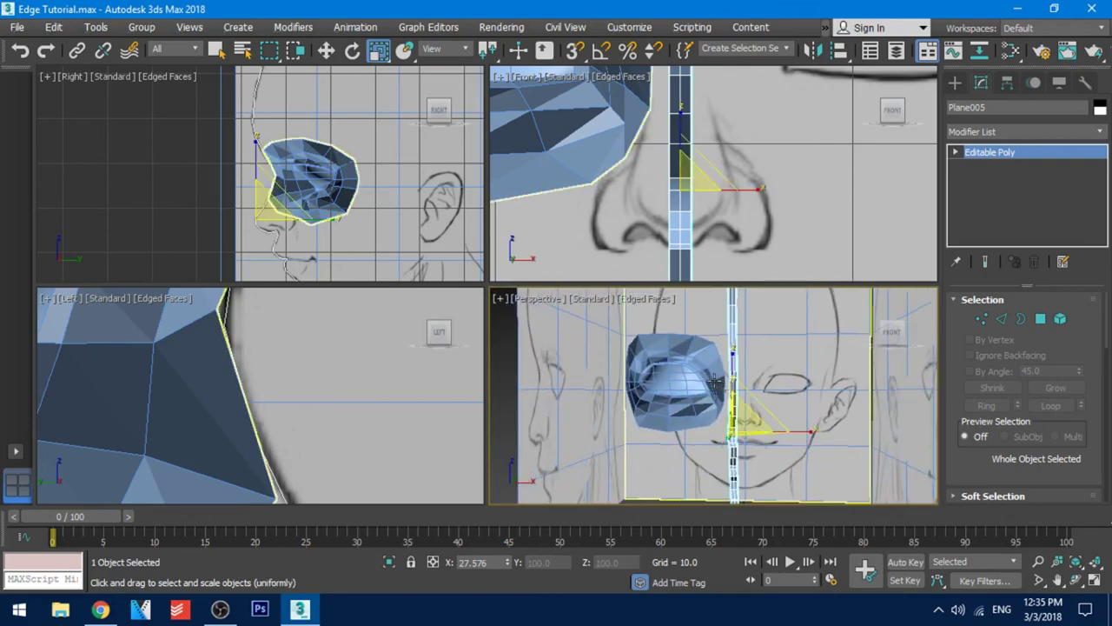
- Add the eye mesh to the strip selection and collapse both objects into a single mesh
ctrl+click(707, 383)
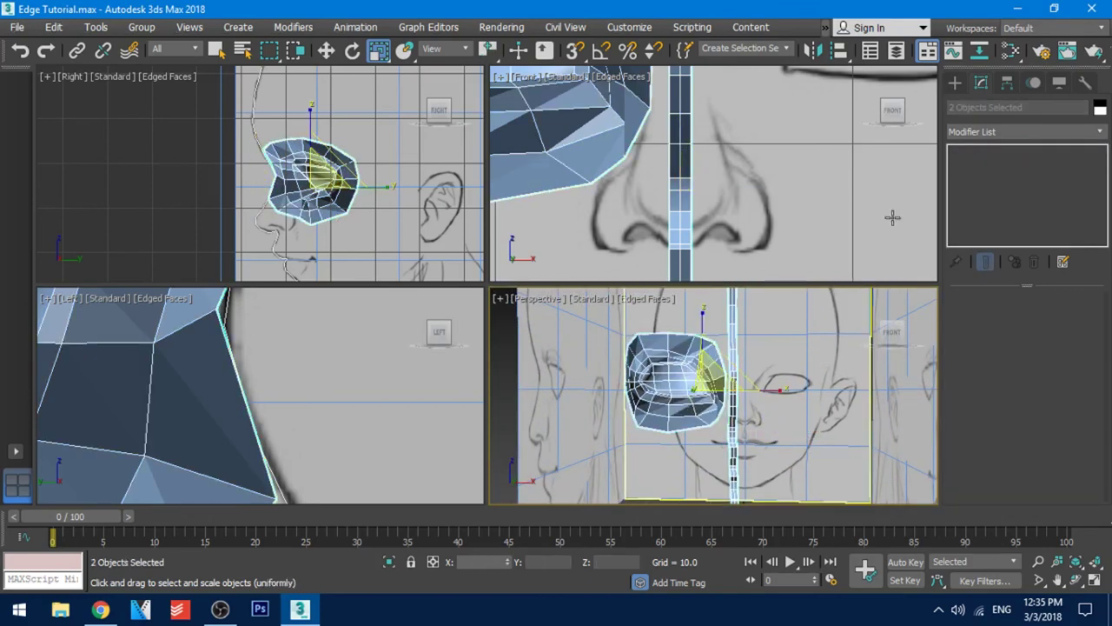
click(1086, 83)
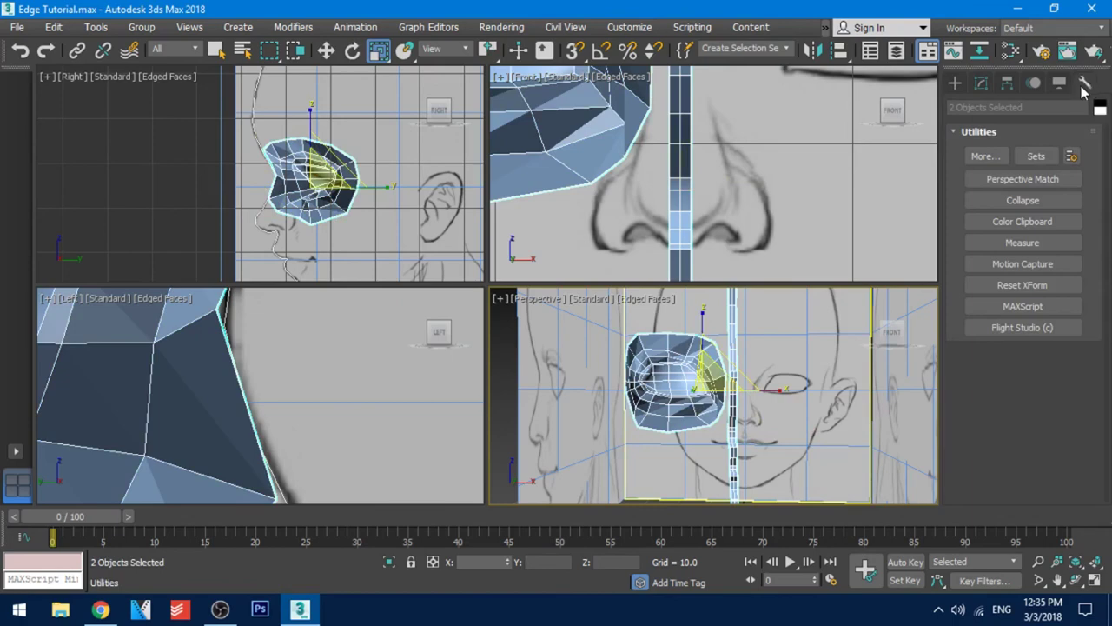
click(1025, 201)
click(1034, 409)
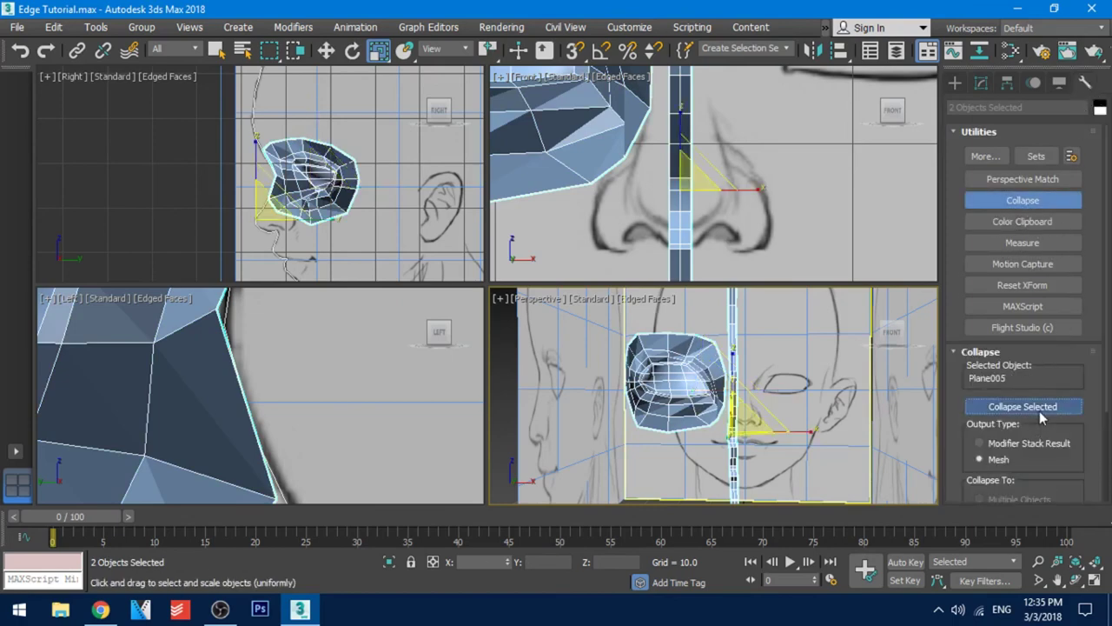
- Convert the collapsed eye and strip mesh to an editable poly
click(1002, 89)
click(989, 86)
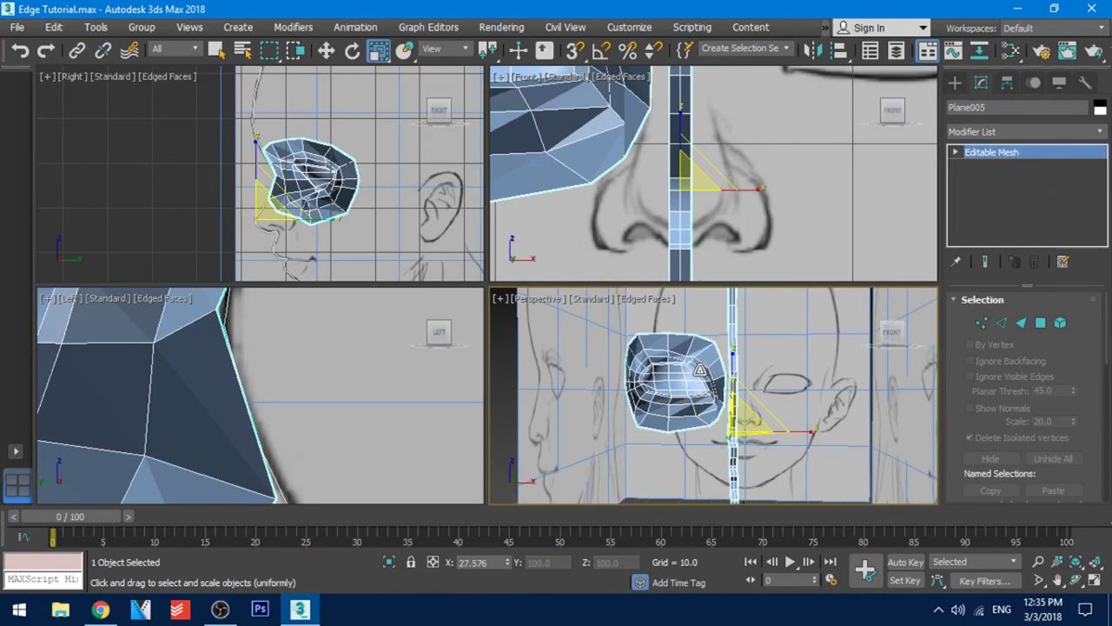
right_click(700, 369)
mouse_move(810, 537)
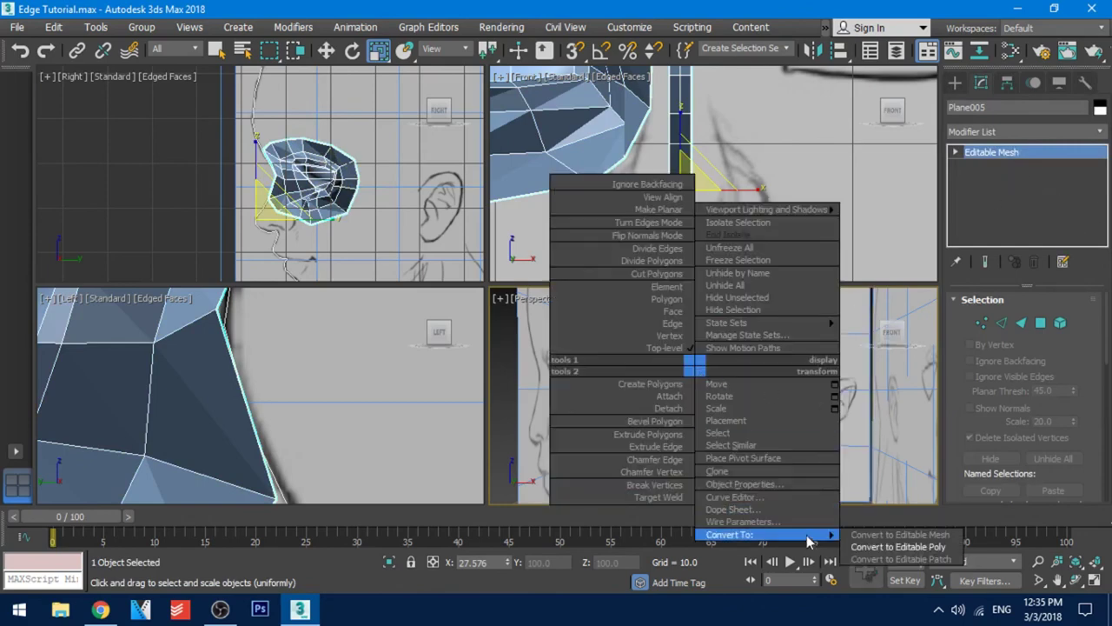
click(885, 547)
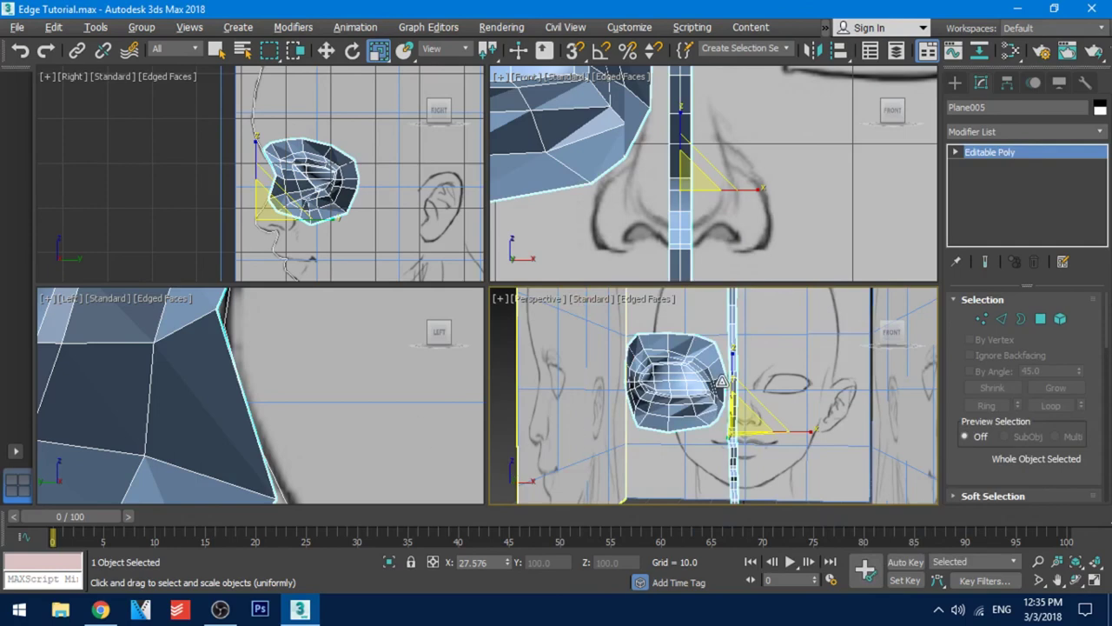
- Enter vertex editing on the combined mesh and examine the eye area beside the centre strip
scroll(722, 381, up, 6)
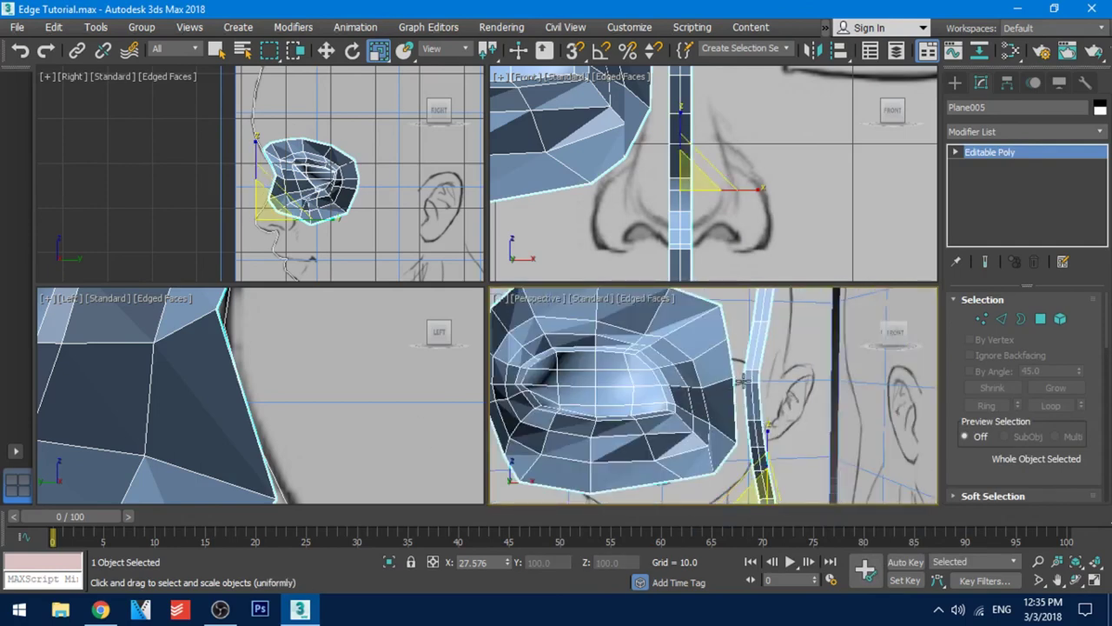
alt+middle_drag(753, 378, 786, 388)
click(985, 321)
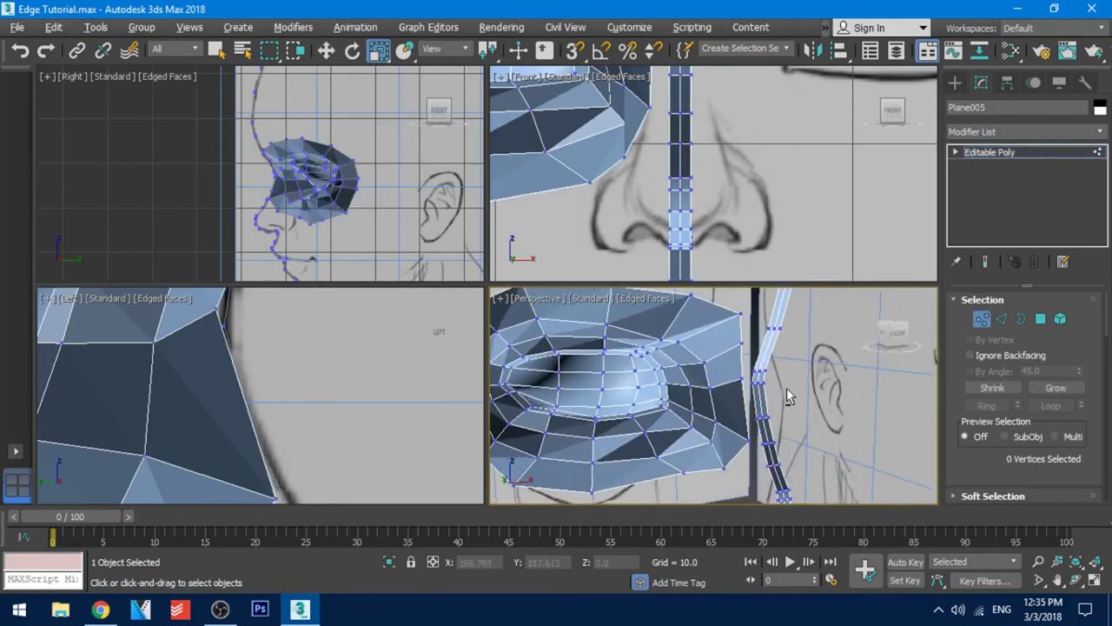
middle_drag(694, 137, 728, 227)
scroll(696, 233, up, 1)
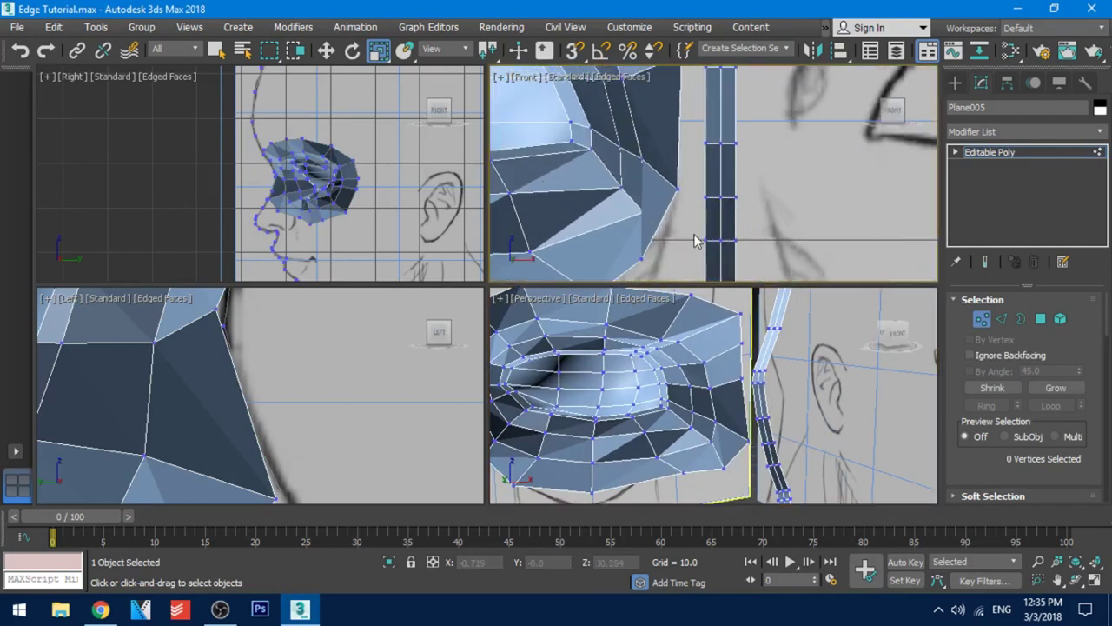
scroll(699, 200, down, 1)
scroll(699, 206, down, 2)
middle_drag(710, 188, 676, 203)
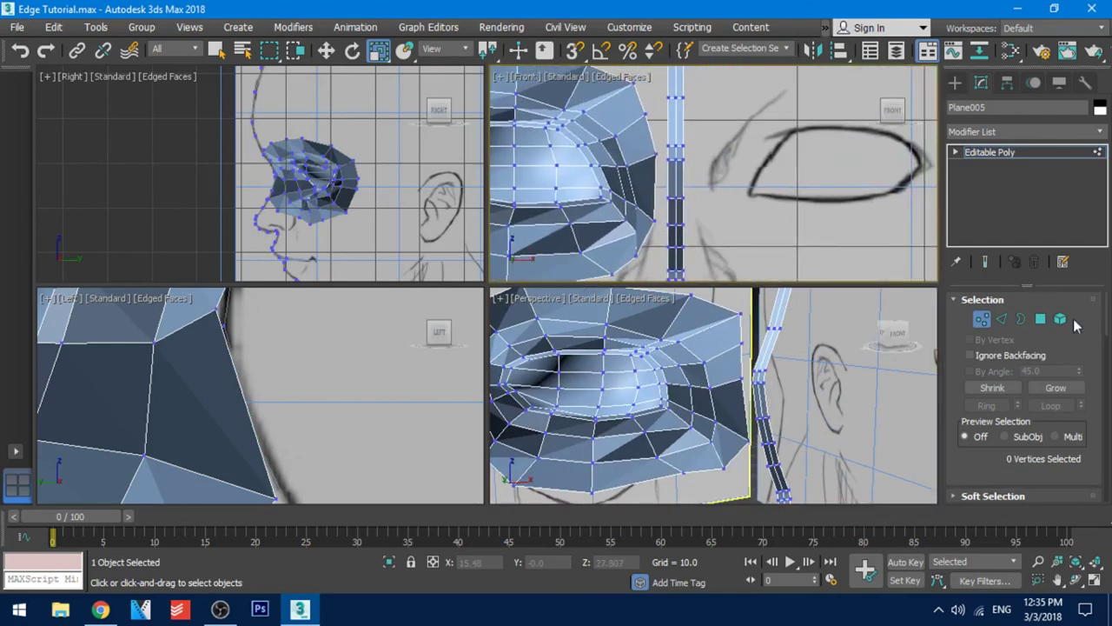
middle_drag(499, 208, 639, 215)
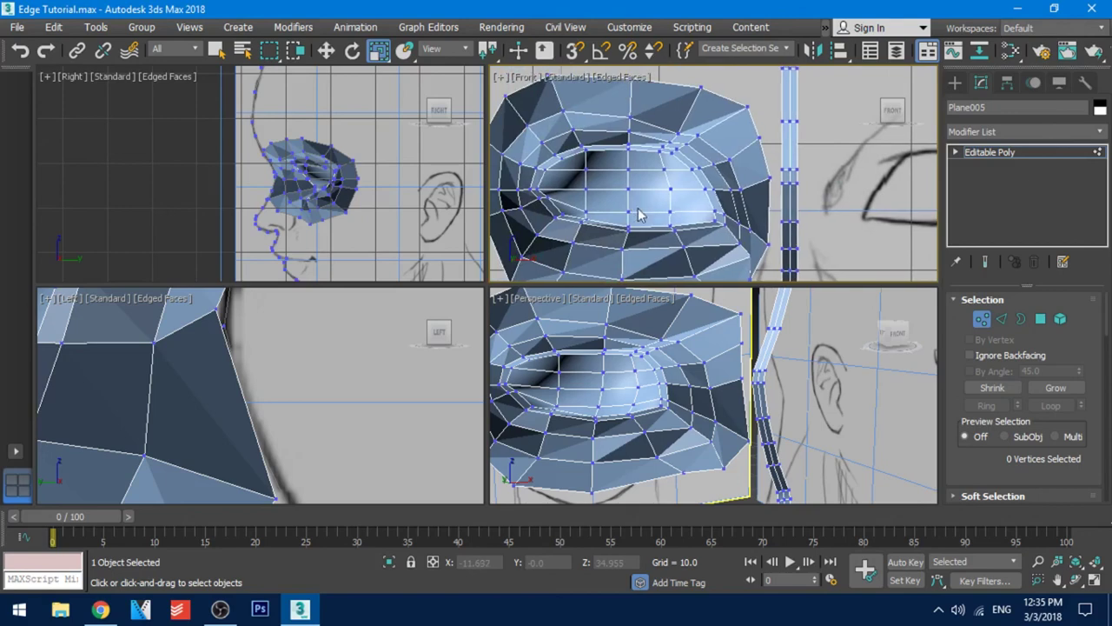
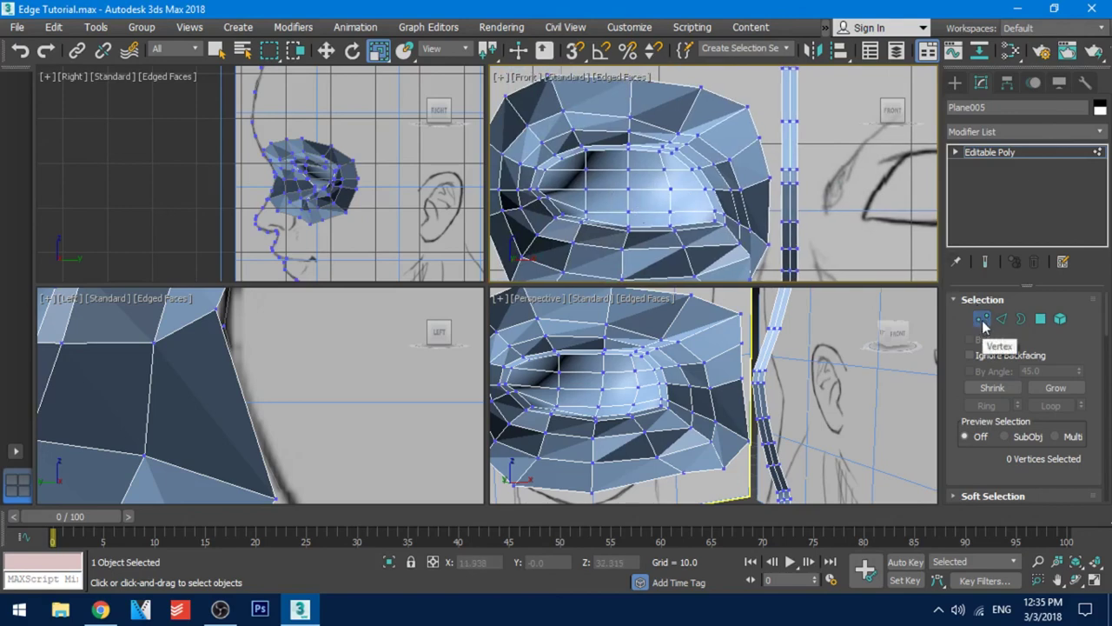
- Delete the nine inner vertices filling the eye opening so only the surrounding eyelid mesh is left
click(670, 212)
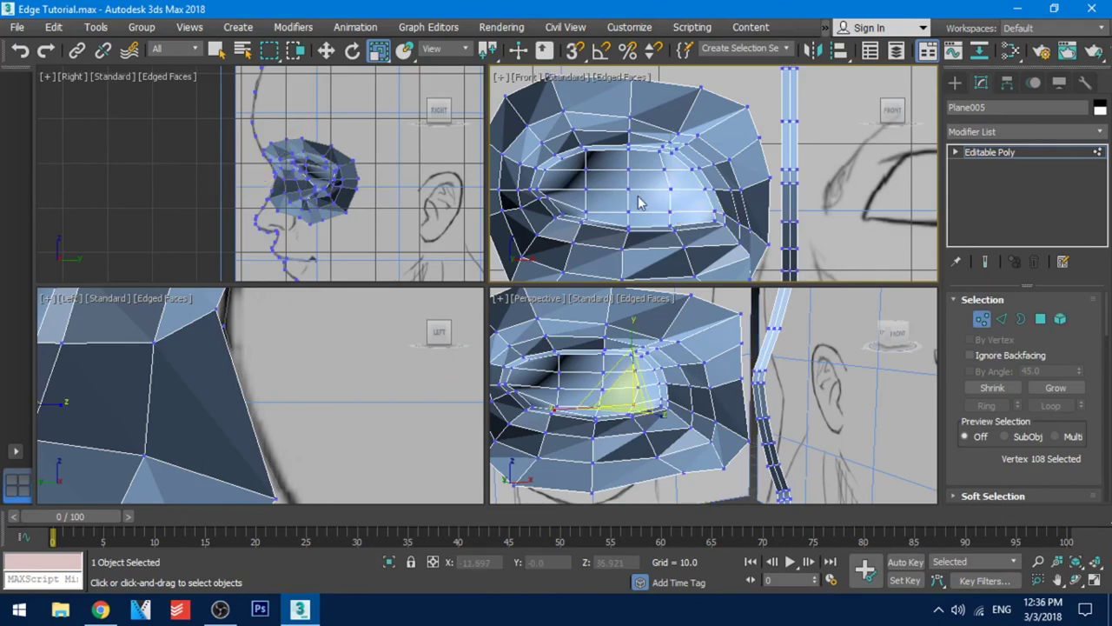
click(672, 211)
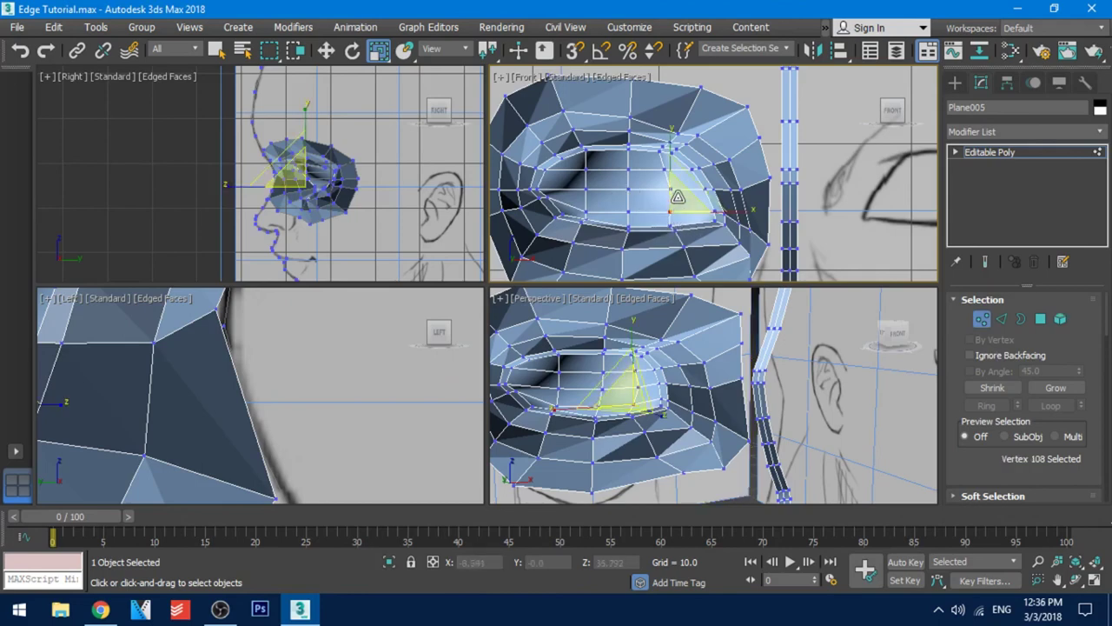
ctrl+click(665, 168)
ctrl+click(629, 170)
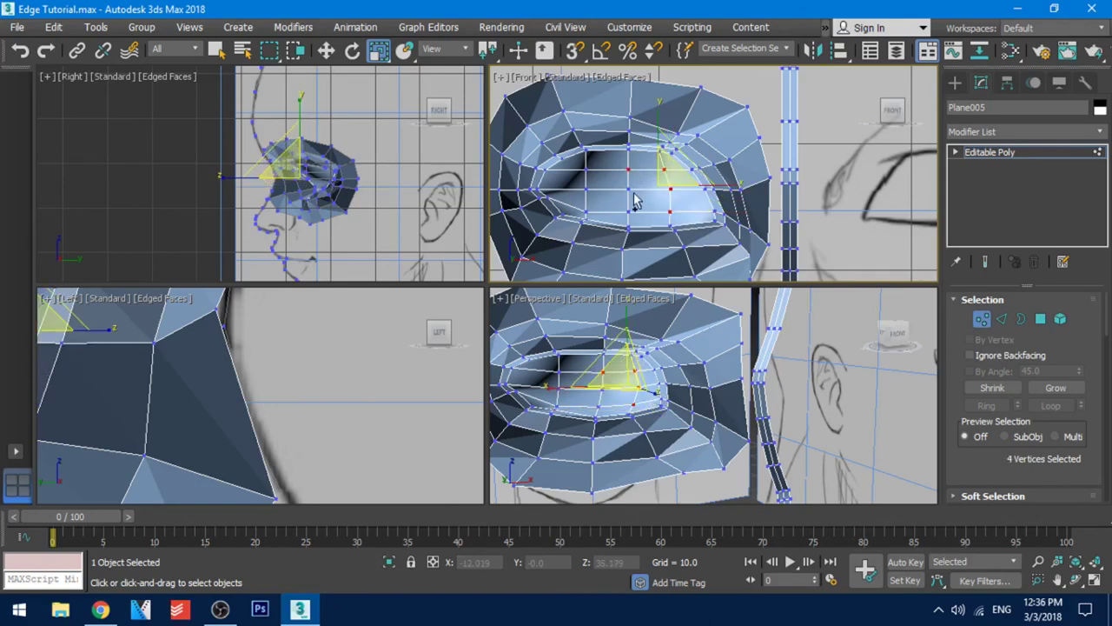
ctrl+click(629, 189)
ctrl+click(630, 214)
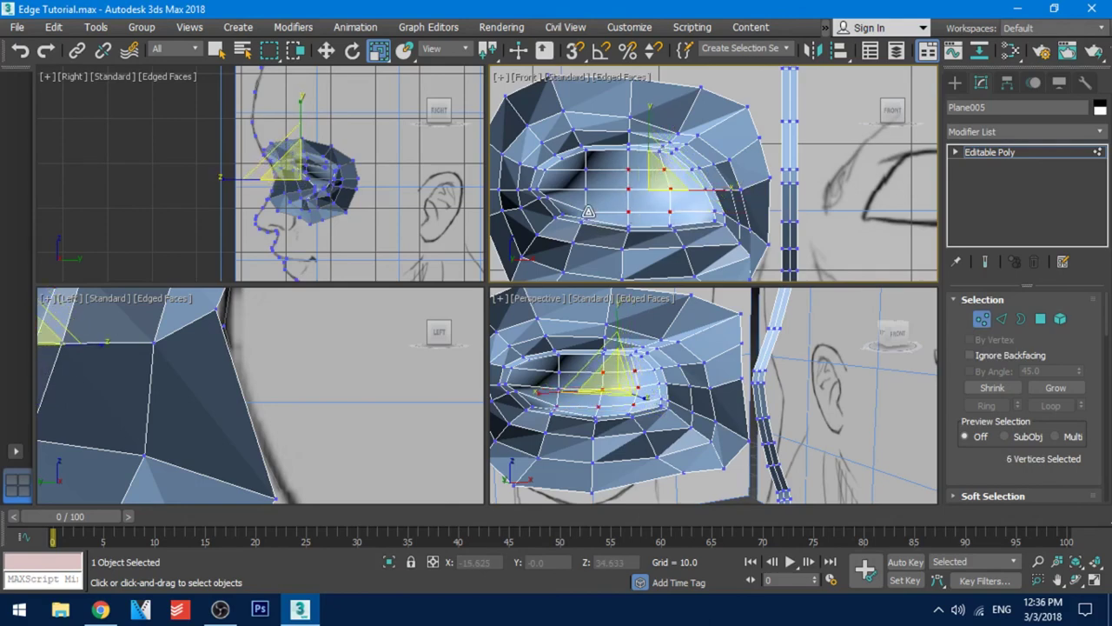
ctrl+click(588, 211)
ctrl+click(588, 188)
ctrl+click(589, 168)
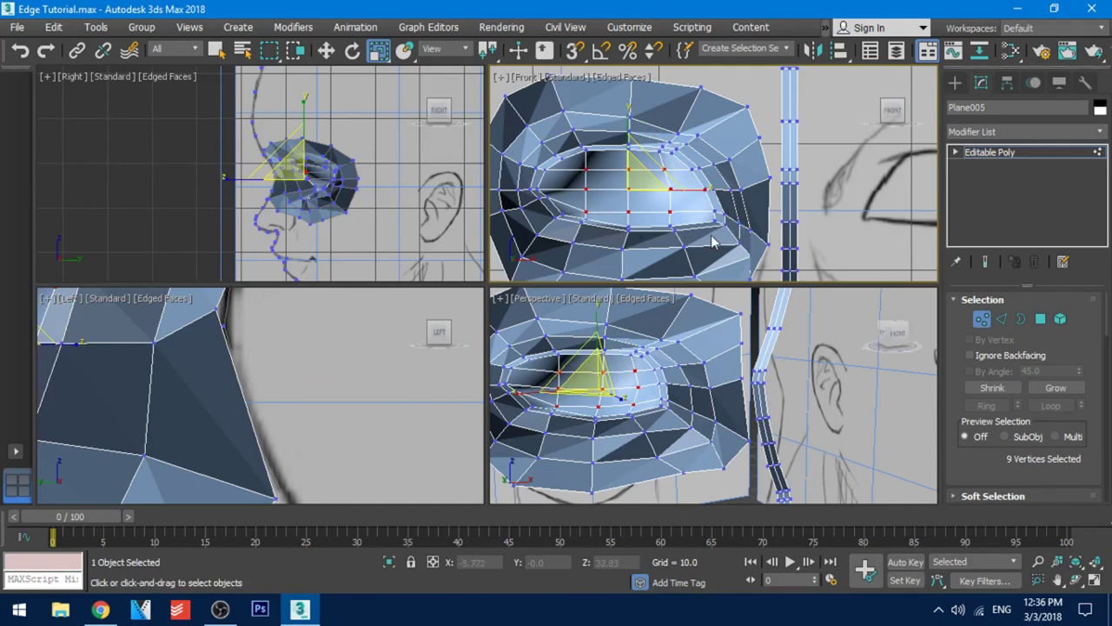
scroll(681, 226, up, 2)
middle_drag(681, 222, 697, 240)
key(Delete)
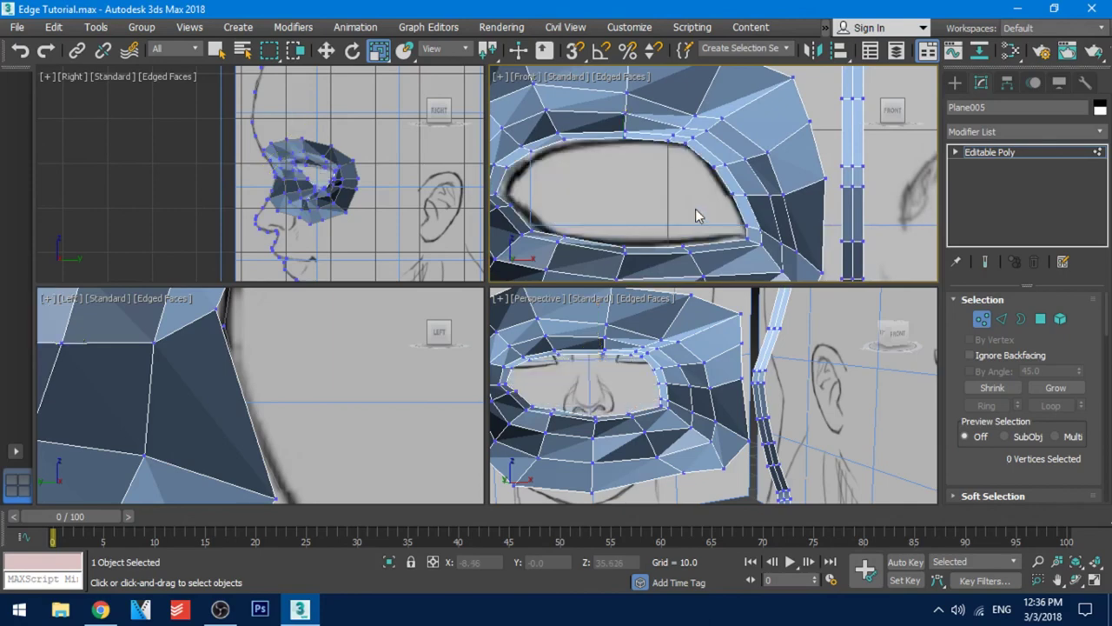
- Select the border of the eye opening and extrude it about 1.2 units back into the head along Y
middle_drag(624, 226, 668, 226)
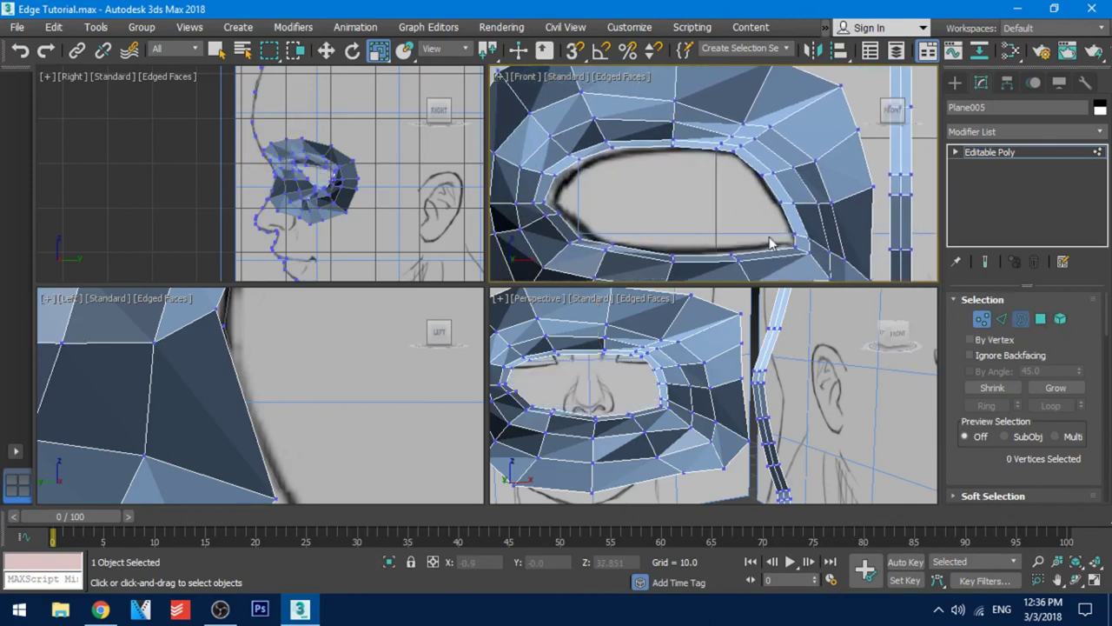
key(2)
double_click(633, 155)
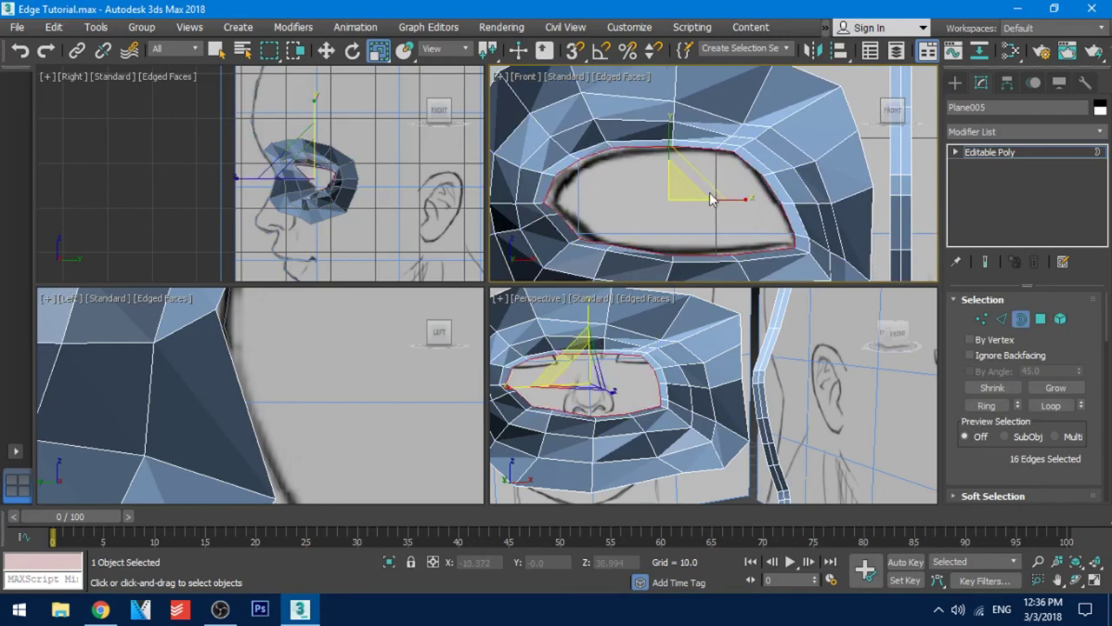
middle_drag(354, 207, 325, 232)
scroll(311, 175, up, 5)
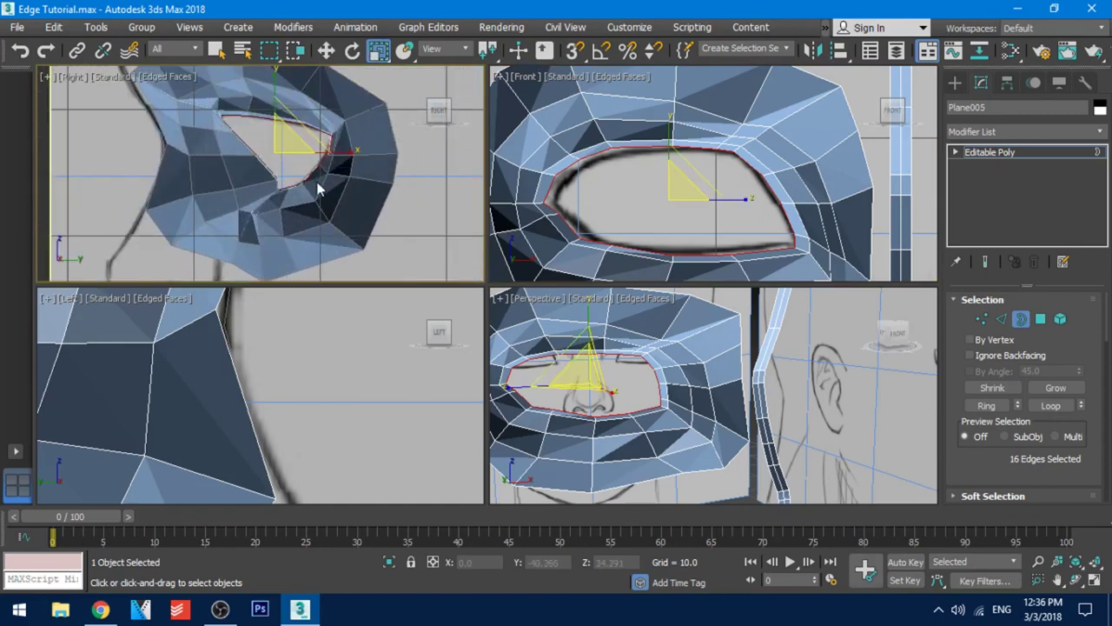
key(w)
middle_drag(335, 183, 329, 228)
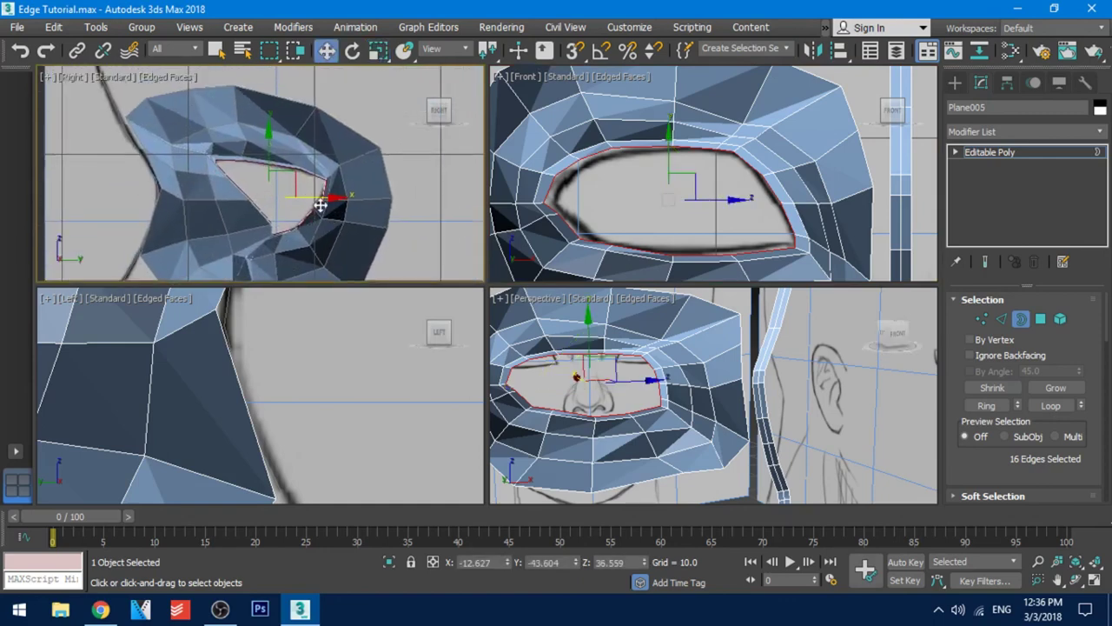
shift+drag(315, 198, 330, 199)
- Move the eye mesh's outer vertex beside the nose bridge sideways until it sits close to the centre strip
scroll(248, 404, down, 5)
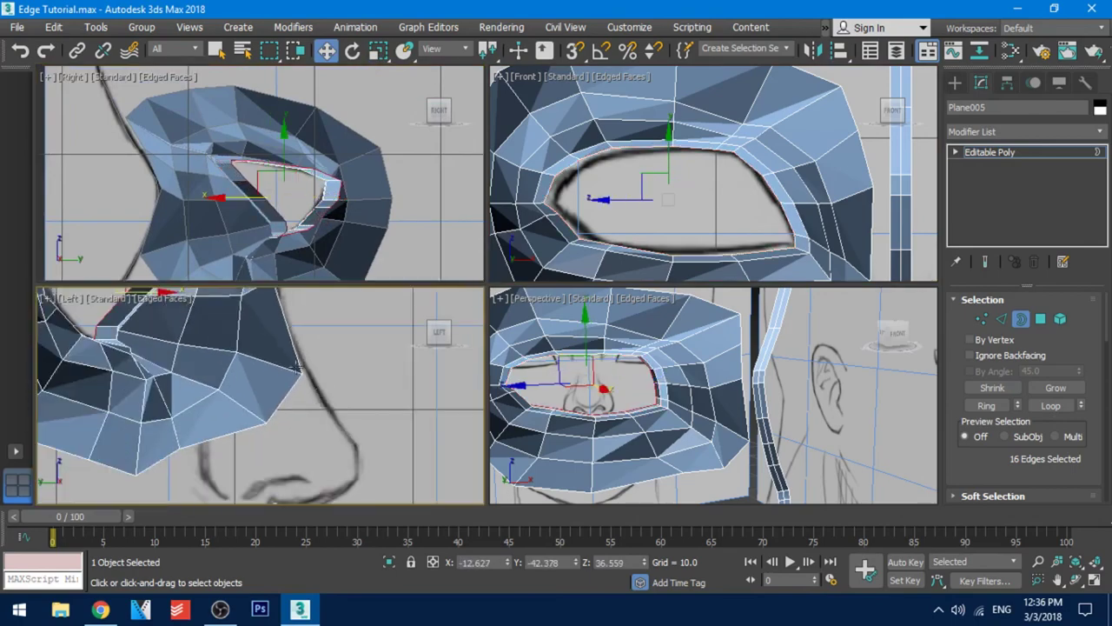
middle_drag(261, 443, 305, 397)
middle_drag(652, 409, 876, 373)
alt+middle_drag(805, 399, 770, 403)
middle_drag(770, 402, 633, 441)
click(983, 320)
middle_drag(821, 187, 583, 126)
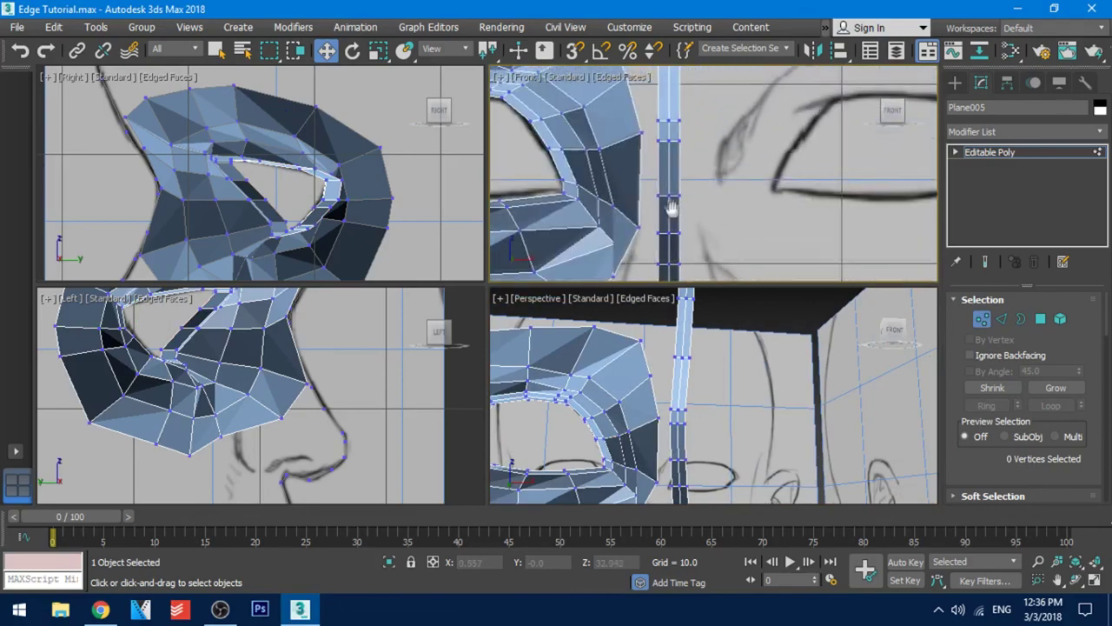
middle_drag(670, 209, 667, 139)
click(613, 186)
middle_drag(613, 186, 587, 254)
click(612, 215)
drag(628, 201, 647, 196)
- Lower the next outer vertex up the nose bridge by about 0.5 units and shift it toward the centre strip
middle_drag(611, 189, 596, 226)
click(600, 147)
drag(601, 110, 601, 119)
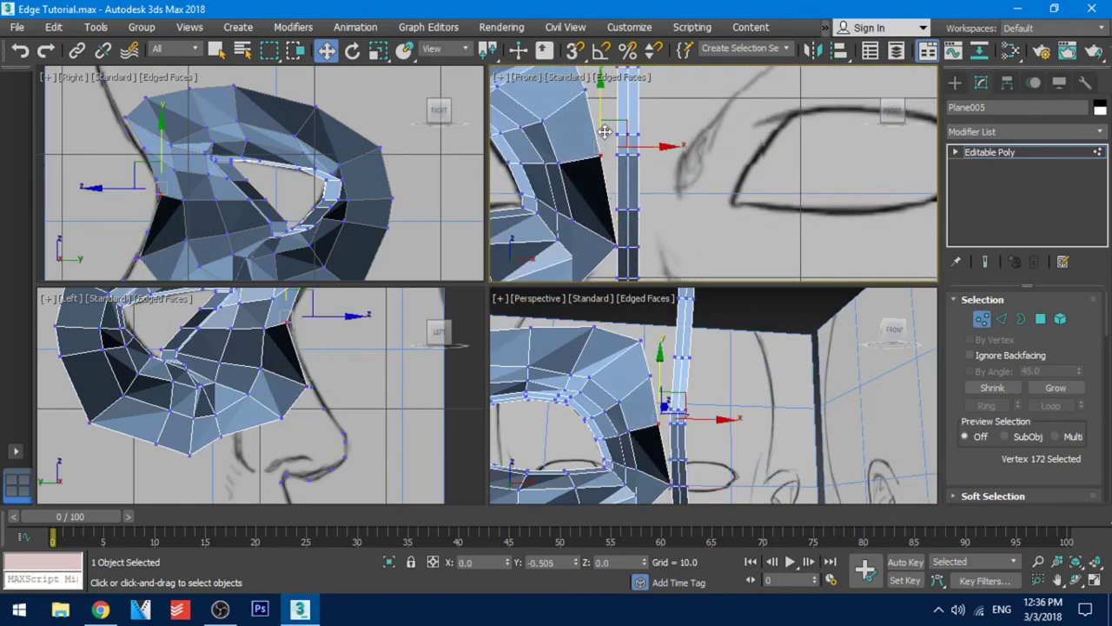
drag(639, 154, 651, 155)
- Move the outer vertex at the inner brow toward the centre strip and raise it
middle_drag(633, 143, 612, 226)
click(565, 172)
drag(599, 172, 624, 172)
drag(584, 131, 584, 108)
- Raise the next vertex along the upper brow border and shift it slightly toward the centre strip
middle_drag(190, 130, 238, 143)
middle_drag(569, 130, 619, 185)
click(596, 184)
drag(597, 148, 598, 106)
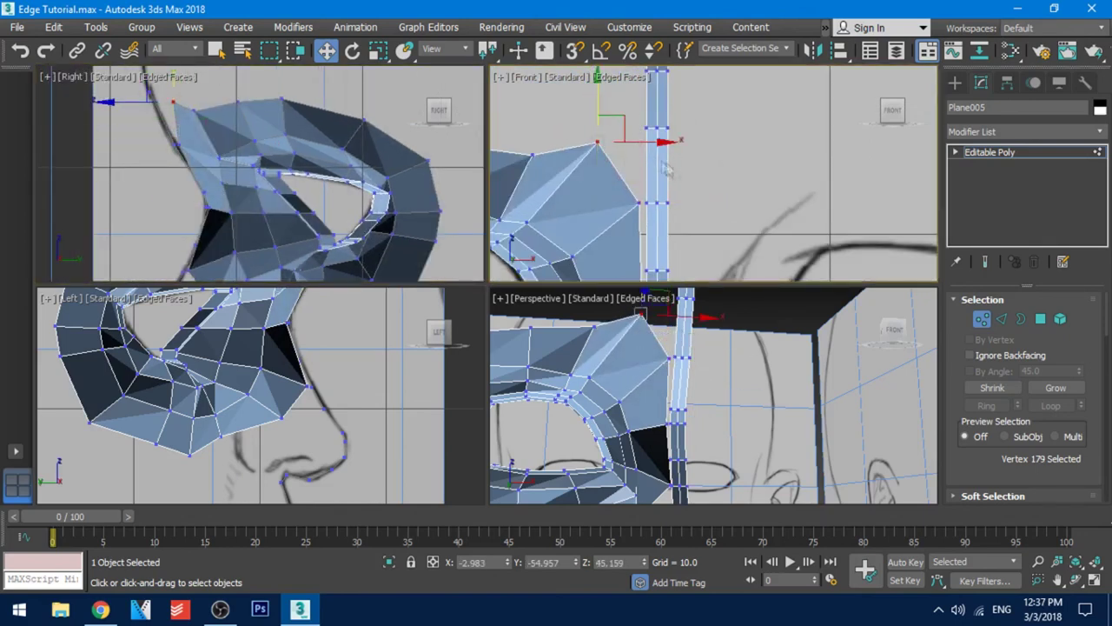
drag(637, 141, 650, 142)
- Raise the next three vertices along the eye mesh's upper outer border to extend the brow area upward
middle_drag(591, 156, 690, 203)
click(629, 204)
drag(629, 165, 629, 141)
middle_drag(558, 196, 645, 215)
click(621, 206)
drag(620, 165, 621, 138)
middle_drag(603, 226, 729, 228)
click(629, 203)
drag(628, 172, 629, 164)
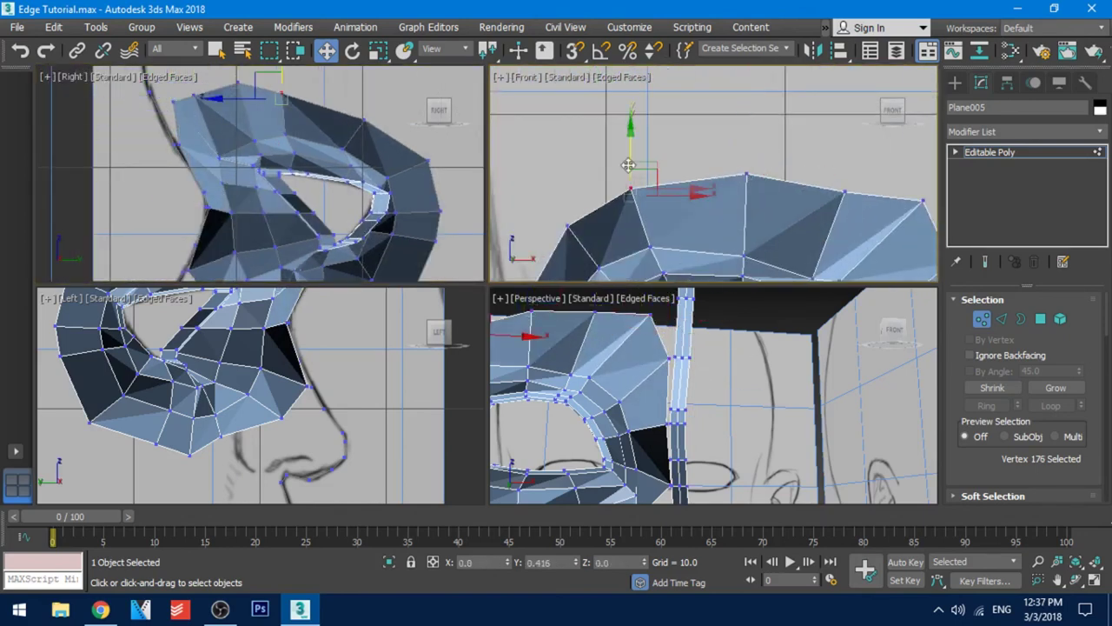
- Reposition the inner brow vertex above the eye opening to Y -50.684 and Z 41.33
middle_drag(816, 200, 555, 171)
click(582, 167)
alt+middle_drag(641, 435, 858, 507)
scroll(651, 397, up, 2)
click(665, 380)
middle_drag(260, 161, 253, 164)
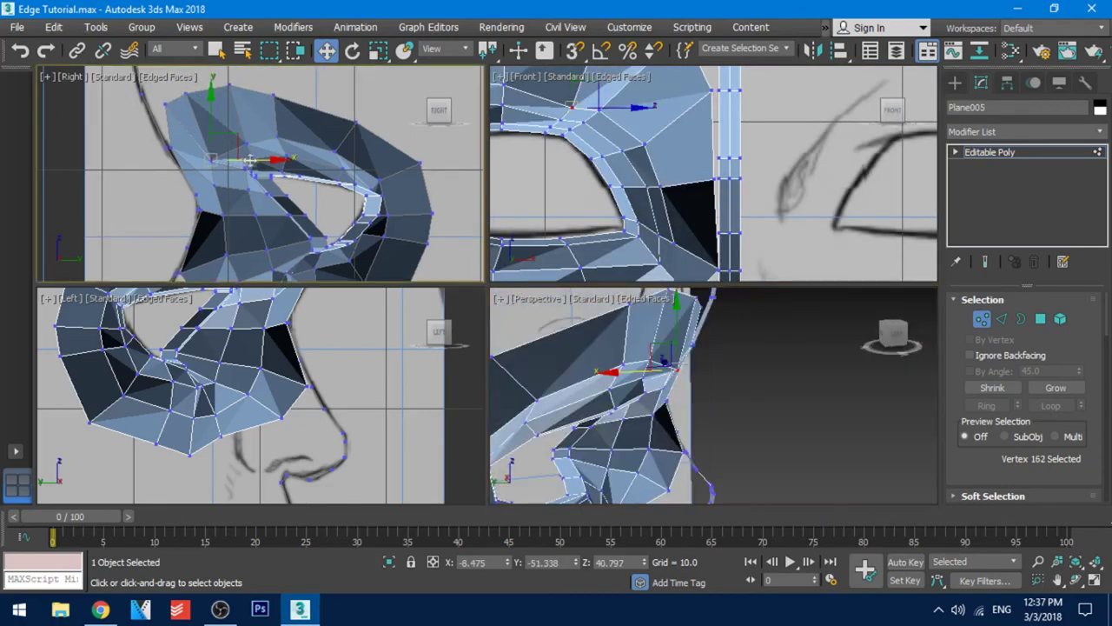
alt+middle_drag(765, 382, 355, 260)
drag(670, 327, 670, 316)
- Connect the edge ring running from the nose-bridge border to the eye opening, above the dark face, with one new edge line
mouse_move(670, 316)
alt+middle_down()
mouse_move(717, 365)
mouse_move(678, 348)
mouse_move(676, 414)
mouse_move(687, 372)
mouse_move(670, 422)
mouse_move(647, 359)
alt+middle_up()
scroll(643, 369, up, 3)
scroll(641, 367, down, 3)
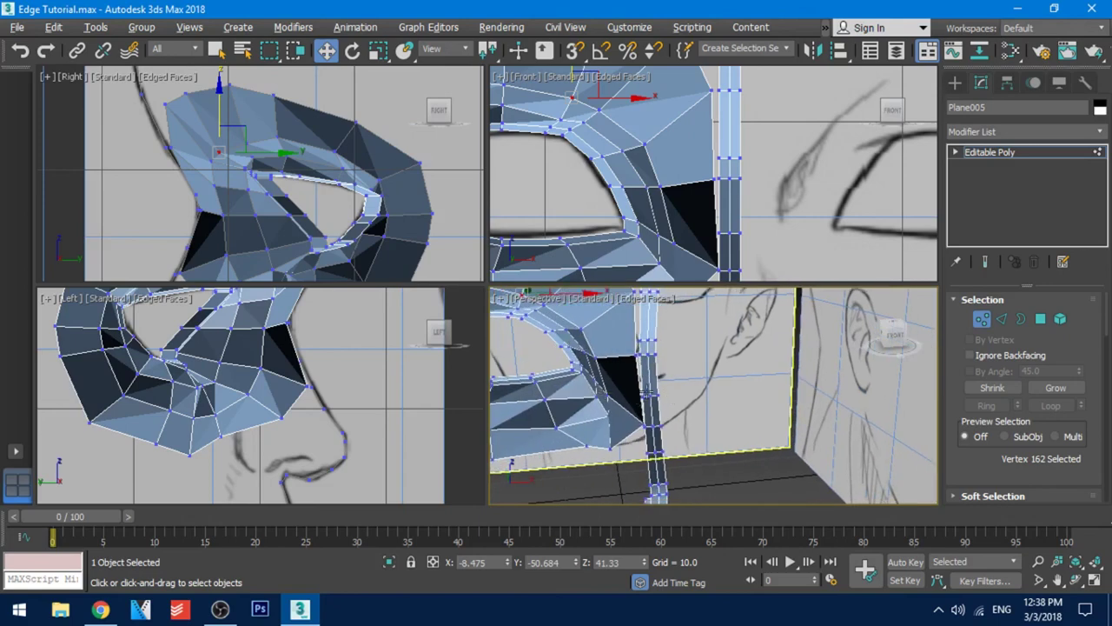
alt+middle_drag(647, 393, 691, 386)
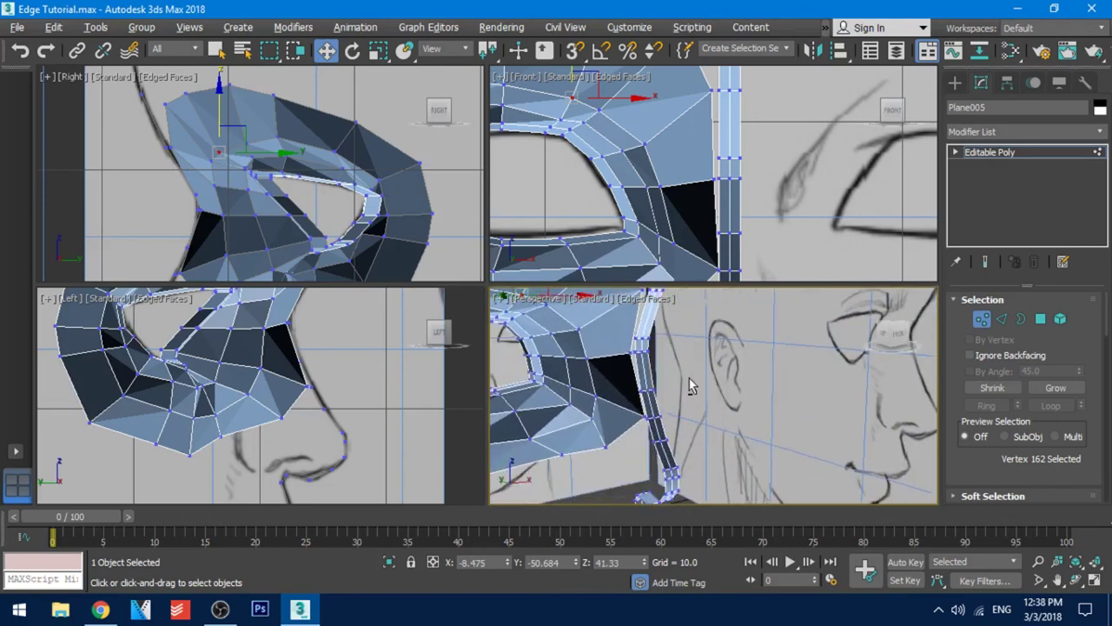
click(1006, 318)
middle_drag(635, 352, 641, 370)
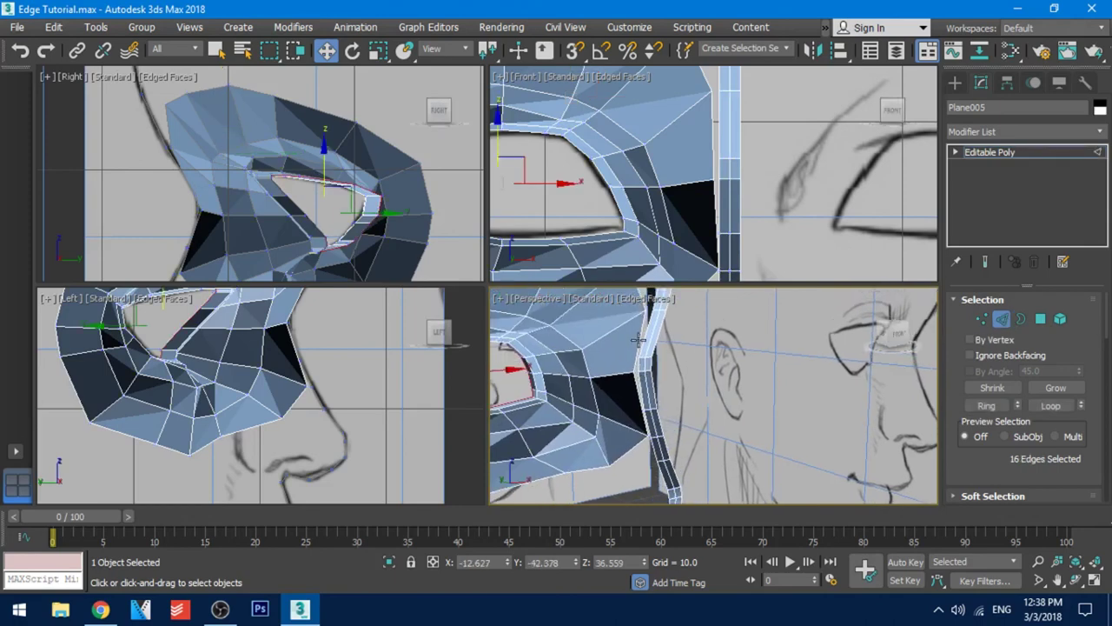
click(649, 372)
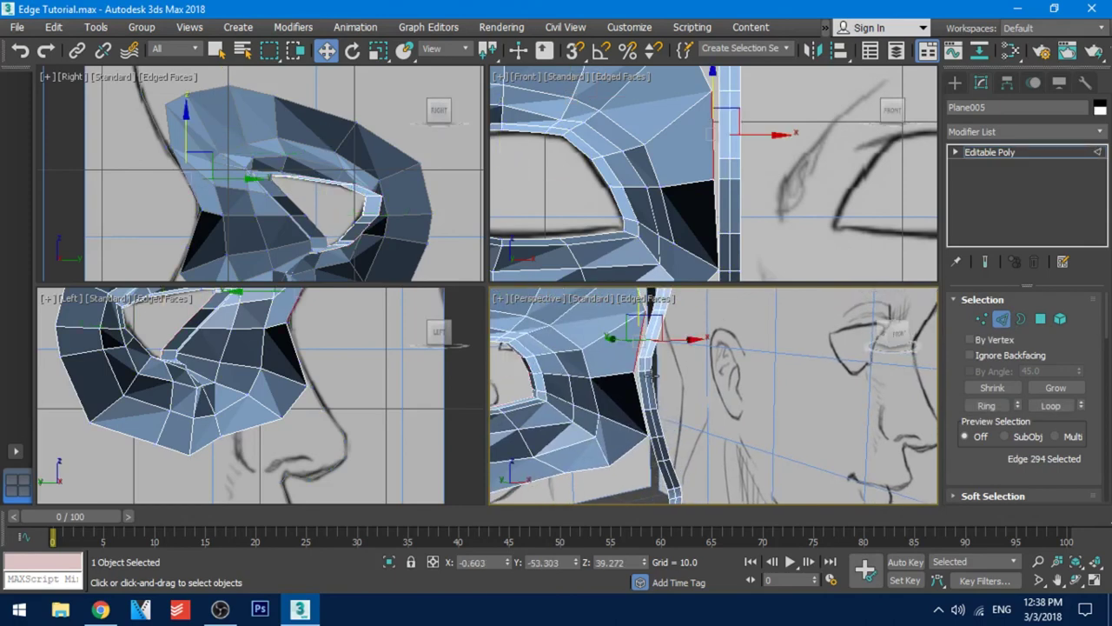
shift+click(585, 365)
click(587, 368)
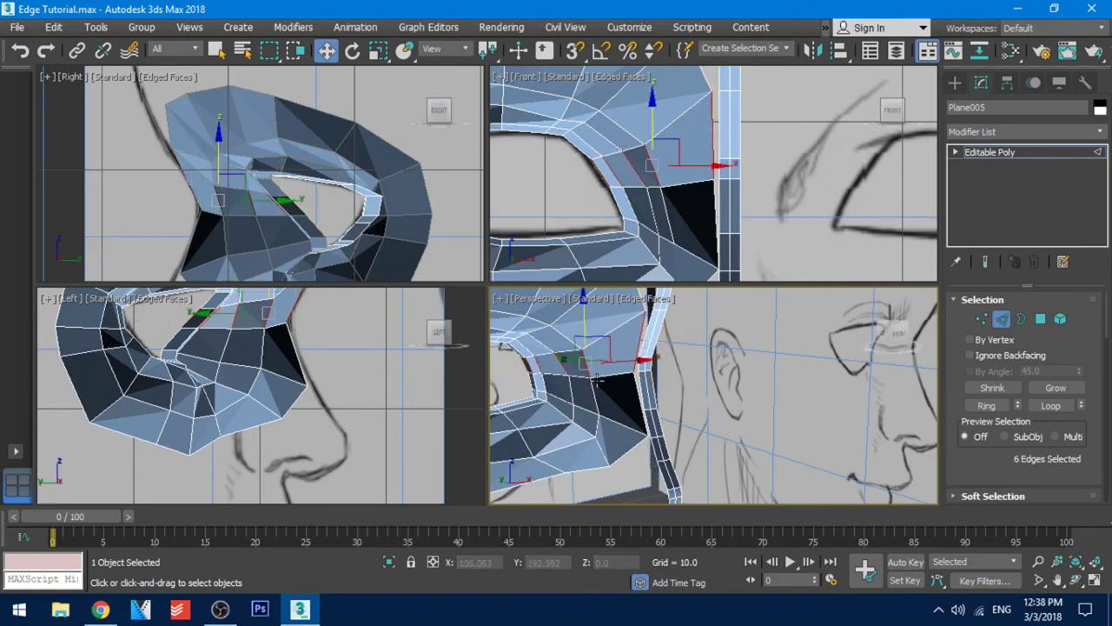
scroll(1036, 465, down, 4)
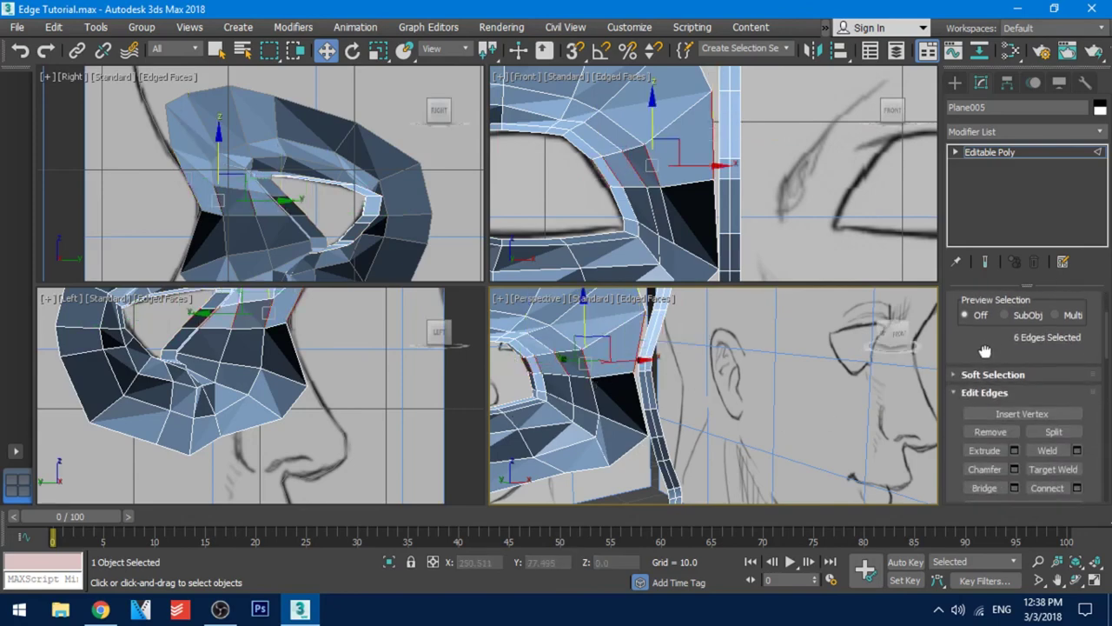
click(1056, 446)
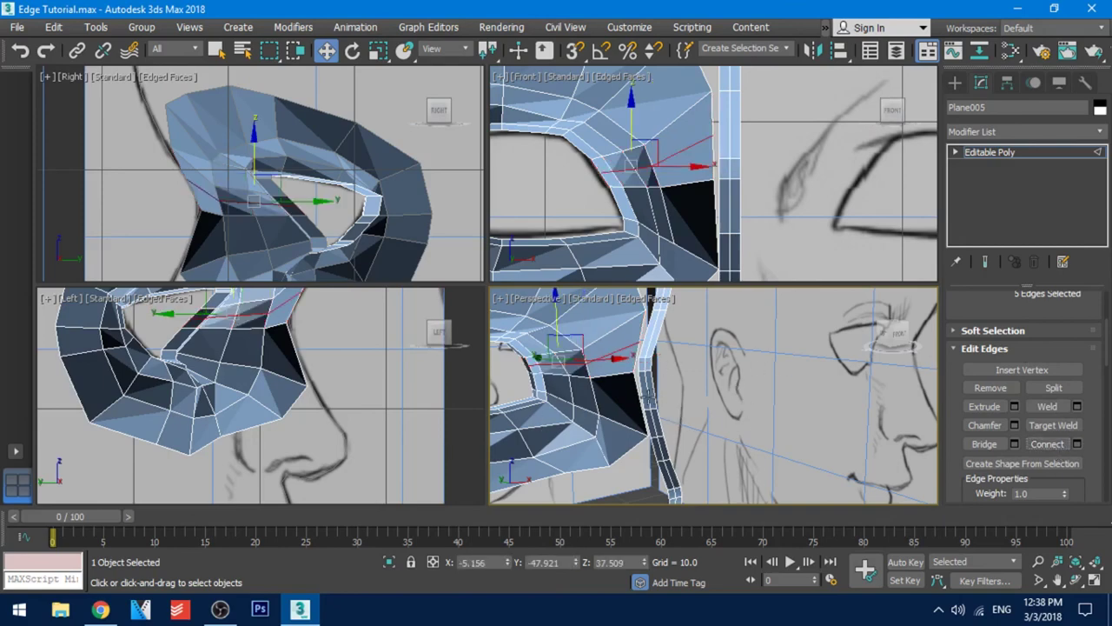
- Connect the edge ring running through the dark face beside the nose bridge with one new edge line
click(638, 397)
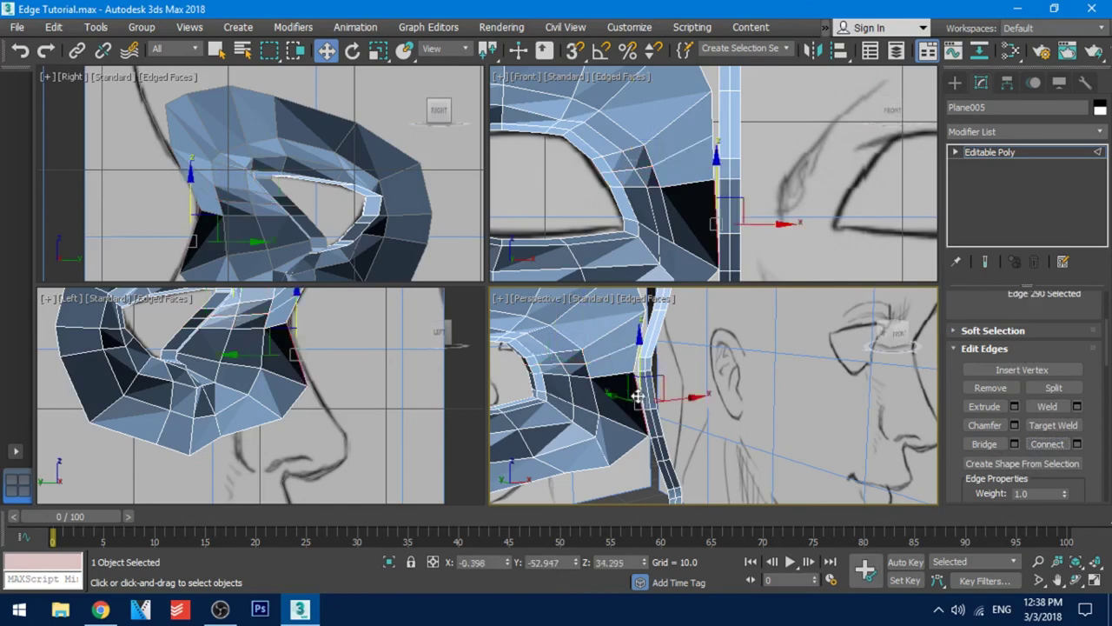
shift+click(595, 394)
click(1049, 347)
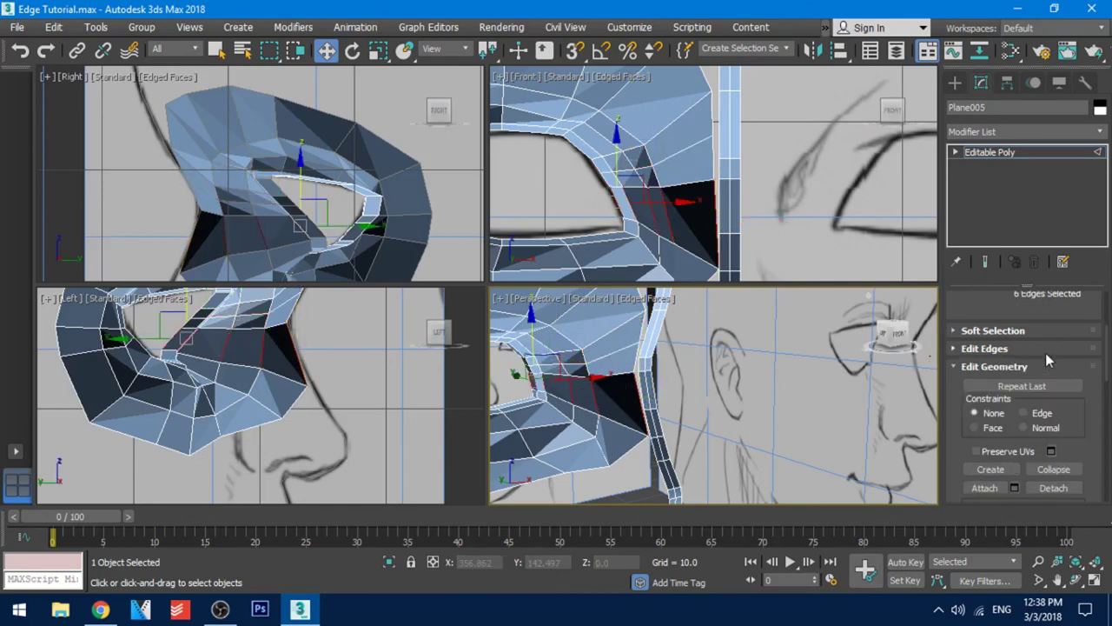
click(1044, 347)
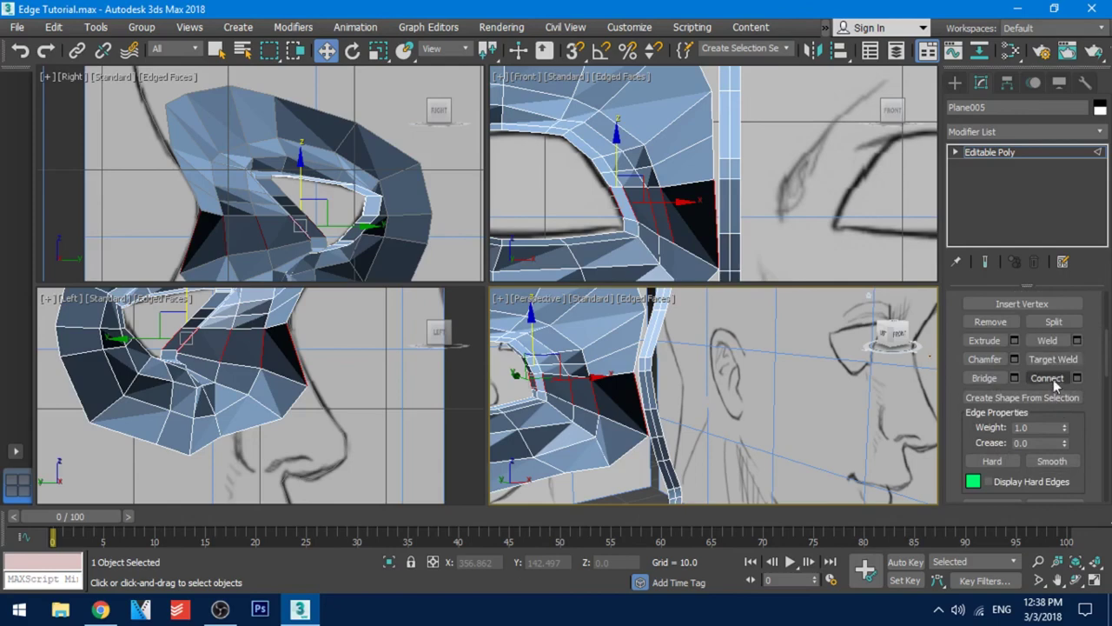
click(1047, 378)
middle_drag(660, 388, 646, 387)
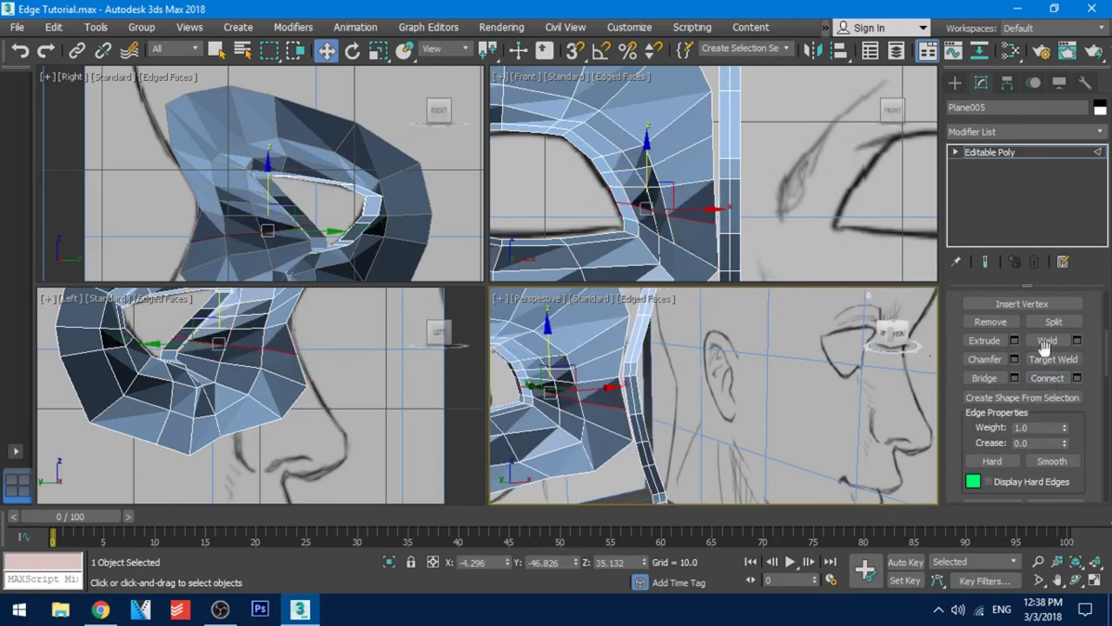
- Lower the new upper nose-bridge border vertex level with the adjacent centre-strip vertex and move it onto the sketched profile line
drag(959, 311, 967, 393)
drag(964, 331, 985, 471)
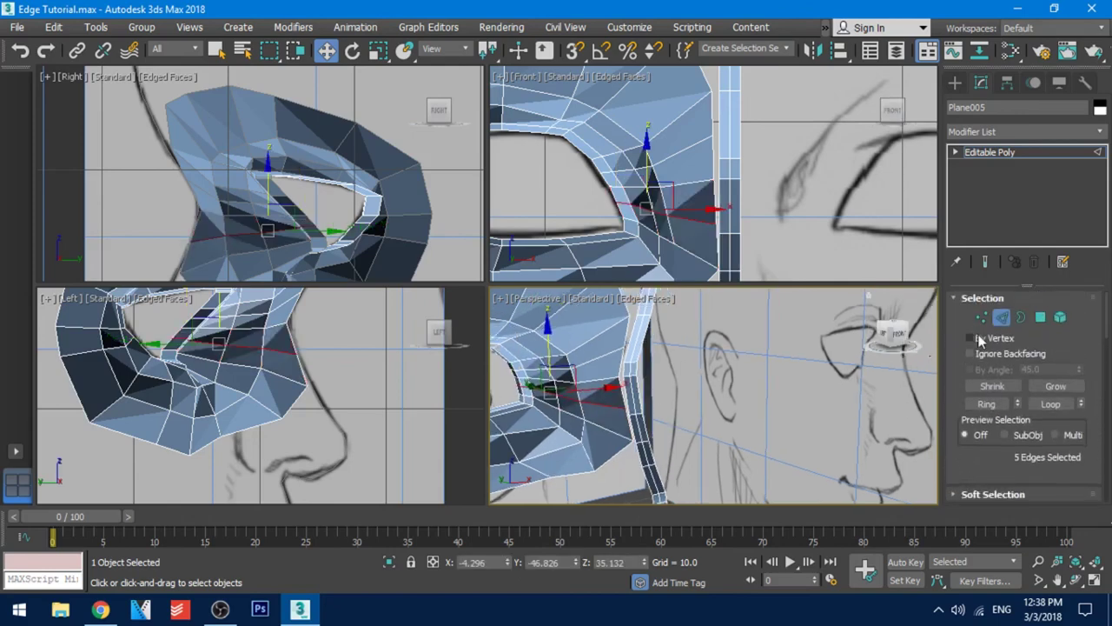
click(979, 317)
scroll(636, 369, up, 4)
click(605, 330)
middle_drag(650, 351, 652, 379)
middle_drag(693, 191, 675, 192)
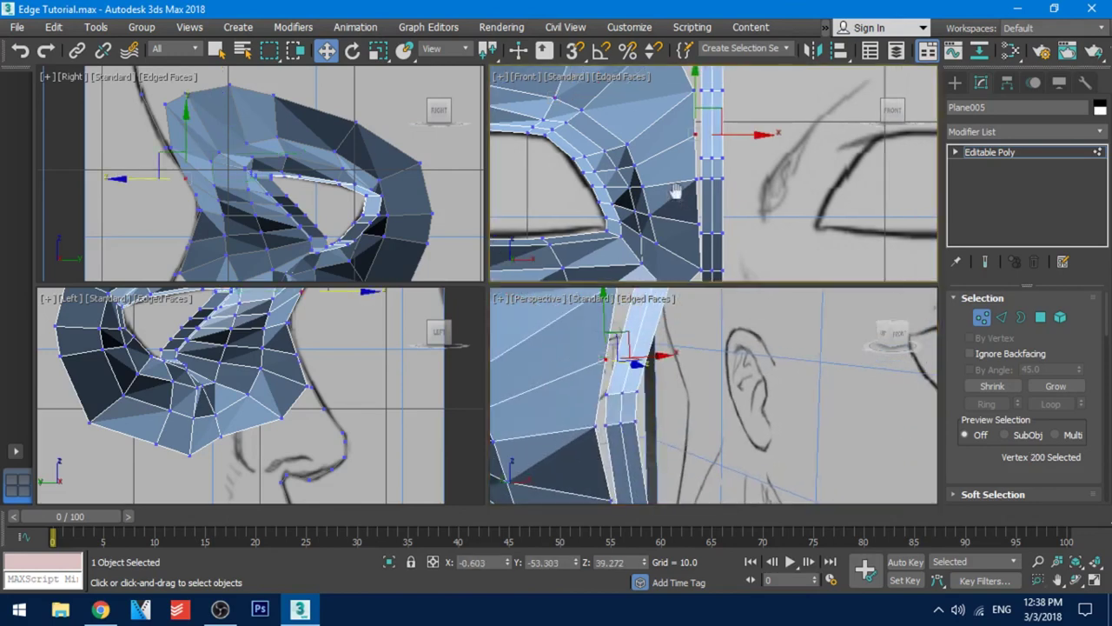
scroll(697, 129, up, 4)
drag(688, 105, 695, 153)
middle_drag(195, 191, 267, 196)
scroll(270, 200, up, 4)
drag(296, 246, 329, 239)
- Move the new lower nose-bridge border vertex to Y -53.039 and Z 33.749, matching the strip vertex and profile line
middle_drag(728, 261, 725, 208)
click(690, 165)
drag(692, 127, 693, 146)
middle_drag(302, 269, 320, 39)
drag(321, 164, 318, 164)
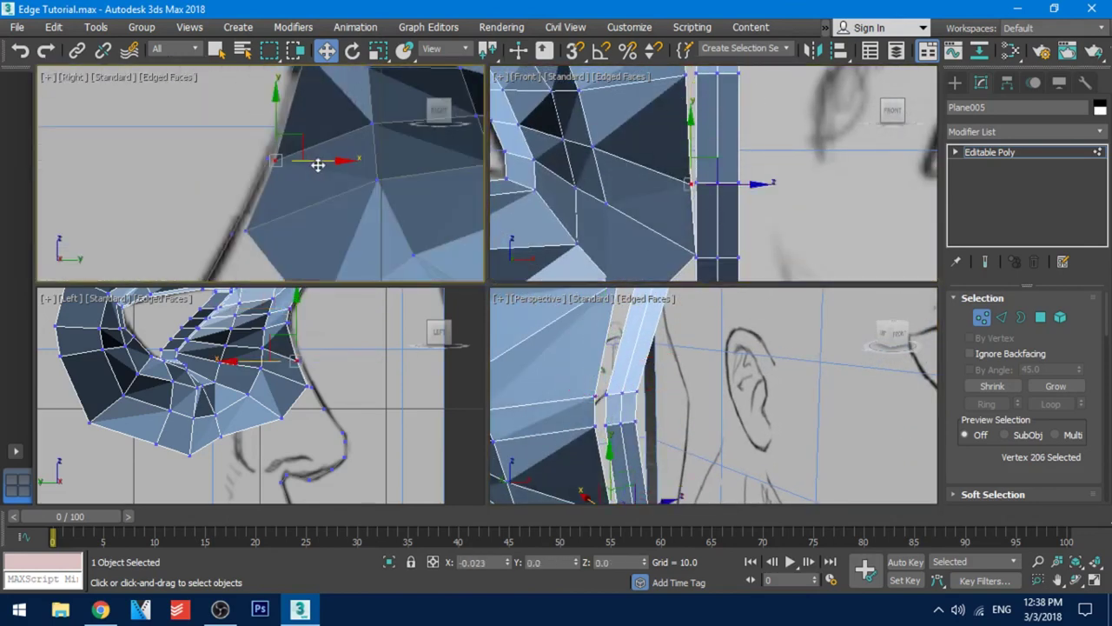
middle_drag(318, 143, 354, 270)
- Move the lowest nose-bridge border vertex to Y -54.048, Z 31.662, and the border vertex at the bridge's deepest point to Y -52.191
scroll(352, 161, up, 5)
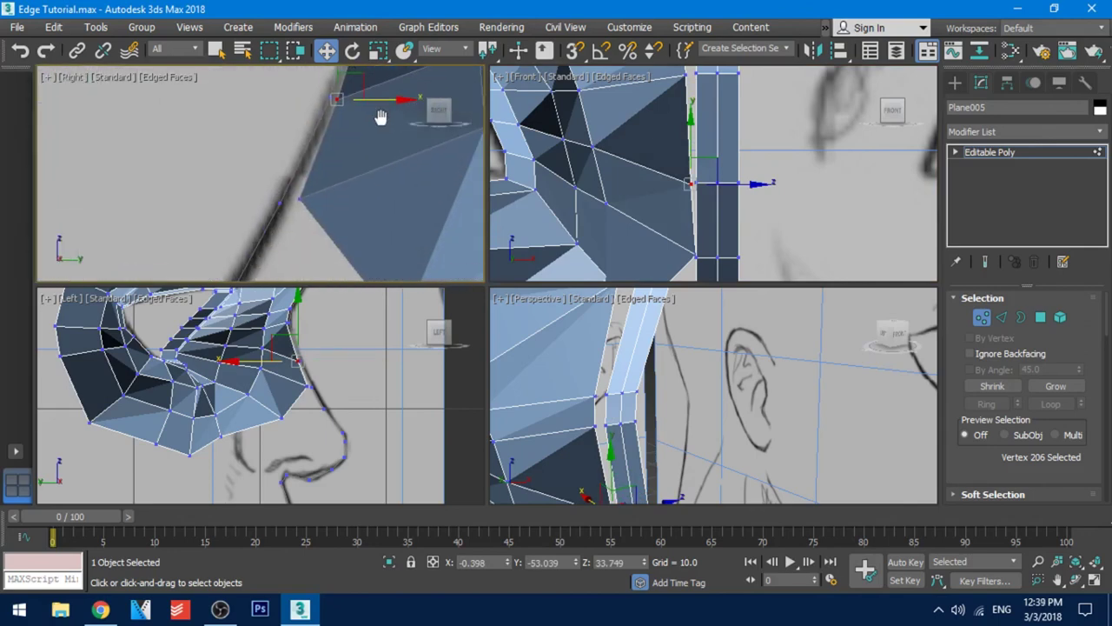
click(311, 203)
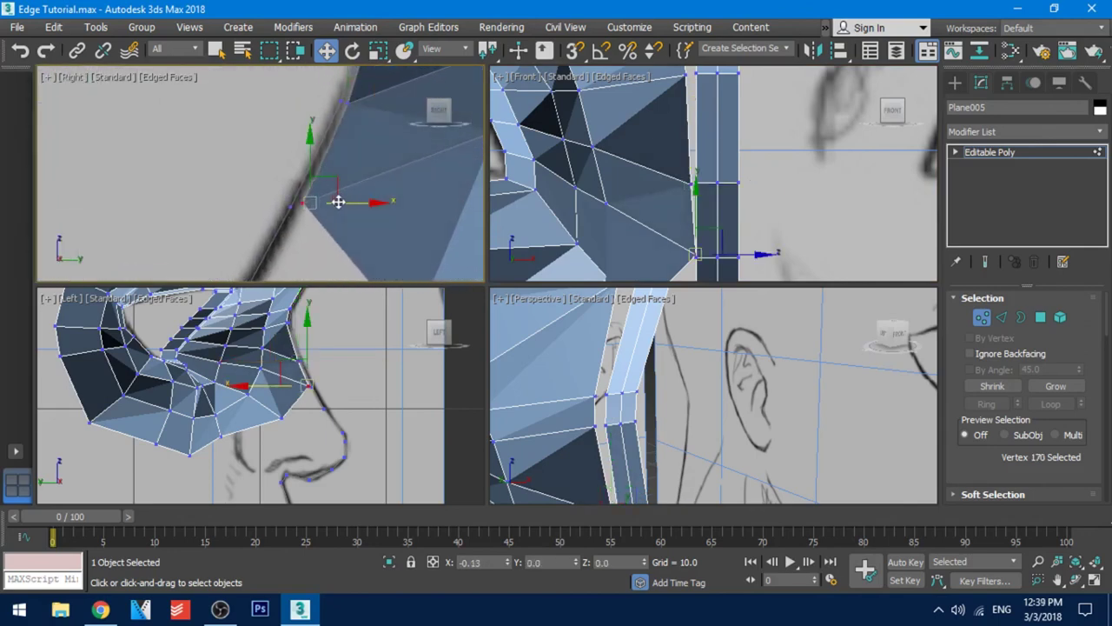
mouse_move(332, 201)
mouse_down()
mouse_move(298, 168)
mouse_move(288, 174)
mouse_up()
mouse_move(361, 159)
middle_down()
mouse_move(365, 273)
mouse_move(343, 226)
middle_up()
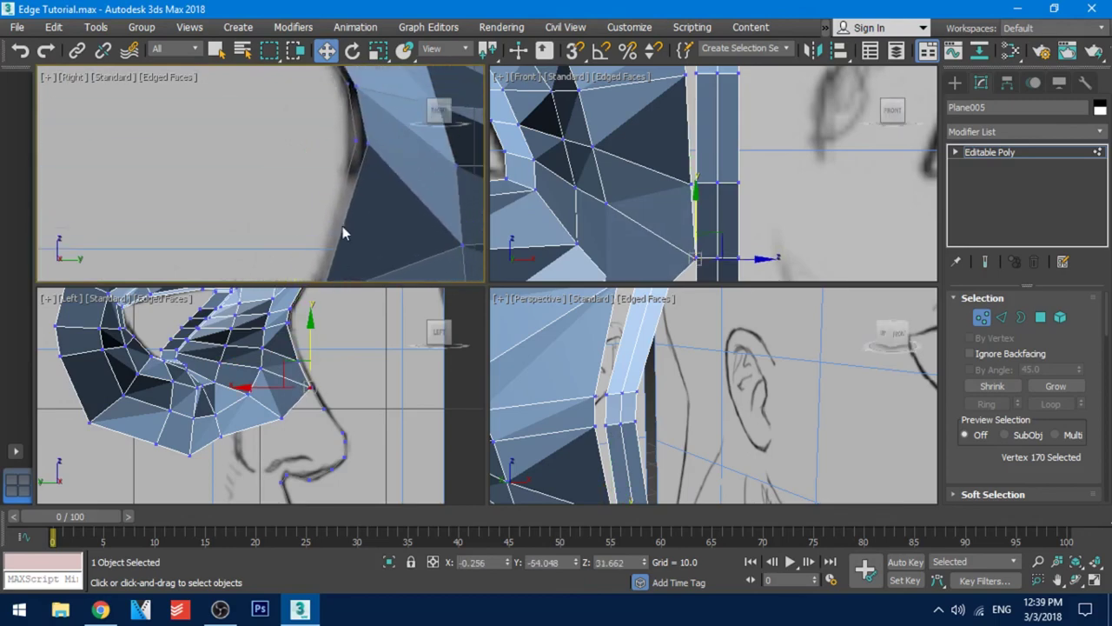
scroll(347, 226, up, 2)
click(366, 185)
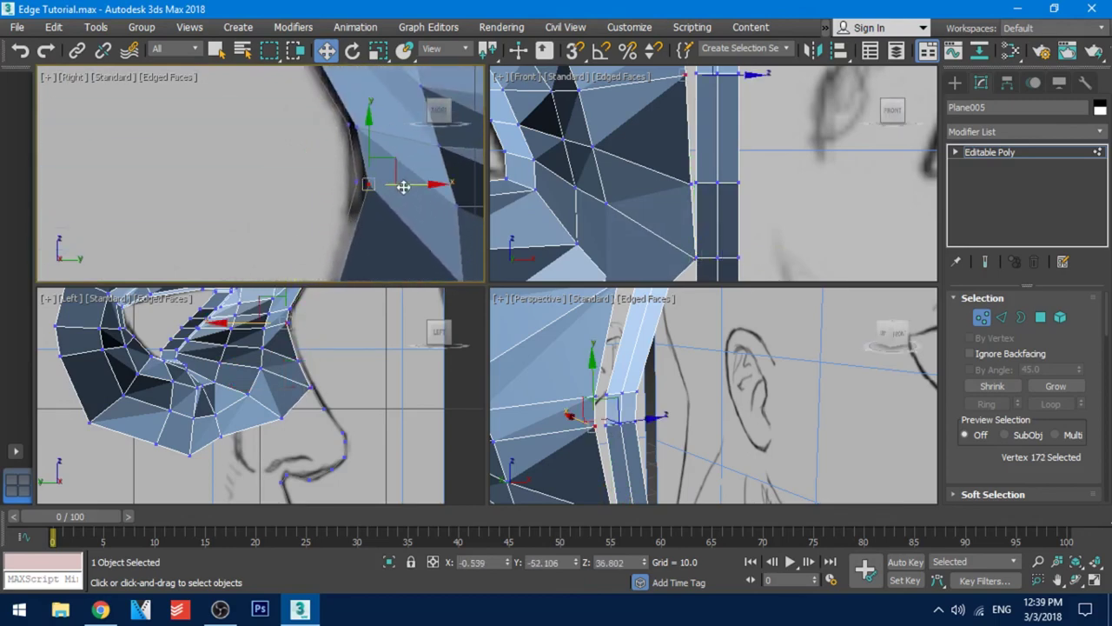
drag(403, 184, 399, 184)
middle_drag(394, 152, 418, 242)
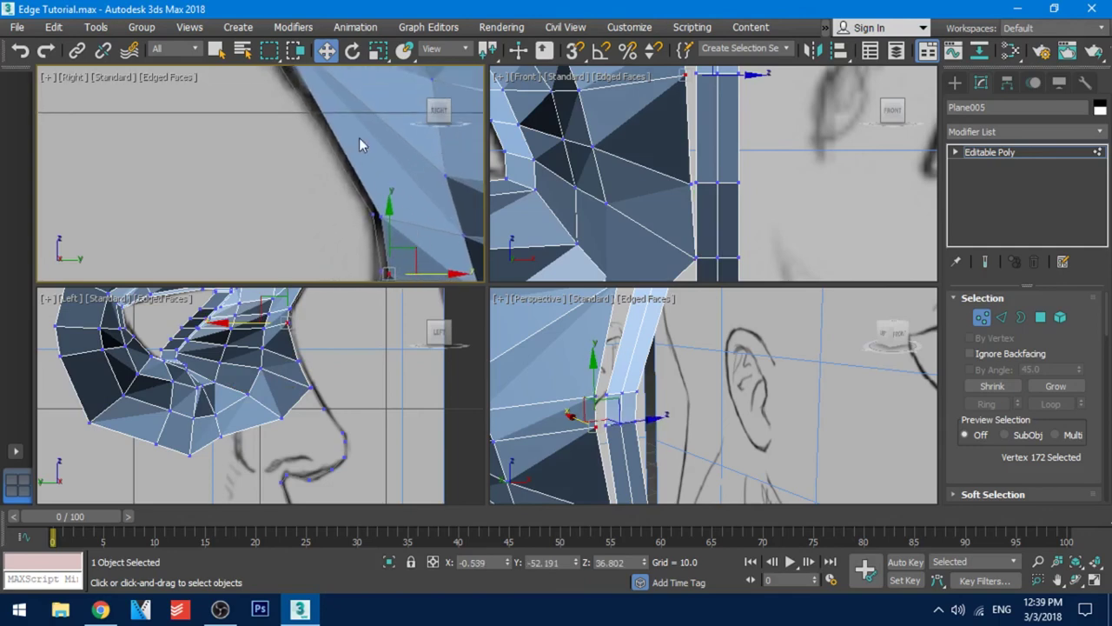
- Weld the eye mesh's upper inner border vertex to the adjacent centre-strip vertex with a weld threshold of 2.322
scroll(349, 126, up, 2)
middle_drag(345, 115, 372, 215)
click(356, 199)
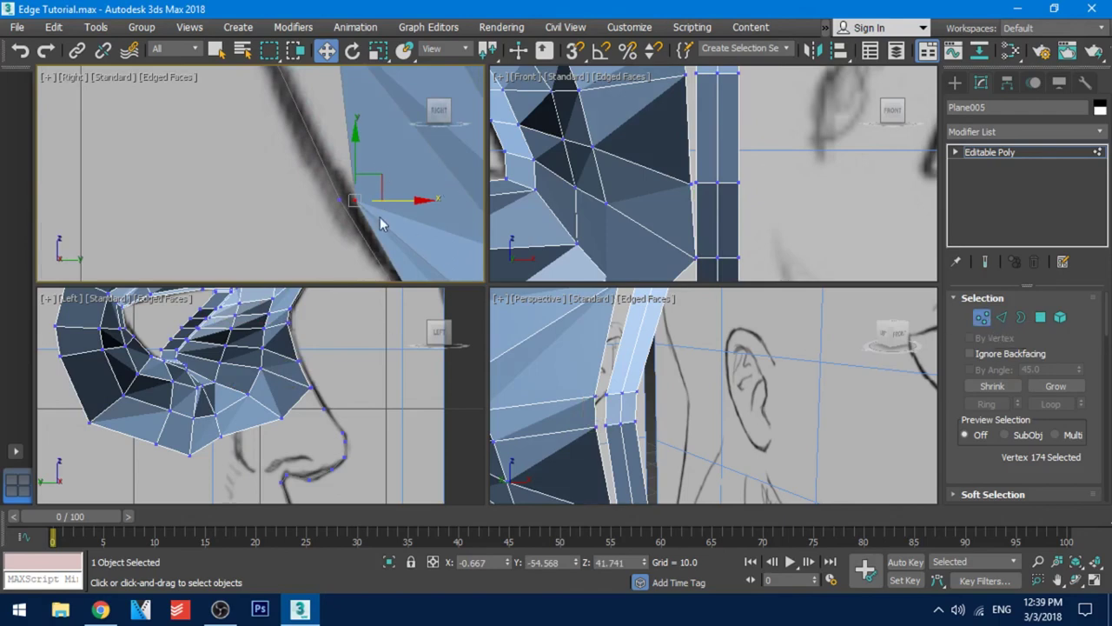
middle_drag(412, 257, 355, 191)
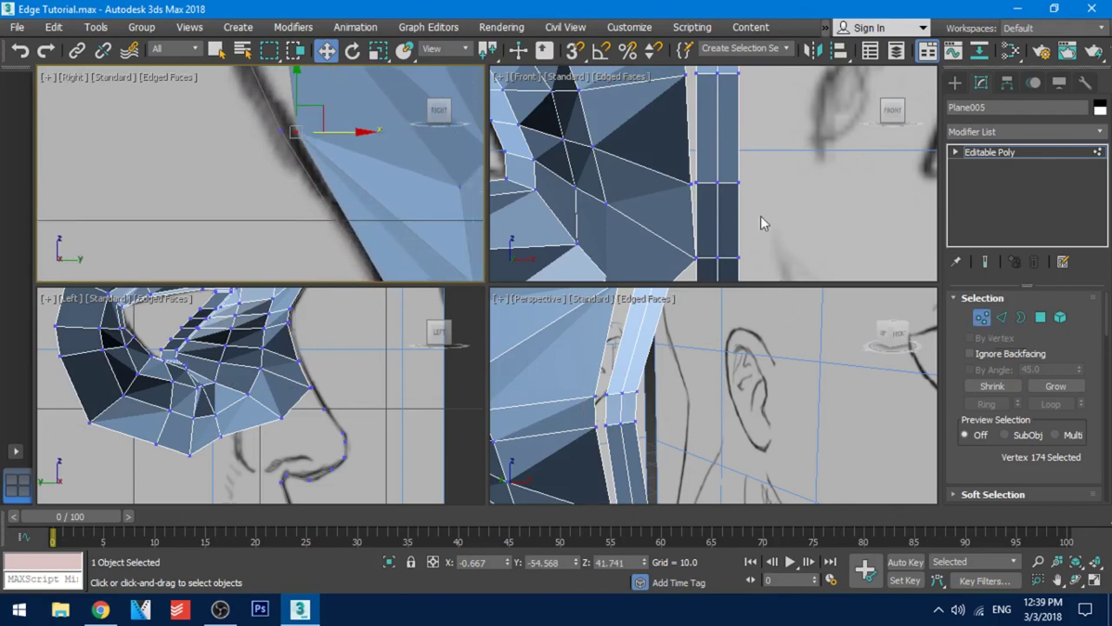
scroll(762, 217, up, 6)
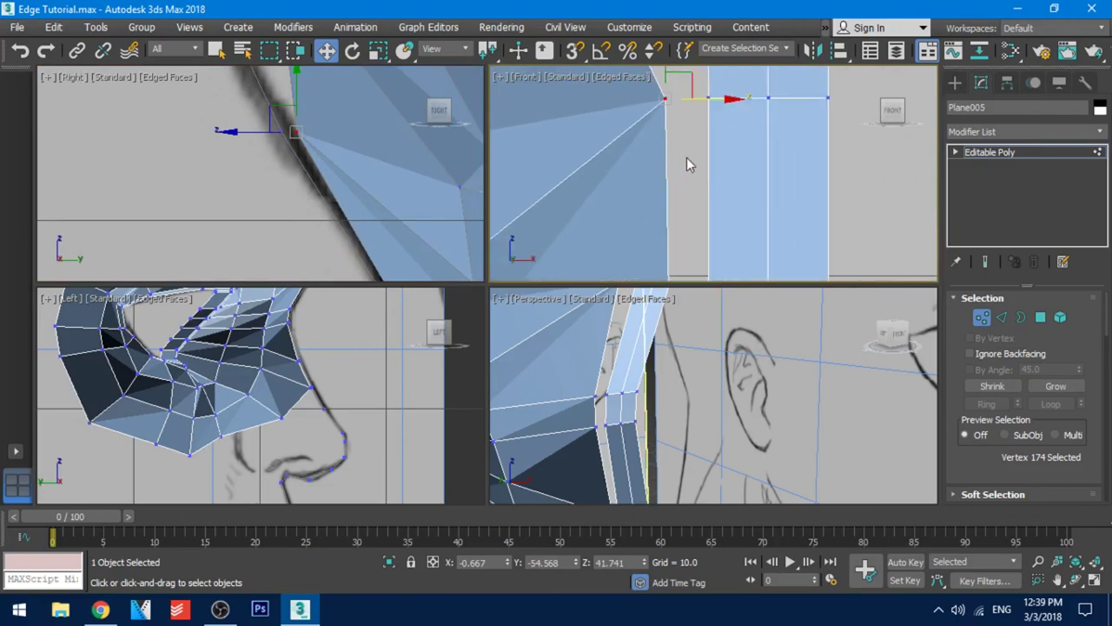
middle_drag(686, 163, 690, 207)
drag(732, 191, 733, 191)
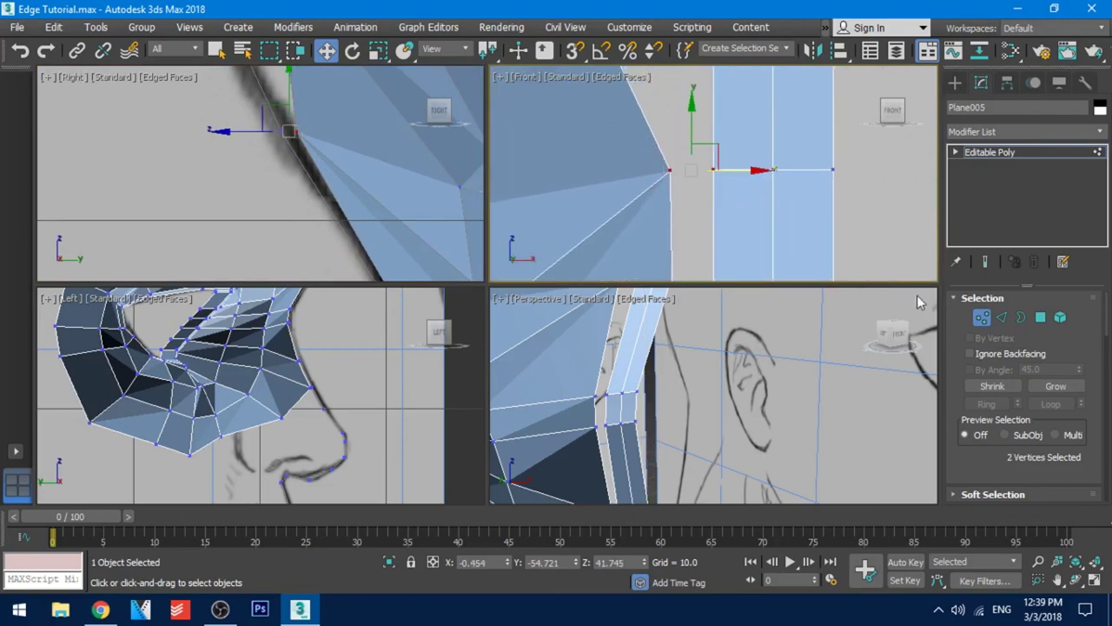
scroll(1060, 342, down, 5)
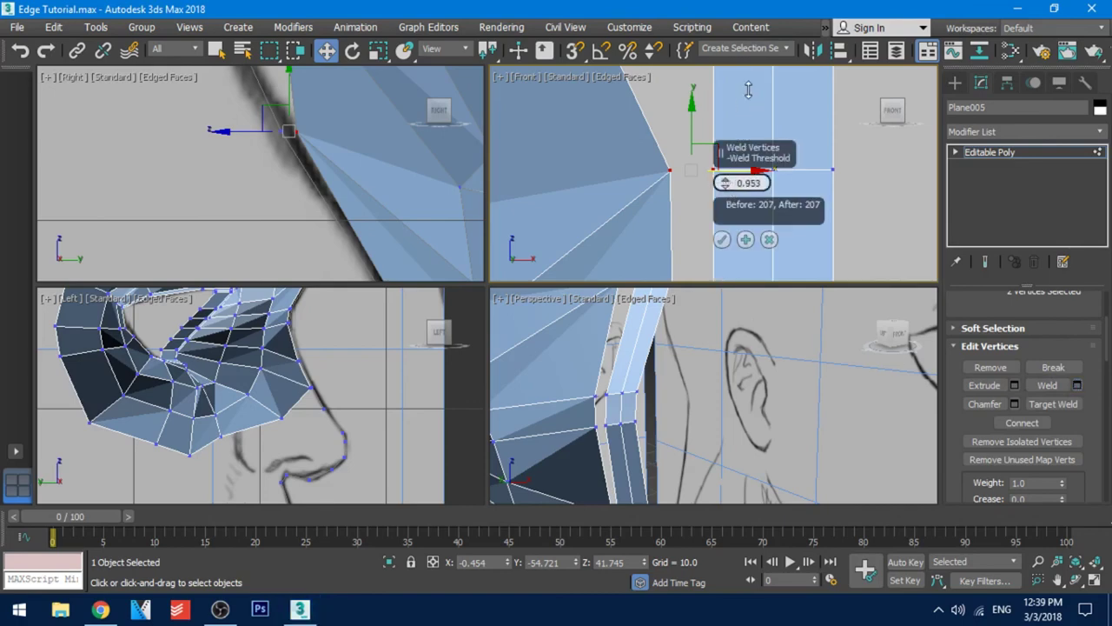
drag(749, 90, 749, 584)
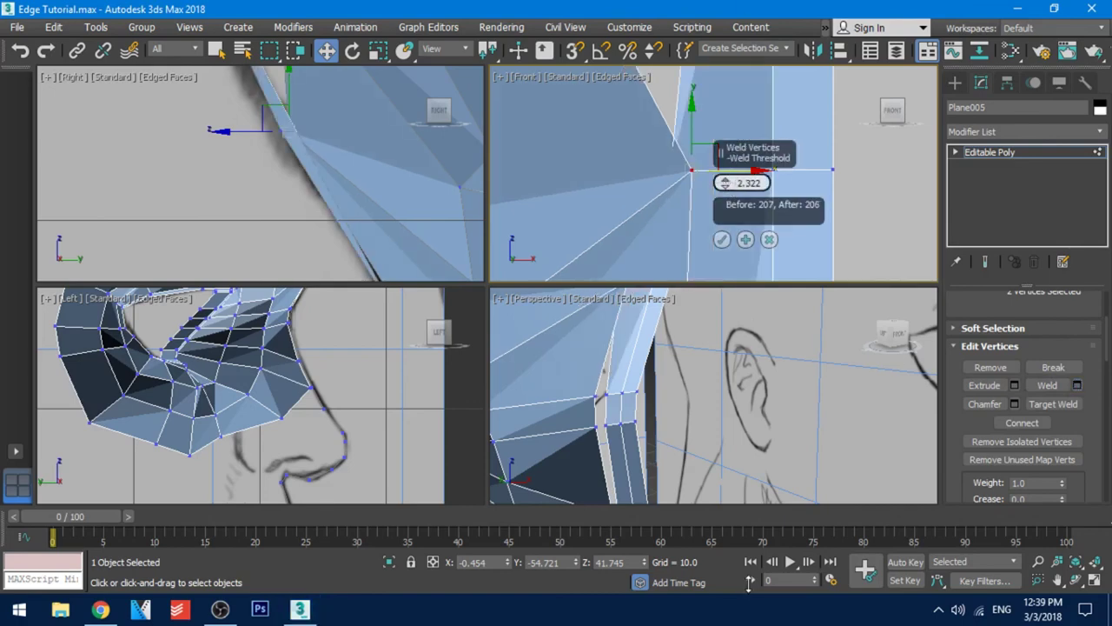
click(725, 239)
- Weld the next two border vertices down the nose bridge to their adjacent centre-strip vertices
middle_drag(732, 243, 722, 77)
middle_drag(708, 199, 712, 158)
drag(680, 171, 710, 193)
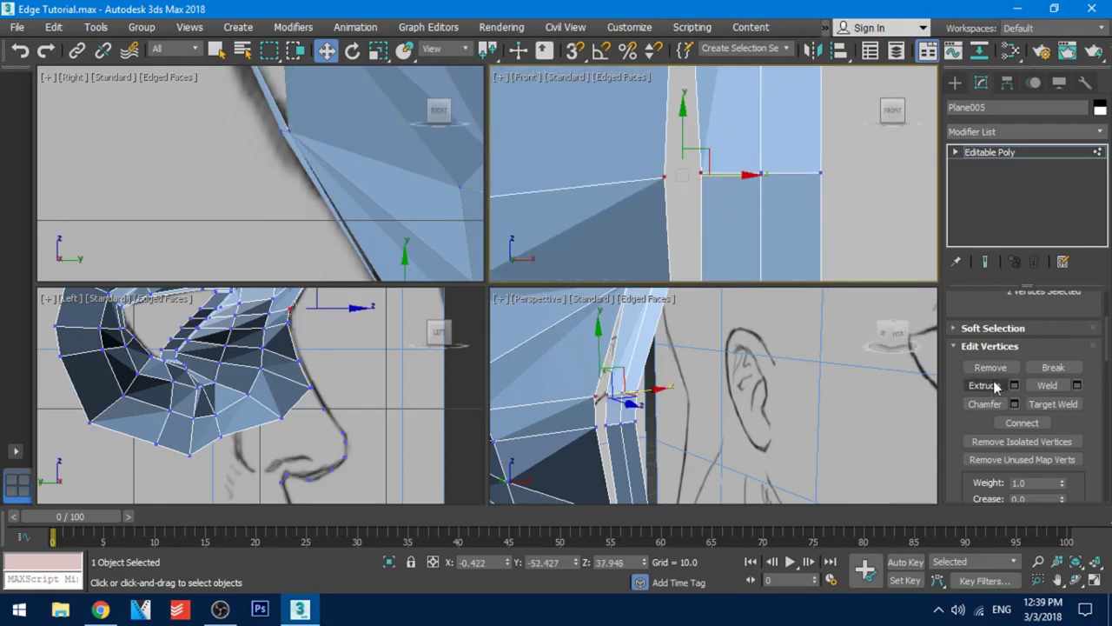
click(1069, 385)
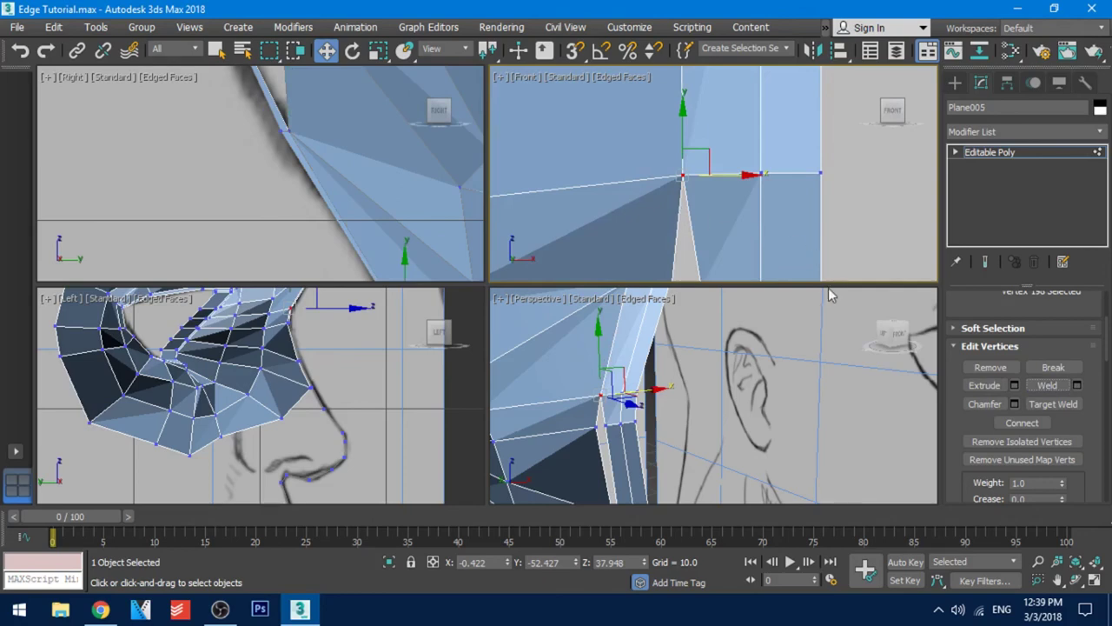
middle_drag(784, 212, 778, 21)
middle_drag(703, 155, 708, 244)
drag(712, 203, 713, 203)
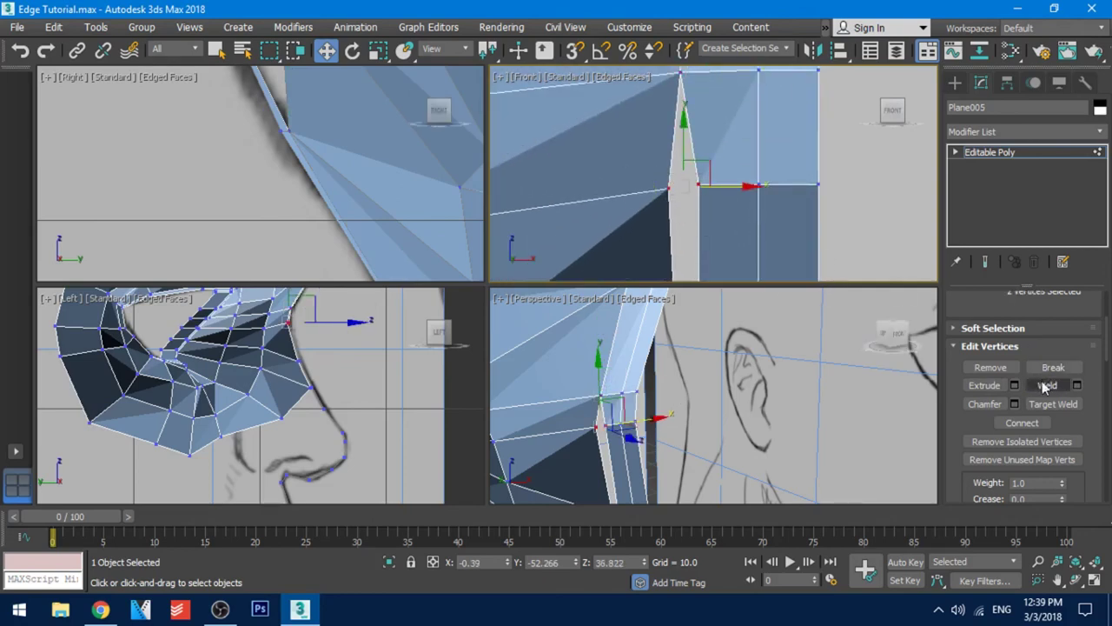
click(1044, 386)
- Weld the two lowest nose-bridge border vertices of the eye mesh to their adjacent centre-strip vertices, then clear the selection
middle_drag(738, 233, 719, 132)
middle_drag(691, 241, 707, 131)
middle_drag(717, 391, 724, 218)
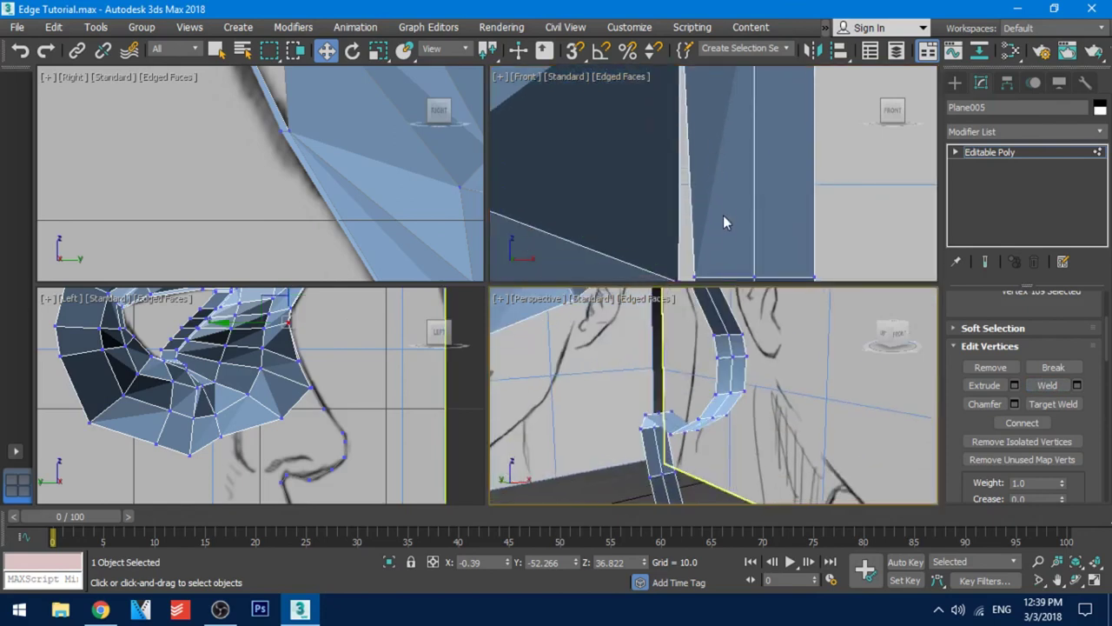
middle_drag(706, 330, 713, 452)
scroll(715, 435, down, 4)
middle_drag(722, 205, 744, 137)
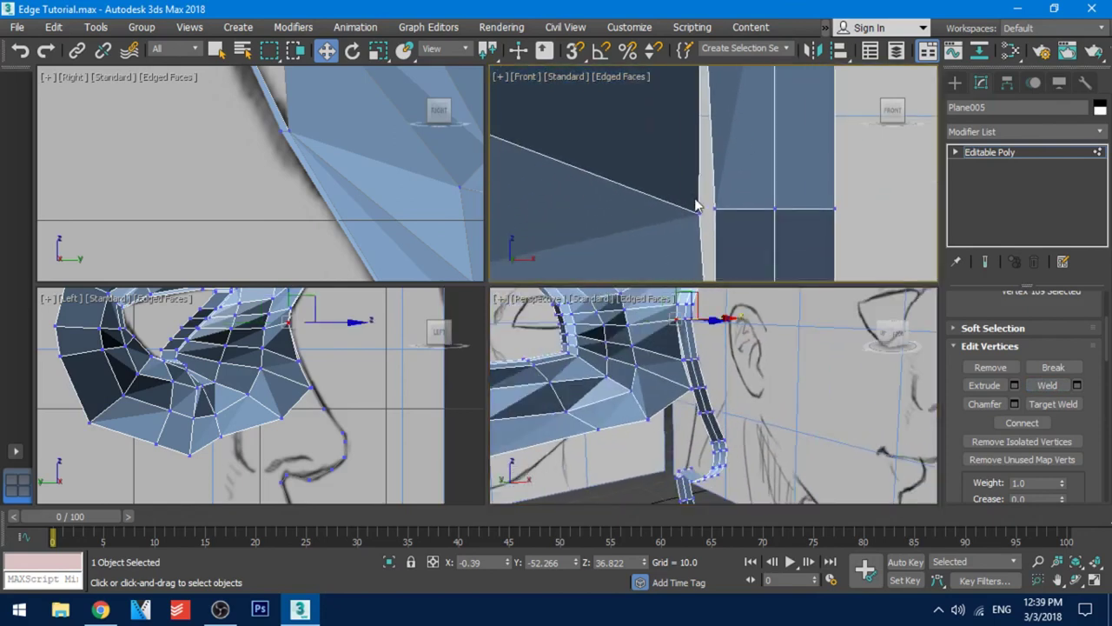
drag(718, 231, 720, 233)
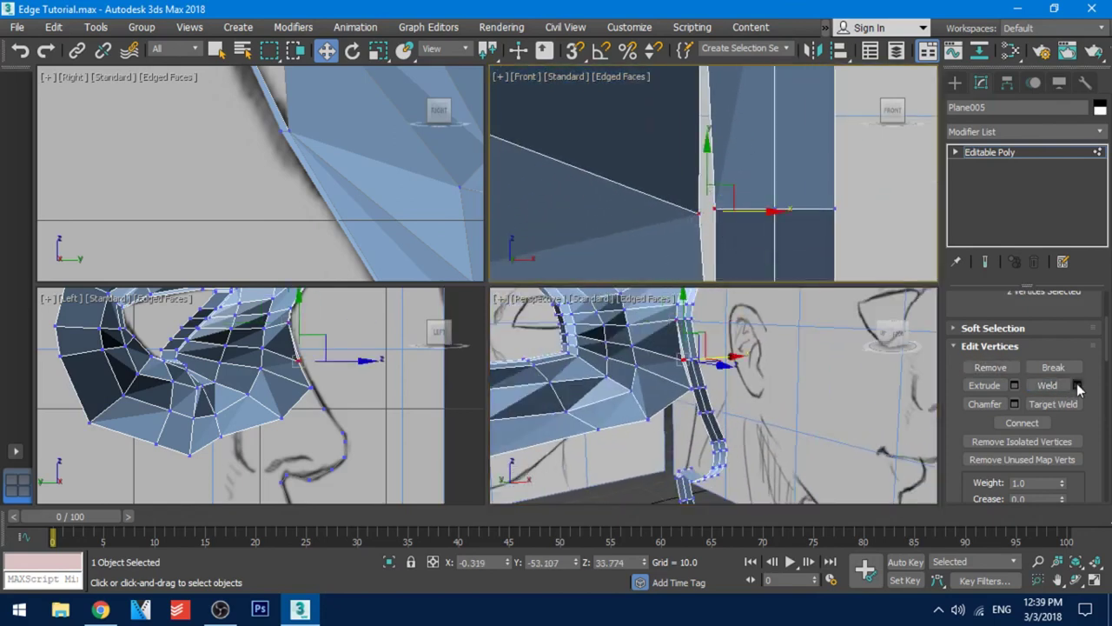
click(1048, 386)
middle_drag(779, 234, 775, 109)
middle_drag(721, 258, 737, 184)
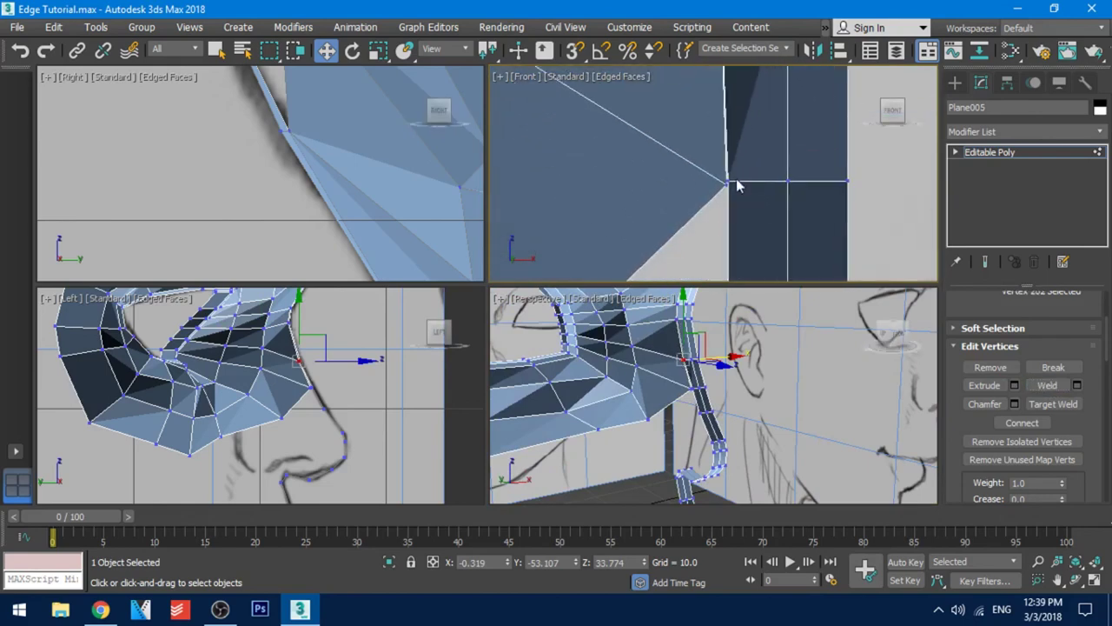
drag(740, 182, 744, 192)
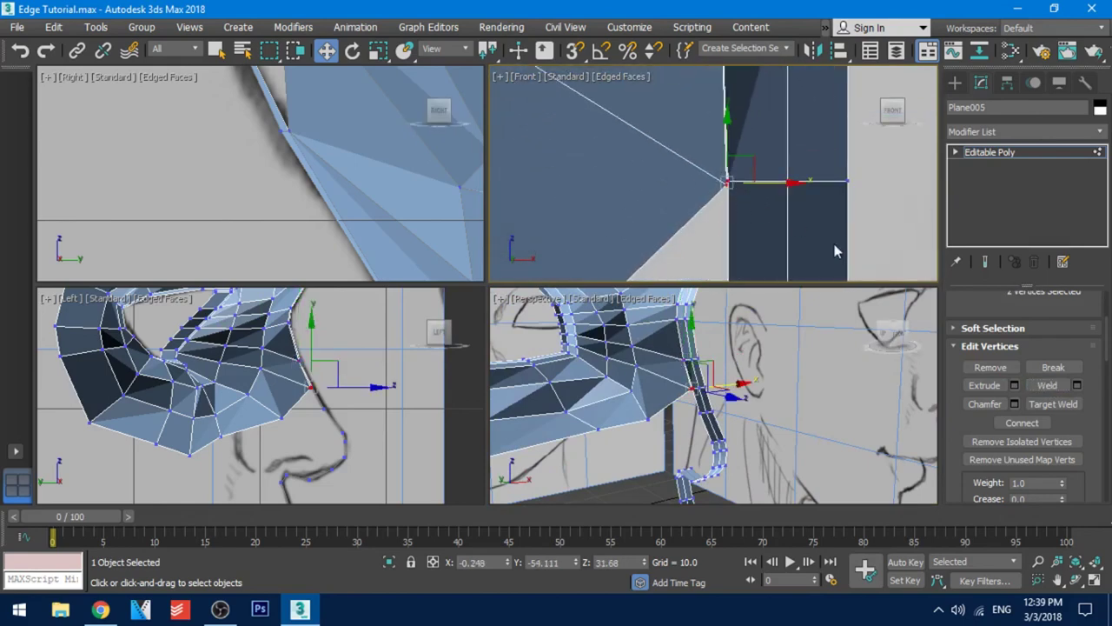
click(1055, 385)
scroll(764, 214, down, 6)
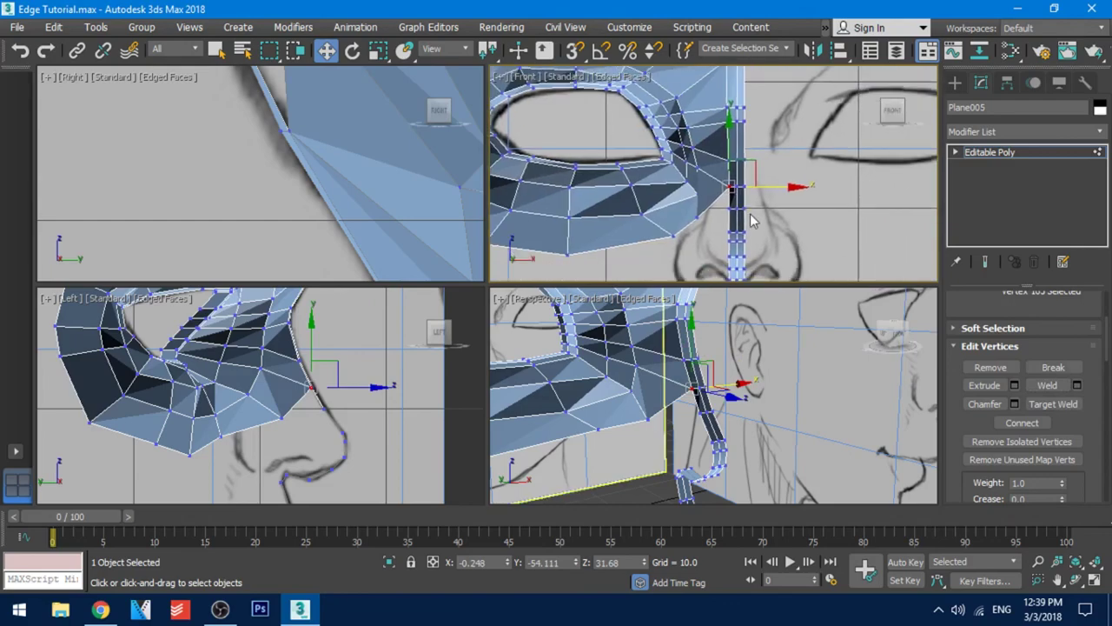
click(881, 136)
- Select the column of five vertices between the inner eye corner and the nose bridge and move it toward the centre strip to X -2.725
alt+middle_drag(747, 429, 692, 388)
scroll(770, 391, down, 4)
scroll(719, 351, up, 5)
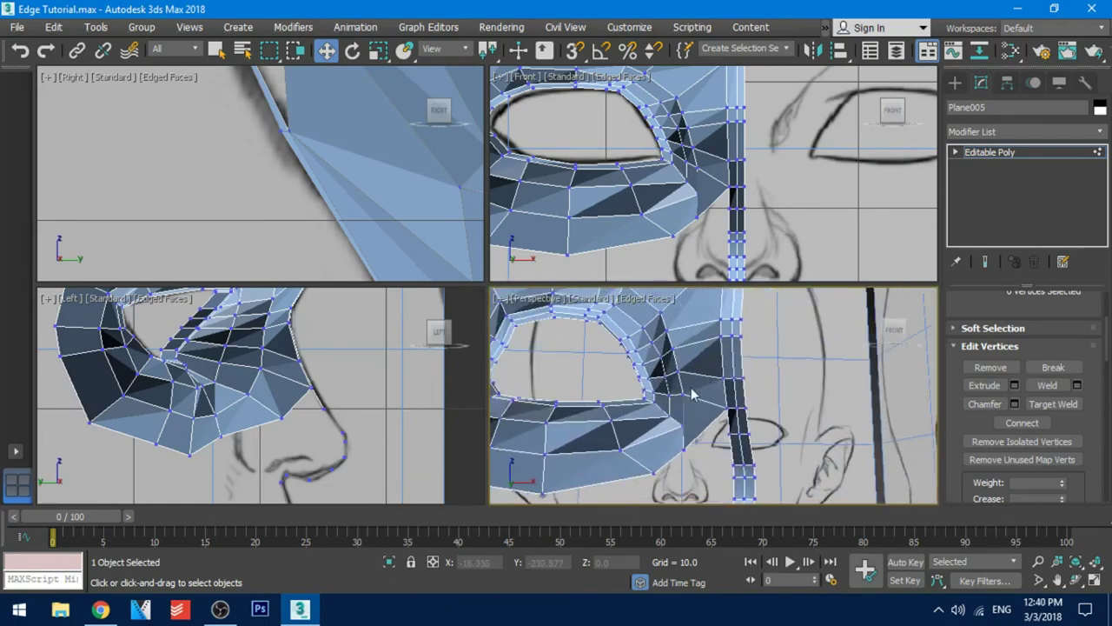
click(684, 394)
ctrl+click(680, 373)
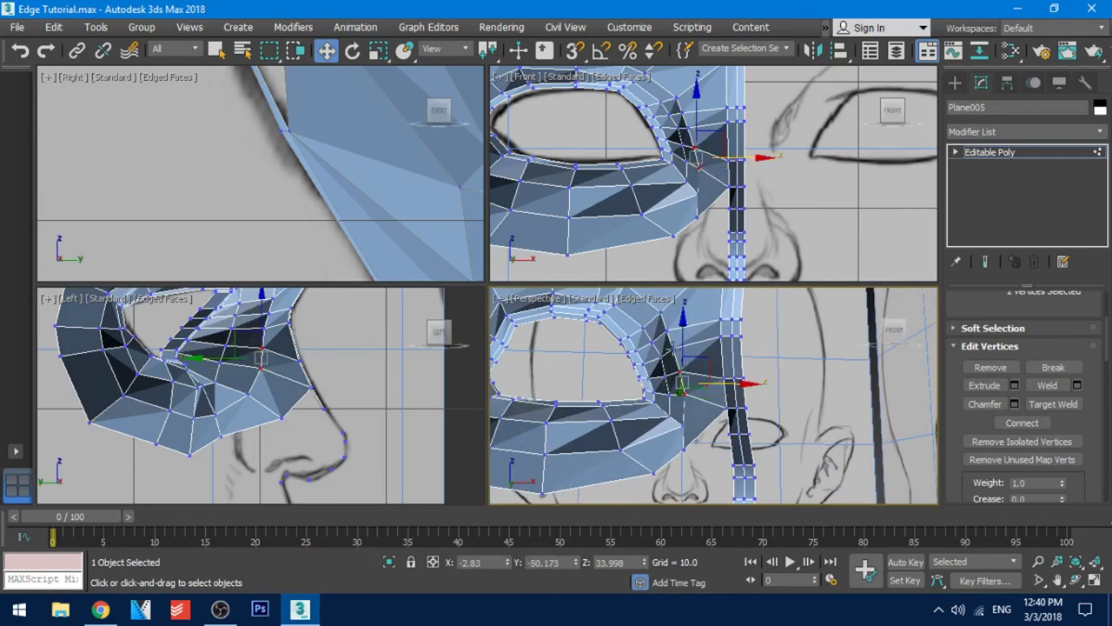
drag(707, 372, 706, 372)
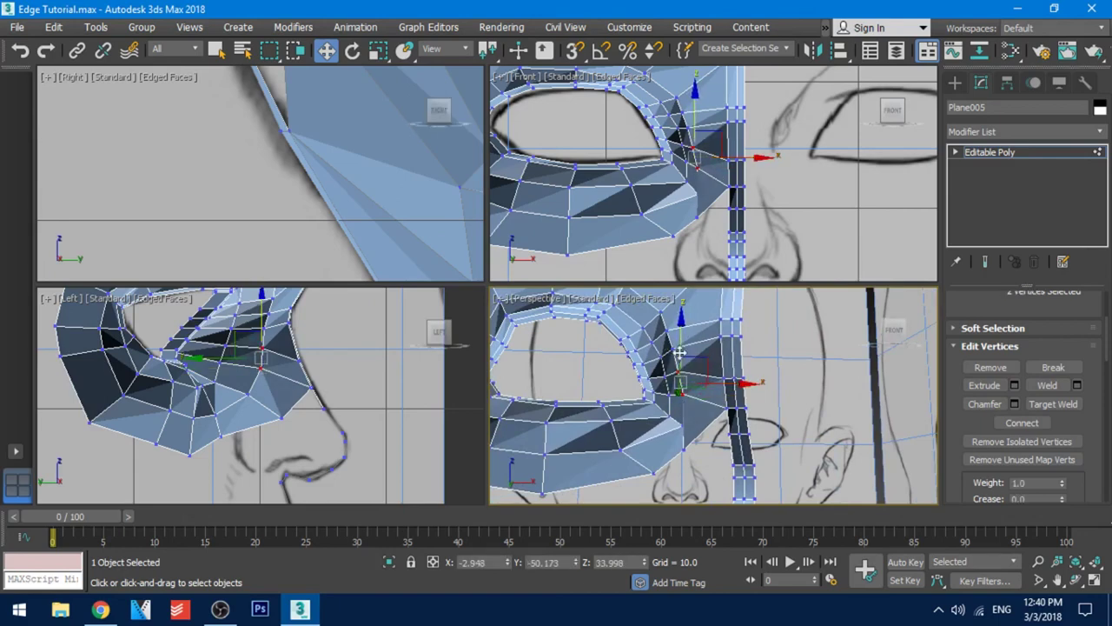
ctrl+click(675, 348)
ctrl+click(669, 331)
ctrl+click(662, 313)
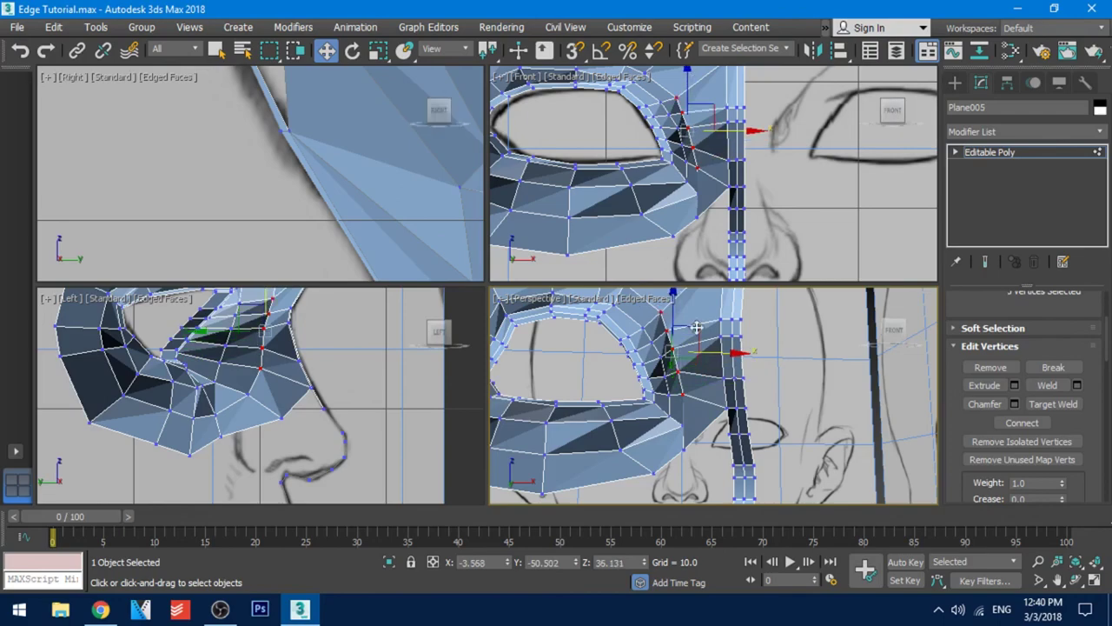
middle_drag(698, 337, 672, 376)
scroll(717, 135, up, 4)
middle_drag(717, 135, 693, 193)
drag(710, 185, 731, 186)
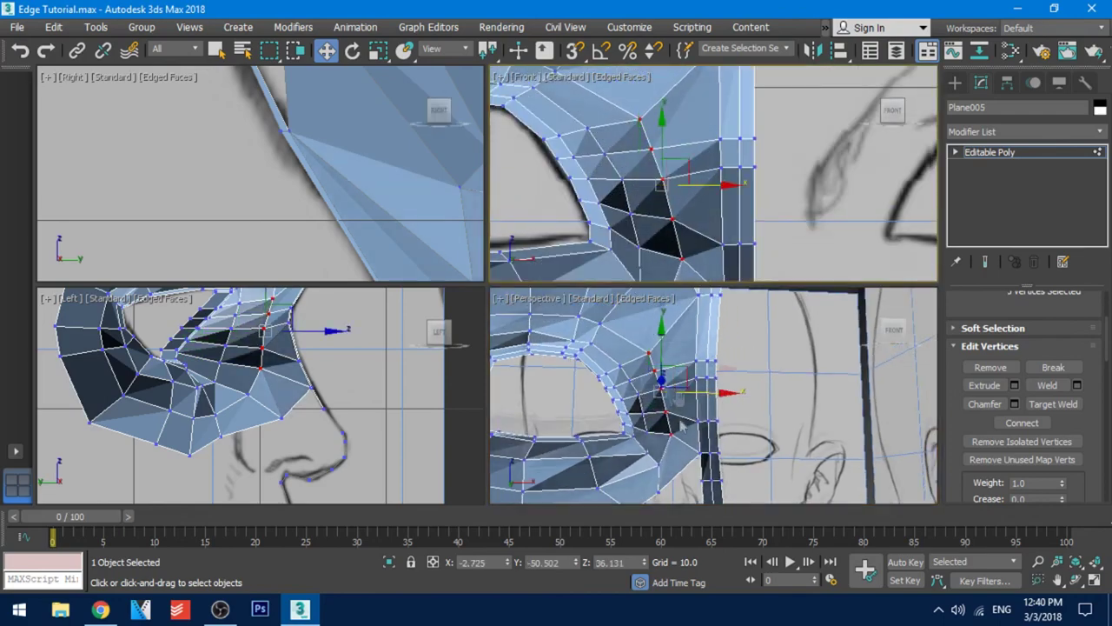
- Shift the lowest vertex of that column and the vertex below it slightly away from the centre strip
scroll(684, 408, down, 5)
alt+middle_drag(628, 337, 665, 331)
scroll(665, 331, up, 5)
middle_drag(692, 254, 687, 216)
click(676, 221)
drag(695, 219, 690, 219)
middle_drag(685, 252, 697, 178)
click(667, 199)
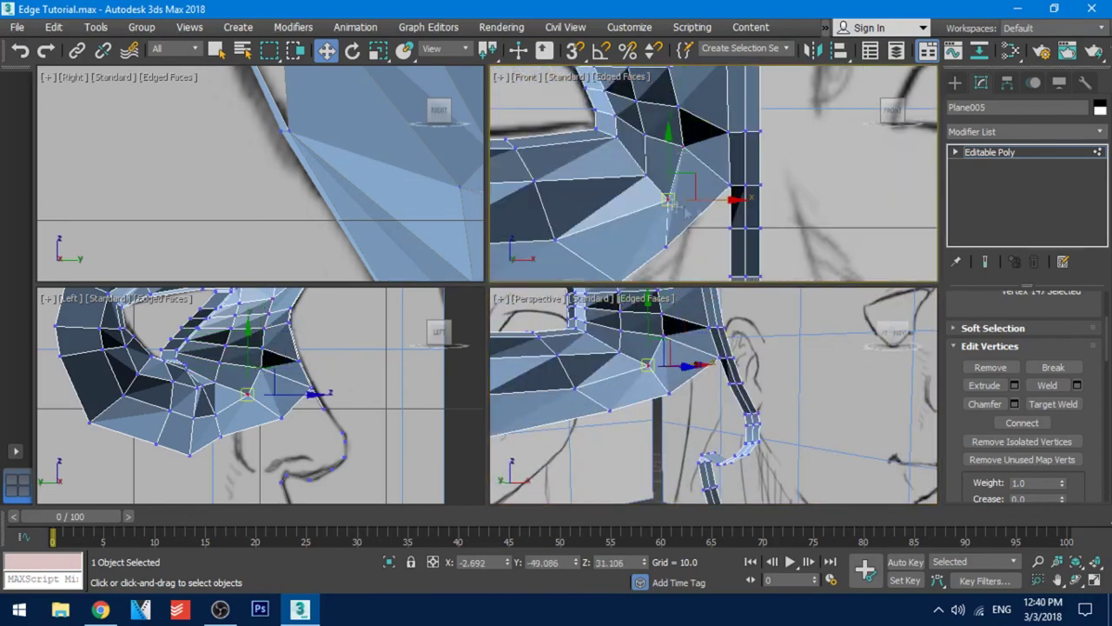
drag(671, 200, 666, 199)
- Move the lower border vertex beside the nose forward in profile to Y -47.83
alt+middle_drag(673, 391, 628, 400)
click(615, 411)
middle_drag(228, 434, 211, 410)
drag(210, 410, 223, 411)
middle_drag(756, 252, 695, 208)
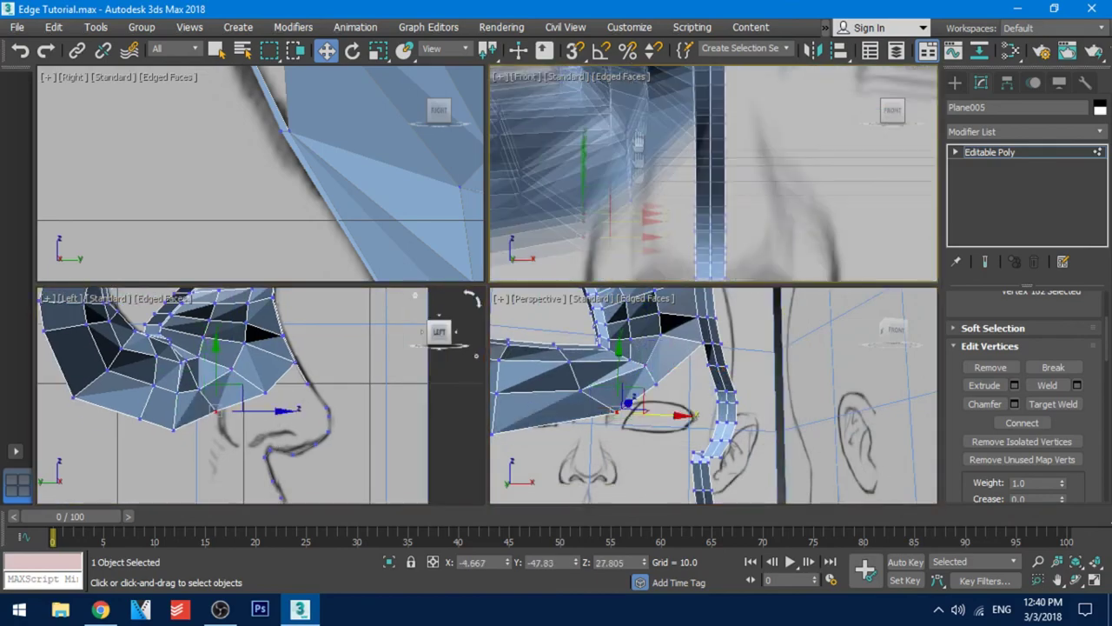
- Lower the upper brow border vertex next to the centre strip to Z 44.114
scroll(739, 233, down, 5)
scroll(674, 416, down, 5)
alt+middle_drag(673, 419, 732, 388)
scroll(739, 401, down, 3)
scroll(739, 402, up, 3)
click(722, 334)
scroll(723, 336, up, 2)
drag(734, 347, 734, 362)
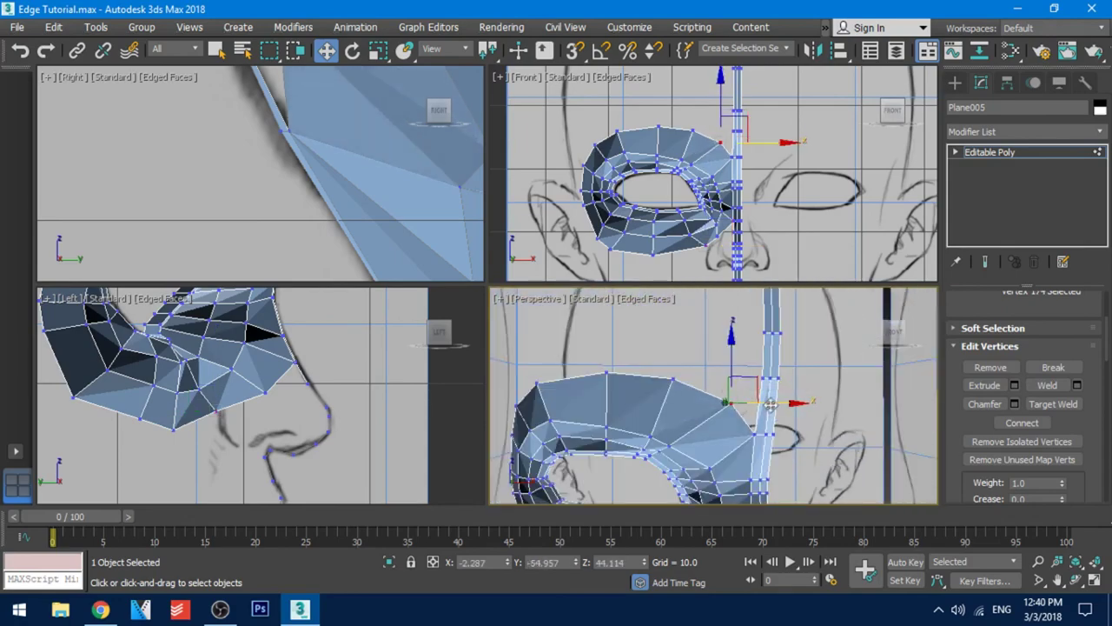
- Move the upper brow border vertex slightly away from the centre strip to X -2.783
drag(770, 402, 763, 404)
scroll(748, 411, down, 5)
scroll(698, 431, up, 5)
scroll(697, 431, down, 3)
middle_drag(697, 431, 751, 408)
scroll(669, 195, down, 3)
scroll(657, 204, up, 5)
middle_drag(653, 239, 654, 269)
scroll(122, 455, down, 3)
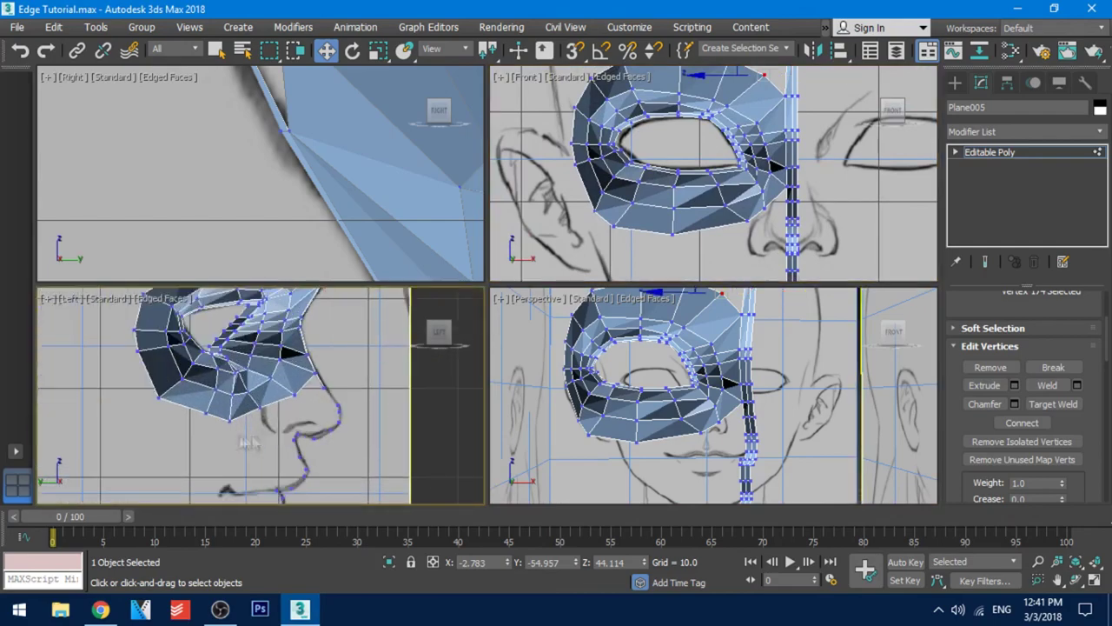
- Select the four edges along the lower border of the eye mesh and extrude them straight down over the cheek
scroll(261, 440, up, 2)
middle_drag(263, 441, 327, 396)
key(2)
ctrl+click(198, 379)
ctrl+click(165, 366)
middle_drag(139, 351, 184, 405)
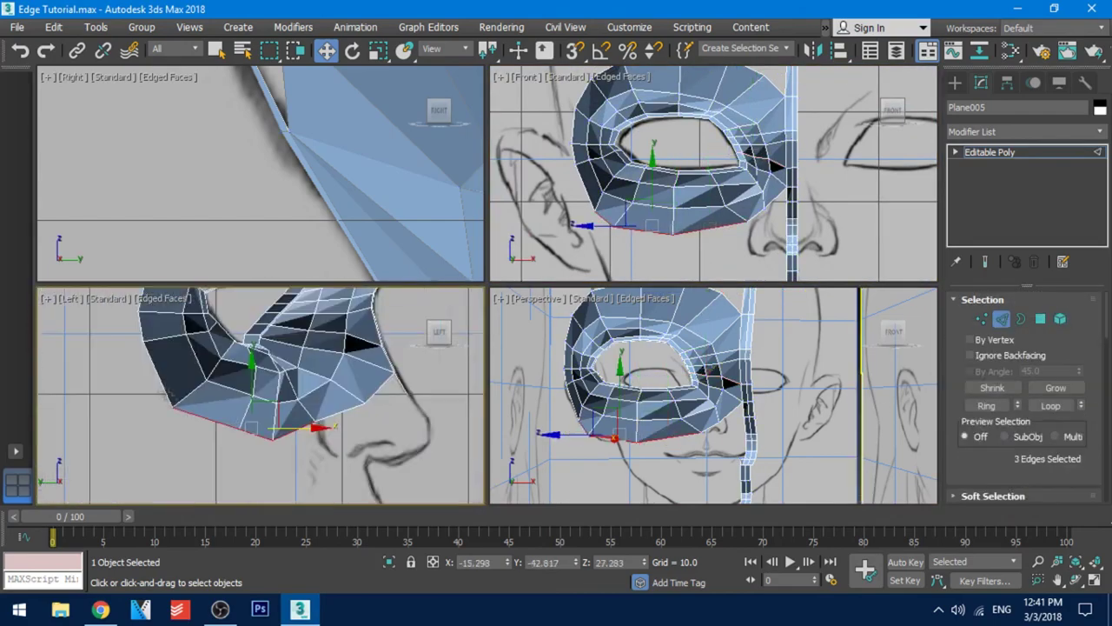
ctrl+click(160, 380)
key(r)
shift+drag(235, 408, 236, 447)
key(ctrl+z)
key(w)
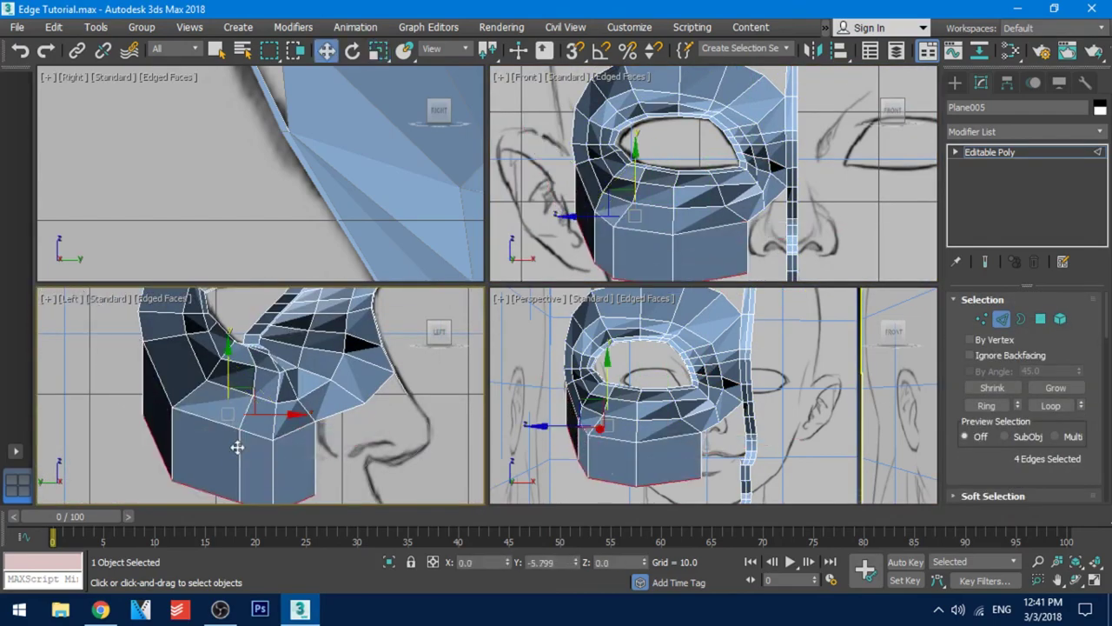
- Shift the extruded edges slightly toward the centre, and move their innermost vertex beside the nose to X -4.258, Z 24.211
middle_drag(674, 267, 614, 195)
drag(621, 197, 629, 197)
middle_drag(669, 198, 624, 195)
key(1)
click(651, 195)
drag(653, 167, 653, 149)
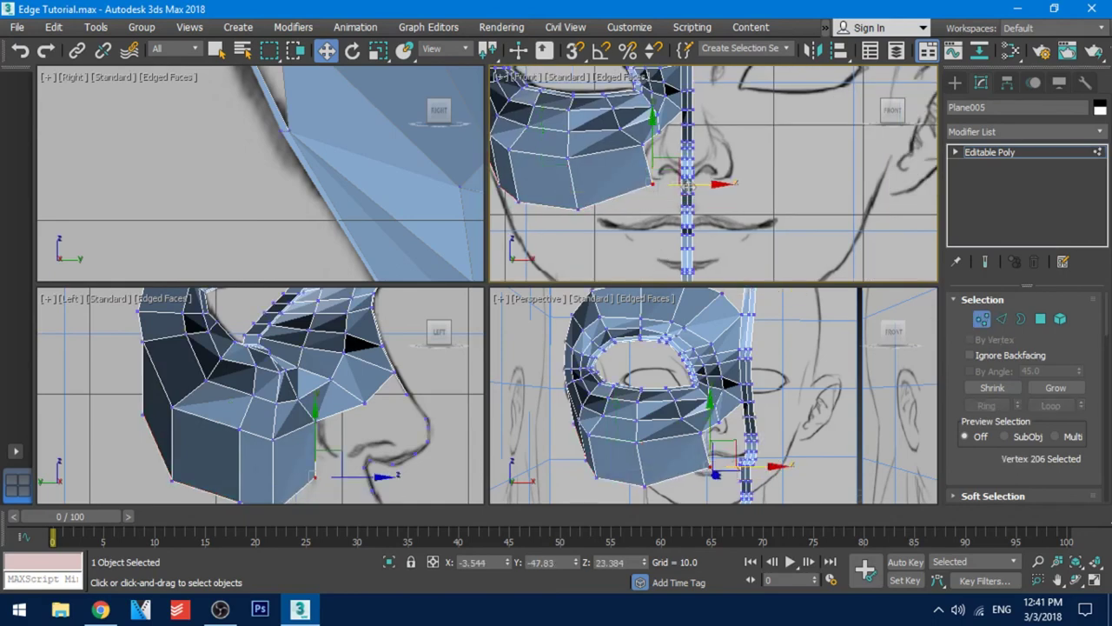
drag(701, 178, 694, 178)
- Raise the next two vertices of the cheek's lower border slightly to even out its curve
middle_drag(579, 205, 639, 211)
click(637, 214)
drag(637, 182, 637, 174)
middle_drag(579, 200, 633, 219)
click(631, 227)
drag(633, 205, 632, 200)
- Reposition the cheek's lower border vertices in profile, setting the innermost one to Y -47.241
middle_drag(223, 467, 236, 385)
click(286, 420)
click(328, 386)
drag(356, 385, 350, 385)
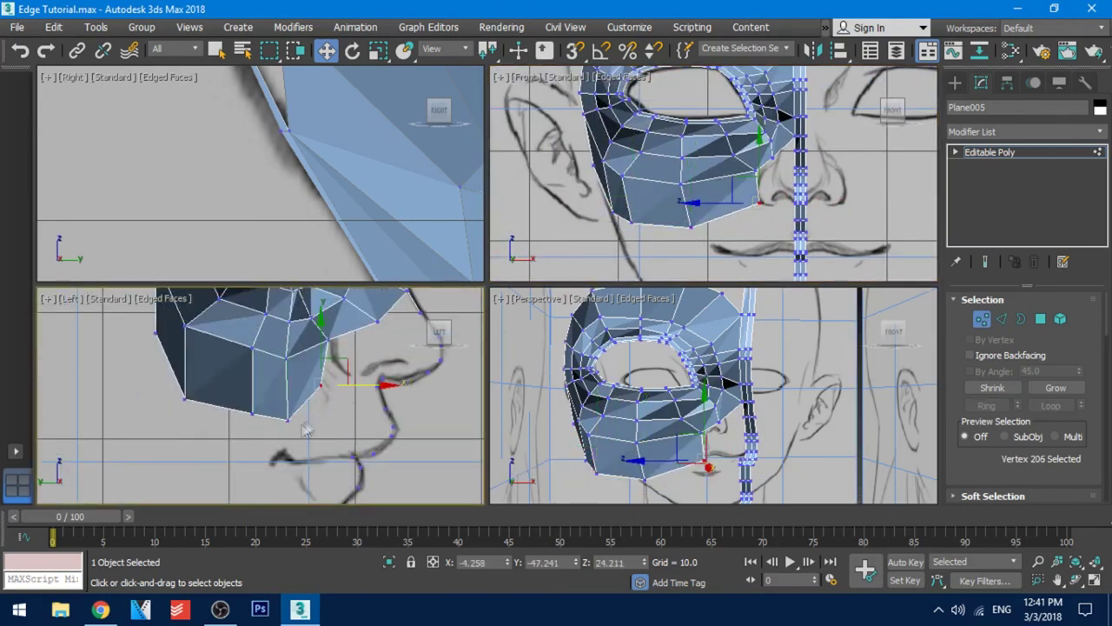
click(287, 421)
drag(316, 420, 268, 413)
click(253, 413)
middle_drag(228, 374, 325, 452)
click(253, 411)
drag(253, 394, 301, 430)
middle_drag(324, 475, 303, 417)
- Move the outermost vertex of the cheek's lower border inward by about 0.85 in X
alt+middle_drag(638, 421, 665, 417)
middle_drag(674, 192, 637, 216)
drag(605, 205, 621, 205)
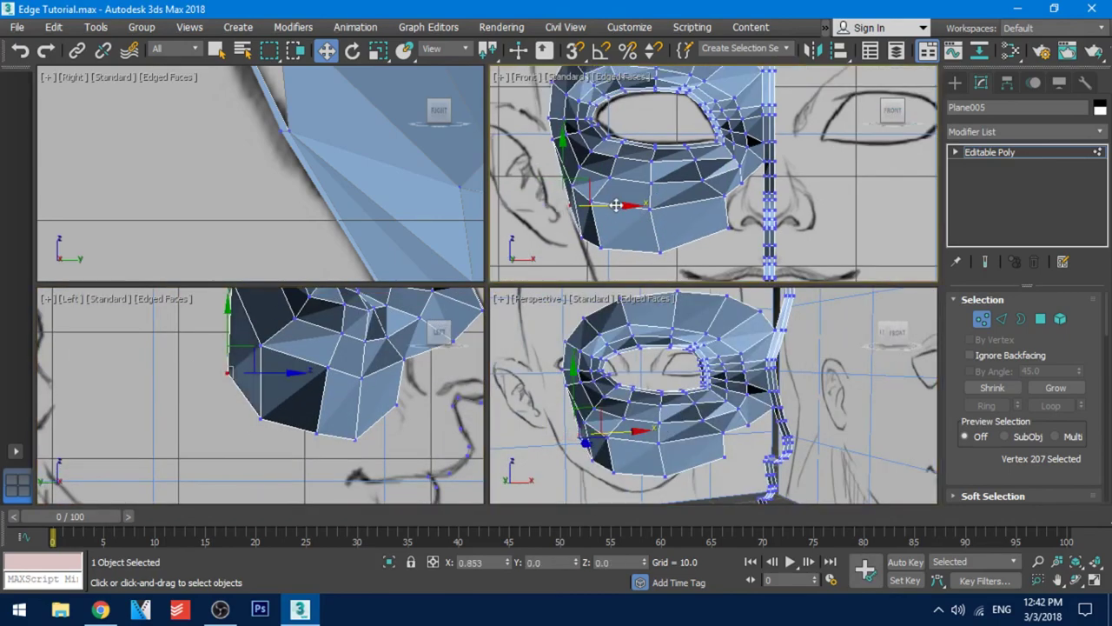
- Select four vertices along the outer side border of the eye and cheek mesh and move them slightly outward
alt+middle_drag(694, 458, 686, 436)
alt+middle_drag(773, 464, 728, 462)
click(573, 342)
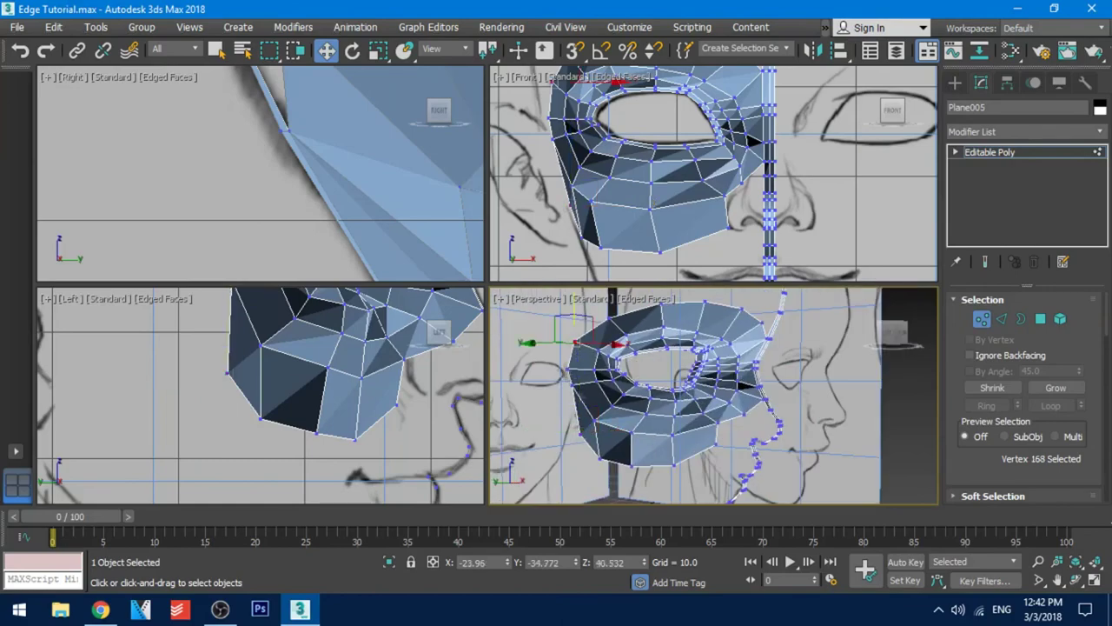
ctrl+click(567, 368)
ctrl+click(572, 384)
ctrl+click(580, 434)
middle_drag(602, 137, 642, 181)
drag(645, 181, 640, 181)
- Move one outer border vertex forward in profile, and shift the inner lower cheek vertex up and slightly forward
middle_drag(660, 195, 636, 130)
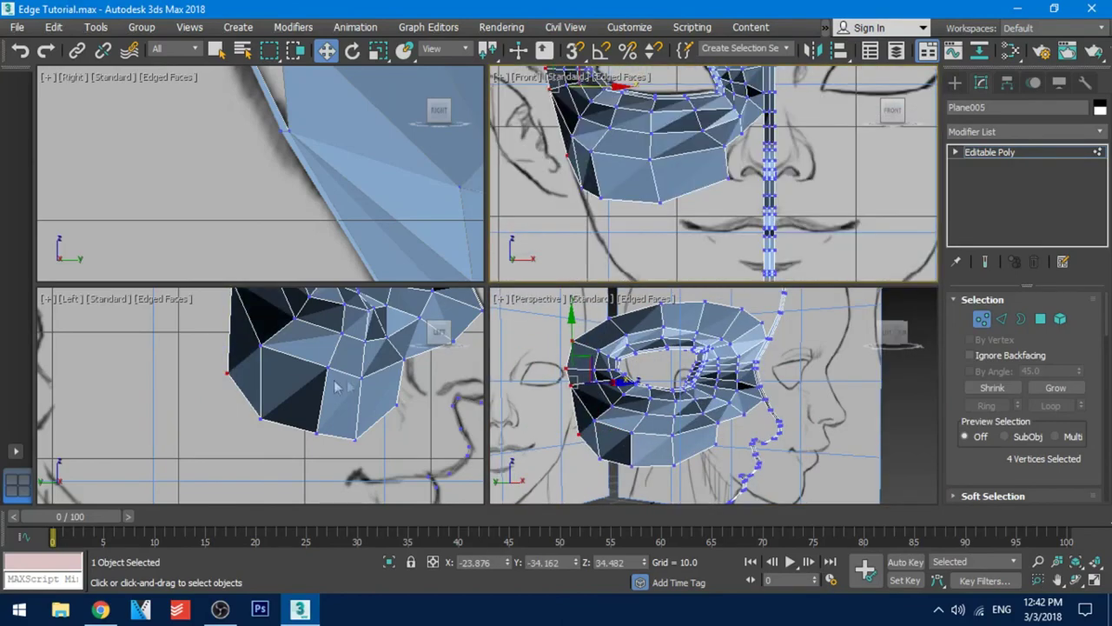
scroll(340, 388, down, 2)
middle_drag(284, 335, 293, 383)
click(268, 354)
drag(305, 354, 314, 355)
middle_drag(345, 414, 248, 373)
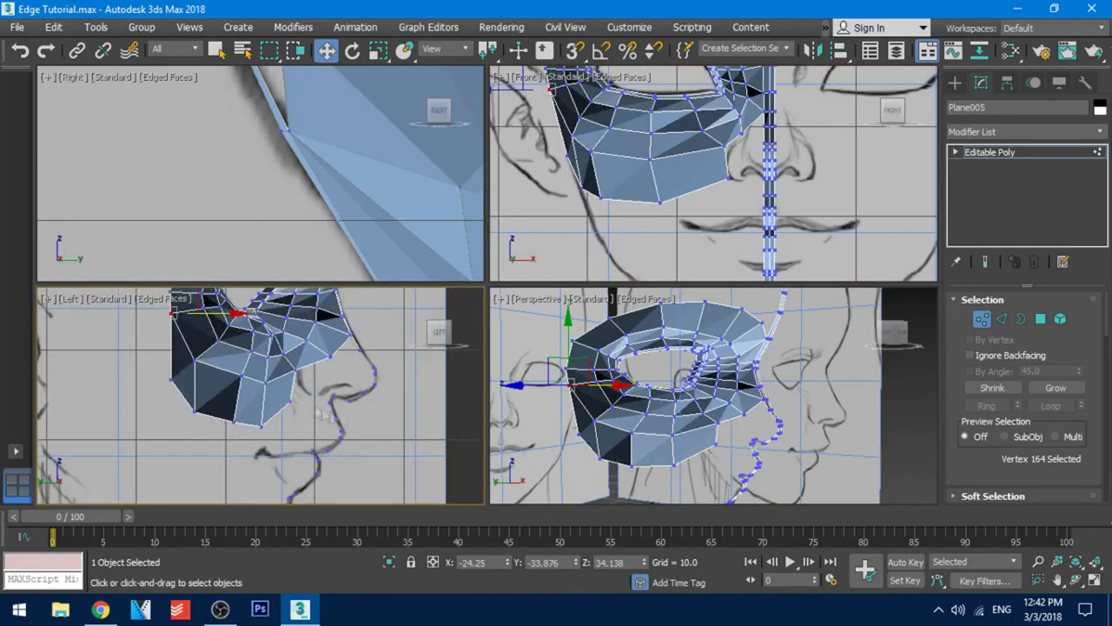
click(300, 399)
drag(290, 370, 290, 357)
drag(333, 390, 339, 389)
- Shift one cheek vertex toward the centre and its neighbour slightly outward, and save the scene
alt+middle_drag(773, 382, 720, 382)
scroll(713, 218, up, 2)
middle_drag(753, 170, 705, 231)
click(653, 181)
drag(695, 183, 704, 183)
middle_drag(723, 208, 696, 180)
click(634, 193)
drag(674, 193, 669, 194)
alt+middle_drag(700, 387, 764, 421)
scroll(281, 392, up, 5)
key(ctrl+s)
- Move the two middle cheek vertices below the eye slightly forward in profile, and save the scene
drag(374, 384, 336, 399)
scroll(417, 404, down, 6)
scroll(804, 238, down, 4)
alt+middle_drag(747, 426, 673, 435)
click(682, 438)
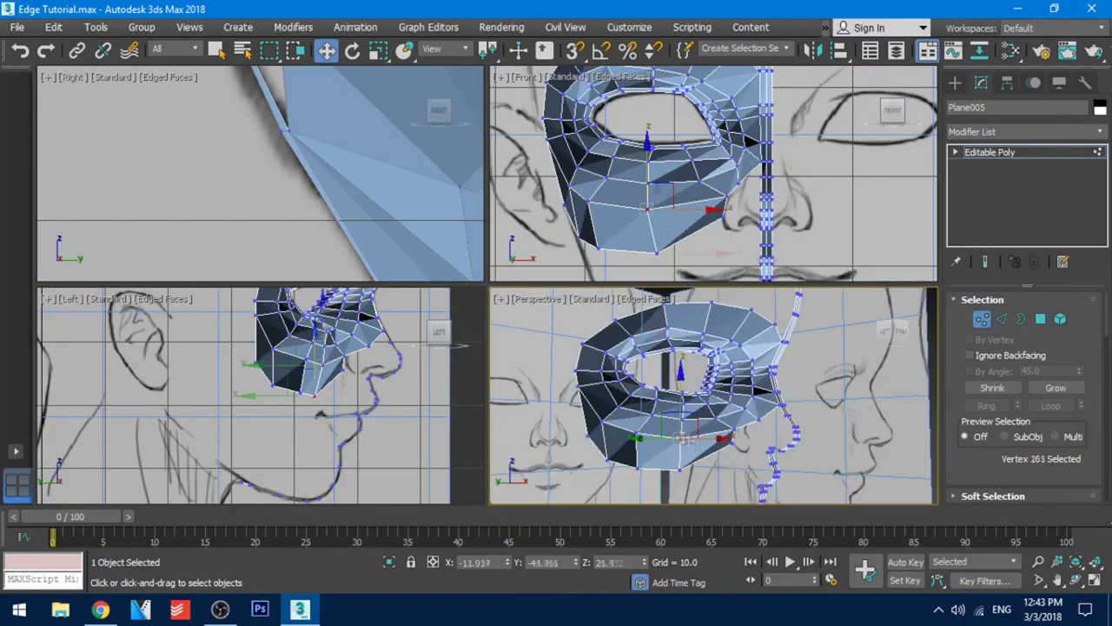
middle_drag(362, 371, 366, 386)
drag(366, 387, 370, 387)
mouse_move(695, 426)
alt+middle_down()
mouse_move(726, 434)
mouse_move(691, 428)
alt+middle_up()
click(683, 417)
middle_drag(365, 368, 371, 373)
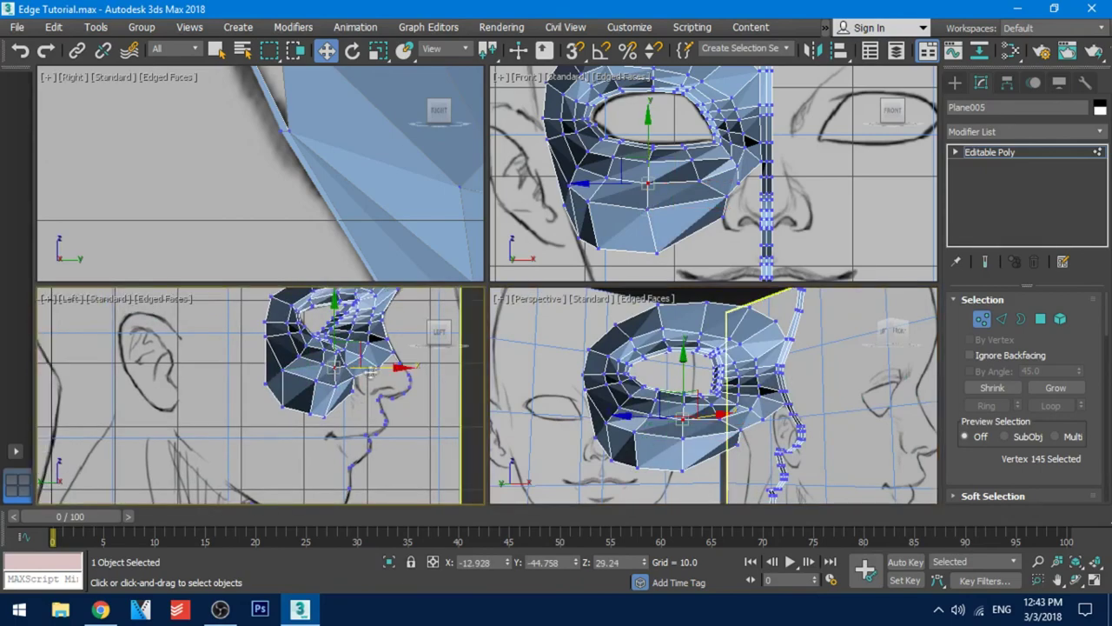
drag(371, 374, 374, 374)
mouse_move(695, 426)
alt+middle_down()
mouse_move(739, 426)
mouse_move(708, 434)
alt+middle_up()
key(ctrl+s)
- Select the four lower border edges of the cheek and extrude them downward toward mouth level
click(1002, 319)
click(664, 467)
ctrl+click(714, 449)
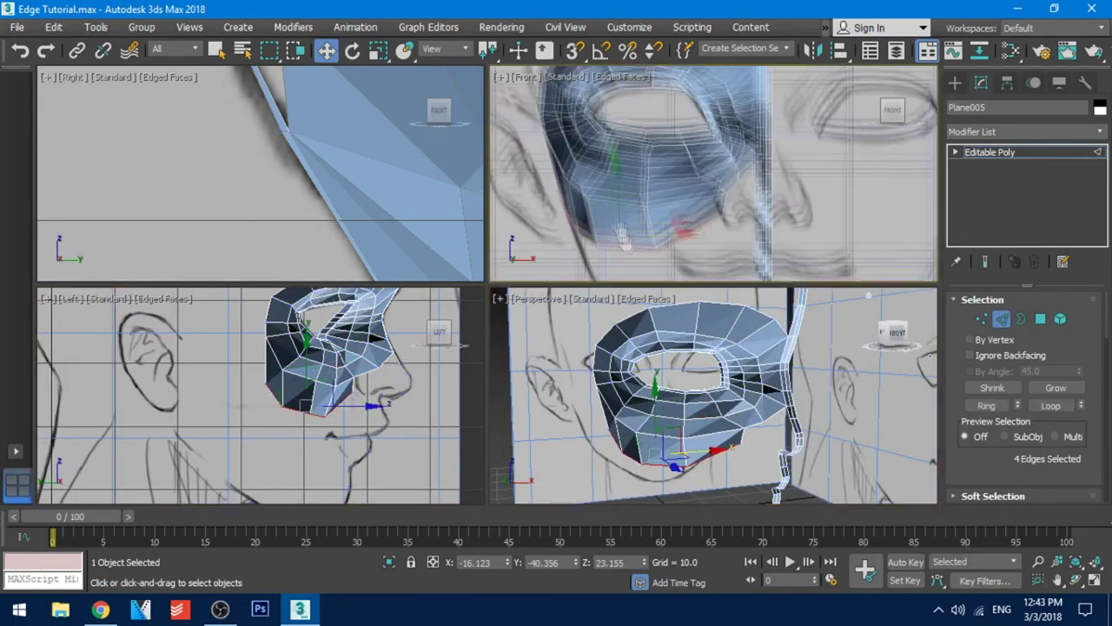
middle_drag(639, 200, 618, 124)
shift+drag(598, 113, 616, 167)
key(ctrl+z)
key(ctrl+z)
key(ctrl+z)
key(ctrl+z)
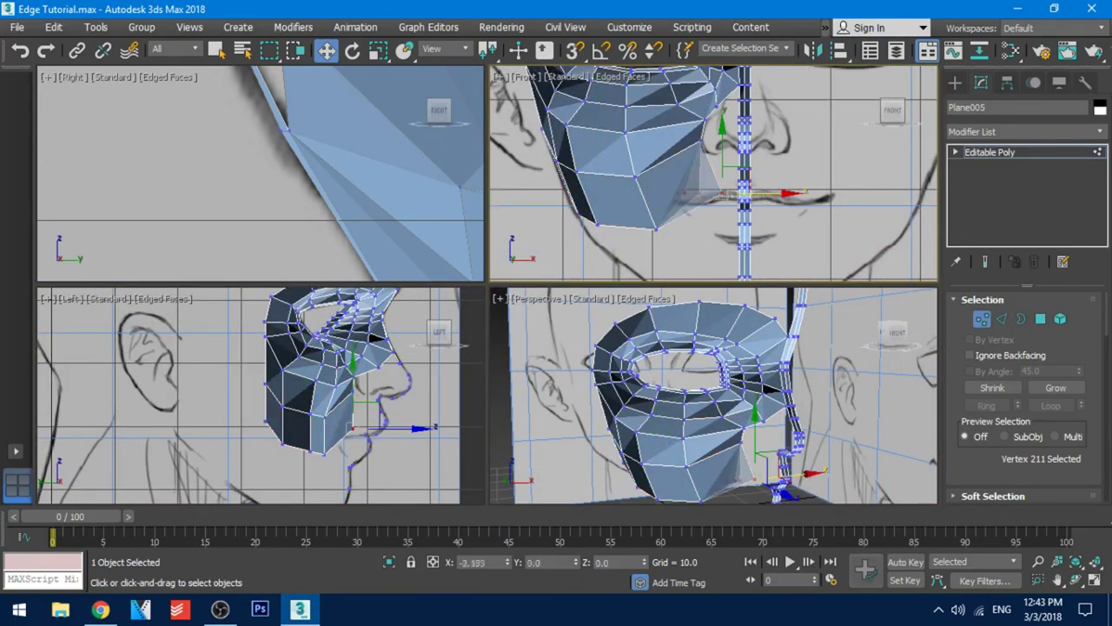
- Move the inner vertices of the new cheek strip outward and remove its innermost face beside the mouth
ctrl+click(656, 229)
drag(723, 211, 653, 181)
click(635, 177)
middle_drag(367, 432, 390, 421)
scroll(390, 406, up, 4)
click(360, 397)
key(ctrl+z)
key(ctrl+z)
key(ctrl+z)
key(ctrl+z)
key(ctrl+z)
- Place the strip's inner bottom vertex at Y -42.038, Z 16.052, and reposition the bottom vertices beside it in profile
click(308, 456)
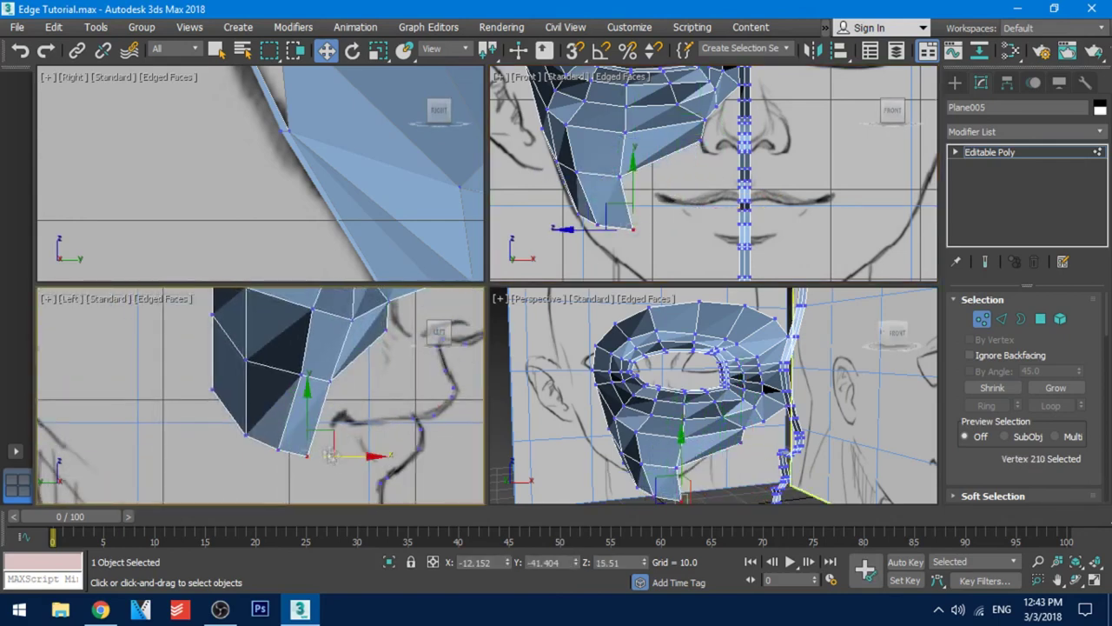
drag(341, 431, 344, 431)
middle_drag(344, 431, 374, 414)
drag(224, 353, 253, 380)
click(304, 429)
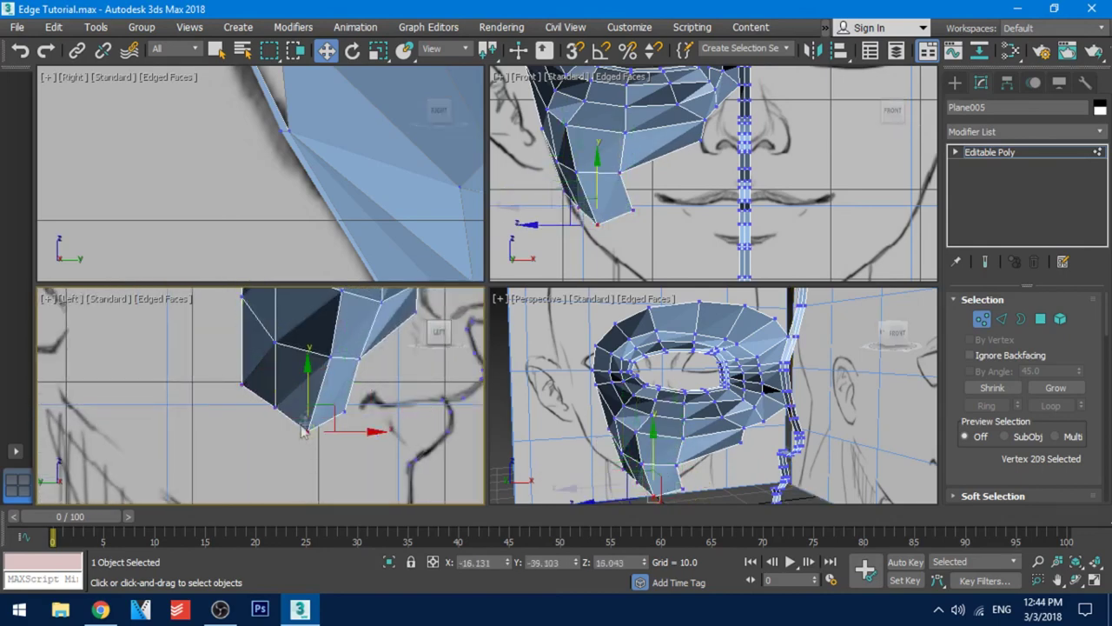
middle_drag(359, 404, 198, 425)
- Select the three bottom edges of the cheek strip and extrude them downward toward the jaw
alt+middle_drag(704, 426, 678, 409)
key(2)
click(661, 492)
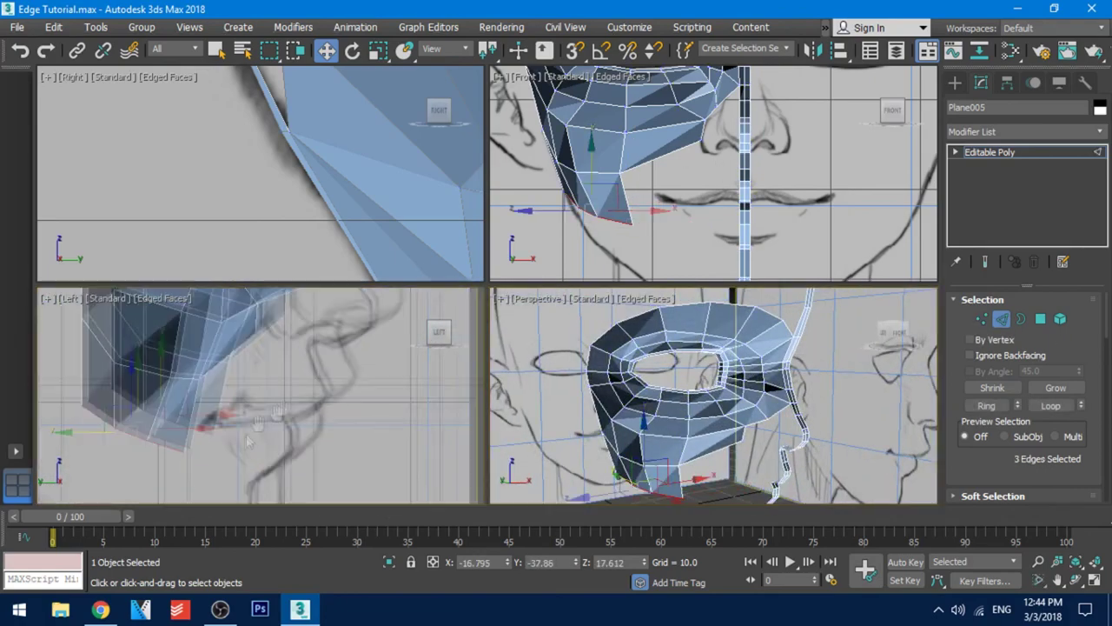
scroll(287, 422, down, 4)
shift+drag(288, 378, 288, 435)
- Position the extruded bottom edges along the jawline at X -14.637, Z 13.642
middle_drag(678, 252, 591, 144)
drag(558, 185, 650, 187)
middle_drag(650, 187, 689, 244)
drag(636, 204, 635, 149)
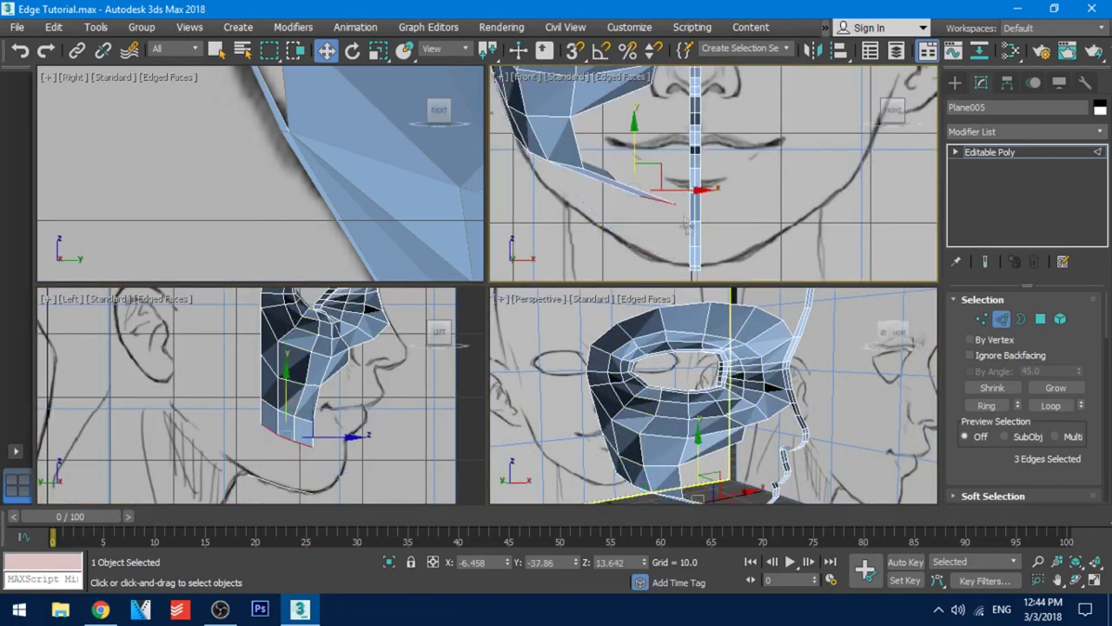
drag(683, 189, 609, 191)
middle_drag(612, 209, 631, 233)
- Extrude the three end edges again along the jawline and place them at X -9.851, Z 9.69
alt+middle_drag(687, 426, 707, 438)
middle_drag(609, 239, 600, 231)
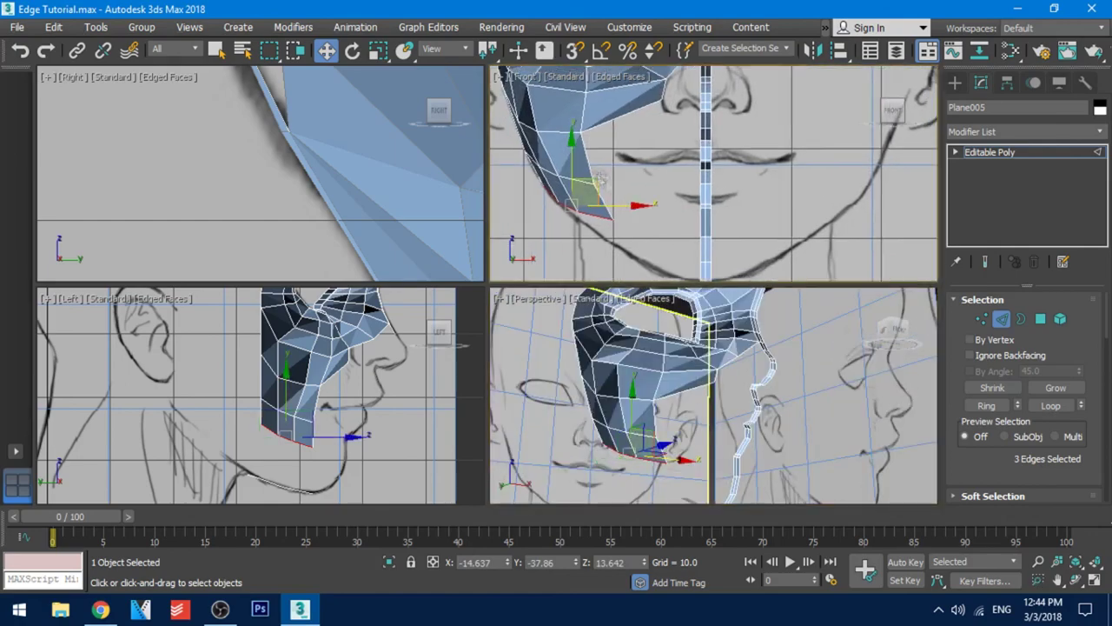
shift+drag(572, 167, 571, 222)
drag(621, 261, 688, 260)
drag(635, 222, 636, 203)
drag(679, 240, 655, 238)
middle_drag(655, 238, 608, 206)
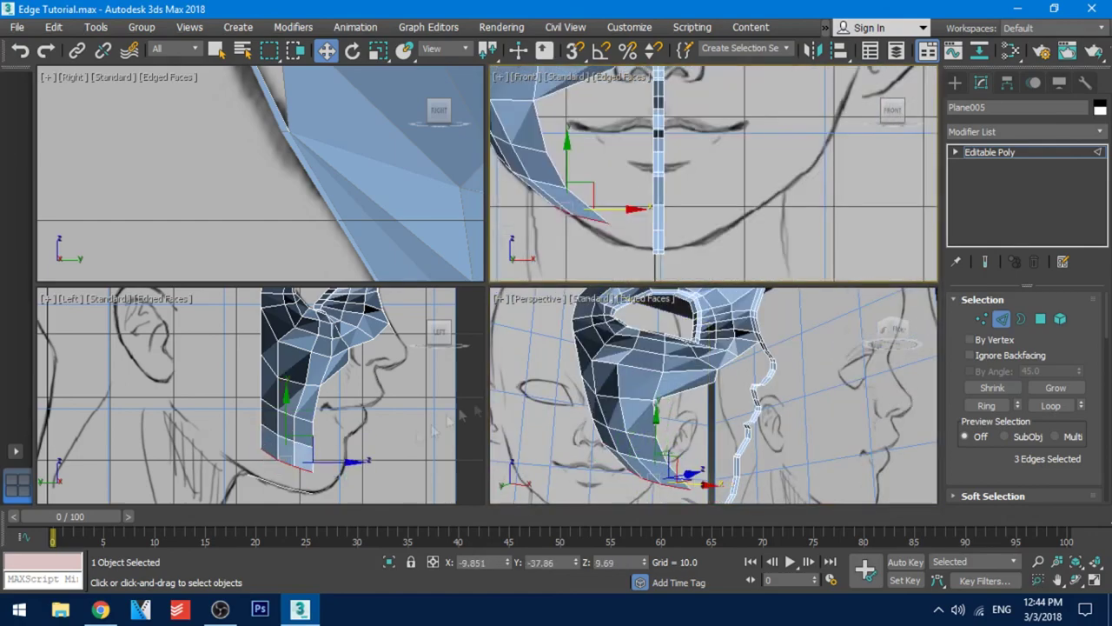
- Extrude another jaw segment from the three end edges and position it along the jaw contour toward the chin
shift+drag(568, 171, 568, 207)
drag(628, 245, 678, 244)
drag(614, 199, 614, 181)
drag(657, 224, 640, 224)
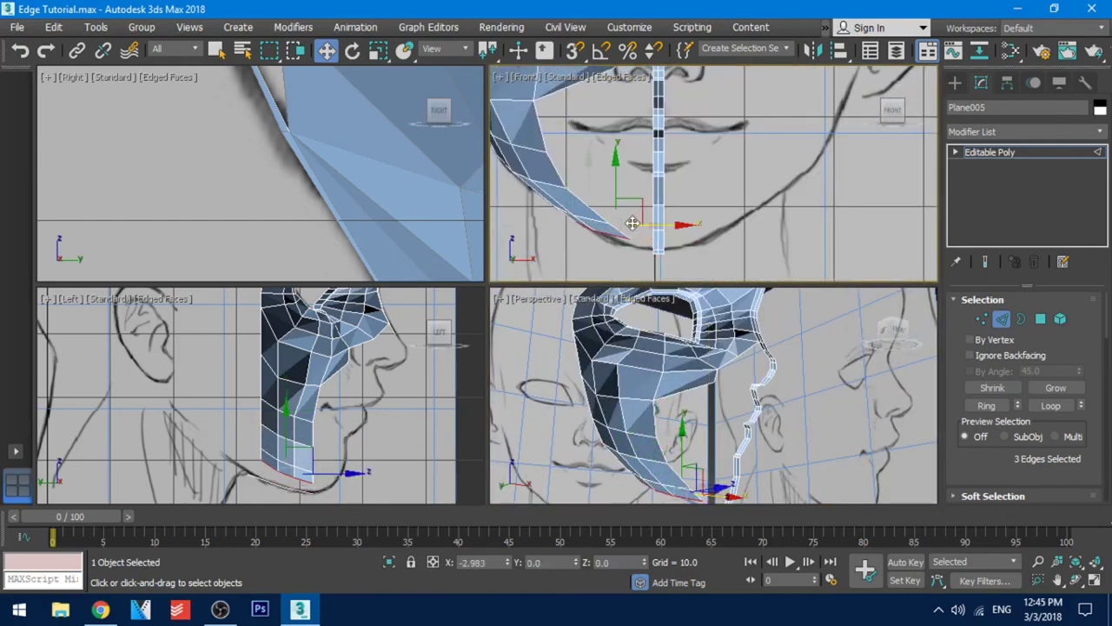
- Extrude one more jaw segment up to the centre strip at the chin, and switch to vertex editing
shift+drag(589, 185, 589, 207)
drag(637, 246, 682, 246)
drag(634, 215, 634, 204)
mouse_move(679, 235)
mouse_down()
mouse_move(650, 236)
mouse_move(663, 239)
mouse_up()
alt+middle_drag(638, 452, 665, 373)
scroll(612, 379, up, 6)
key(1)
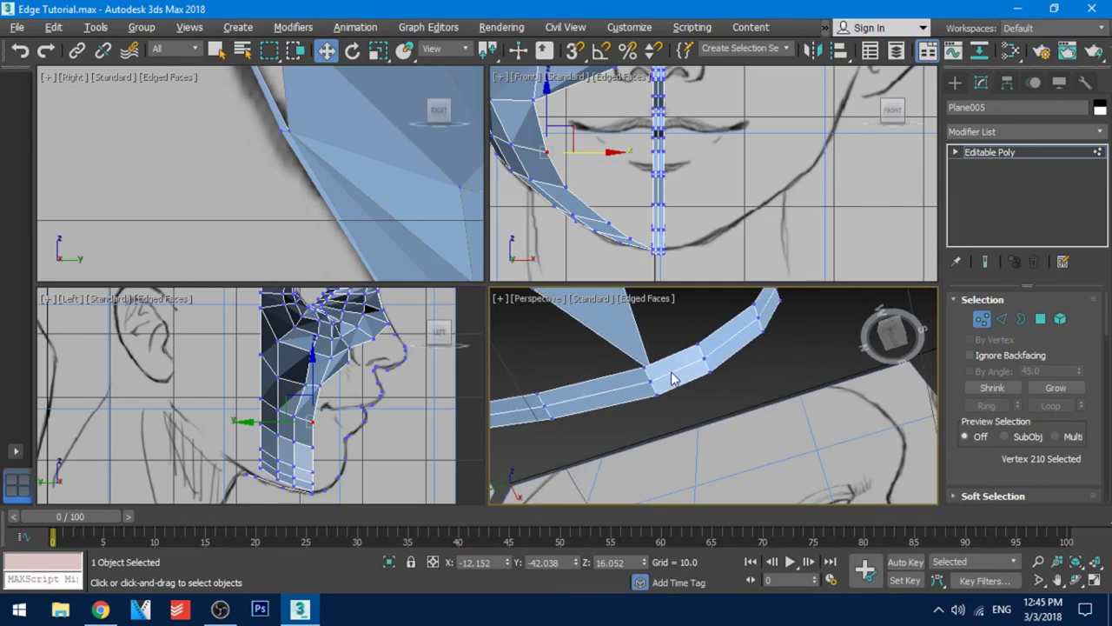
- Make the mesh see-through and shift the jaw's end vertex beside the chin sideways in the Front view
right_click(652, 363)
click(717, 477)
click(415, 318)
click(616, 532)
scroll(668, 375, up, 3)
click(658, 369)
middle_drag(694, 212, 698, 170)
scroll(678, 202, up, 5)
drag(697, 204, 682, 203)
scroll(347, 222, down, 6)
- Adjust the jaw's end vertices in the Right view, placing the underside vertex at X -3.872, Y -37.291, Z 5.77
middle_drag(304, 209, 301, 120)
scroll(300, 174, up, 6)
drag(235, 85, 236, 117)
drag(284, 142, 293, 142)
middle_drag(310, 120, 181, 258)
click(313, 196)
drag(318, 176, 483, 215)
click(322, 246)
click(314, 238)
drag(437, 193, 434, 166)
middle_drag(552, 181, 587, 173)
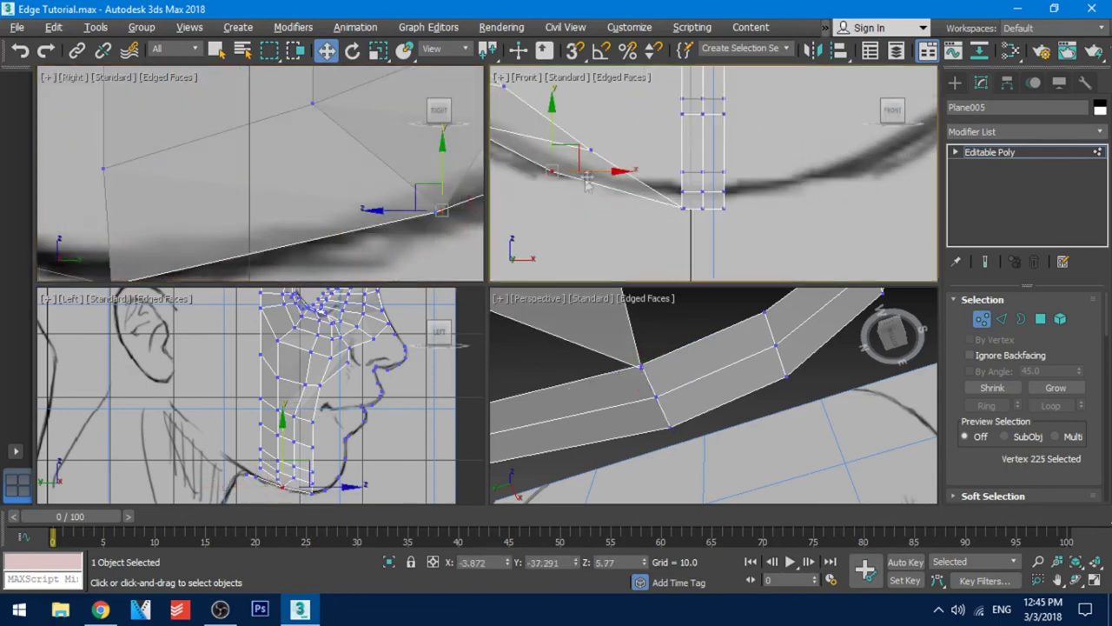
drag(589, 171, 668, 170)
middle_drag(719, 219, 833, 243)
scroll(472, 263, down, 2)
middle_drag(472, 264, 399, 209)
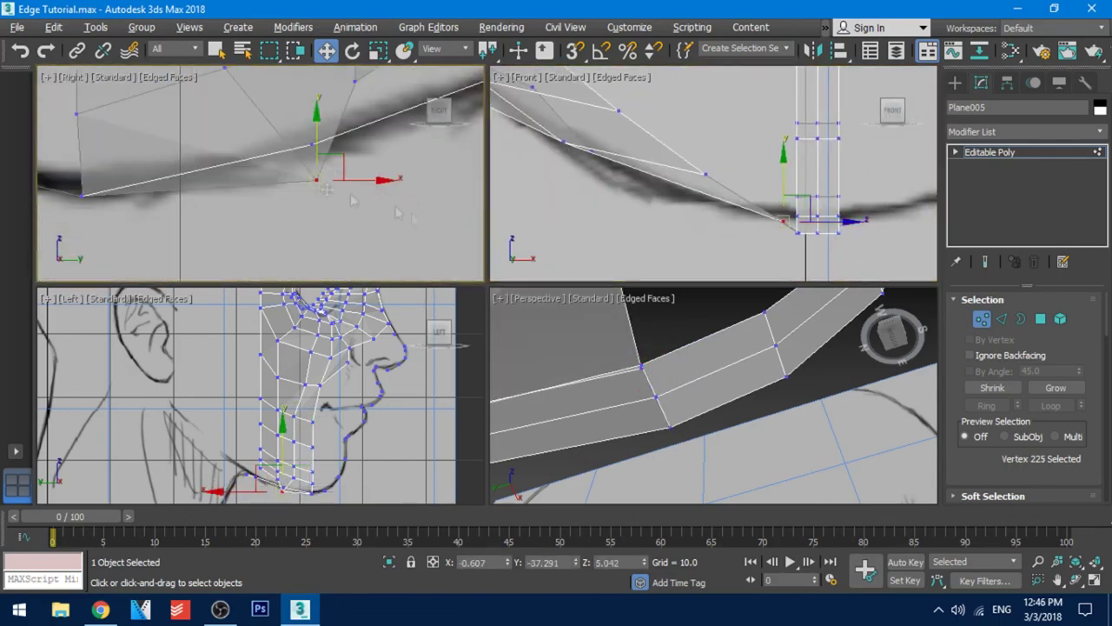
mouse_move(314, 148)
mouse_down()
mouse_move(311, 112)
mouse_move(293, 148)
mouse_up()
key(ctrl+z)
key(ctrl+z)
key(ctrl+z)
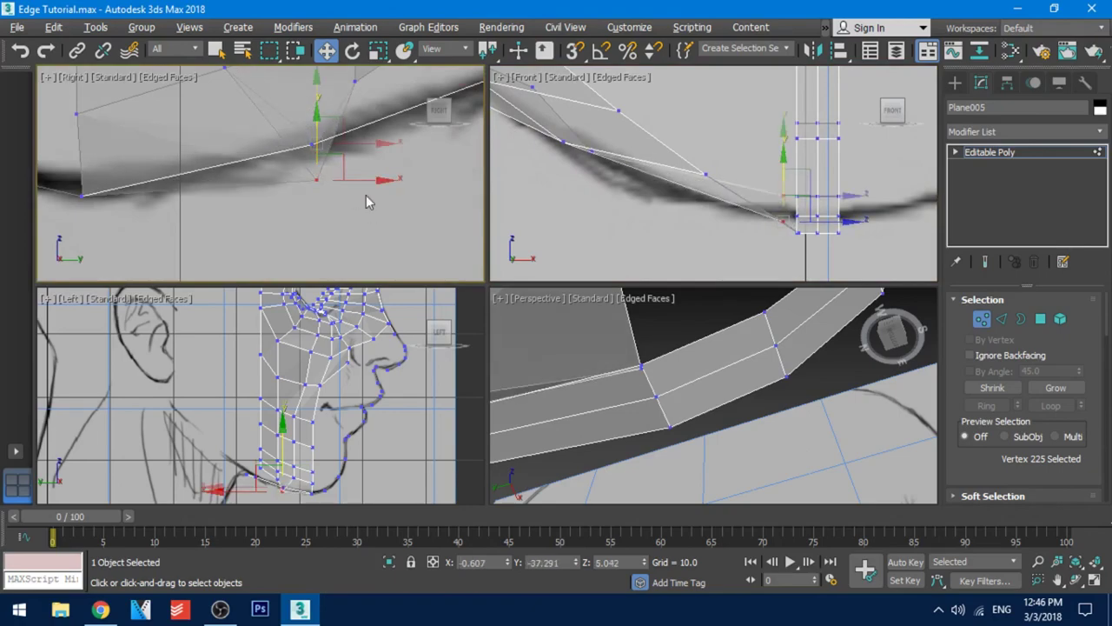
- Select two of the jaw's end vertices together and move them closer to the centre strip in the Front view
scroll(658, 427, down, 5)
alt+middle_drag(658, 427, 600, 376)
scroll(643, 382, up, 3)
click(645, 362)
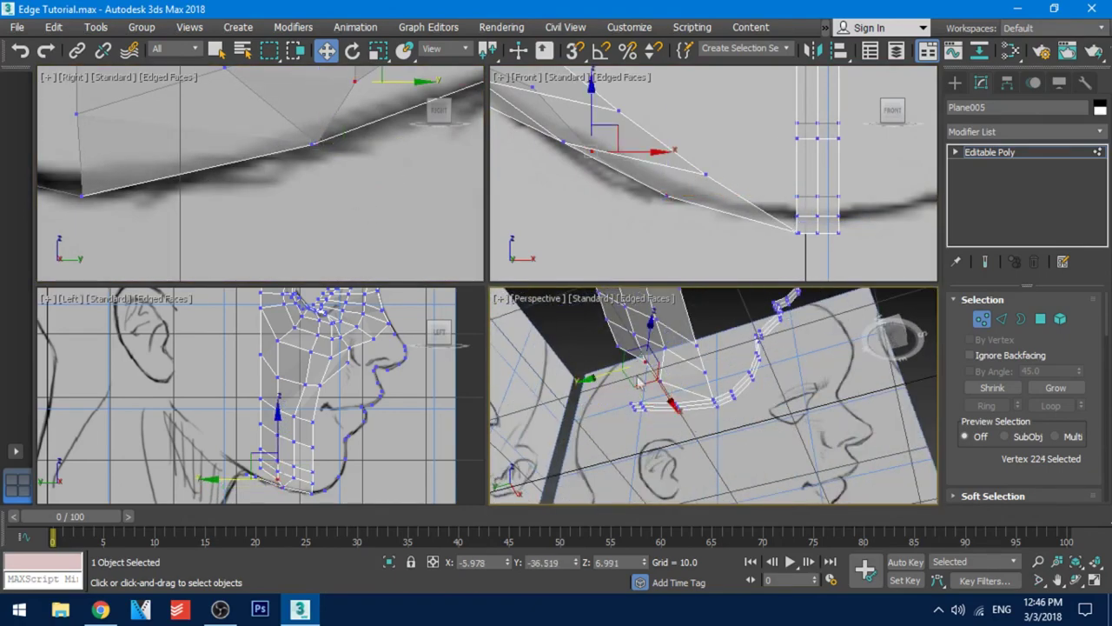
ctrl+click(619, 346)
scroll(641, 174, down, 6)
drag(636, 147, 702, 193)
- Move the lower jaw end vertex against the centre strip's underside at X -0.203, Y -37.438, Z 4.77
mouse_move(686, 365)
alt+middle_down()
mouse_move(717, 396)
mouse_move(669, 374)
alt+middle_up()
click(620, 352)
drag(620, 326, 621, 344)
scroll(701, 209, up, 5)
drag(671, 181, 719, 180)
drag(671, 143, 673, 163)
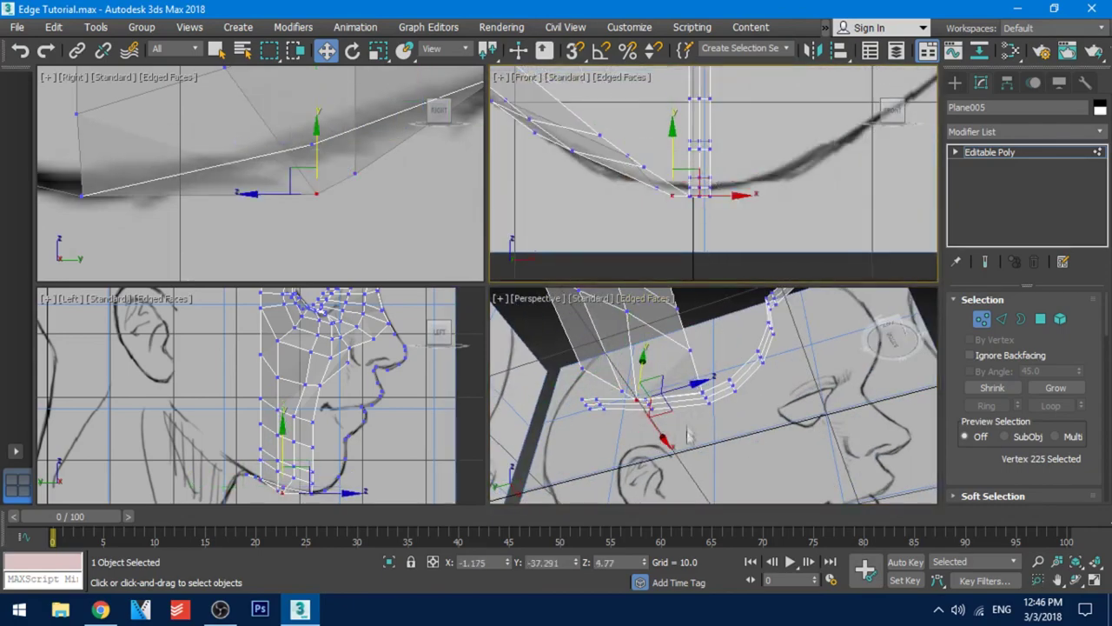
scroll(689, 426, up, 4)
mouse_move(689, 426)
alt+middle_down()
mouse_move(720, 447)
mouse_move(679, 421)
mouse_move(678, 442)
alt+middle_up()
drag(628, 432, 632, 456)
drag(585, 391, 592, 393)
- Move the other two underside jaw vertices to the centre strip's edge, at X -0.27 and X -0.181
alt+middle_drag(641, 383, 623, 349)
click(627, 329)
drag(626, 372, 616, 473)
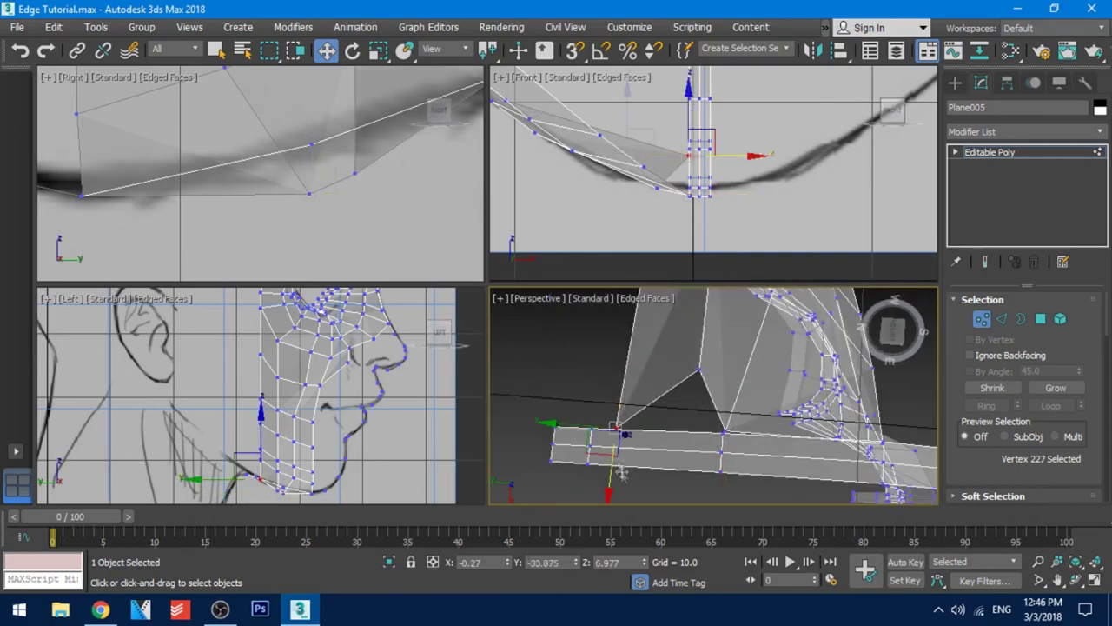
drag(575, 424, 514, 420)
click(698, 370)
drag(692, 423, 683, 479)
drag(636, 424, 541, 418)
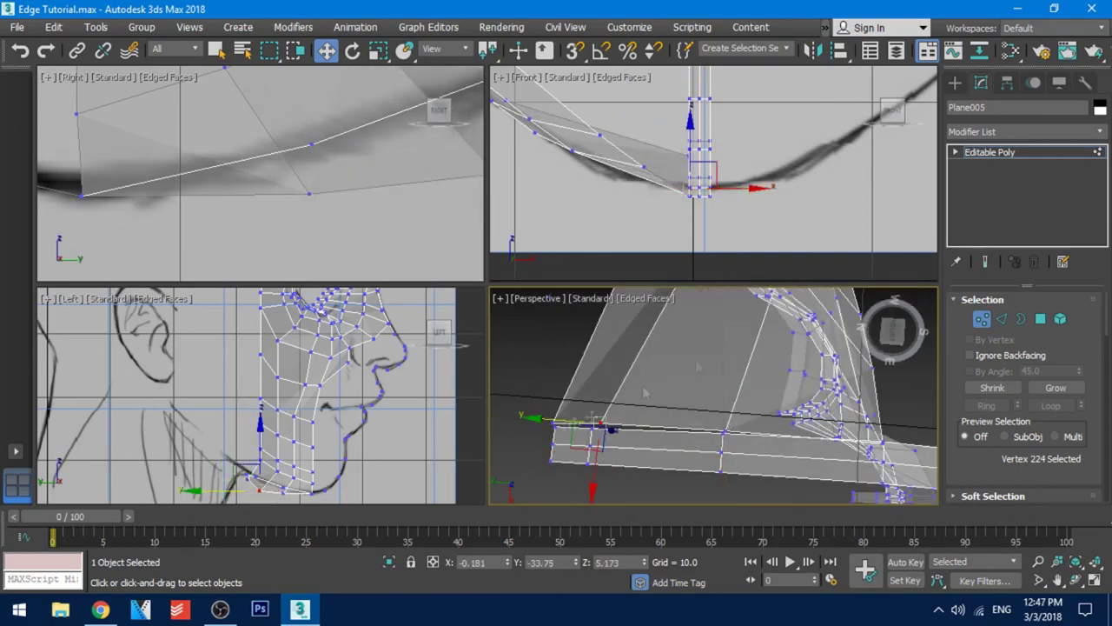
- Raise the jaw's underside end vertices onto the drawn line beneath the chin in the Left view
alt+middle_drag(646, 390, 268, 433)
scroll(277, 496, up, 8)
click(311, 417)
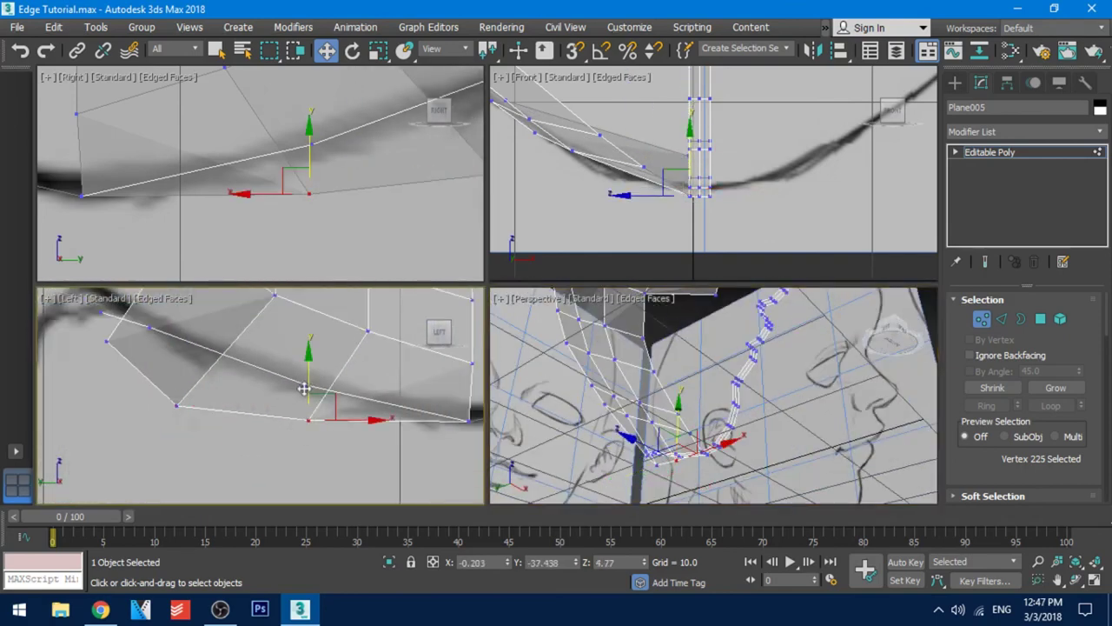
drag(309, 386, 308, 355)
click(176, 401)
drag(178, 365, 179, 296)
middle_drag(207, 350, 267, 411)
click(172, 398)
drag(171, 349, 171, 324)
- Move the jaw's front end vertex to the centre strip at X -0.455, Z 5.767 in the Front view
middle_drag(643, 155, 677, 195)
click(692, 190)
alt+middle_drag(753, 442, 681, 398)
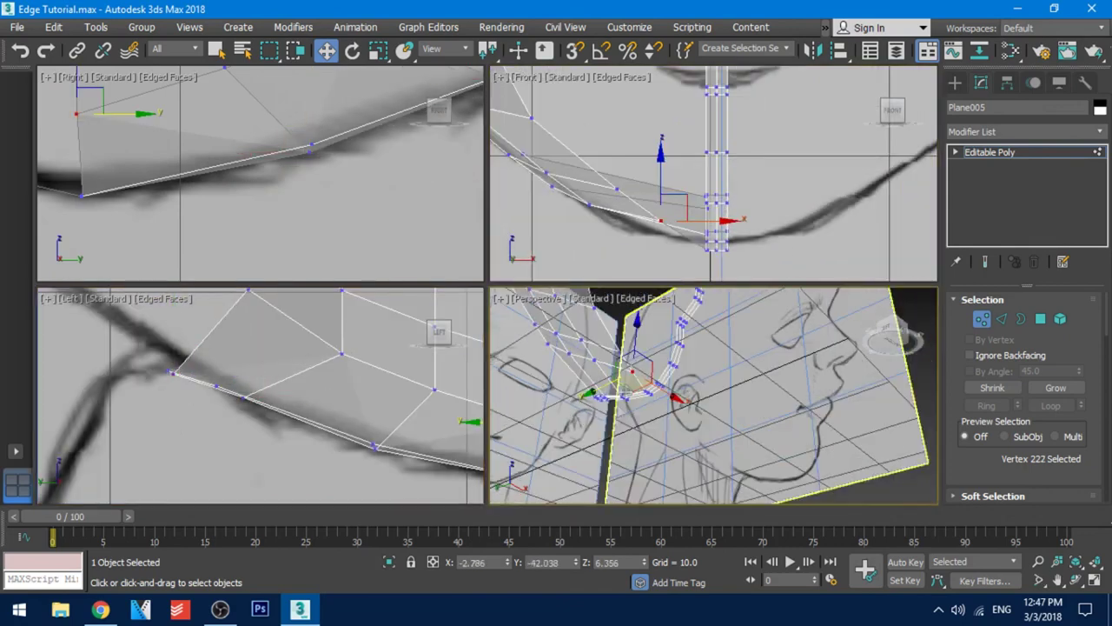
scroll(681, 398, up, 5)
scroll(414, 204, down, 4)
scroll(245, 199, up, 8)
click(260, 218)
drag(707, 207, 707, 172)
drag(738, 215, 773, 213)
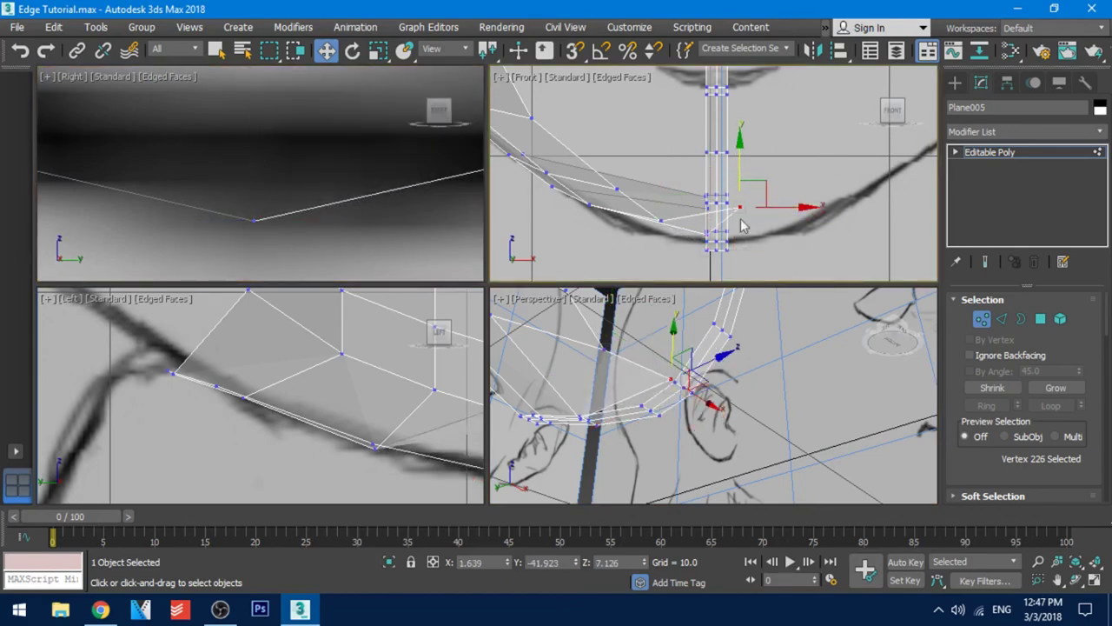
alt+middle_drag(708, 347, 666, 417)
middle_drag(738, 173, 715, 167)
drag(716, 165, 725, 223)
- Fit the front end vertex to the chin contour in the Right view and shift the neighbouring jaw vertex forward
scroll(308, 377, down, 4)
middle_drag(339, 204, 325, 174)
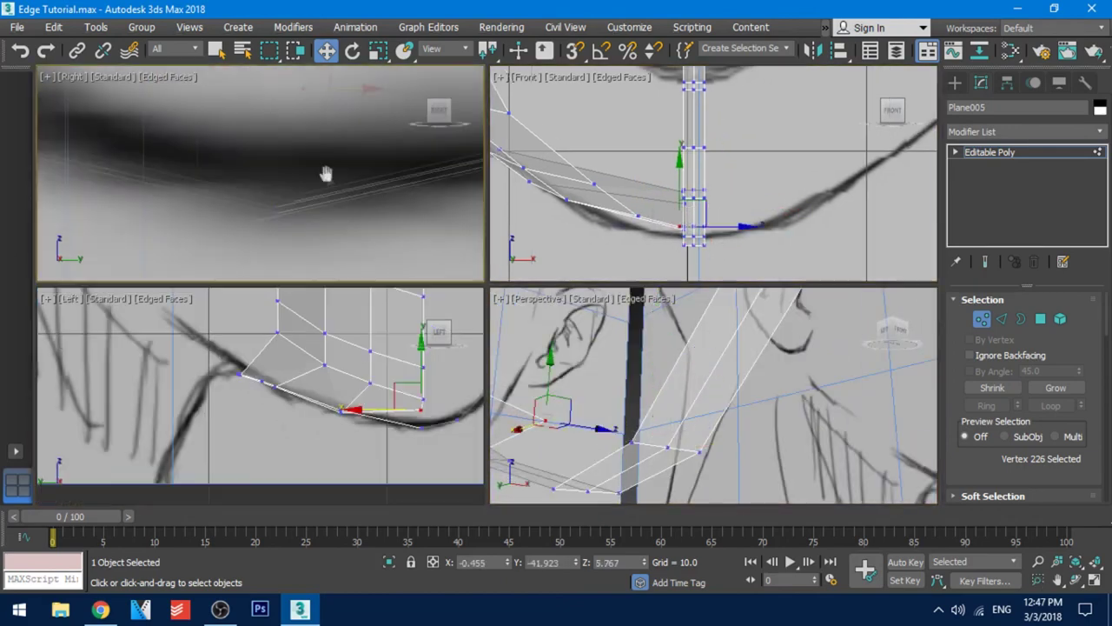
scroll(261, 170, down, 6)
drag(170, 196, 171, 197)
drag(141, 163, 142, 190)
click(218, 149)
drag(269, 149, 221, 151)
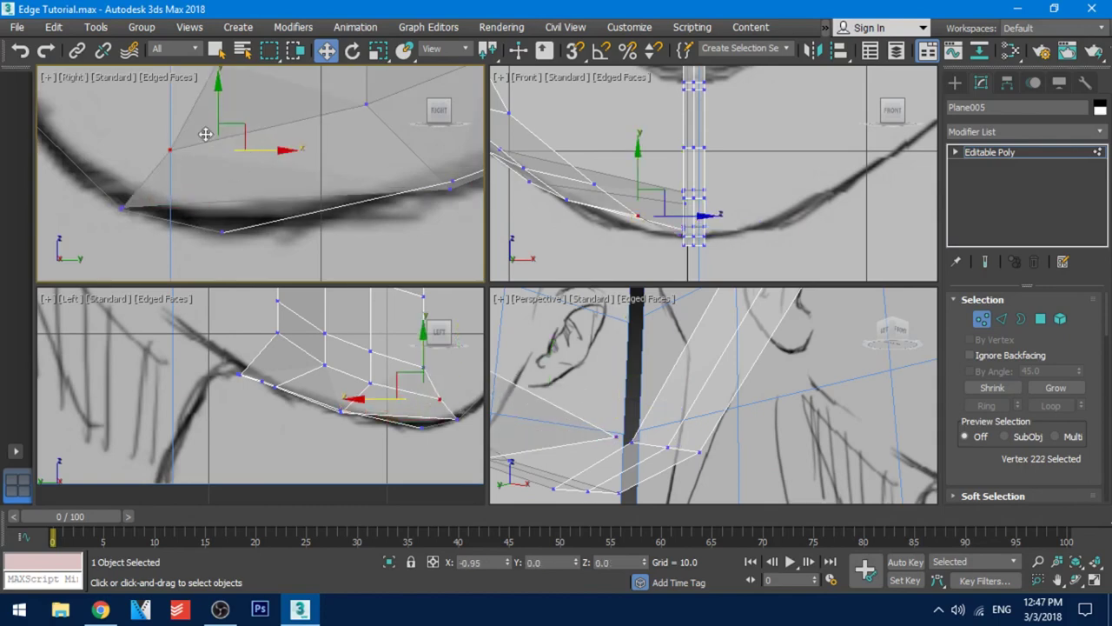
- Place the bottom jaw vertex at Y -41.944, Z 4.79 and move the next one back onto its matching centre-strip vertex
click(450, 189)
drag(479, 188, 253, 191)
drag(223, 139, 224, 183)
middle_drag(439, 133, 186, 157)
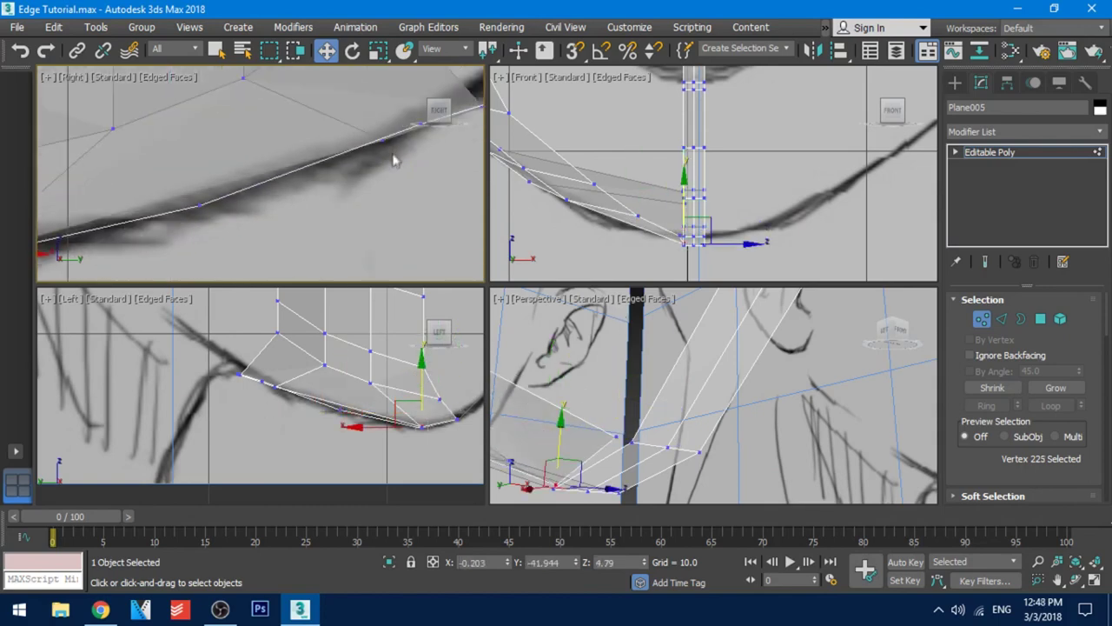
click(382, 141)
drag(419, 142, 217, 143)
drag(182, 99, 182, 166)
drag(243, 211, 260, 211)
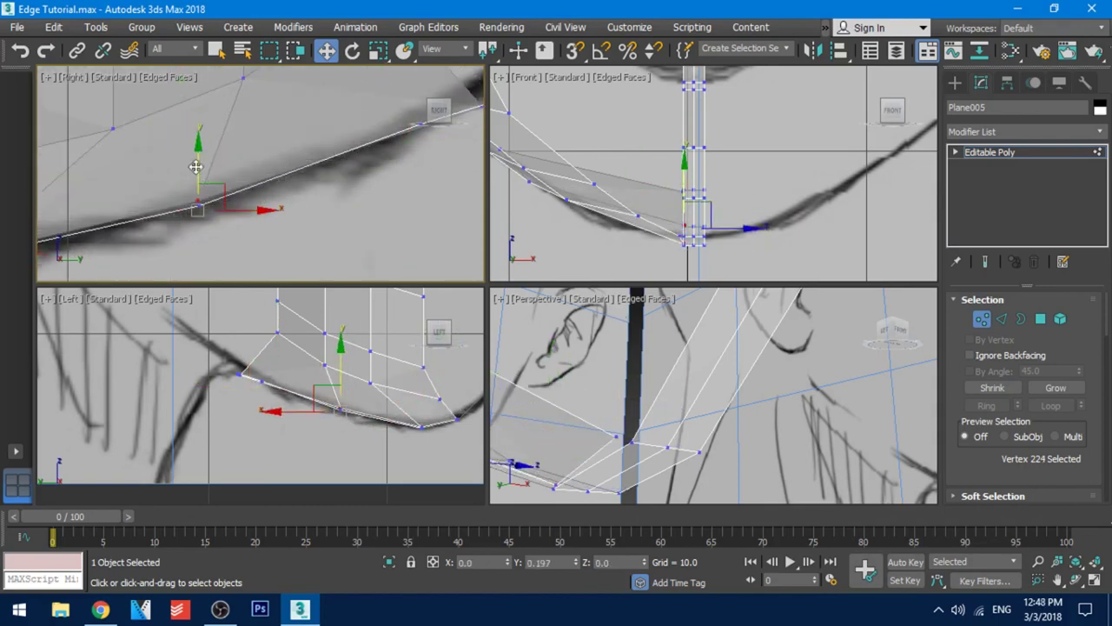
drag(196, 168, 196, 166)
middle_drag(417, 124, 273, 191)
click(275, 190)
drag(317, 189, 254, 170)
key(ctrl+z)
- Move the rearmost jaw vertex onto the strip's rear vertex under the chin, at Y -33.082, Z 7.449
middle_drag(268, 385, 336, 385)
scroll(335, 385, up, 8)
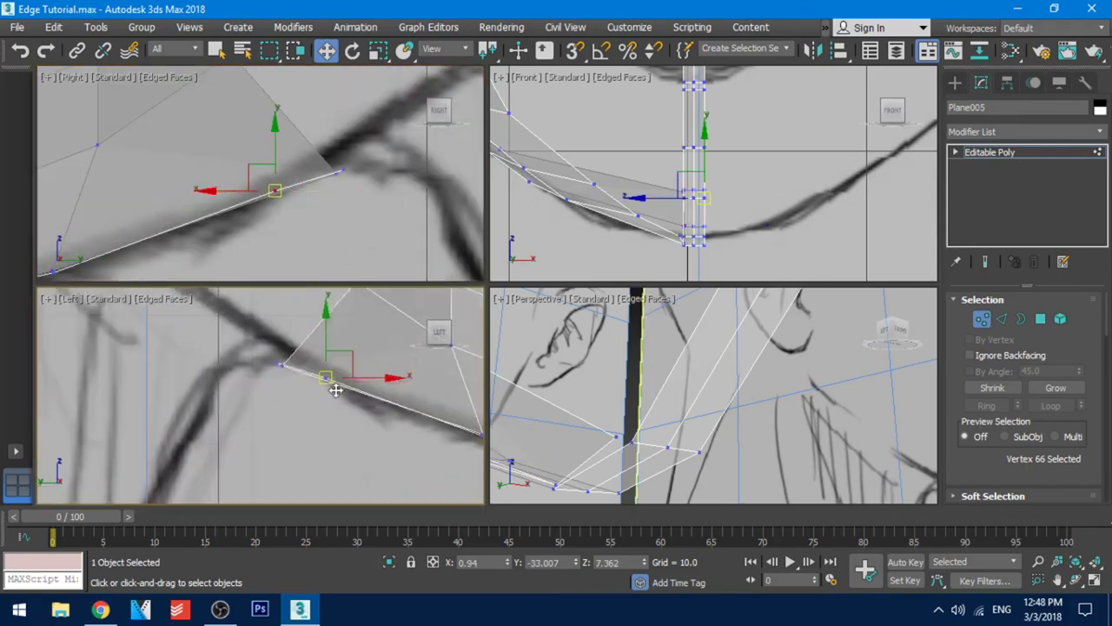
click(229, 341)
drag(231, 317, 365, 353)
scroll(365, 354, down, 3)
middle_drag(399, 394, 325, 397)
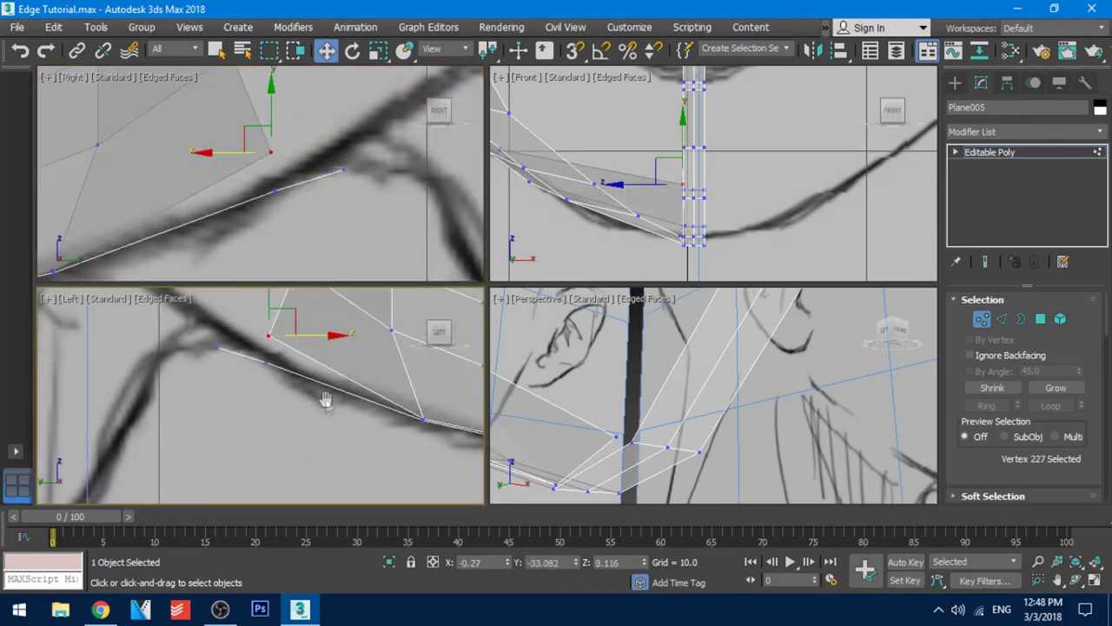
drag(269, 315, 270, 339)
- Nudge the bottom jaw vertex onto the centre strip's corner vertex at X -0.258, Y -41.944, Z 4.722
alt+middle_drag(669, 434, 701, 445)
key(alt+x)
scroll(723, 195, down, 8)
mouse_move(723, 196)
middle_down()
mouse_move(713, 256)
mouse_move(707, 182)
middle_up()
scroll(655, 383, up, 8)
alt+middle_drag(655, 382, 690, 383)
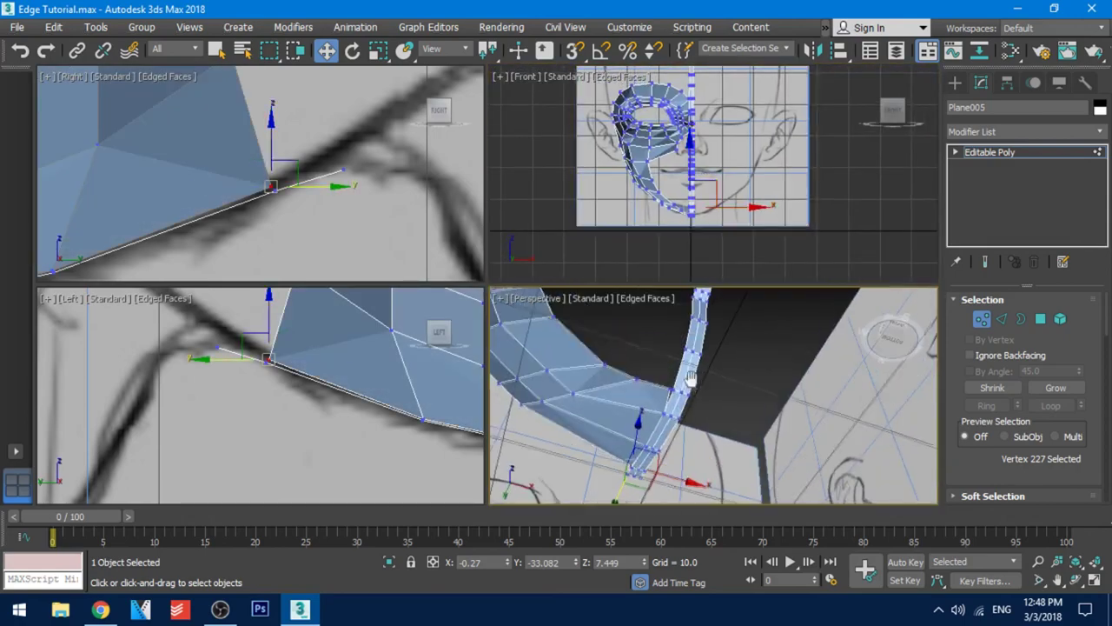
scroll(678, 379, up, 3)
click(667, 376)
middle_drag(684, 218, 684, 215)
scroll(684, 217, up, 10)
key(alt+x)
drag(631, 189, 644, 221)
middle_drag(460, 405, 222, 344)
drag(341, 359, 341, 363)
middle_drag(325, 355, 488, 419)
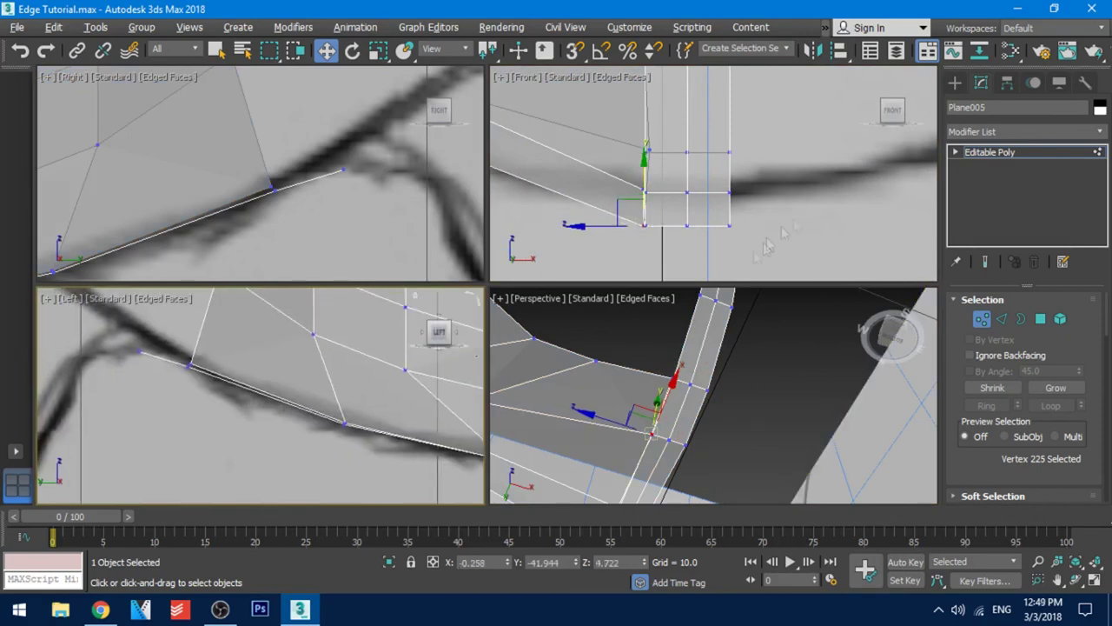
- Select the overlapping jaw and centre-strip vertices at the bottom of the chin and weld them
middle_drag(722, 348, 722, 343)
scroll(656, 230, up, 8)
drag(650, 237, 611, 209)
scroll(1043, 365, down, 3)
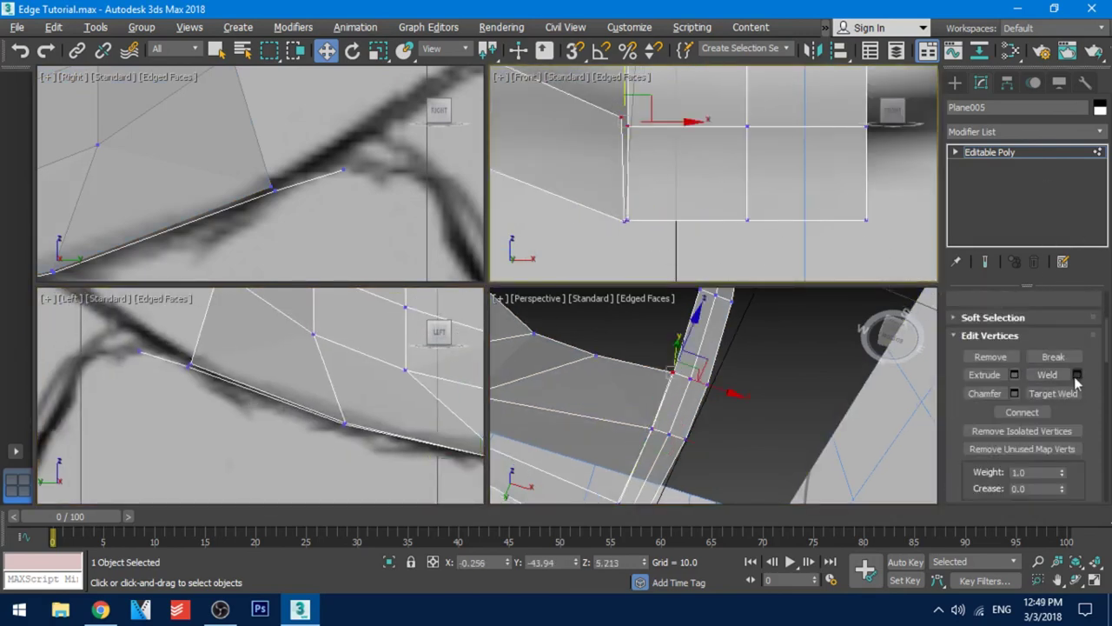
click(1077, 375)
click(725, 240)
- Weld the remaining overlapping jaw and strip vertices under the chin and delete the strip's surplus end row
middle_drag(506, 206, 785, 251)
middle_drag(512, 95, 670, 164)
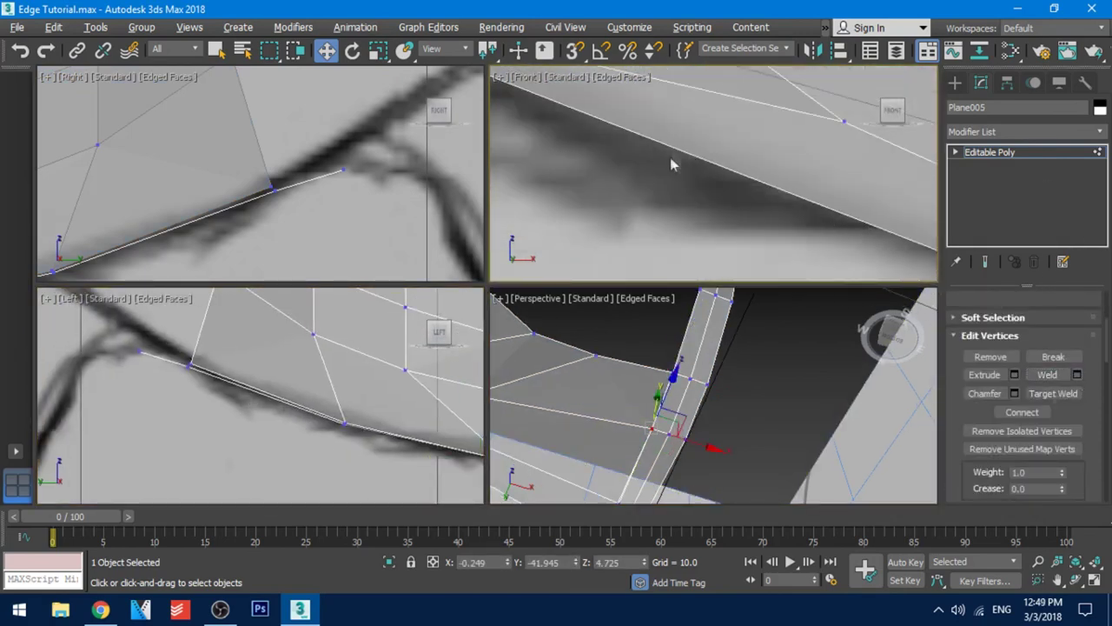
scroll(670, 164, down, 7)
middle_drag(797, 238, 765, 224)
alt+middle_drag(758, 365, 790, 224)
scroll(669, 434, up, 8)
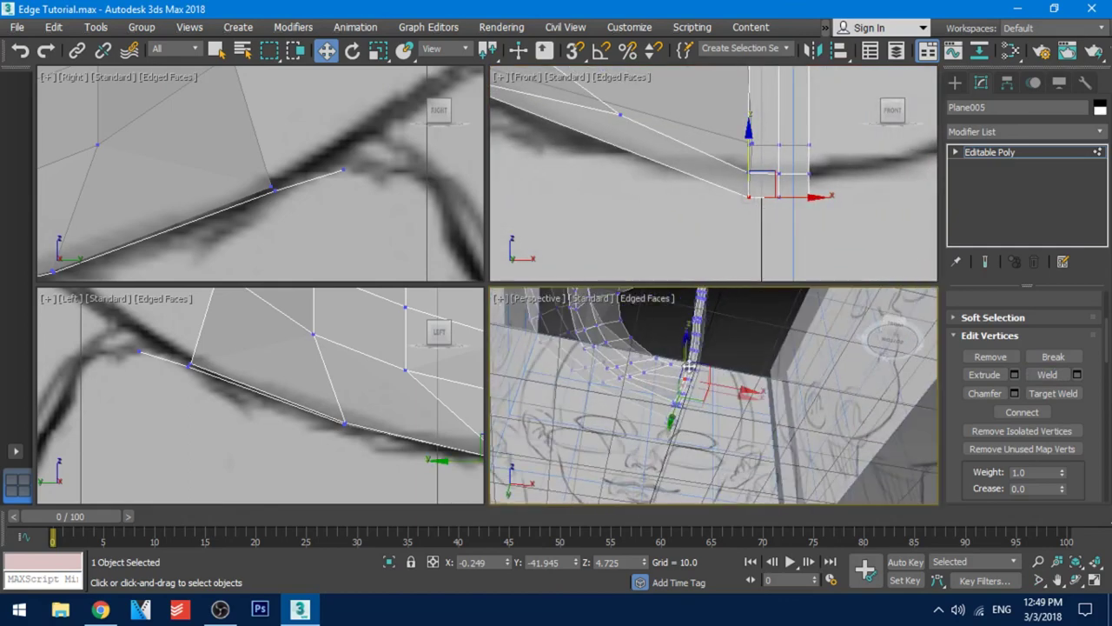
click(1053, 383)
middle_drag(765, 434, 812, 339)
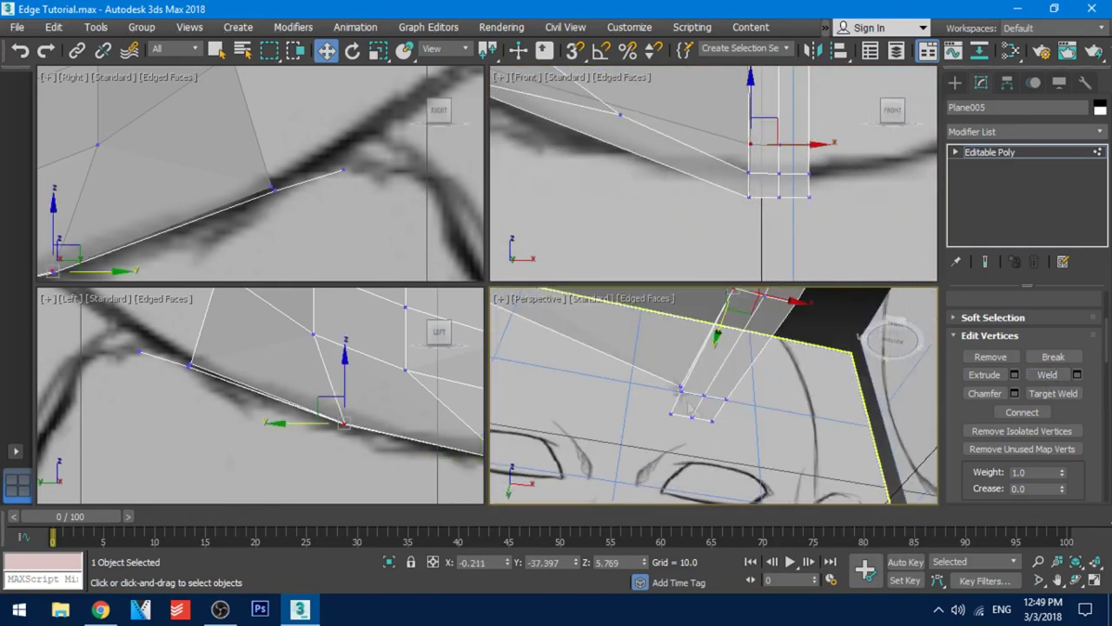
drag(668, 376, 693, 403)
scroll(711, 424, down, 8)
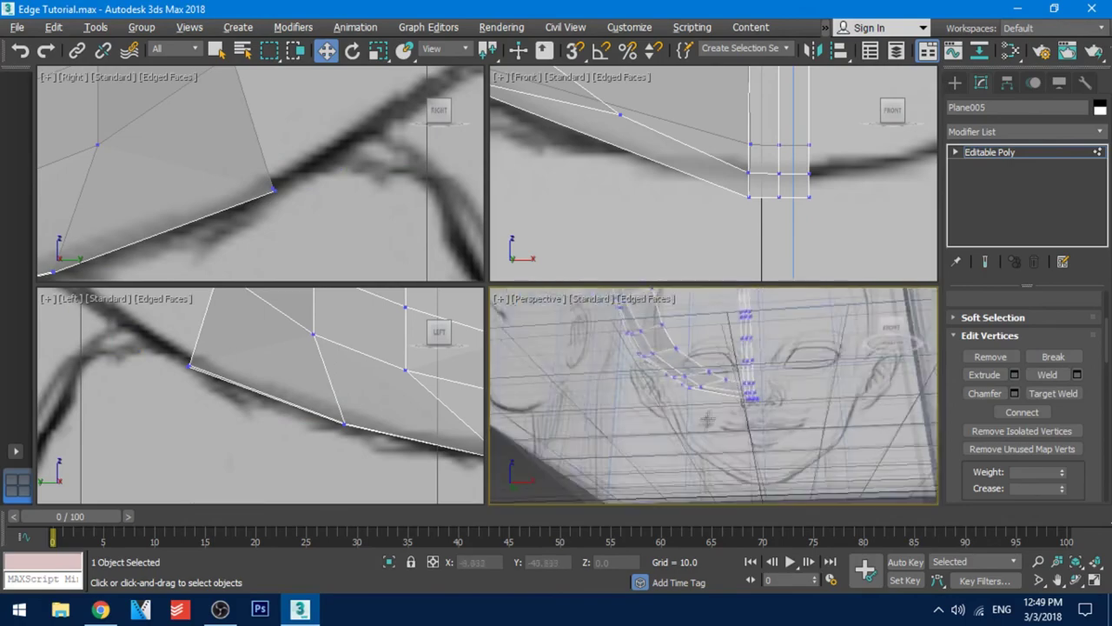
- Examine the jaw's welded connection to the centre strip and the overall face mesh in the perspective view
alt+middle_drag(709, 423, 729, 474)
key(alt+x)
middle_drag(735, 400, 714, 409)
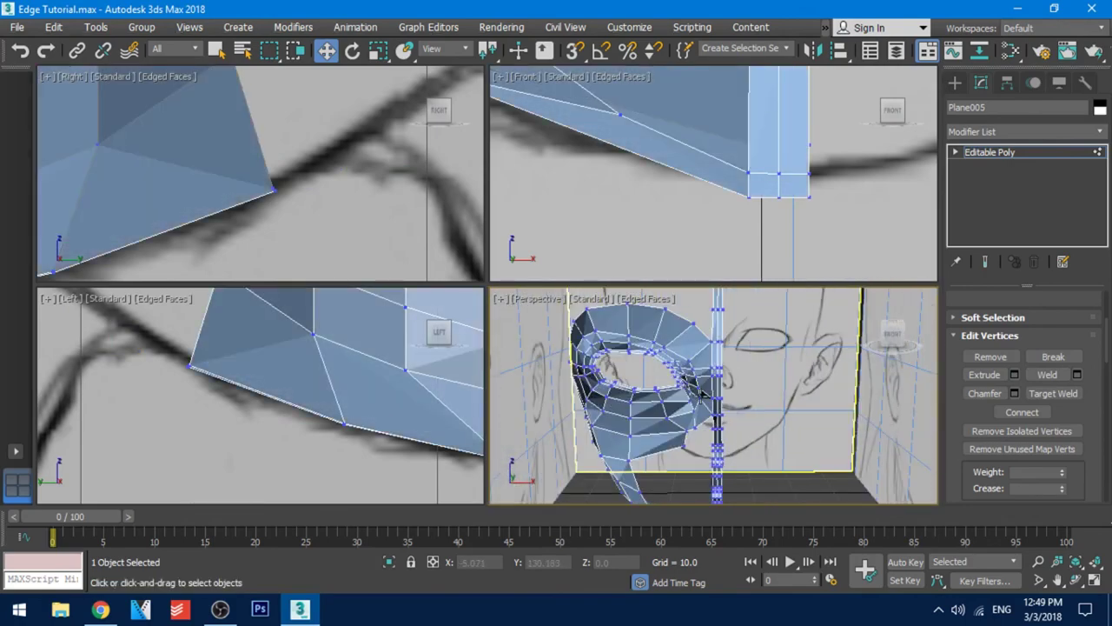
scroll(723, 350, down, 4)
alt+middle_drag(723, 350, 748, 323)
key(End)
scroll(713, 381, up, 3)
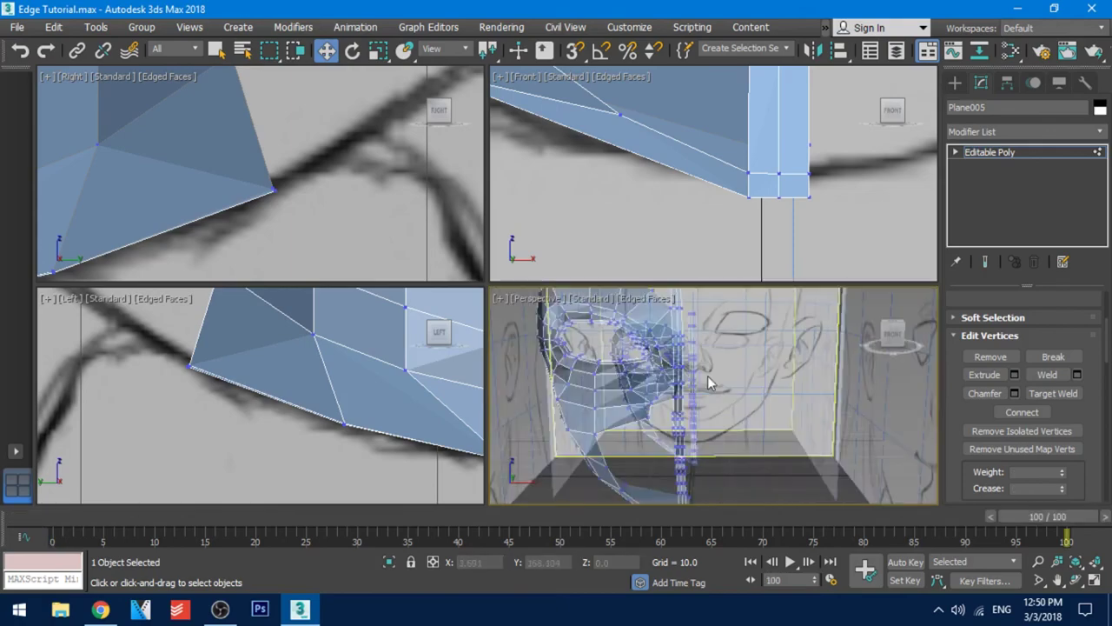
scroll(708, 383, up, 3)
middle_drag(708, 382, 772, 414)
scroll(765, 404, down, 4)
mouse_move(740, 381)
alt+middle_down()
mouse_move(665, 394)
mouse_move(730, 382)
alt+middle_up()
middle_drag(695, 425, 688, 382)
middle_drag(688, 348, 703, 426)
scroll(751, 227, down, 6)
- Examine the centre strip around the nose, mouth and chin against the front reference drawing
key(alt+x)
mouse_move(749, 95)
middle_down()
mouse_move(719, 206)
mouse_move(662, 165)
mouse_move(656, 190)
mouse_move(645, 161)
mouse_move(711, 148)
mouse_move(675, 145)
middle_up()
key(alt+x)
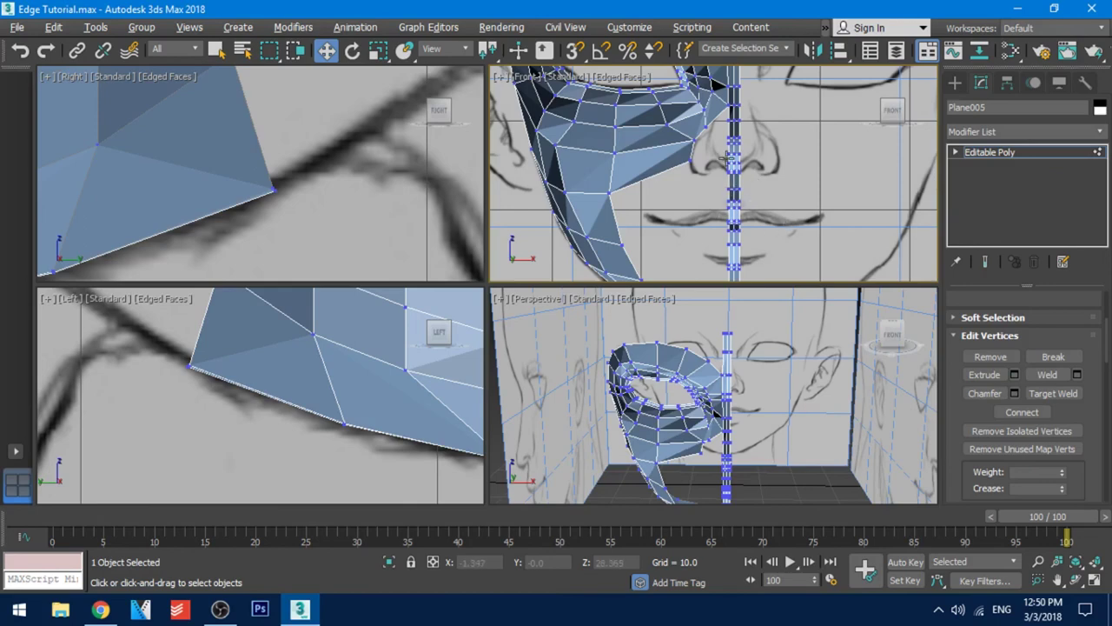
middle_drag(683, 127, 654, 166)
mouse_move(720, 205)
middle_down()
mouse_move(714, 162)
mouse_move(717, 193)
middle_up()
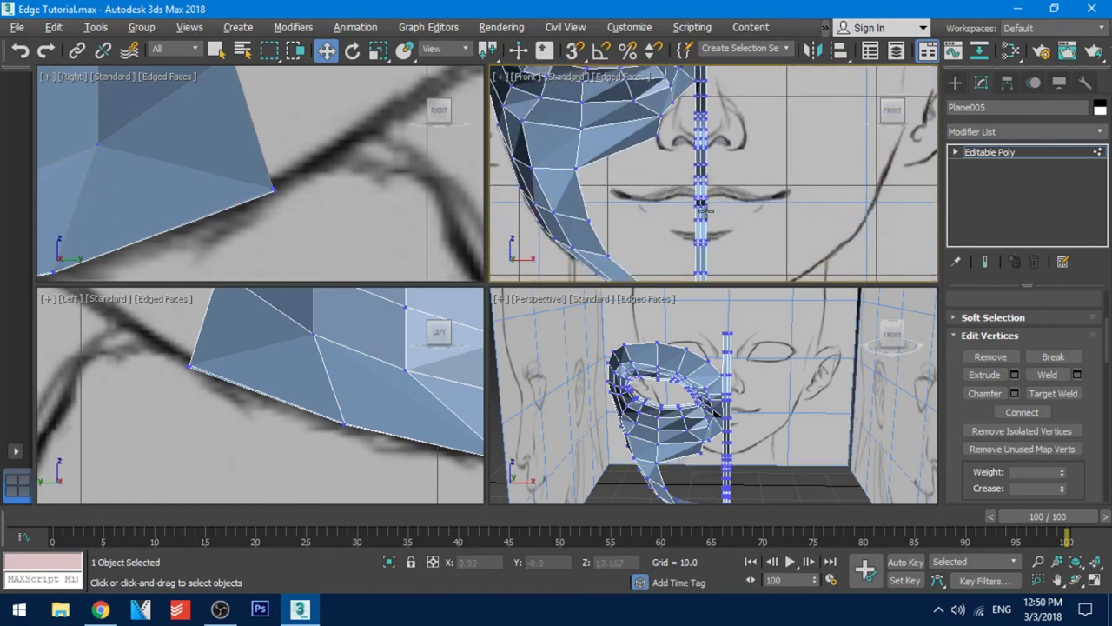
middle_drag(717, 222, 681, 201)
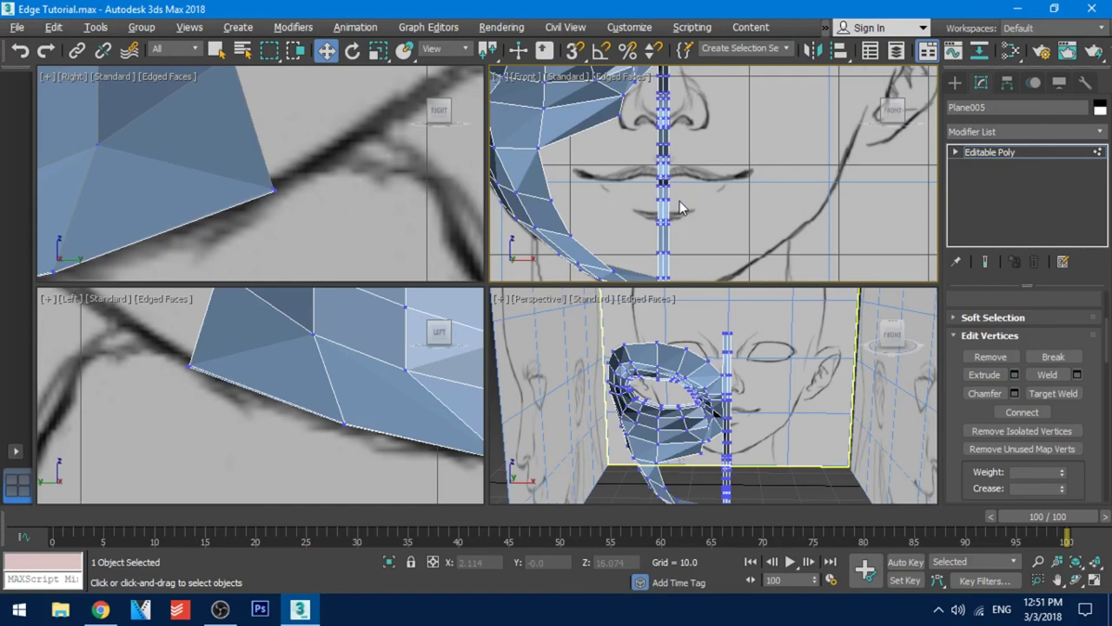
scroll(743, 460, up, 6)
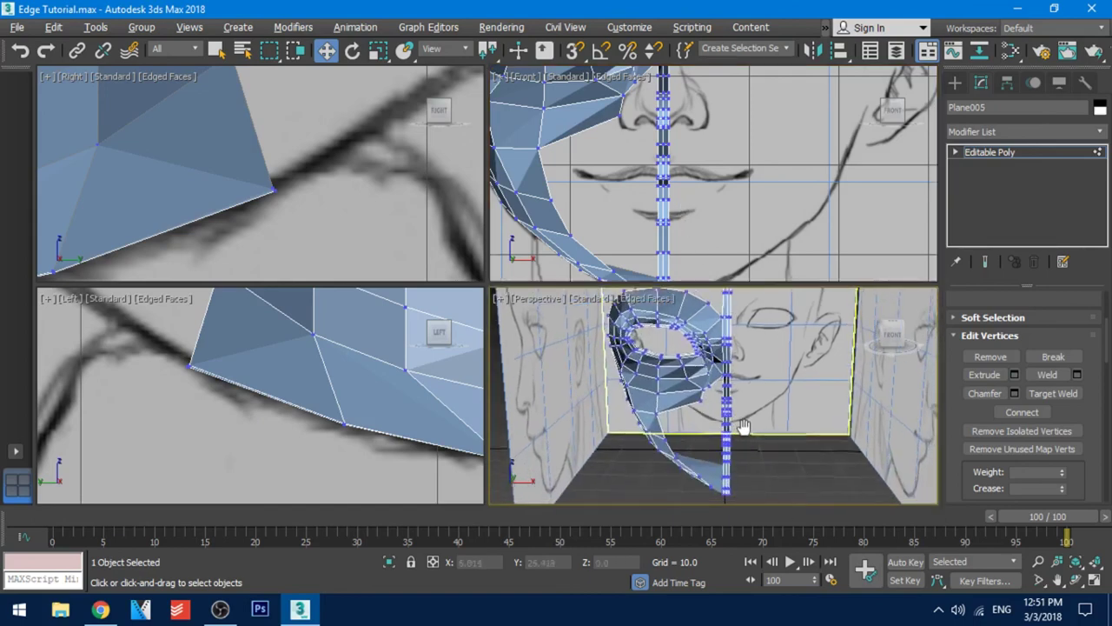
mouse_move(729, 422)
alt+middle_down()
mouse_move(776, 391)
mouse_move(773, 427)
mouse_move(737, 407)
mouse_move(714, 427)
alt+middle_up()
key(alt+x)
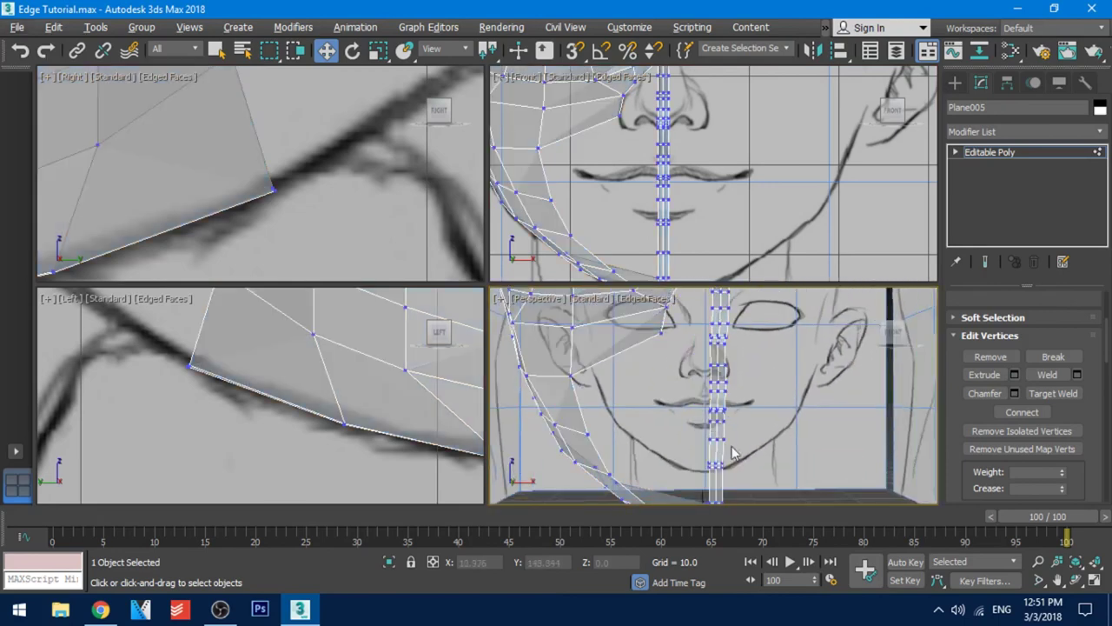
- Select the centre strip's vertices across the mouth area, from below the nose to above the lower lip's shadow
drag(966, 304, 984, 421)
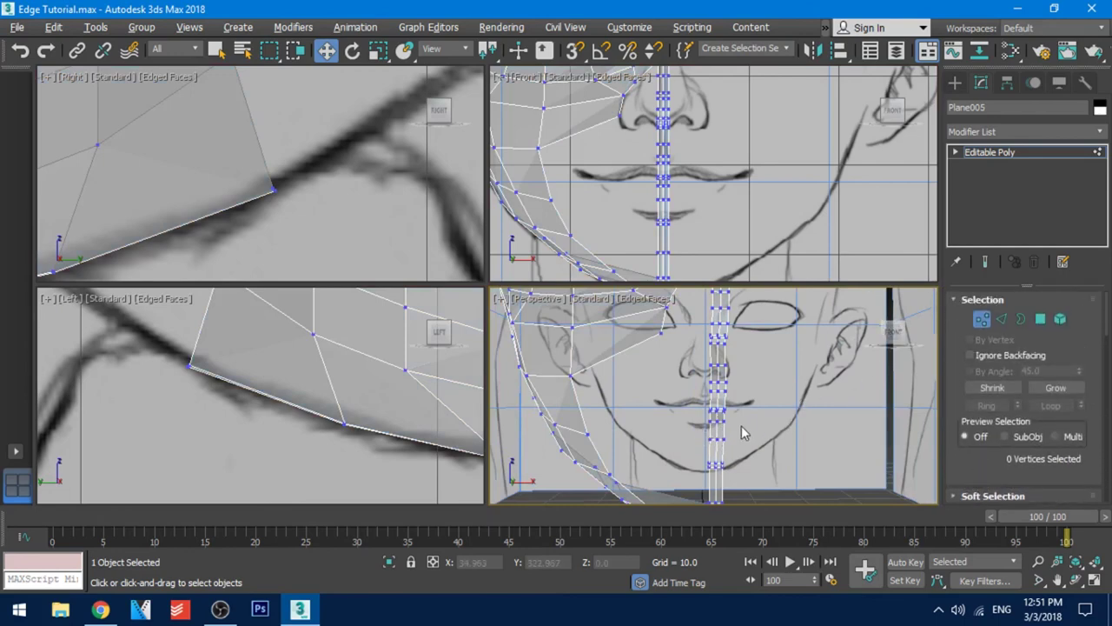
drag(691, 408, 690, 405)
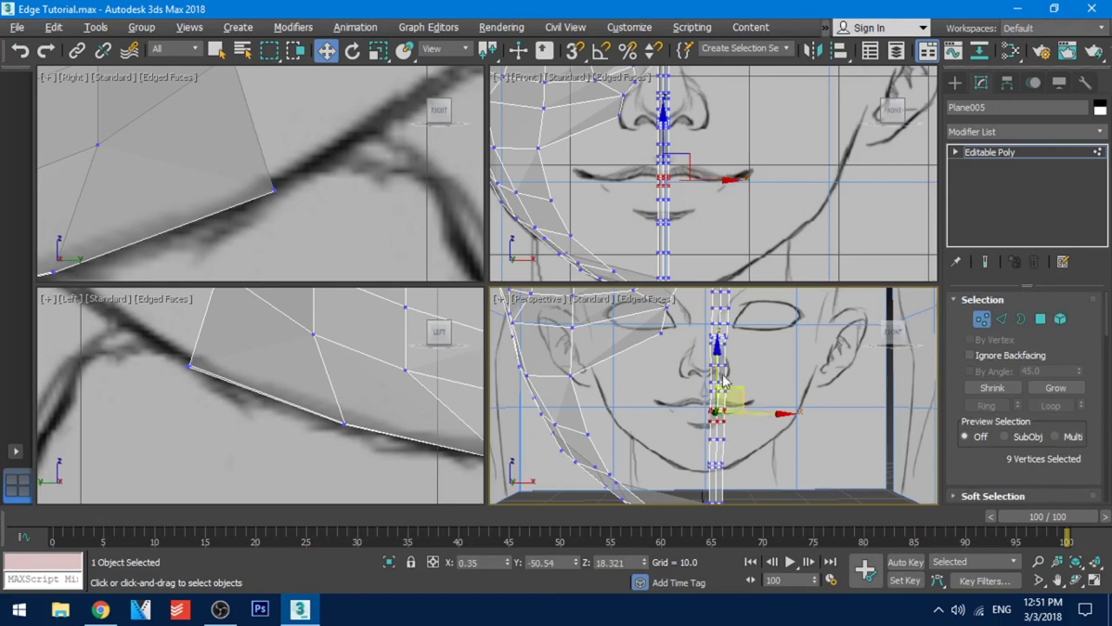
middle_drag(635, 176, 645, 179)
scroll(646, 177, up, 4)
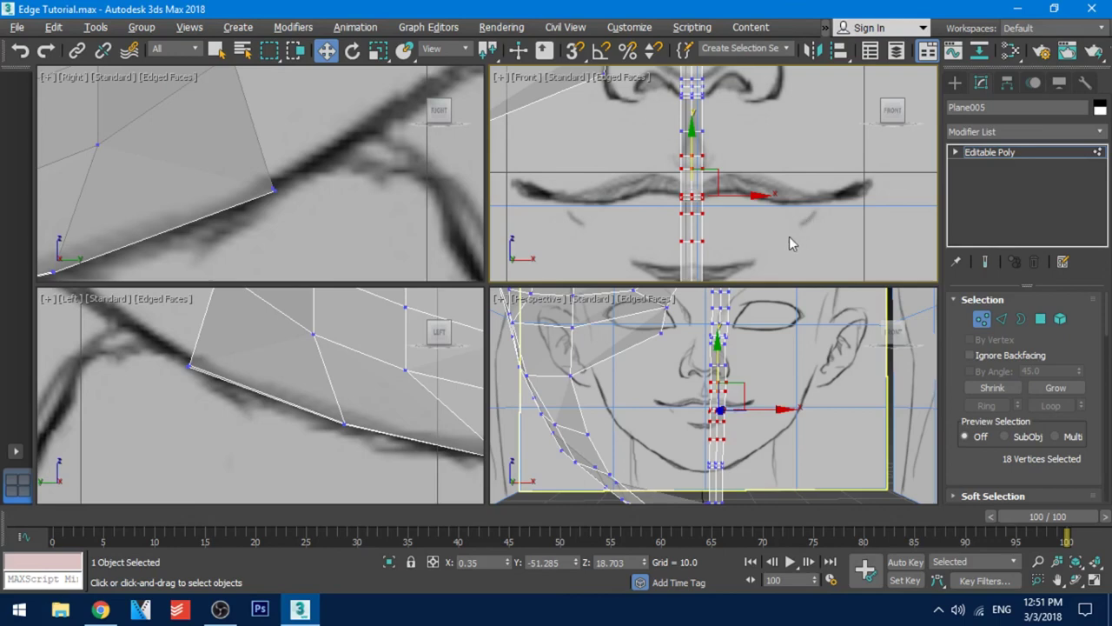
click(1002, 320)
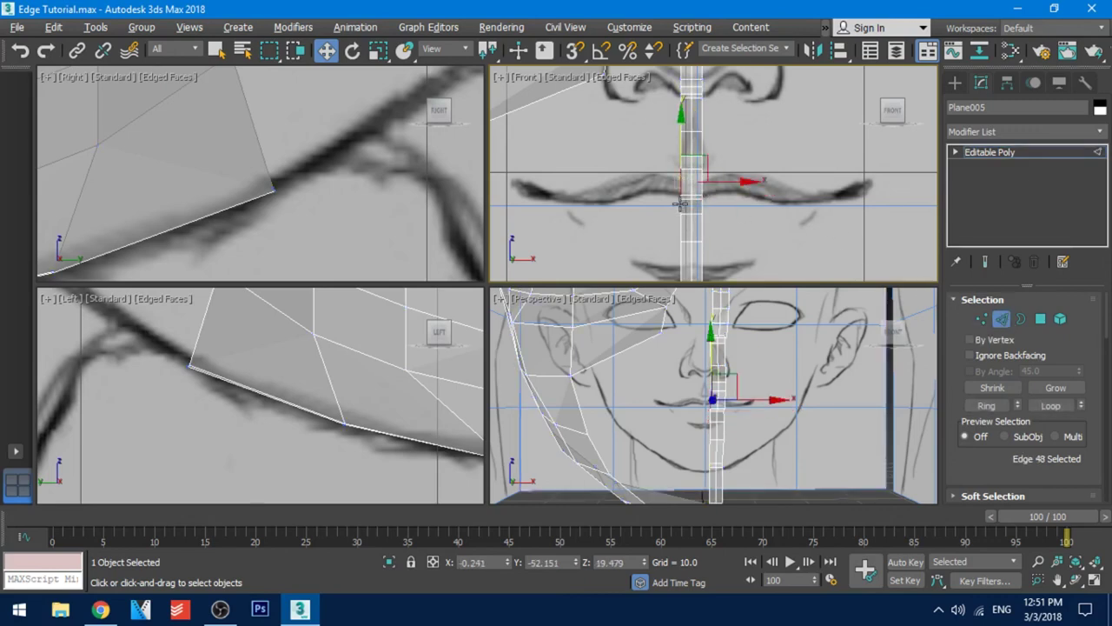
ctrl+click(680, 203)
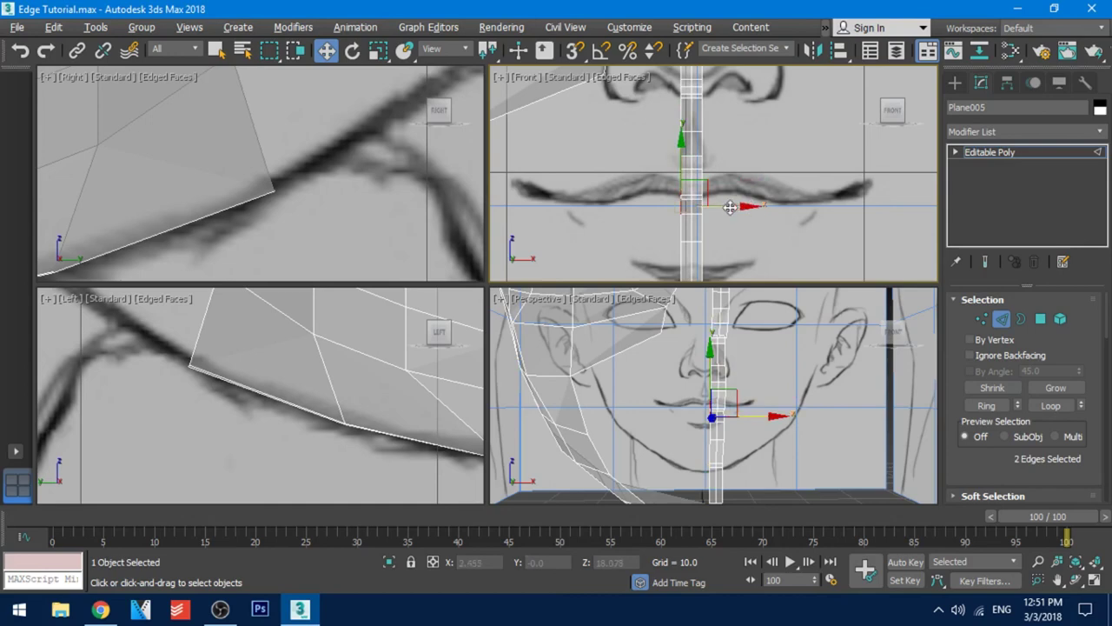
drag(730, 206, 694, 209)
key(ctrl+z)
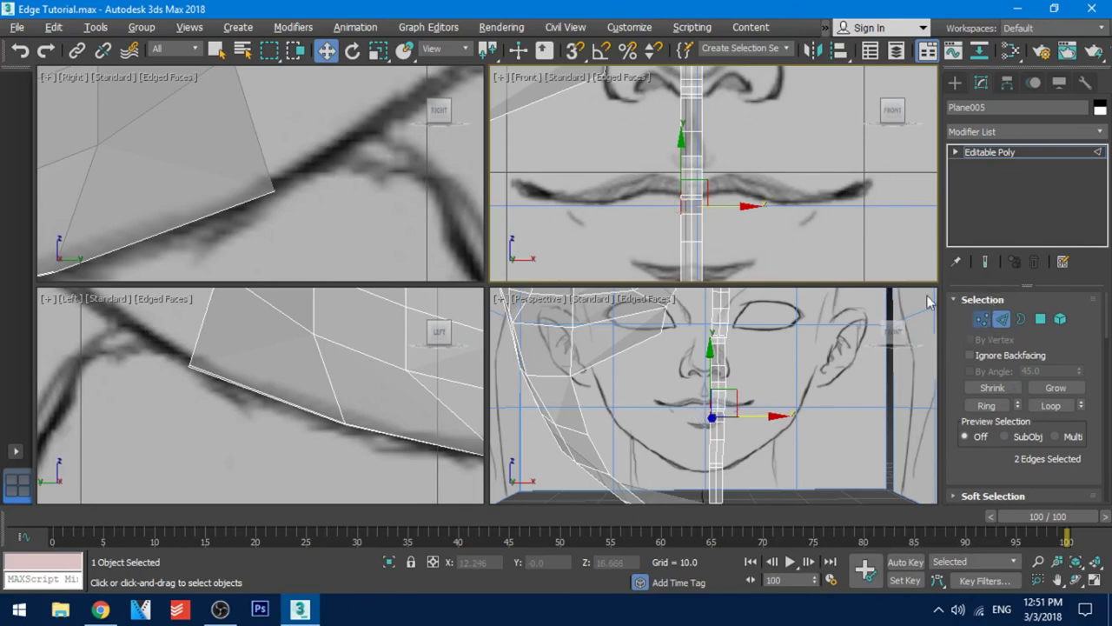
- Delete the selected centre-strip vertices to open a gap at the mouth
key(1)
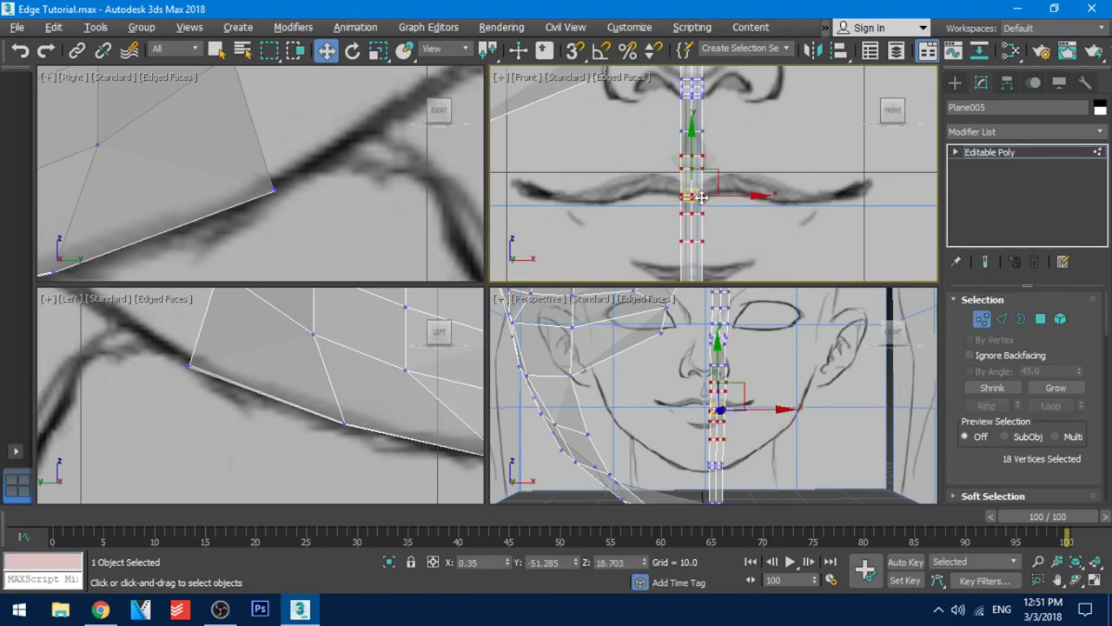
key(Delete)
mouse_move(679, 181)
middle_down()
mouse_move(688, 169)
mouse_move(681, 177)
middle_up()
scroll(688, 169, down, 2)
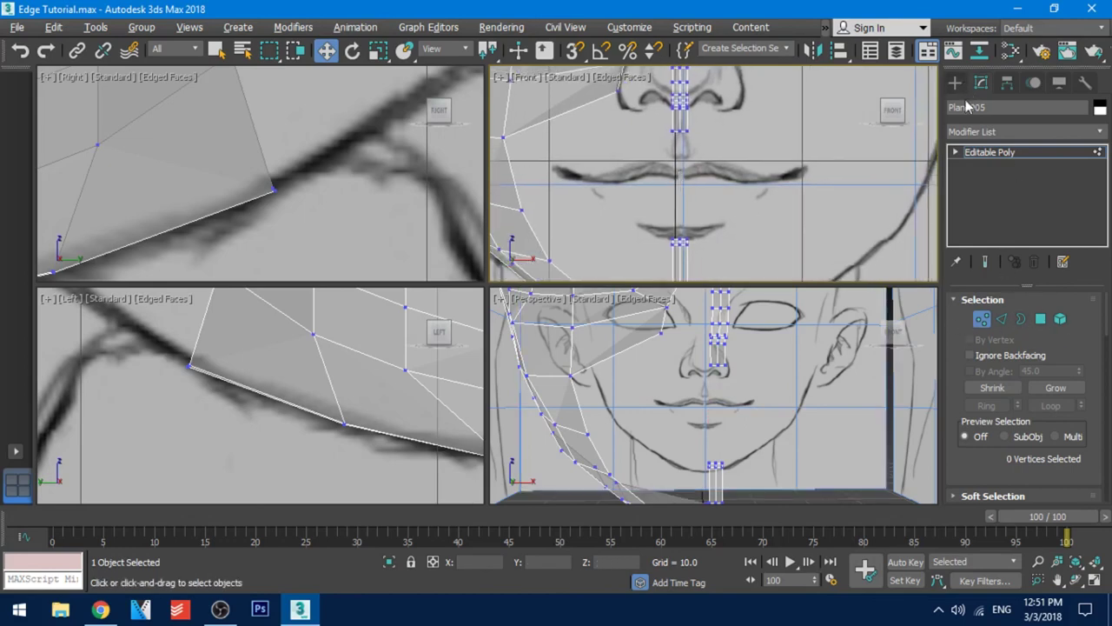
- Create a small single-segment plane over the centre of the upper lip in the front view
click(982, 320)
click(955, 83)
click(1054, 251)
middle_drag(647, 166, 631, 160)
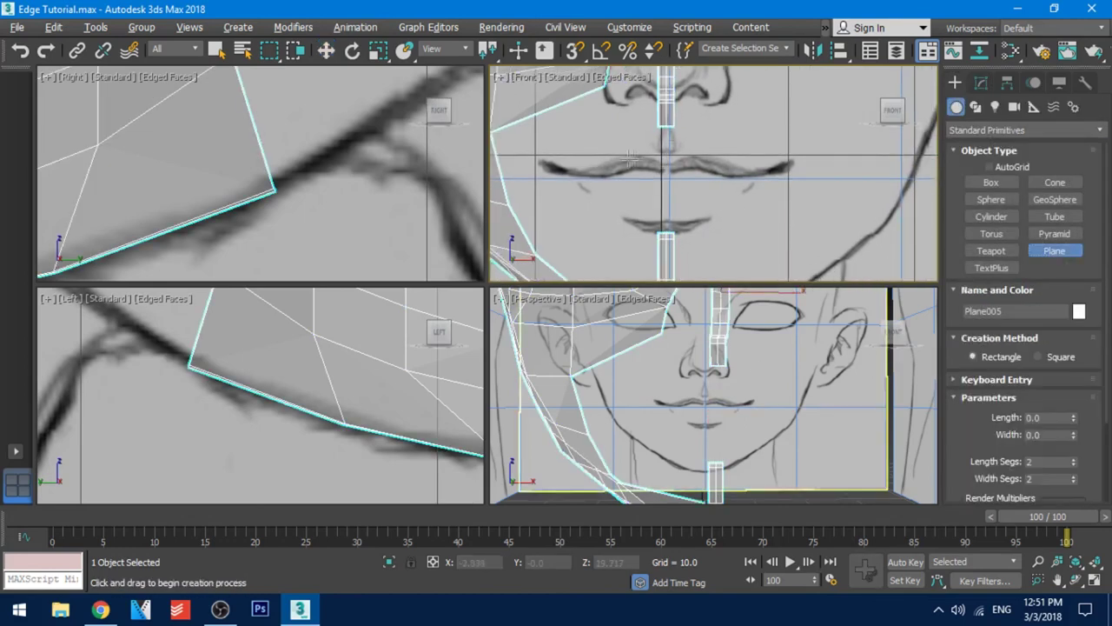
scroll(627, 158, up, 3)
drag(615, 151, 688, 179)
scroll(1008, 363, down, 2)
click(1074, 392)
click(1074, 409)
- Convert the new lip plane to an Editable Poly
key(w)
right_click(658, 170)
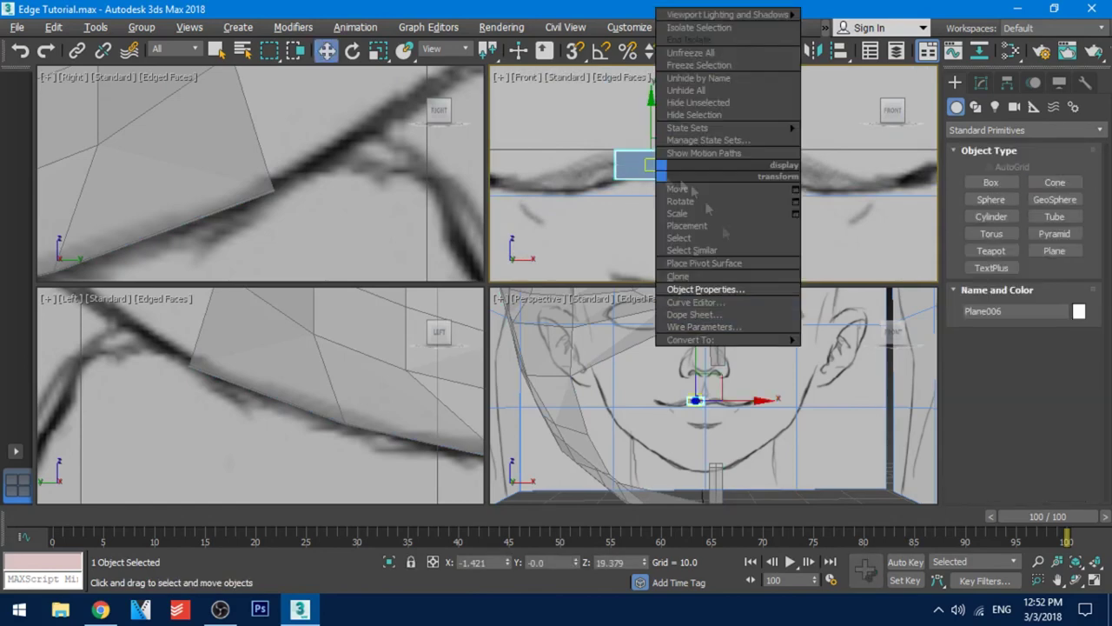
mouse_move(692, 338)
click(847, 352)
middle_drag(659, 169, 659, 179)
right_click(655, 178)
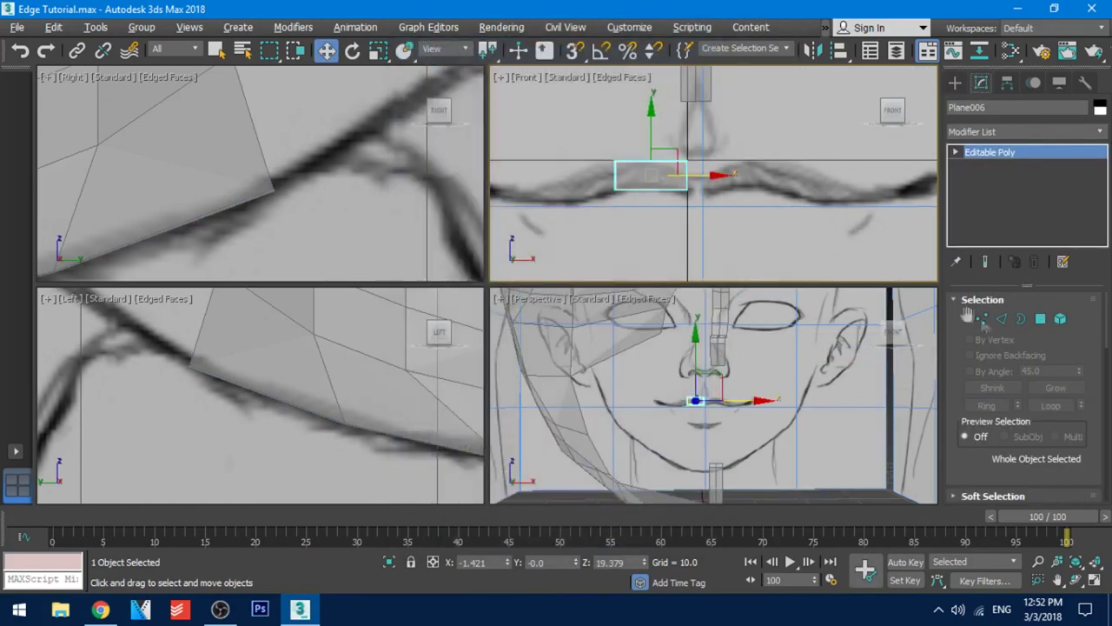
- Move the lip plane's inner vertices in the front view so it slopes along the upper lip toward the centre line
key(1)
click(688, 165)
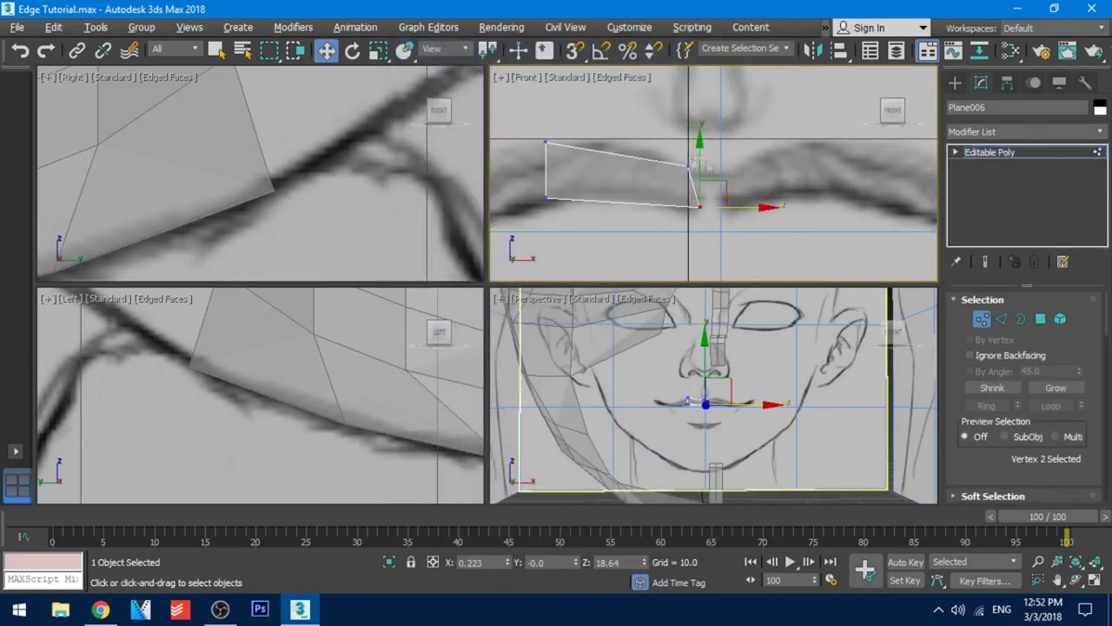
drag(729, 174, 736, 174)
middle_drag(696, 173, 752, 197)
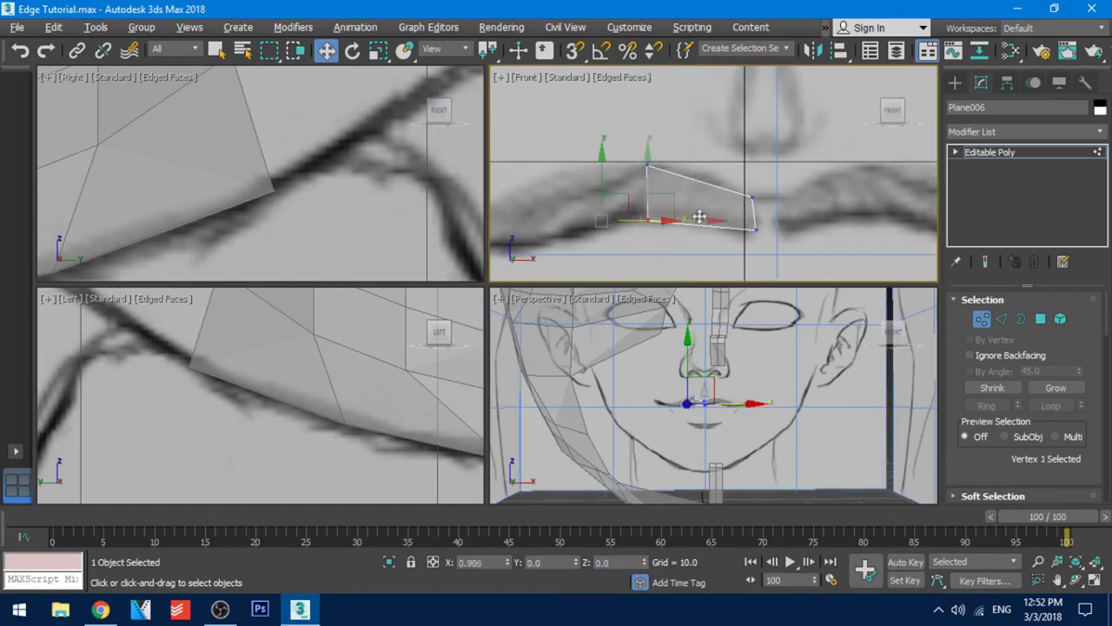
- Move the whole lip plane in depth onto the upper lip of the side profile reference
key(1)
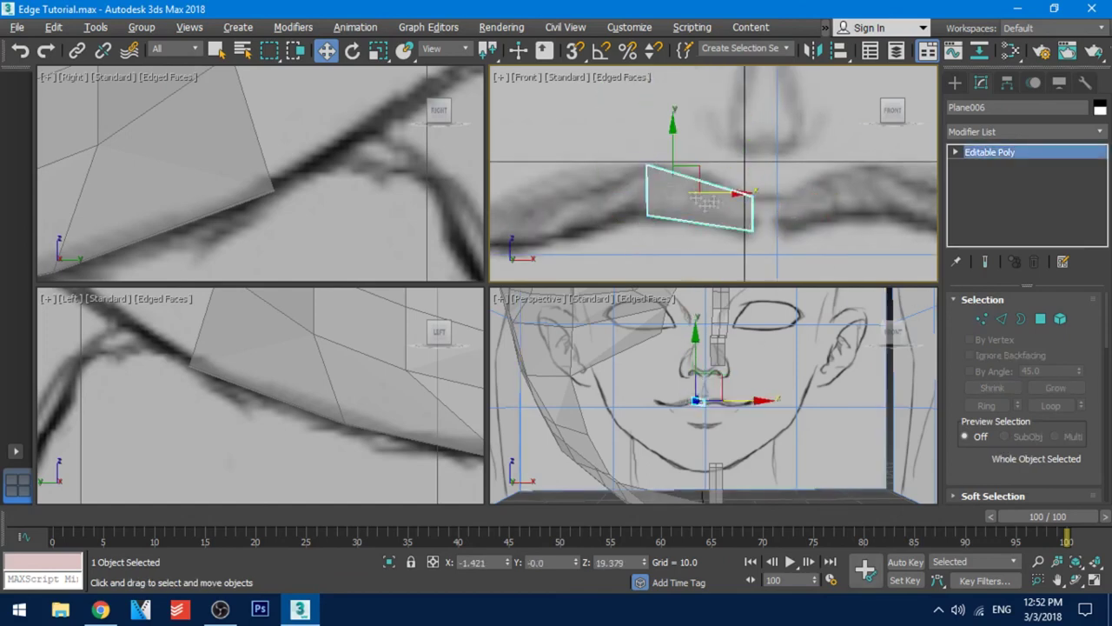
scroll(765, 384, down, 5)
scroll(333, 174, down, 10)
scroll(287, 187, up, 8)
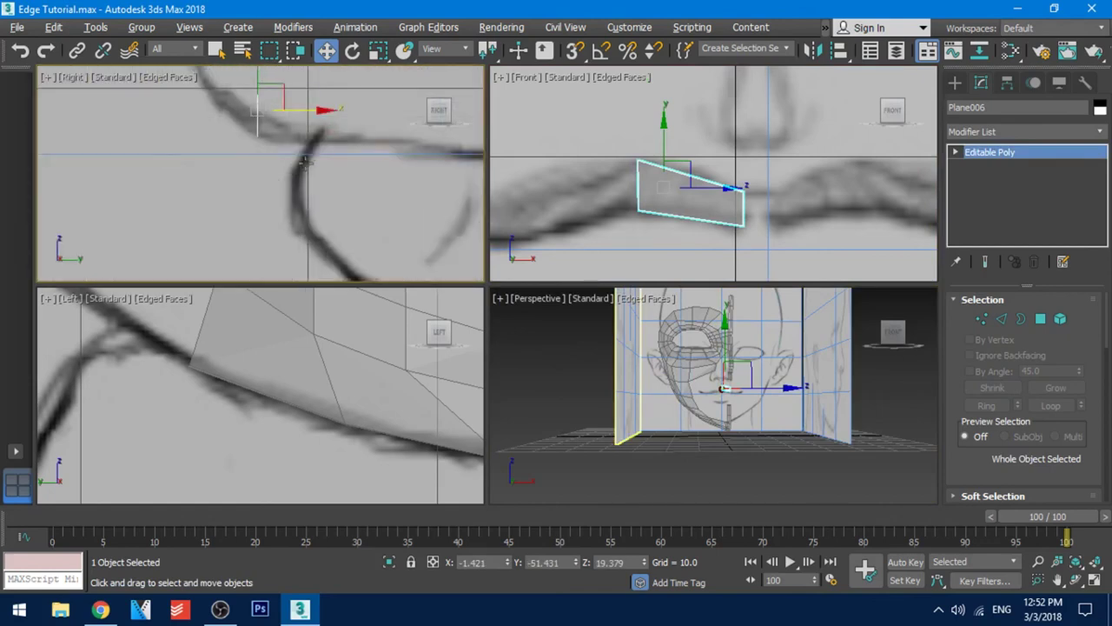
- Try to move the plane's two lower vertices back along the lip profile and raise them in the front view
click(981, 319)
drag(290, 198, 230, 180)
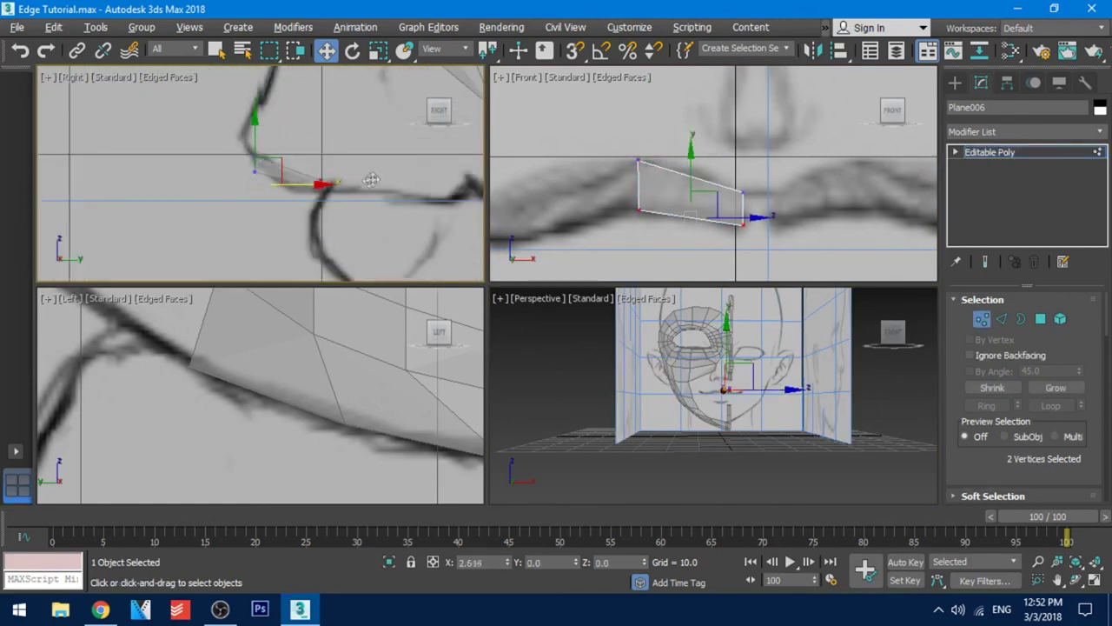
middle_drag(693, 171, 688, 171)
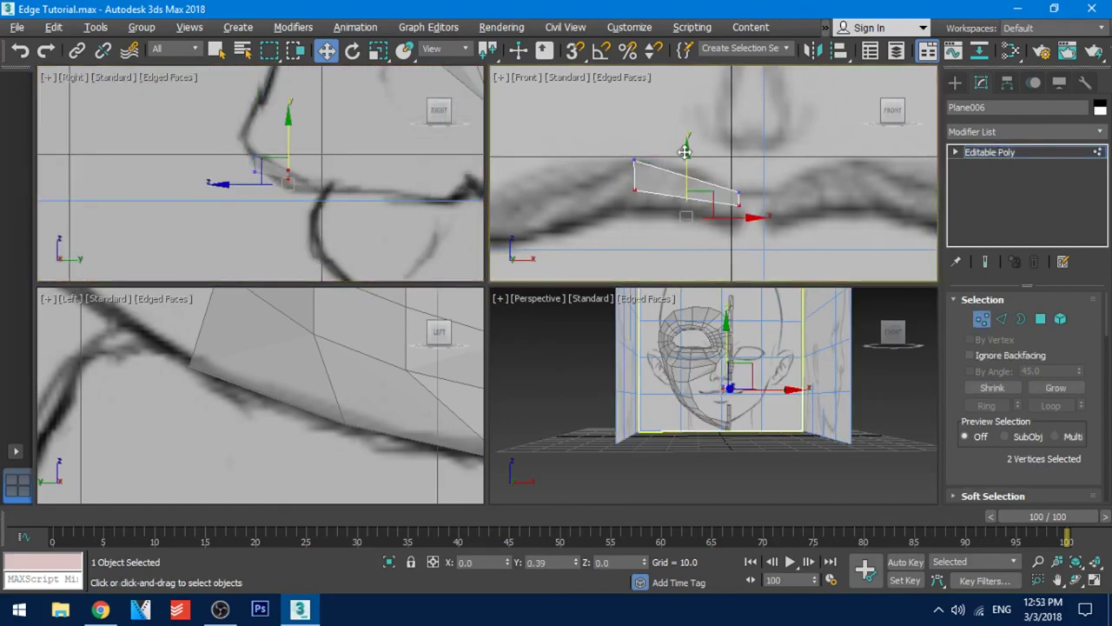
- Try to extrude the plane's lower edge and position its vertices at the mouth line in the side view
click(1001, 319)
middle_drag(395, 187, 408, 191)
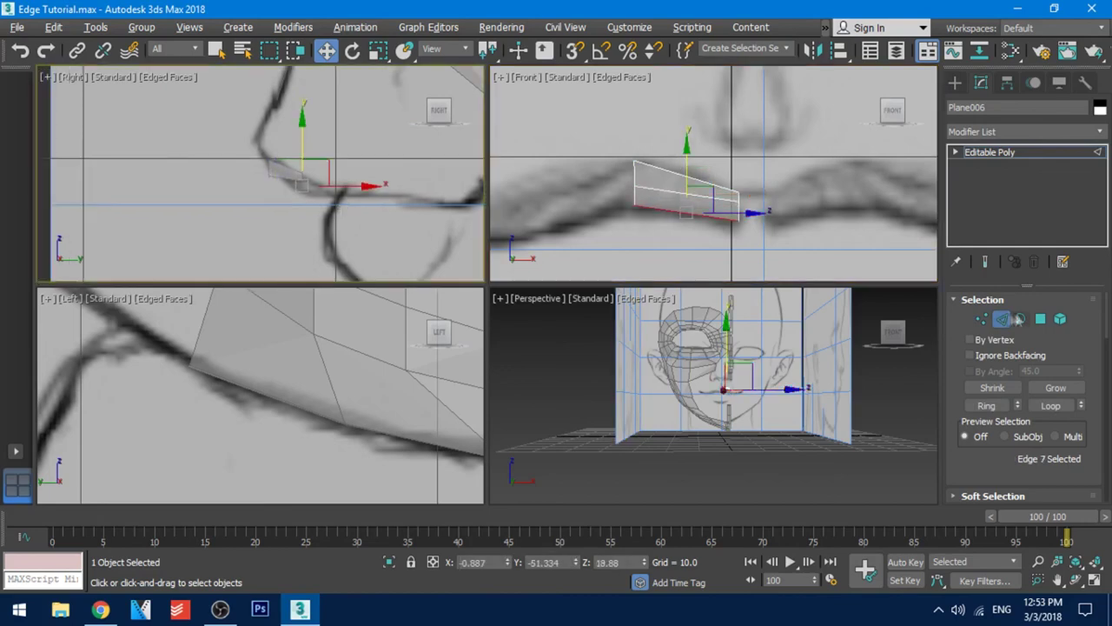
key(1)
drag(753, 233, 621, 203)
middle_click(382, 208)
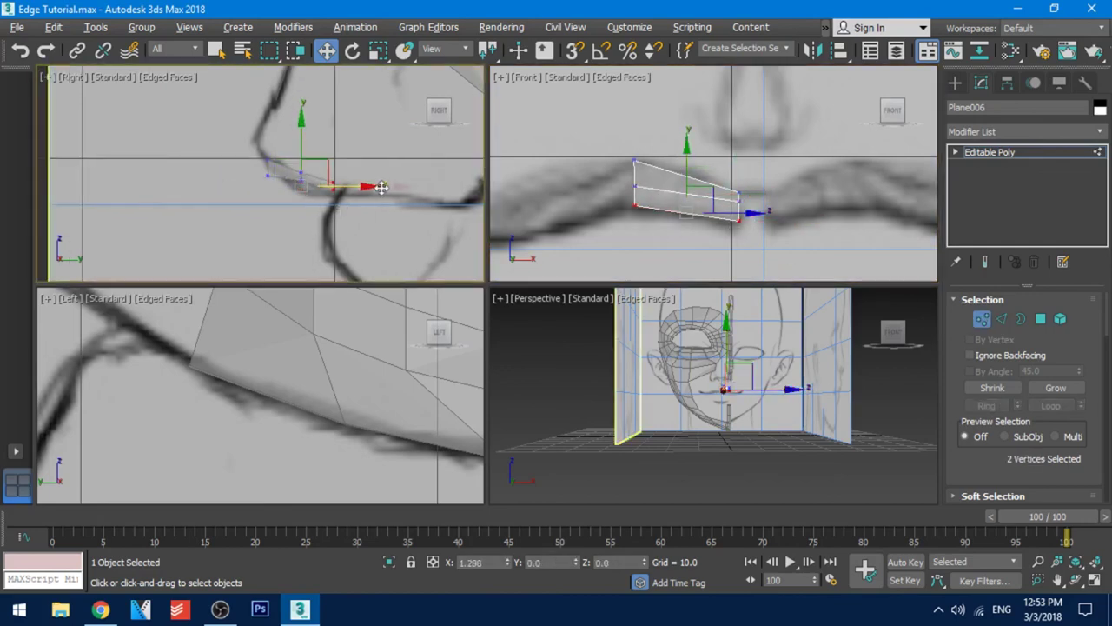
- Undo the lower edge extrusion and its vertex moves
key(ctrl+z)
scroll(377, 200, down, 8)
key(ctrl+z)
key(ctrl+z)
key(ctrl+z)
- Try to fit the plane's inner and outer vertex pairs to the upper lip's profile in the side views
middle_drag(227, 212, 270, 212)
scroll(270, 209, up, 8)
scroll(373, 327, down, 8)
middle_drag(352, 361, 270, 435)
scroll(347, 352, up, 6)
drag(276, 398, 257, 357)
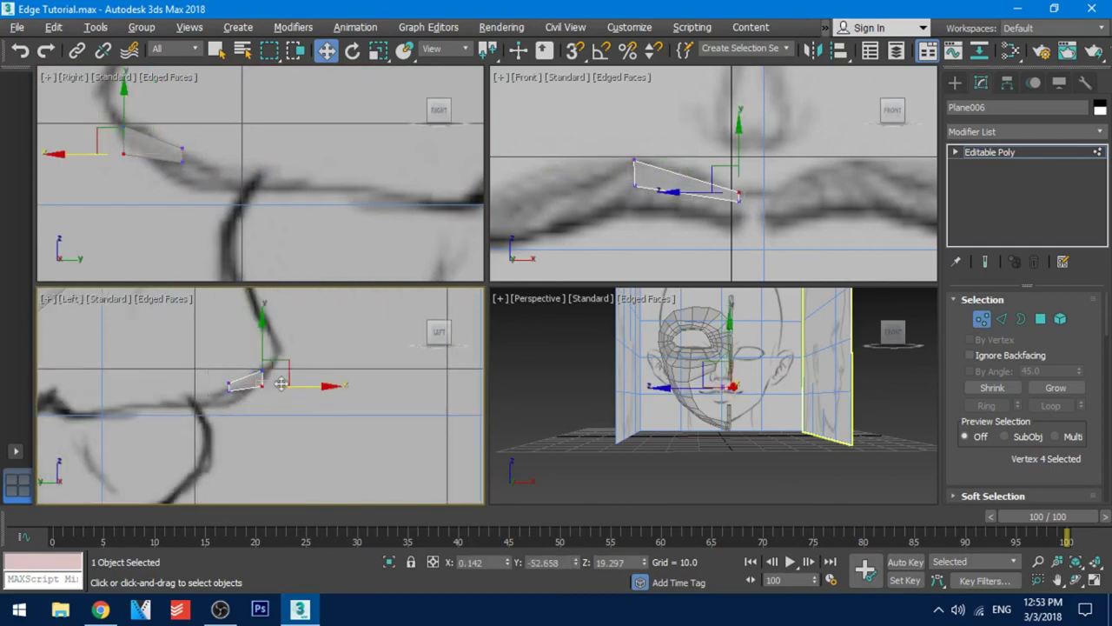
drag(760, 180, 726, 232)
middle_drag(215, 180, 304, 235)
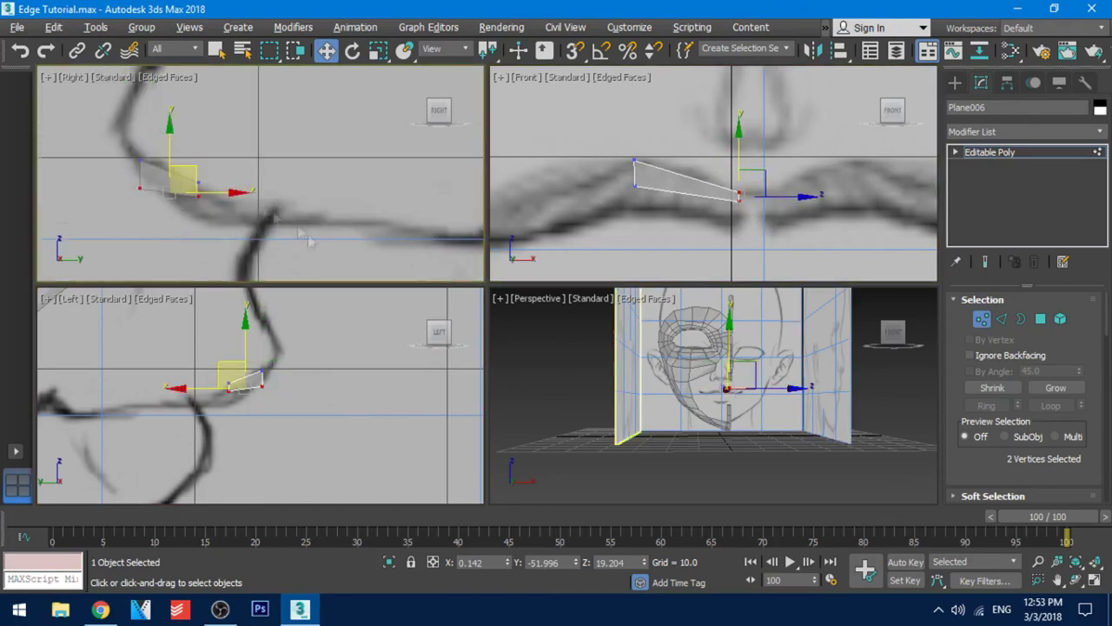
scroll(305, 234, up, 3)
scroll(304, 232, down, 2)
drag(288, 211, 252, 206)
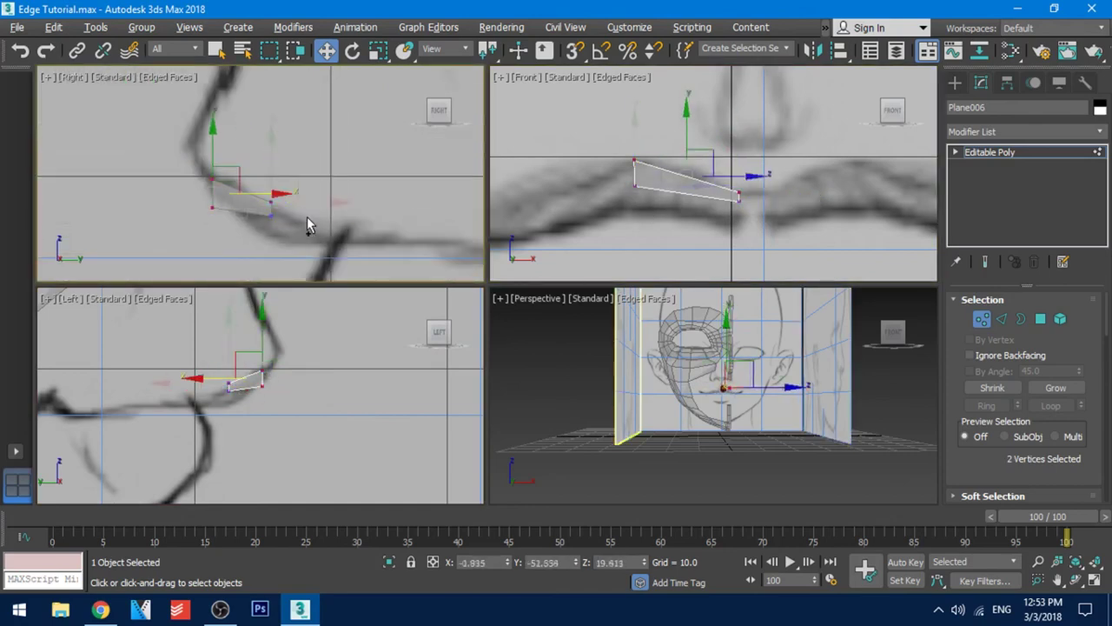
- Undo the lip plane's vertex moves back to the flat four-vertex shape in the side view
key(ctrl+z)
key(ctrl+z)
key(ctrl+z)
key(ctrl+z)
key(ctrl+z)
- Raise the lip plane's two lower vertices in the front view to make the strip narrower
scroll(754, 194, down, 5)
alt+middle_drag(735, 404, 647, 425)
scroll(760, 411, up, 5)
scroll(647, 425, up, 1)
scroll(750, 214, up, 5)
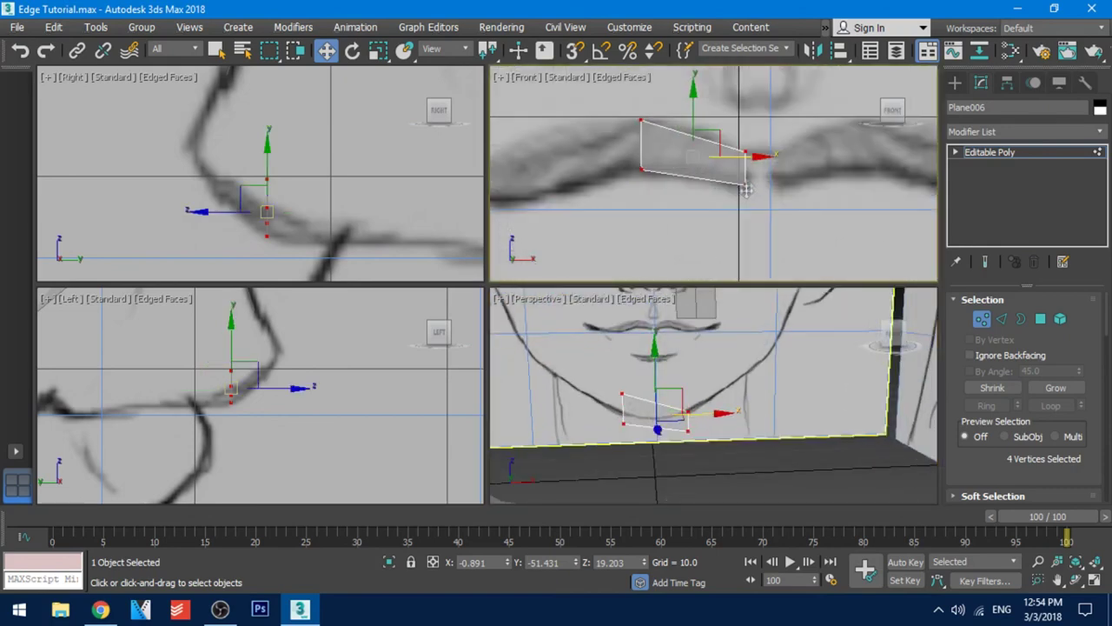
click(745, 186)
drag(745, 166, 745, 150)
click(642, 172)
drag(641, 149, 642, 120)
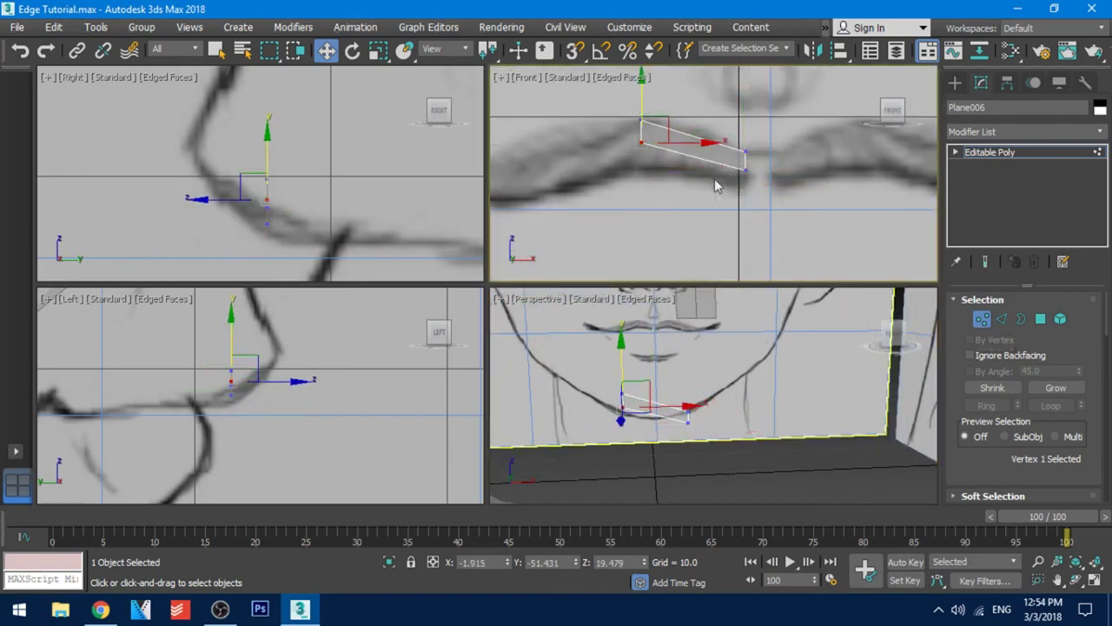
- Move the plane's two upper vertices forward onto the upper lip's outline in the side view
right_click(326, 194)
drag(319, 193, 285, 192)
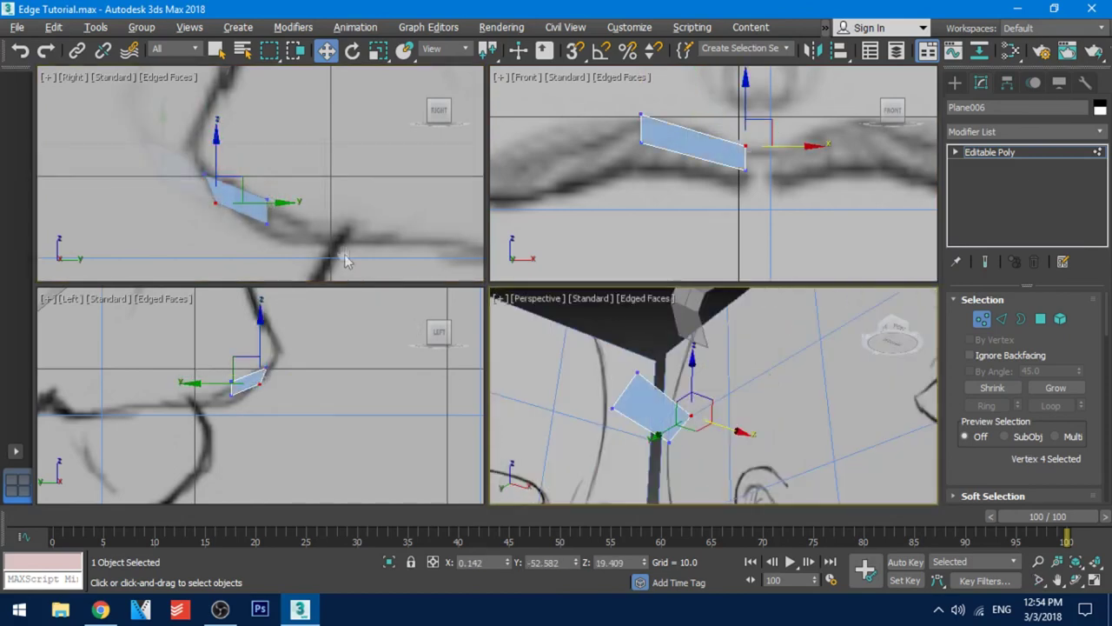
scroll(237, 187, up, 2)
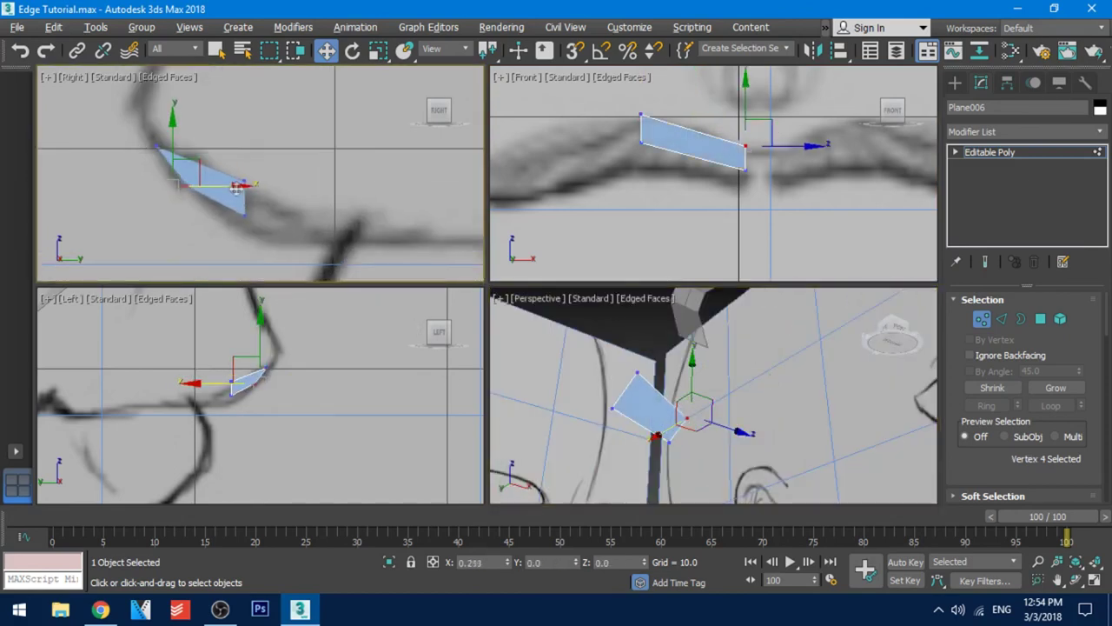
- Select the plane's two lower vertices and move them down toward the lip's profile line
click(248, 215)
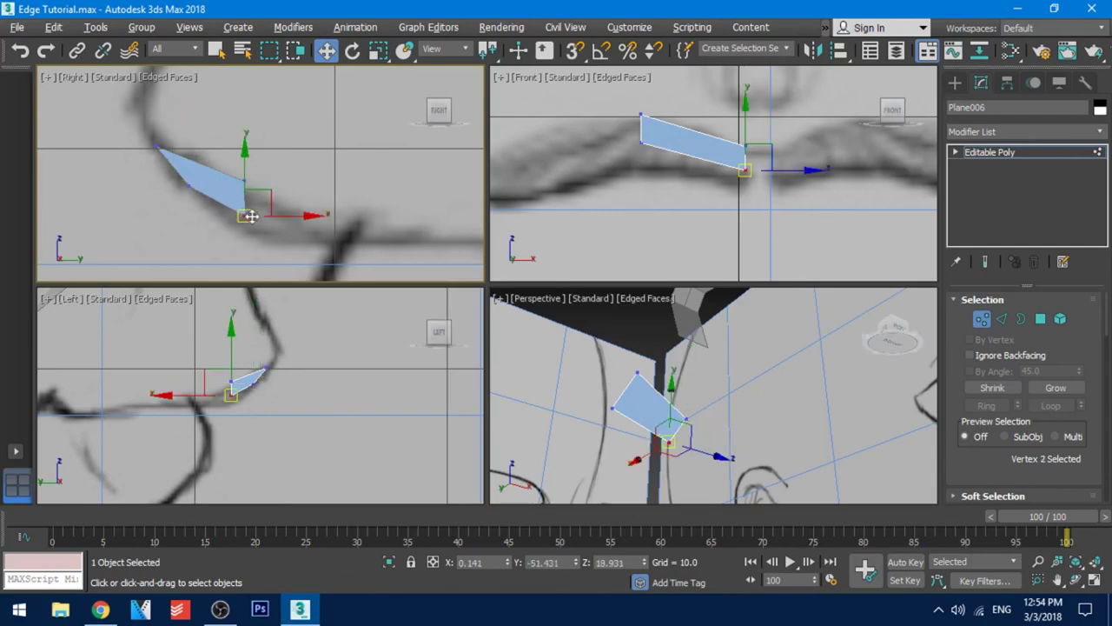
ctrl+click(246, 216)
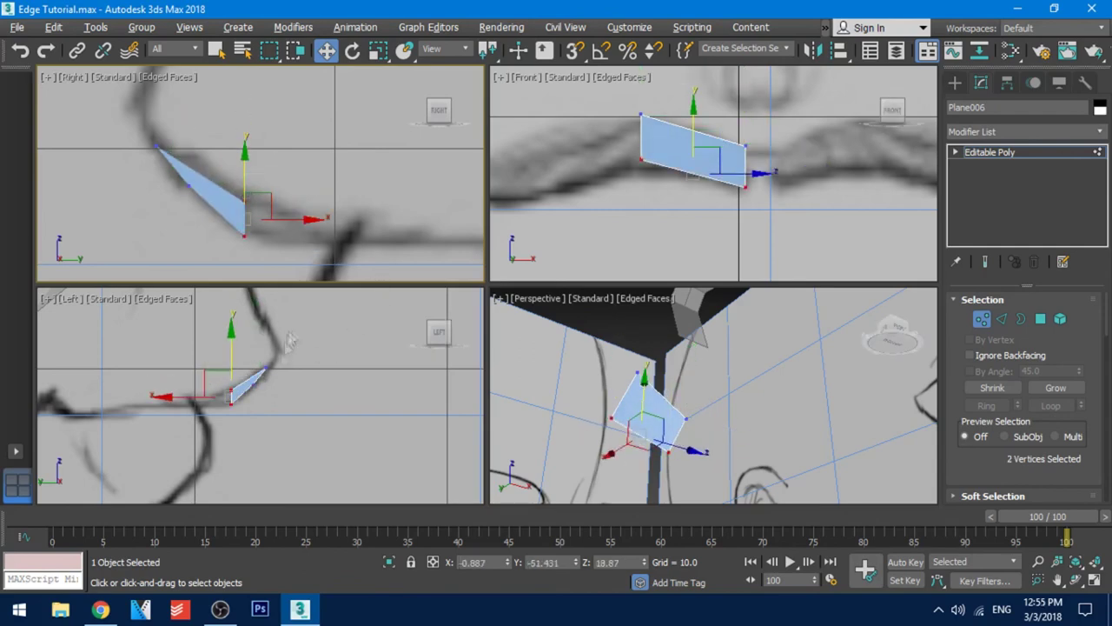
middle_drag(239, 416, 272, 411)
scroll(281, 389, up, 3)
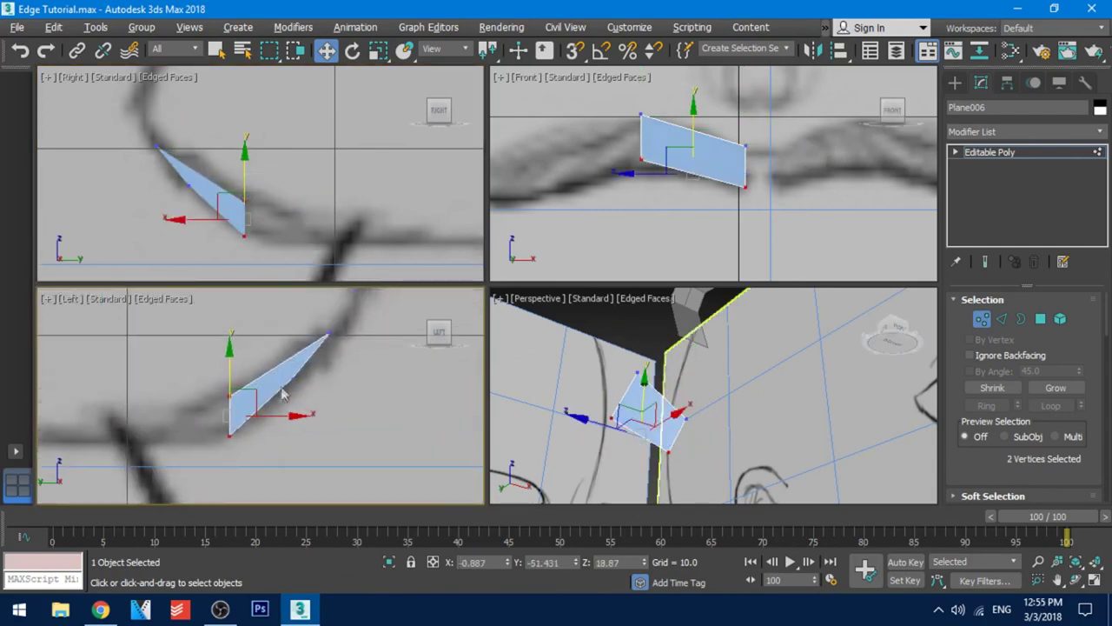
- Select the plane's two inner vertices and shift them forward along the lip profile in the side view
ctrl+click(745, 149)
drag(771, 219, 738, 133)
right_click(240, 200)
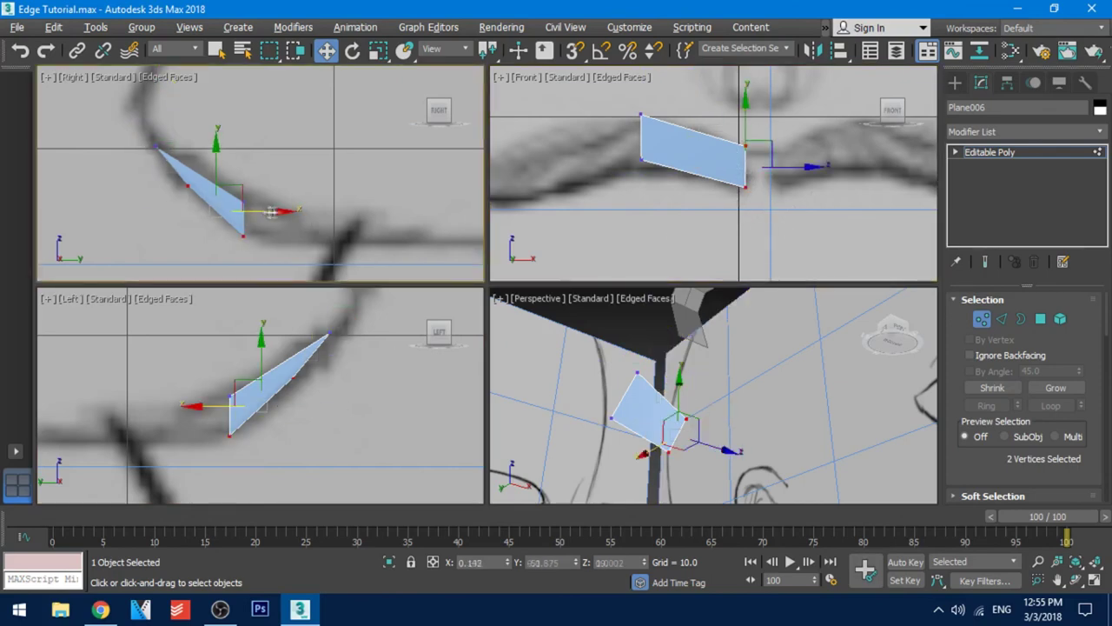
drag(271, 212, 254, 202)
- Raise the lip plane's lower vertices in the front view to thin the first lip polygon
middle_drag(290, 407, 221, 429)
scroll(221, 429, up, 2)
middle_drag(759, 213, 719, 230)
scroll(719, 230, down, 2)
drag(672, 160, 670, 145)
- Extrude the lip plane's lower edge back along the side profile to the mouth line
key(2)
middle_drag(173, 400, 216, 399)
drag(218, 433, 127, 431)
middle_drag(127, 432, 280, 439)
scroll(281, 434, down, 3)
drag(289, 423, 248, 424)
middle_drag(359, 415, 300, 452)
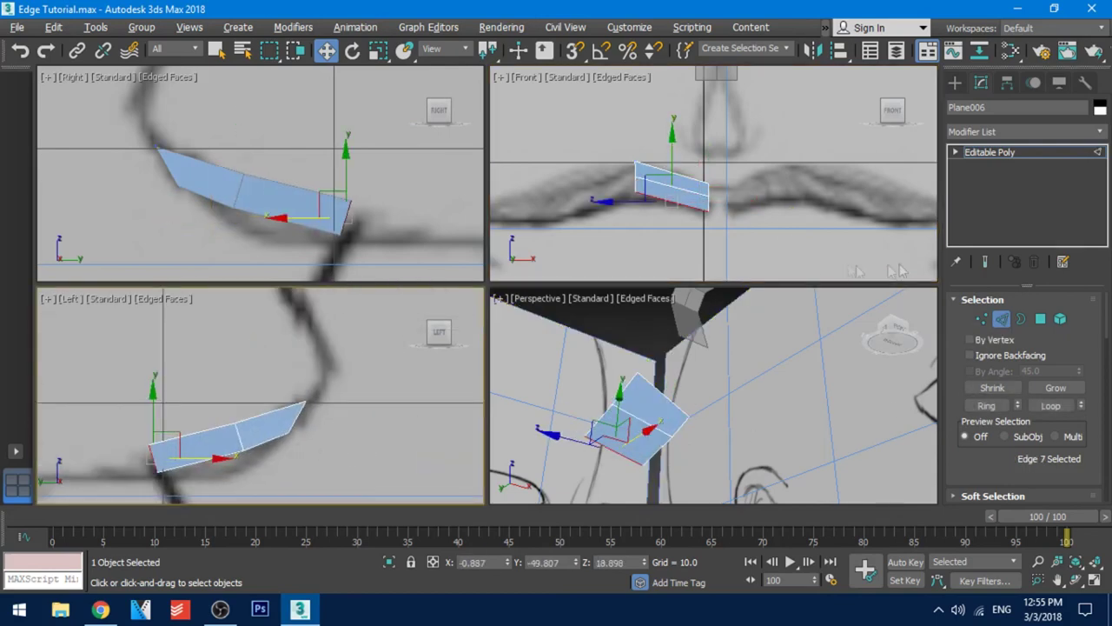
- Scale the lip patch's vertices vertically and adjust the outer column to the upper lip in the front view
middle_drag(739, 191, 725, 224)
click(982, 319)
key(r)
drag(663, 199, 663, 261)
middle_drag(655, 275, 739, 236)
drag(663, 195, 682, 124)
key(w)
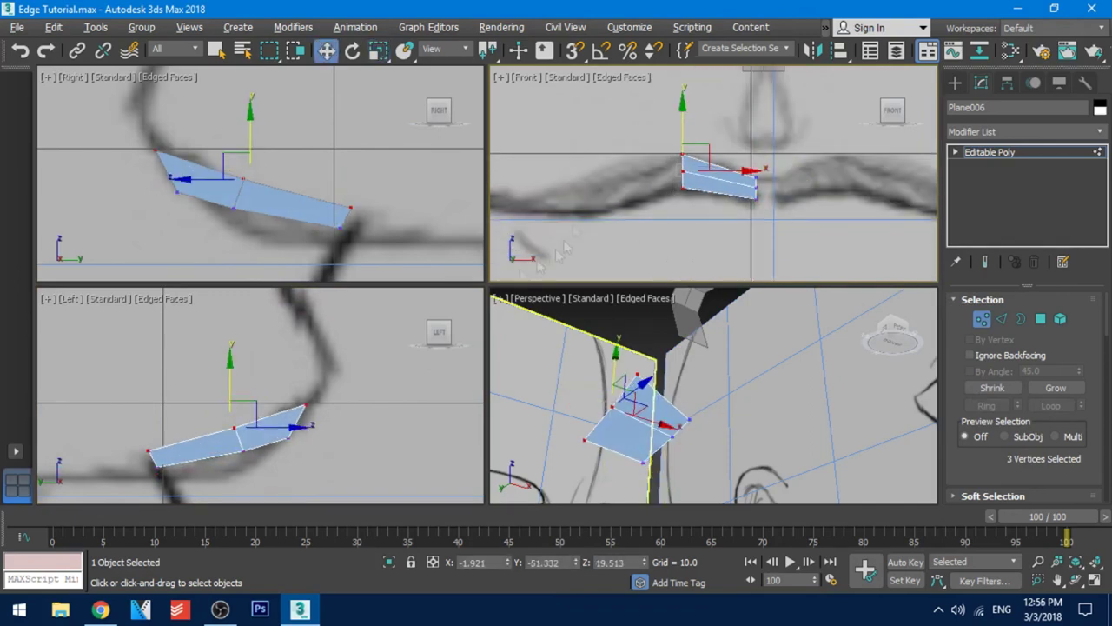
- Select the lip patch's two outer edges and extrude them outward along the upper lip toward the mouth corner
scroll(635, 439, down, 5)
mouse_move(768, 203)
middle_down()
mouse_move(723, 201)
mouse_move(763, 222)
middle_up()
click(1002, 319)
scroll(703, 208, up, 2)
middle_drag(693, 213, 718, 218)
double_click(675, 193)
scroll(705, 217, down, 4)
shift+drag(731, 199, 649, 211)
- Move the extruded outer edges down onto the drawn upper lip and scale them vertically to its thickness
drag(608, 162, 607, 180)
drag(663, 224, 691, 223)
drag(641, 186, 636, 140)
key(r)
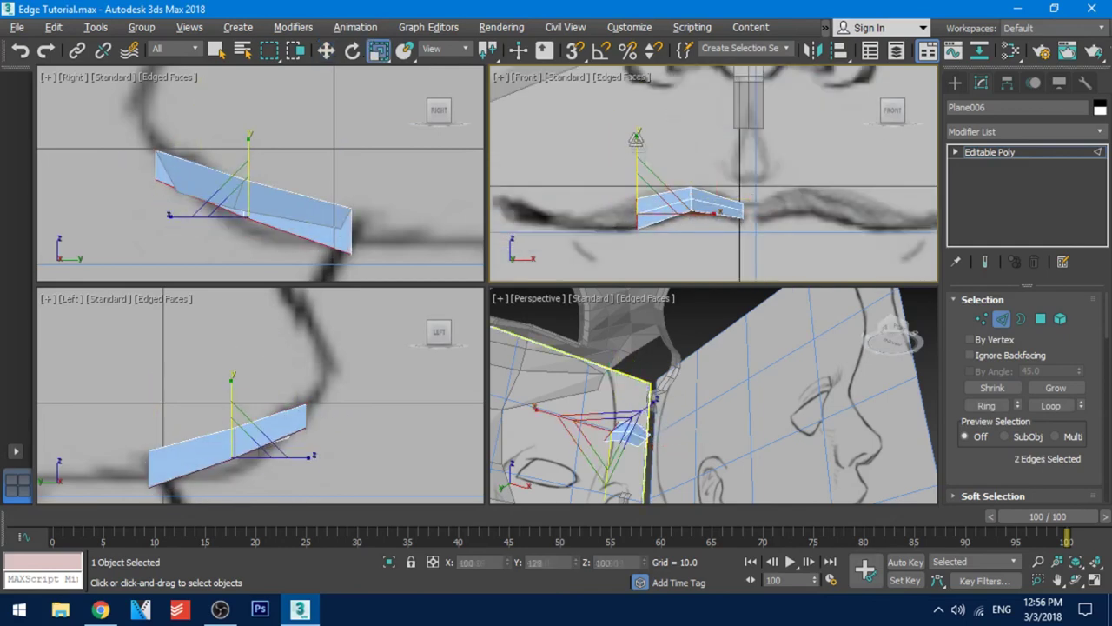
alt+middle_drag(608, 452, 732, 393)
middle_drag(739, 216, 737, 220)
alt+middle_drag(725, 422, 713, 370)
key(r)
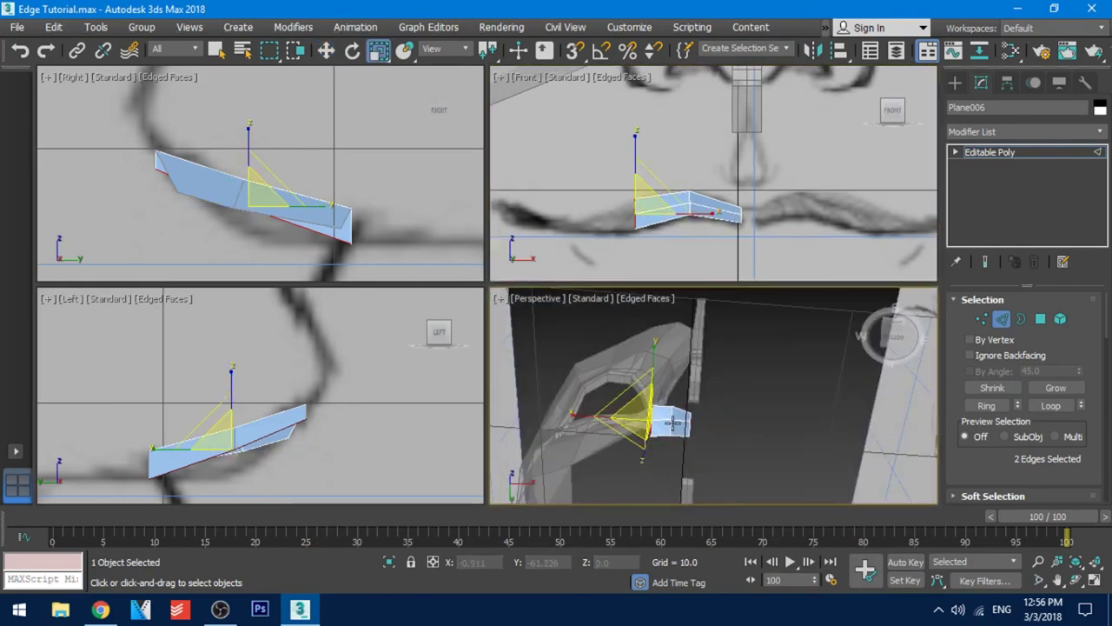
alt+middle_drag(718, 424, 693, 533)
scroll(697, 224, up, 2)
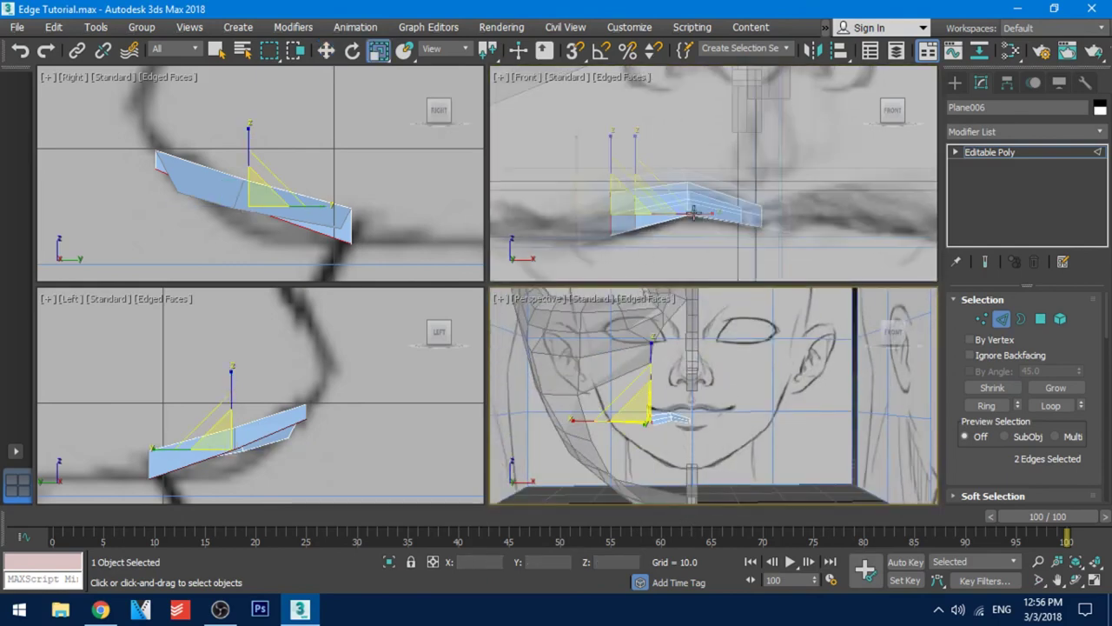
- Extrude the lip patch's outer edges farther along the upper lip, scale the new end vertically and fit its vertices to the drawing
middle_drag(663, 219, 726, 220)
key(w)
shift+drag(717, 217, 622, 217)
key(r)
drag(577, 158, 594, 208)
key(w)
key(1)
drag(651, 253, 692, 179)
drag(673, 170, 672, 176)
- Extrude the outer edges once more to the mouth corner and narrow the new end to the drawn lip
middle_drag(616, 252, 727, 250)
key(2)
shift+drag(659, 230, 660, 229)
drag(636, 214, 615, 193)
key(r)
middle_drag(873, 216, 727, 155)
middle_drag(687, 466, 727, 340)
key(2)
mouse_move(707, 311)
mouse_down()
mouse_move(734, 394)
mouse_move(716, 320)
mouse_up()
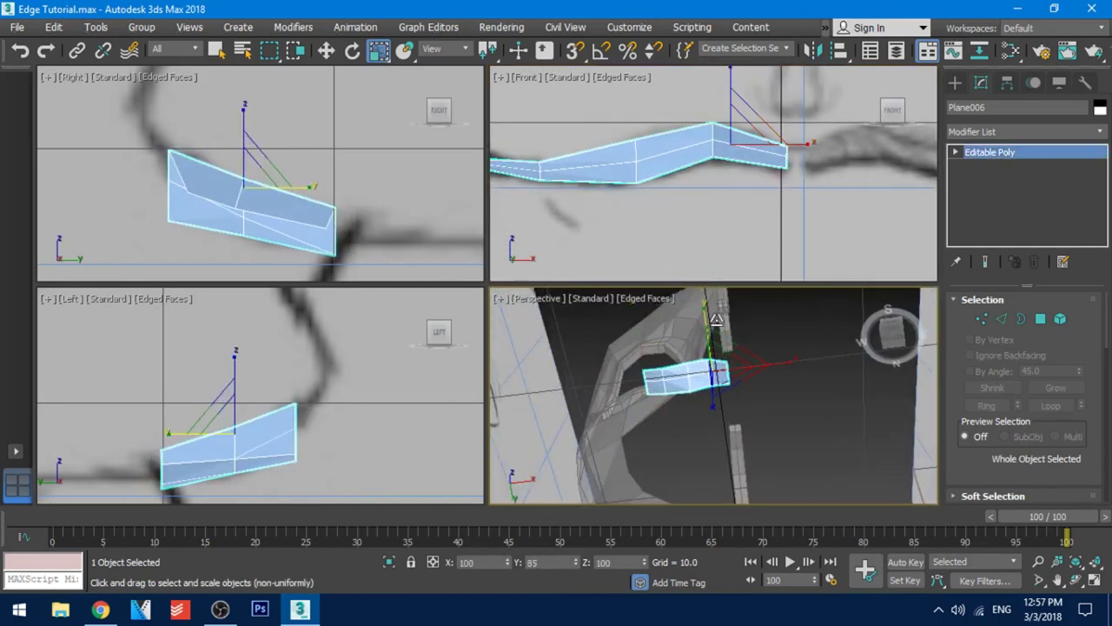
alt+middle_drag(736, 379, 808, 352)
scroll(830, 198, down, 5)
- Try to extrude the lip patch's entire open border in one go
click(1001, 331)
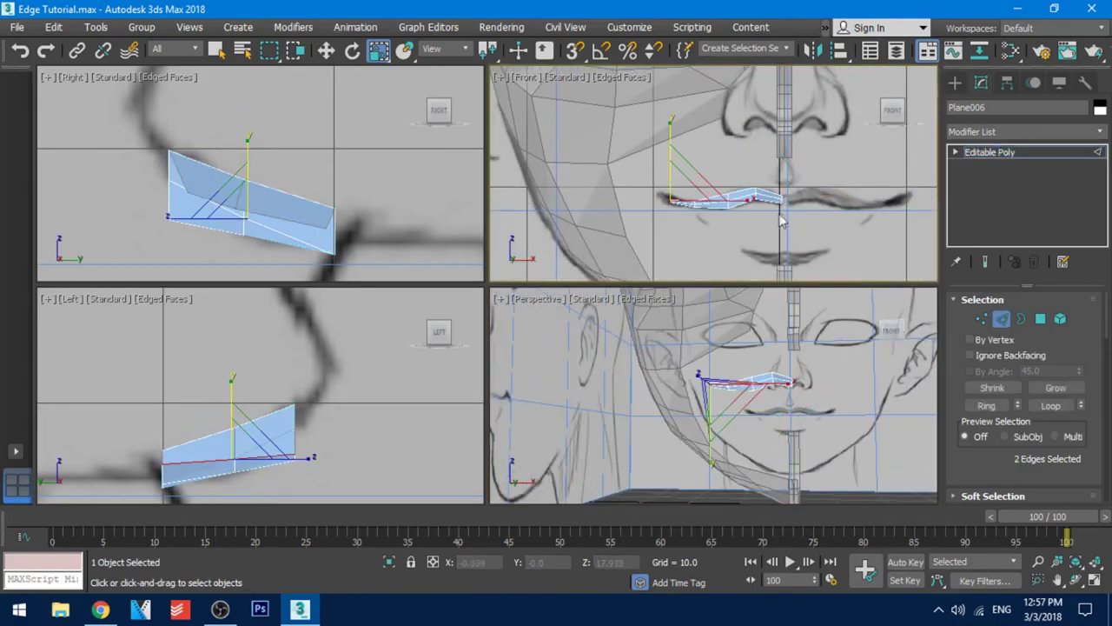
scroll(780, 217, up, 5)
click(745, 191)
ctrl+click(670, 186)
ctrl+click(587, 207)
middle_drag(522, 222, 604, 228)
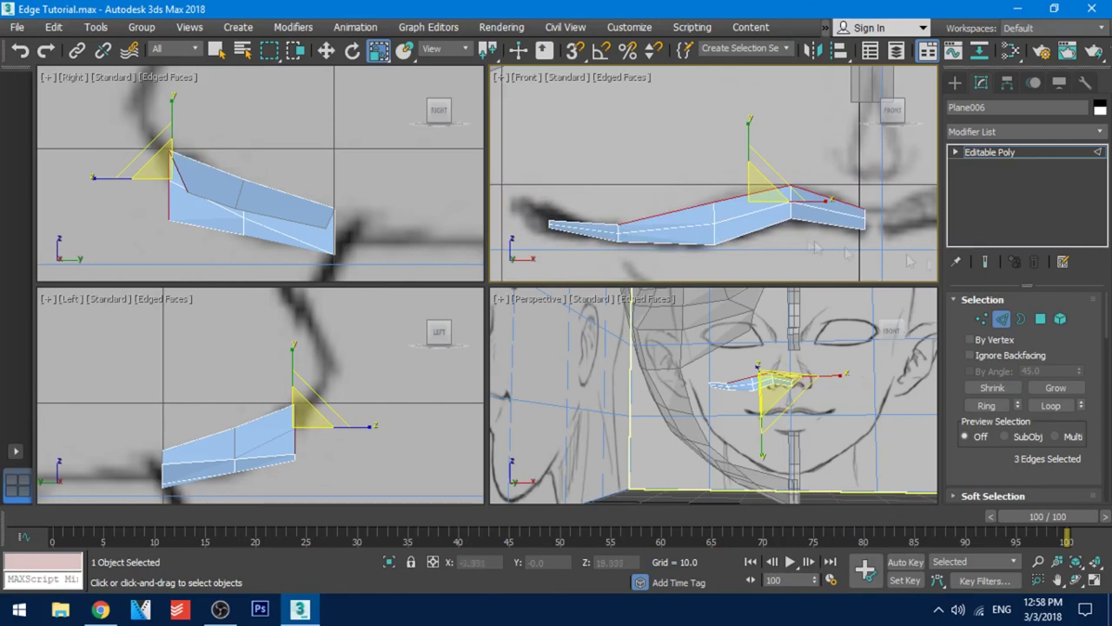
middle_drag(907, 254, 839, 234)
ctrl+click(779, 211)
ctrl+click(687, 211)
key(alt+l)
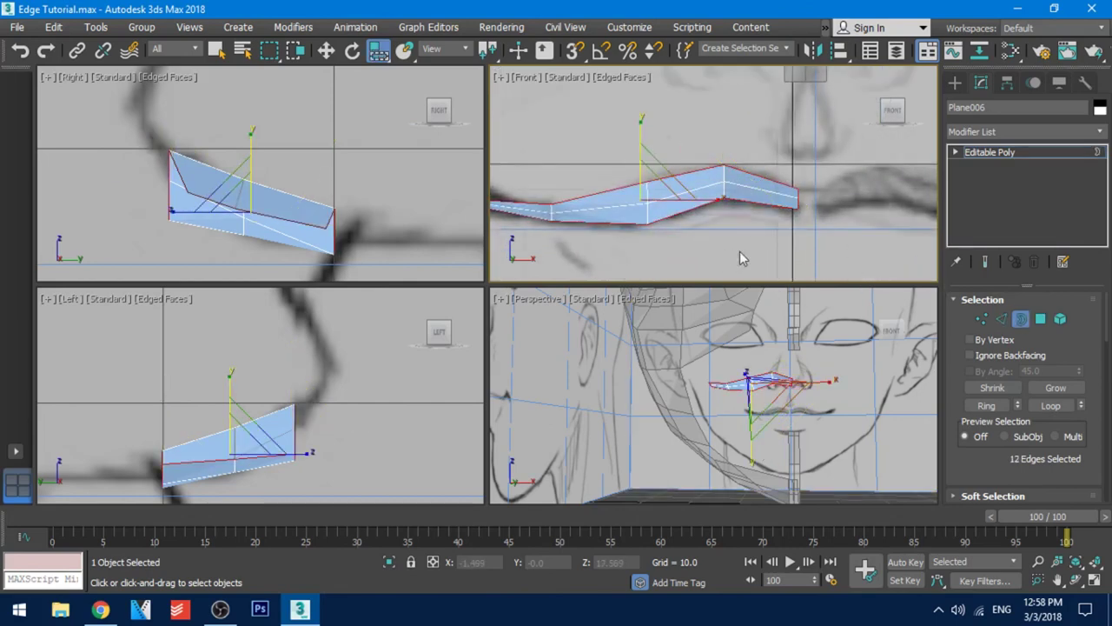
scroll(740, 253, down, 3)
shift+drag(703, 215, 741, 165)
key(ctrl+z)
key(2)
scroll(715, 240, up, 5)
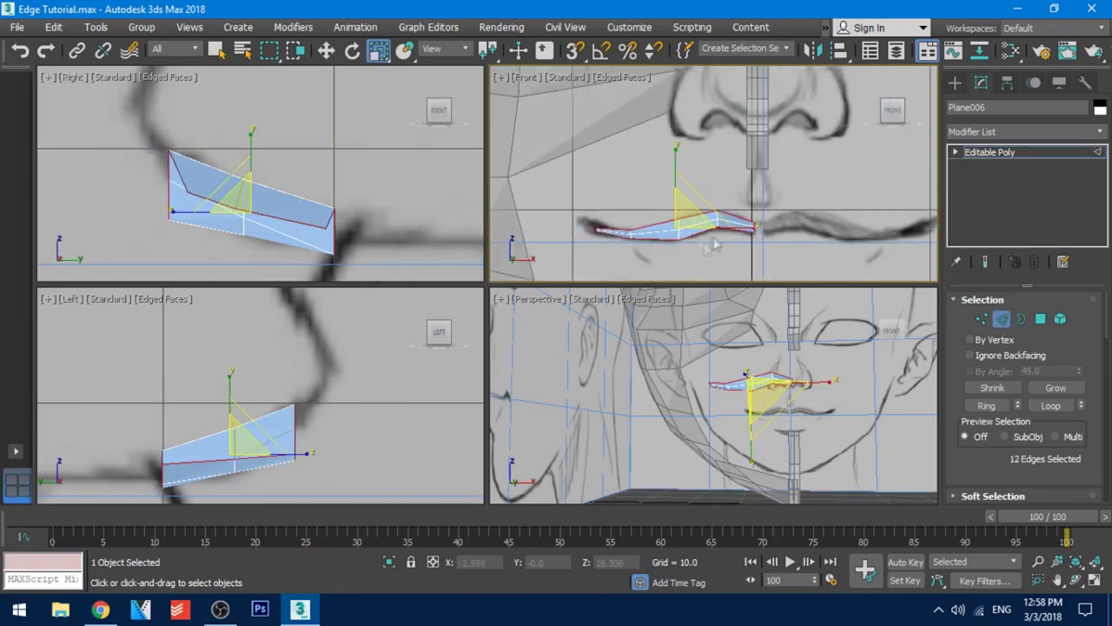
- Extrude the patch's four upper edges upward and move them forward to the side profile above the lip
click(752, 193)
ctrl+click(686, 194)
ctrl+click(596, 212)
middle_drag(565, 222, 751, 231)
ctrl+click(722, 232)
key(w)
shift+drag(824, 173, 824, 127)
scroll(410, 205, down, 4)
drag(329, 163, 307, 160)
middle_drag(877, 268, 678, 260)
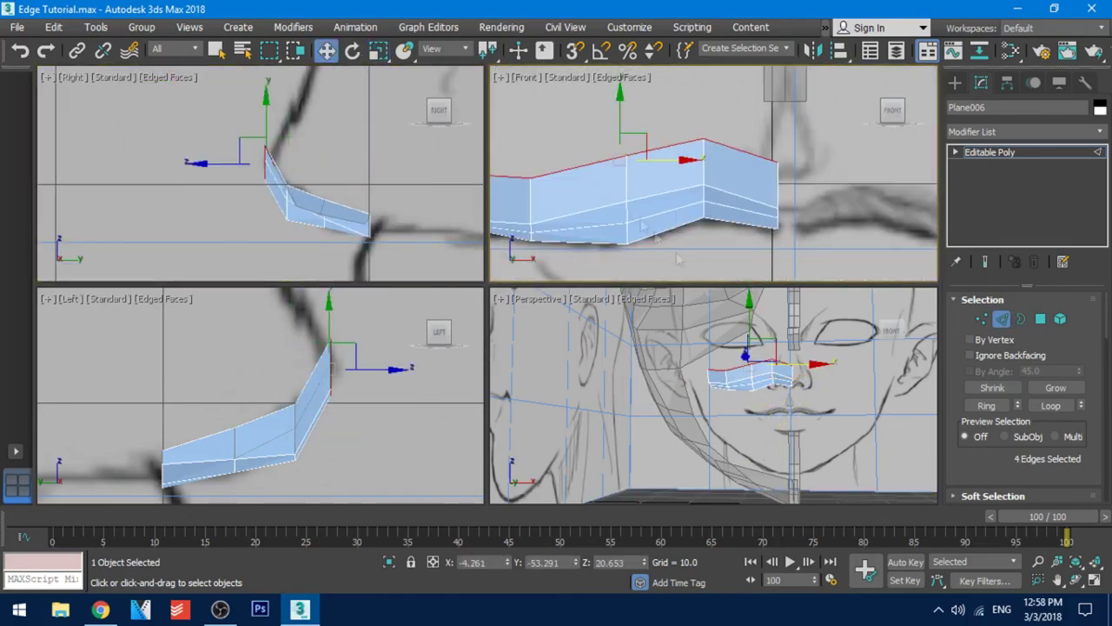
- Move the outer vertex columns back in the side views toward the mouth corner
alt+middle_drag(695, 421, 803, 422)
click(983, 319)
middle_drag(616, 219, 679, 187)
scroll(382, 210, down, 4)
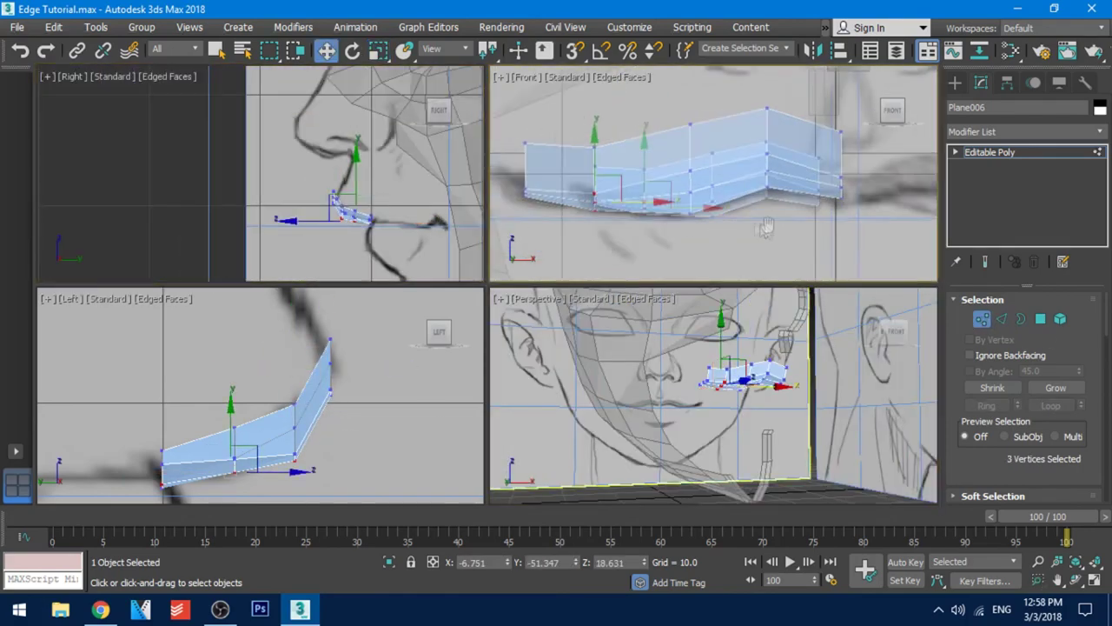
scroll(765, 228, down, 4)
drag(618, 165, 715, 238)
middle_drag(422, 224, 392, 228)
drag(381, 215, 466, 231)
scroll(187, 408, down, 4)
middle_drag(157, 415, 352, 388)
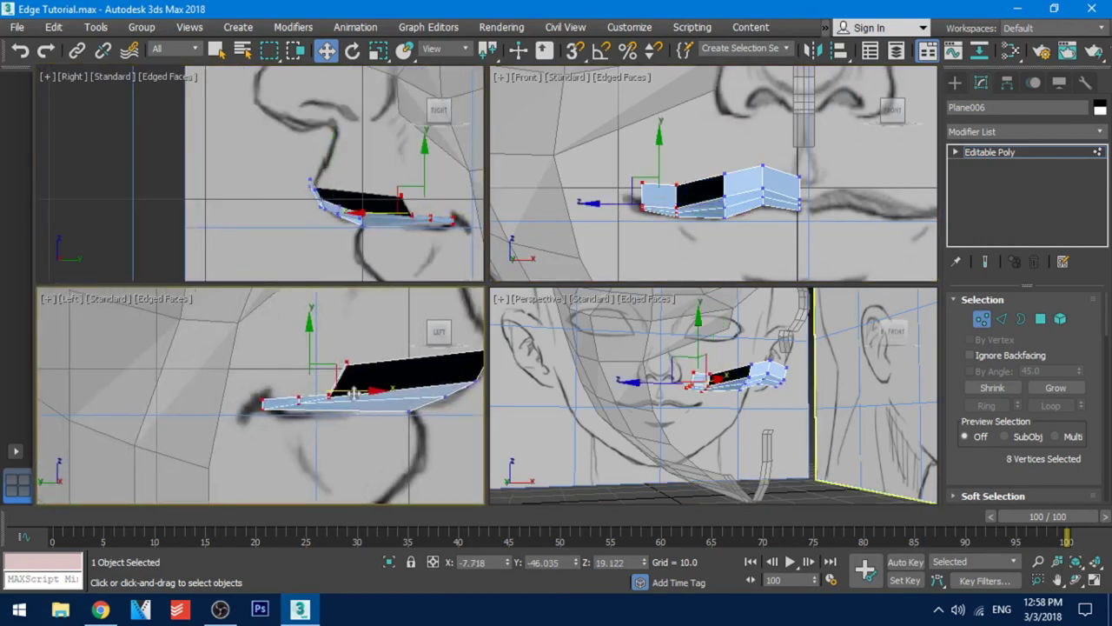
drag(352, 387, 375, 388)
- Scale the outermost vertex column vertically and set the mouth-corner vertices farther back along the side-view lip line
drag(622, 175, 651, 238)
key(r)
mouse_move(643, 134)
mouse_down()
mouse_move(643, 171)
mouse_move(642, 148)
mouse_up()
key(w)
middle_drag(388, 397, 416, 378)
drag(417, 378, 318, 356)
click(365, 355)
drag(402, 357, 306, 357)
middle_drag(437, 343, 384, 348)
drag(384, 349, 226, 324)
- Scale the neighbouring outer vertices vertically and adjust their height to taper the upper lip toward the mouth corner in the front view
drag(667, 174, 687, 229)
key(r)
drag(677, 156, 678, 200)
key(w)
mouse_move(678, 166)
mouse_down()
mouse_move(681, 206)
mouse_move(679, 175)
mouse_up()
middle_drag(729, 202, 688, 211)
key(r)
drag(701, 239, 684, 193)
key(w)
mouse_move(684, 174)
mouse_down()
mouse_move(684, 189)
mouse_move(684, 178)
mouse_up()
middle_drag(687, 237, 710, 246)
drag(665, 191, 659, 174)
- Adjust the vertices of the patch's upper row in the front and side views to round the lip's upper contour
mouse_move(707, 196)
middle_down()
mouse_move(584, 195)
mouse_move(536, 165)
middle_up()
middle_drag(630, 239, 673, 188)
alt+middle_drag(761, 407, 747, 425)
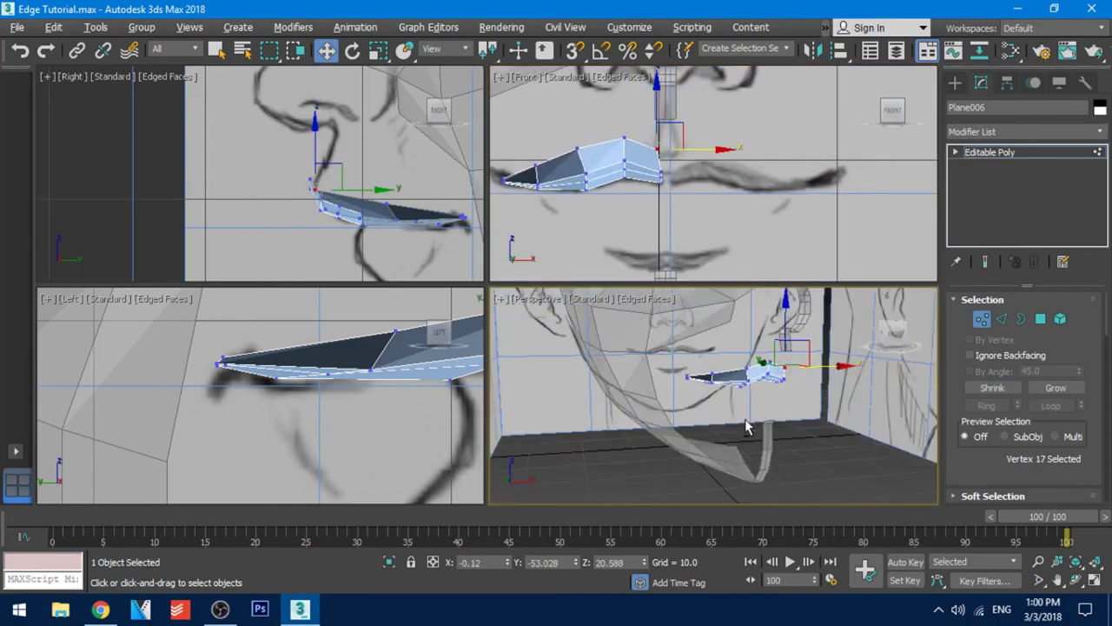
middle_drag(636, 176, 621, 206)
click(609, 167)
ctrl+click(522, 198)
middle_drag(522, 204, 574, 198)
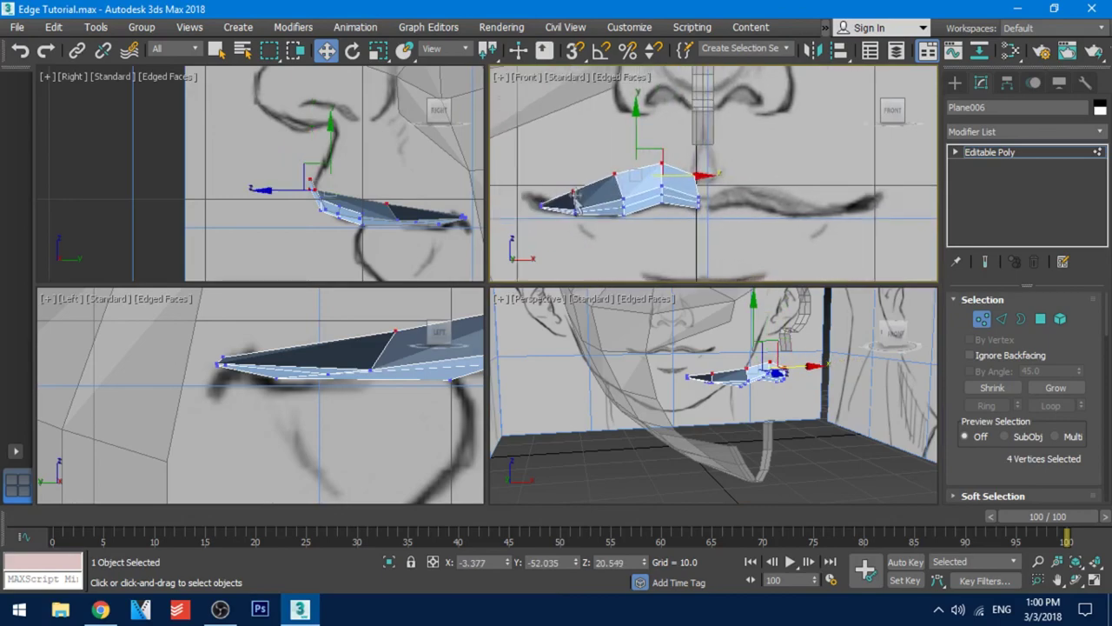
middle_drag(387, 250, 422, 258)
mouse_move(382, 192)
mouse_down()
mouse_move(396, 192)
mouse_move(384, 196)
mouse_up()
click(614, 174)
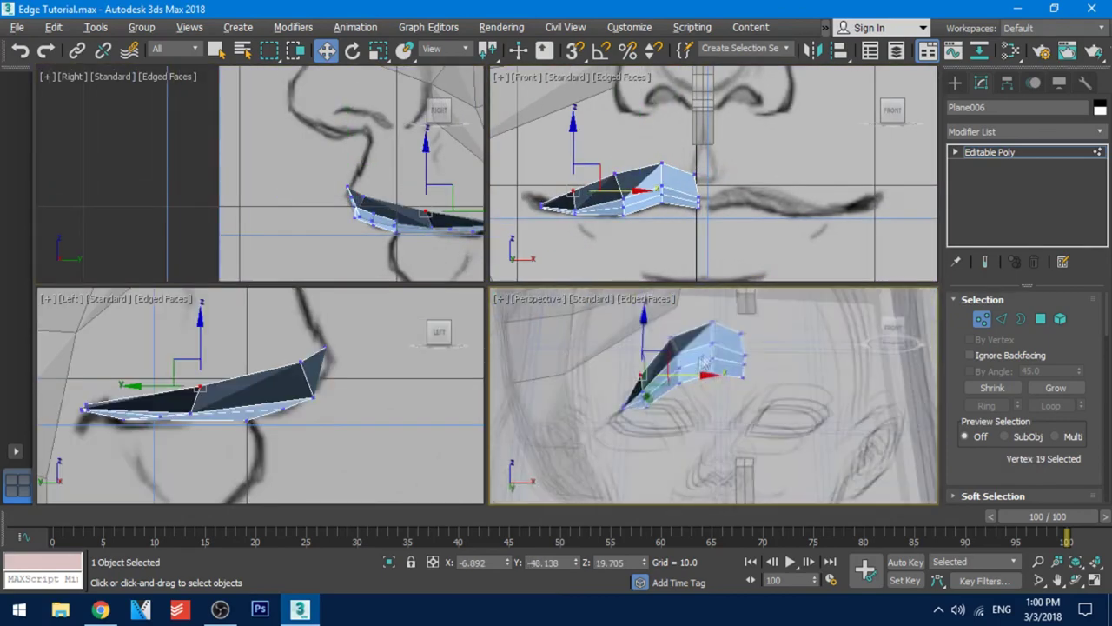
alt+middle_drag(705, 363, 711, 404)
middle_drag(332, 351, 326, 351)
click(322, 347)
middle_drag(755, 408, 696, 406)
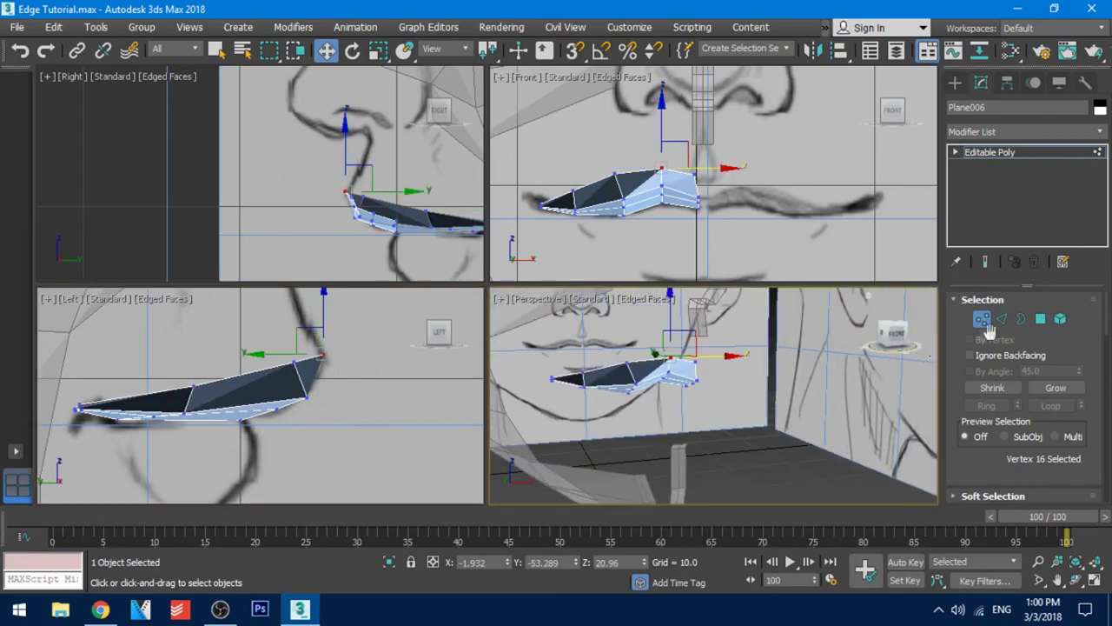
- Select the patch's upper edge loop and extrude it upward toward the nose
click(1002, 319)
double_click(613, 363)
middle_drag(619, 157, 619, 174)
shift+drag(618, 160, 619, 108)
key(1)
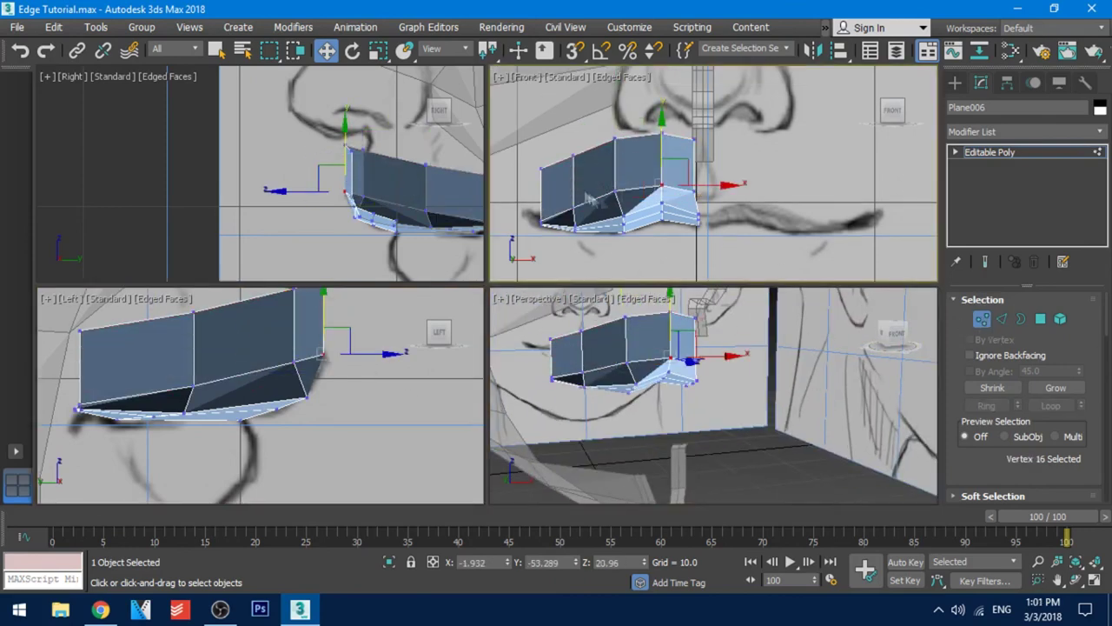
- Move the new upper row's vertices back in the side view so the strip slopes to the base of the nose
middle_drag(591, 199, 634, 215)
middle_drag(296, 339, 262, 383)
scroll(261, 384, down, 2)
drag(251, 364, 227, 364)
mouse_move(285, 344)
mouse_down()
mouse_move(259, 373)
mouse_move(273, 360)
mouse_up()
click(179, 380)
drag(209, 383, 192, 382)
scroll(721, 146, up, 3)
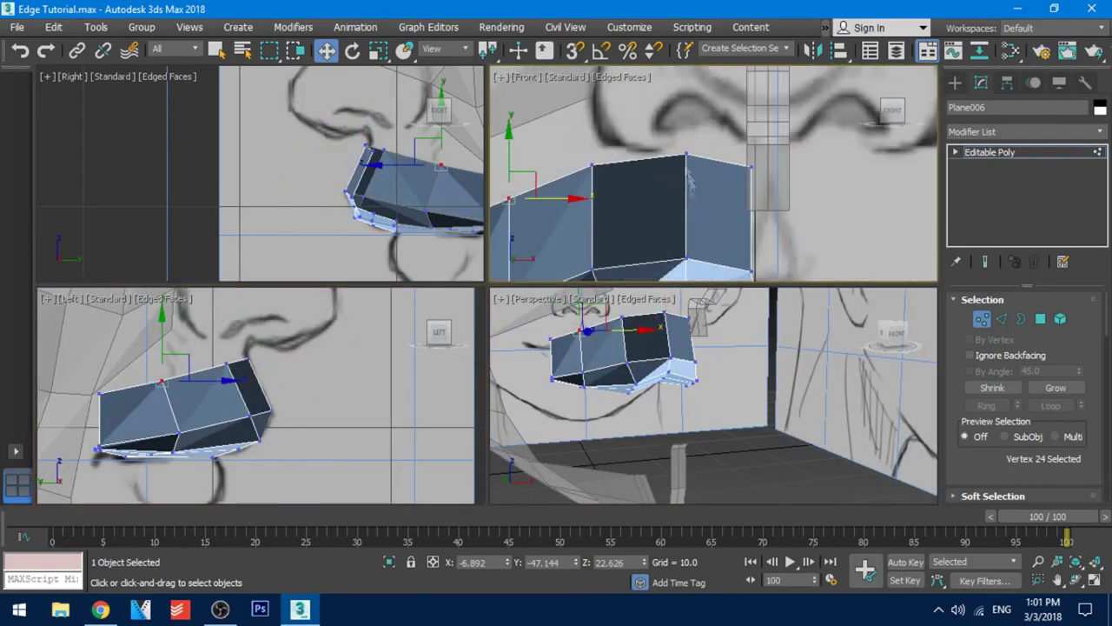
- Align the two innermost upper vertices beneath the nose in the front view, shifting the centre one outward
click(687, 154)
drag(687, 126, 687, 132)
click(753, 166)
drag(786, 166, 769, 166)
drag(735, 125, 735, 120)
drag(687, 159, 686, 154)
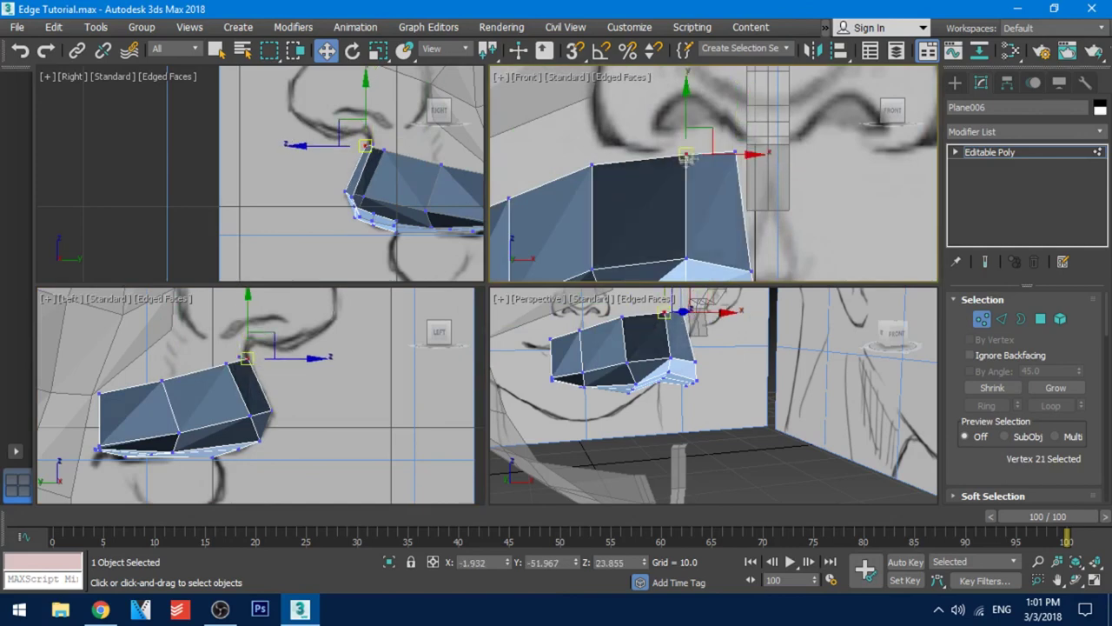
- Raise the middle upper vertices and spread the outer ones outward across the cheek in the front view
middle_drag(630, 208, 711, 208)
click(646, 164)
drag(673, 164, 673, 150)
middle_drag(673, 150, 737, 132)
click(654, 180)
drag(690, 180, 663, 180)
drag(629, 147, 629, 132)
middle_drag(621, 174, 685, 136)
click(655, 169)
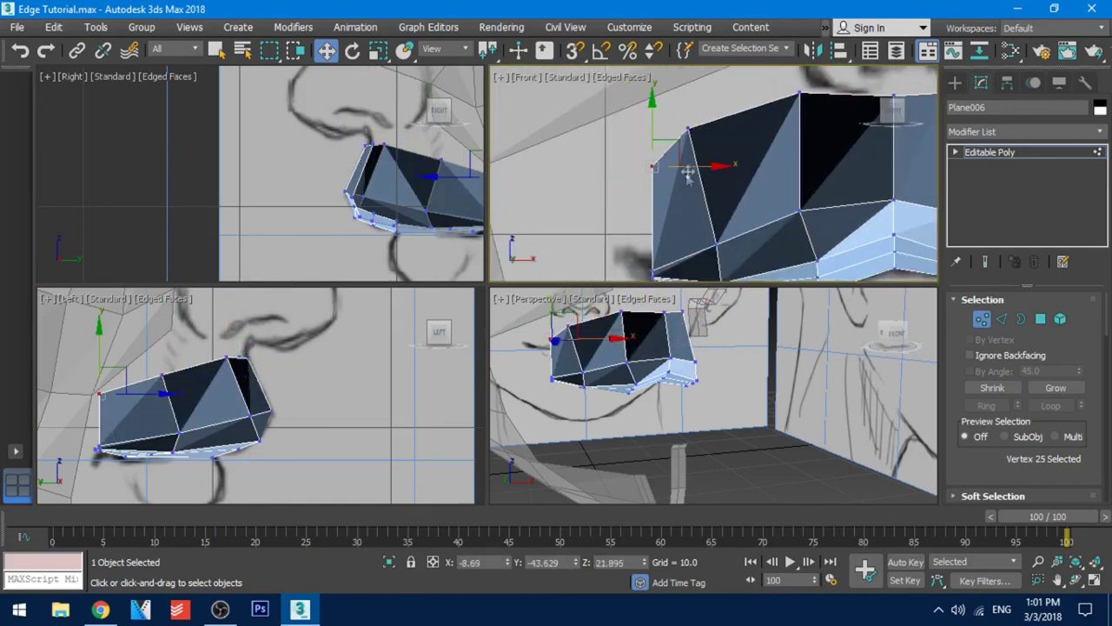
drag(686, 170, 649, 169)
- Weld the two vertices at the patch's lower outer end into one at the mouth corner
middle_drag(696, 205, 708, 144)
scroll(658, 194, up, 5)
middle_drag(658, 194, 682, 171)
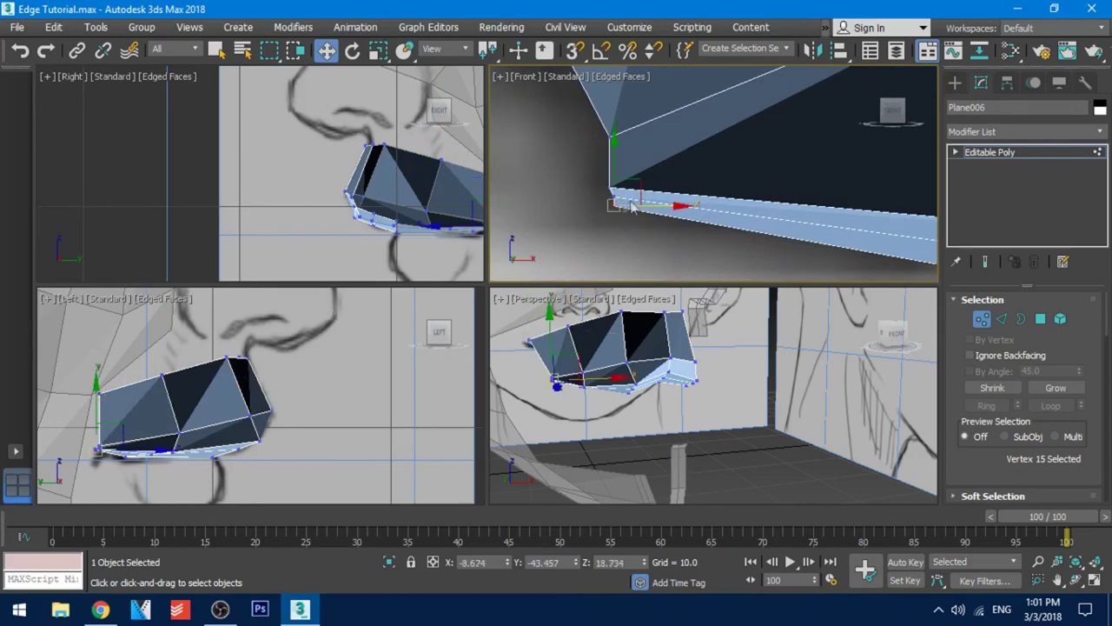
scroll(610, 211, up, 2)
middle_drag(609, 211, 632, 188)
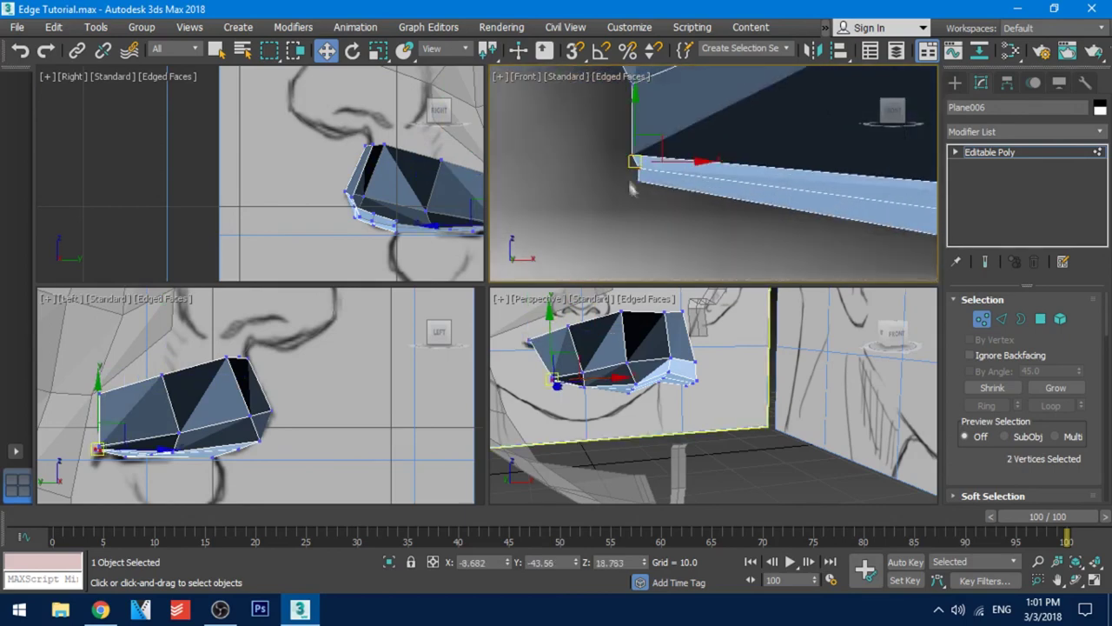
scroll(1065, 452, down, 2)
click(1078, 465)
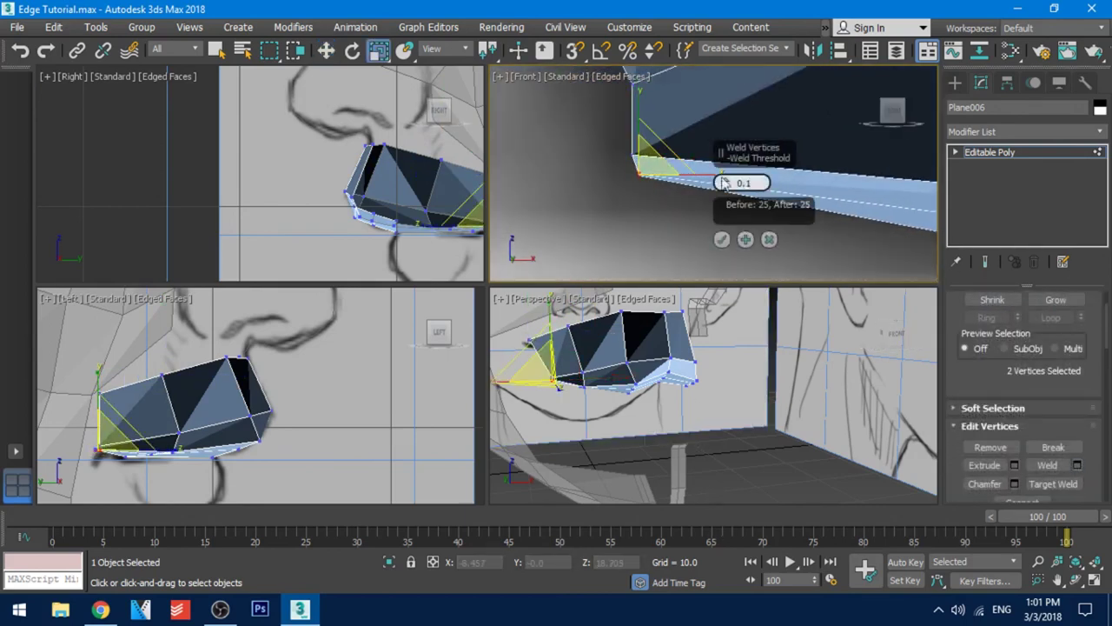
scroll(713, 245, down, 3)
middle_drag(714, 245, 647, 235)
scroll(641, 209, up, 3)
scroll(683, 201, down, 4)
scroll(713, 226, down, 3)
- Move the outer vertices of the upper row back in the side view to follow the cheek
middle_drag(318, 433, 342, 397)
alt+middle_drag(633, 377, 711, 372)
middle_drag(391, 412, 407, 418)
key(w)
drag(267, 328, 181, 345)
click(202, 346)
- Place the outermost upper vertex at the cheek mesh's edge in the side and front views
click(139, 364)
scroll(143, 370, up, 4)
middle_drag(143, 369, 252, 402)
mouse_move(276, 374)
mouse_down()
mouse_move(264, 375)
mouse_move(258, 395)
mouse_move(277, 374)
mouse_up()
middle_drag(562, 160, 703, 189)
drag(716, 186, 631, 192)
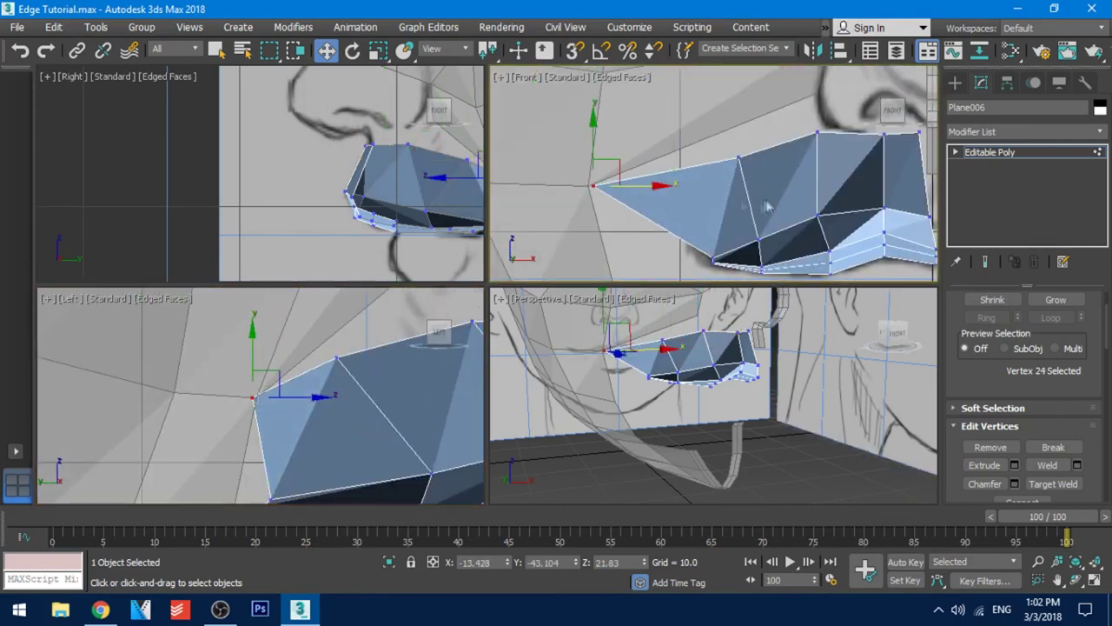
- Shift the second upper vertex inward and raise the next one to the side of the nostril
middle_drag(767, 206, 687, 247)
click(658, 198)
drag(659, 172, 683, 170)
middle_drag(702, 196, 630, 202)
click(664, 180)
drag(666, 151, 666, 118)
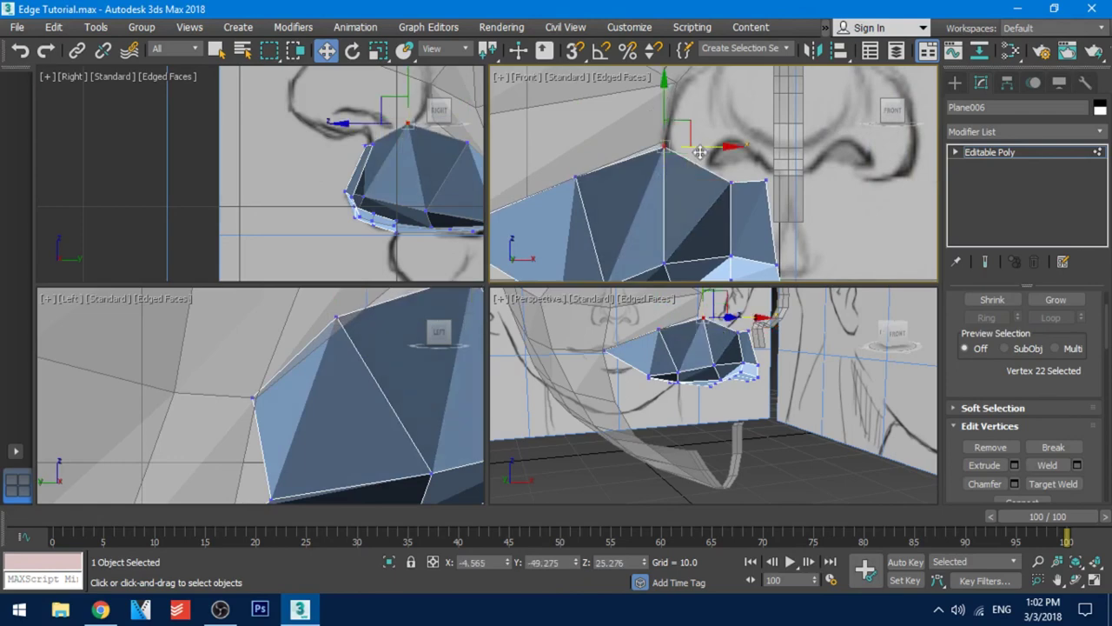
- Lower the two innermost upper vertices beneath the nostril in the front view
click(732, 183)
drag(732, 155, 737, 195)
click(766, 180)
drag(766, 152, 766, 176)
middle_drag(765, 184, 759, 107)
- Connect the ring of edges across the area above the upper lip to insert a new horizontal edge row
alt+middle_drag(808, 347, 695, 370)
drag(977, 369, 993, 458)
click(1001, 319)
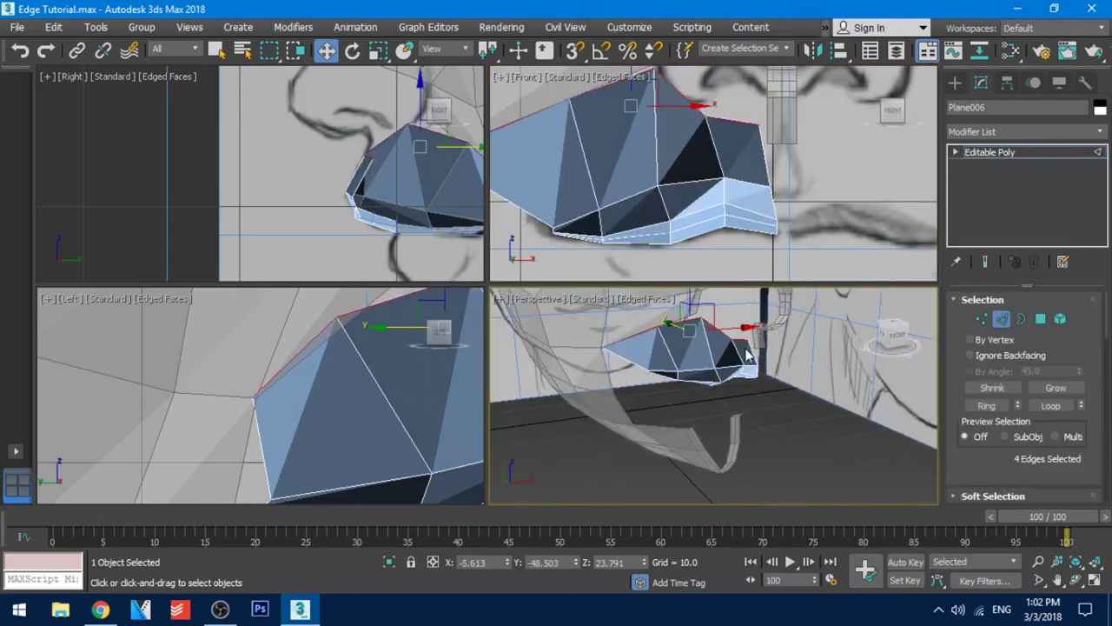
click(751, 353)
click(987, 406)
drag(1039, 334, 1039, 122)
click(1073, 390)
click(722, 474)
drag(966, 365, 972, 565)
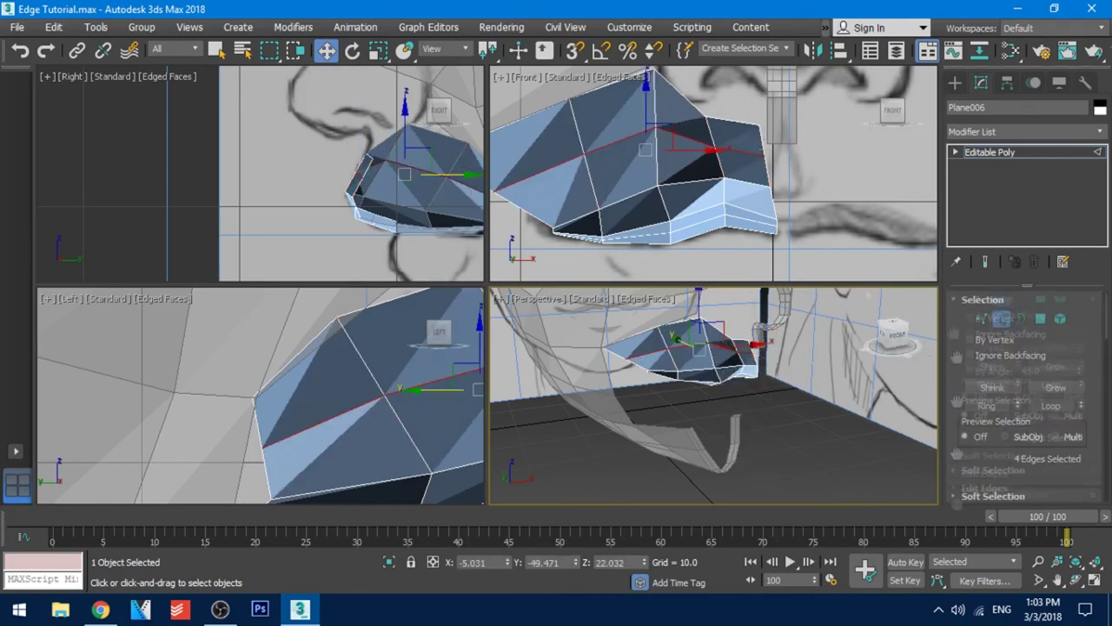
- Position the new row's outermost vertex and adjust the three stacked mouth-corner vertices to follow the lip line
click(982, 319)
click(629, 362)
drag(659, 357, 646, 359)
drag(616, 323, 616, 336)
alt+middle_drag(639, 417, 656, 399)
key(alt+x)
scroll(654, 397, down, 5)
scroll(656, 400, up, 6)
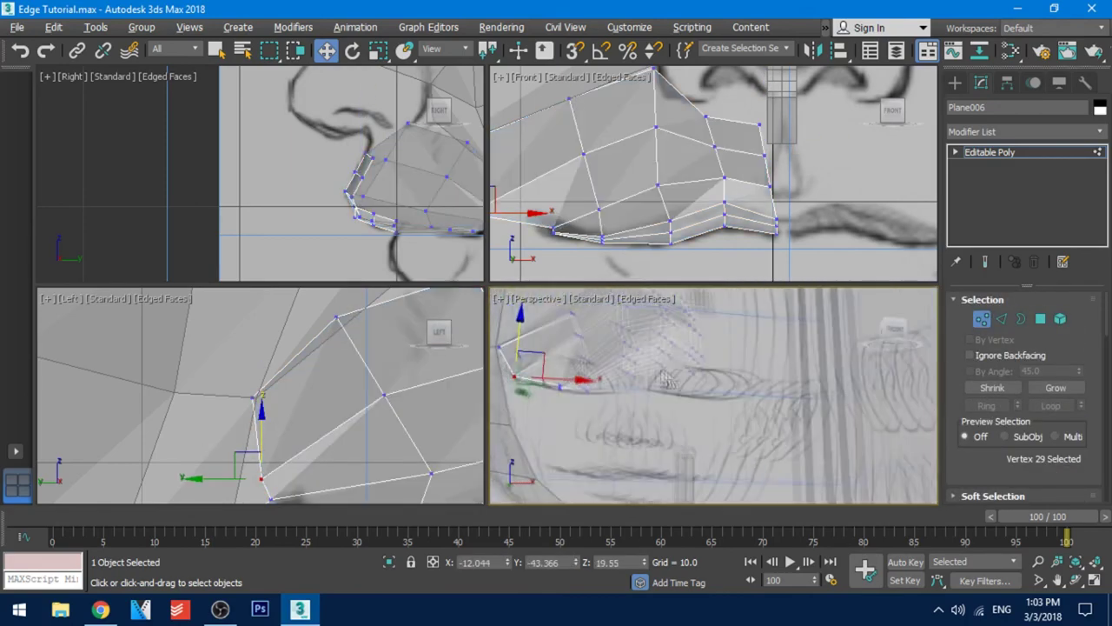
scroll(656, 399, down, 2)
scroll(696, 224, down, 3)
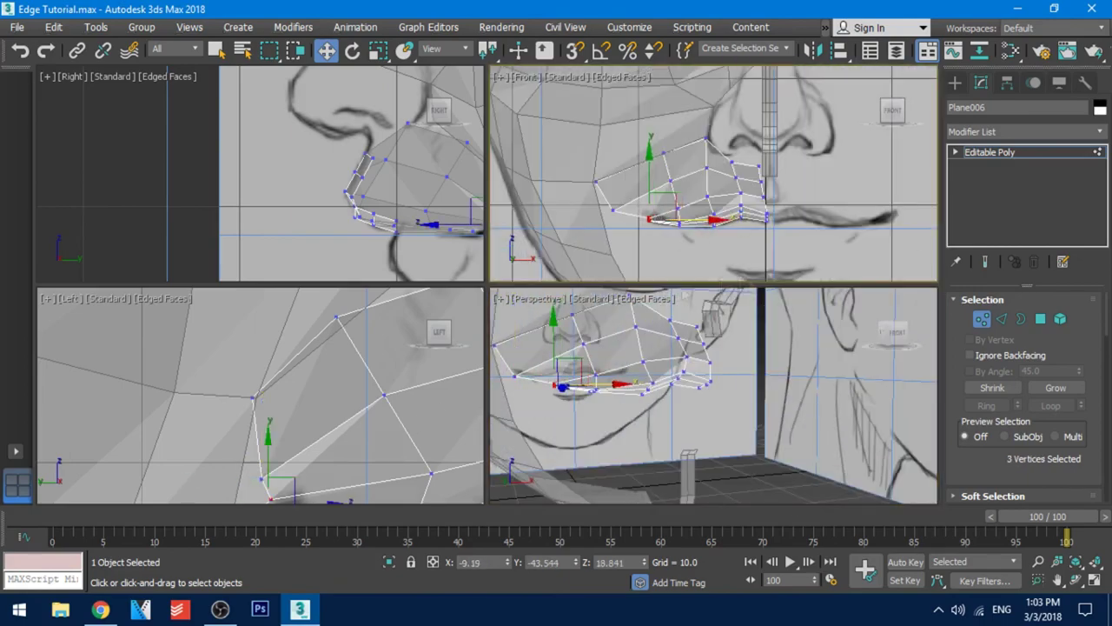
scroll(358, 304, down, 3)
scroll(707, 428, down, 5)
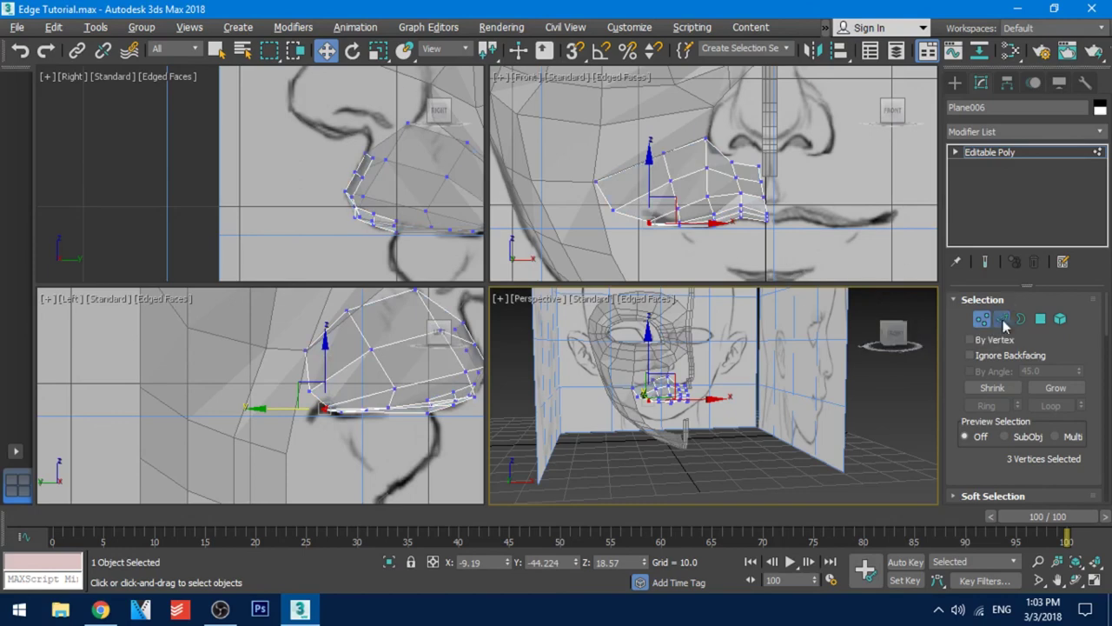
- Extrude the three inner edges along the upper lip's underside downward in the front view to start the lower lip
click(1003, 322)
scroll(761, 231, up, 5)
click(740, 182)
ctrl+click(661, 186)
ctrl+click(588, 201)
scroll(600, 205, down, 4)
middle_drag(694, 247, 785, 241)
key(r)
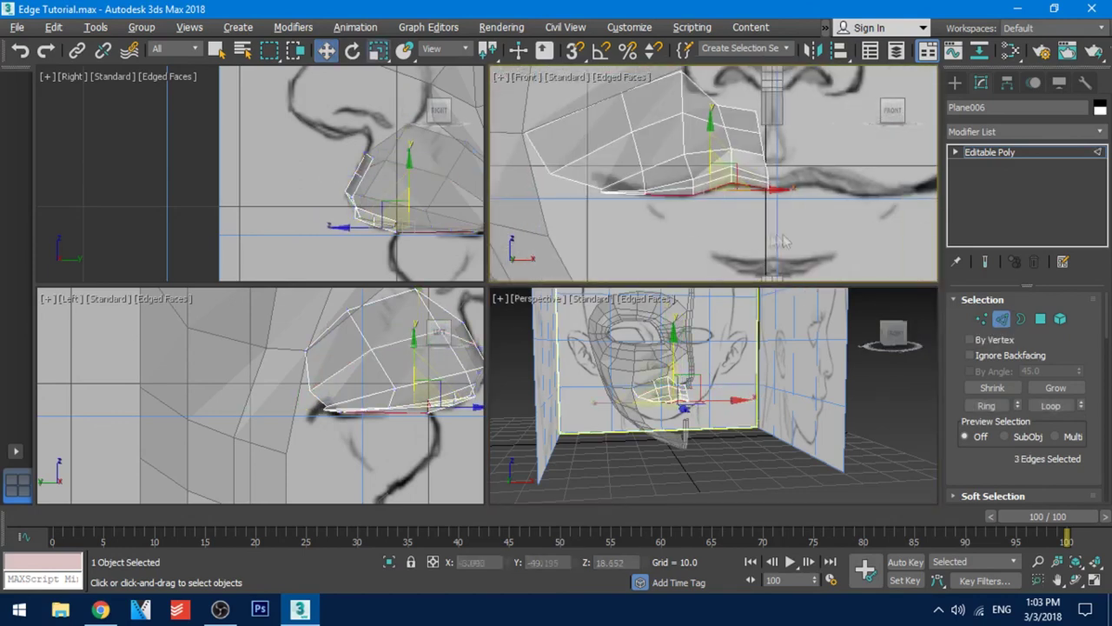
key(w)
shift+drag(712, 150, 713, 179)
- Extrude the lower lip edges downward two more times in the side view, following the lip profile
drag(451, 439, 462, 435)
shift+drag(423, 396, 423, 420)
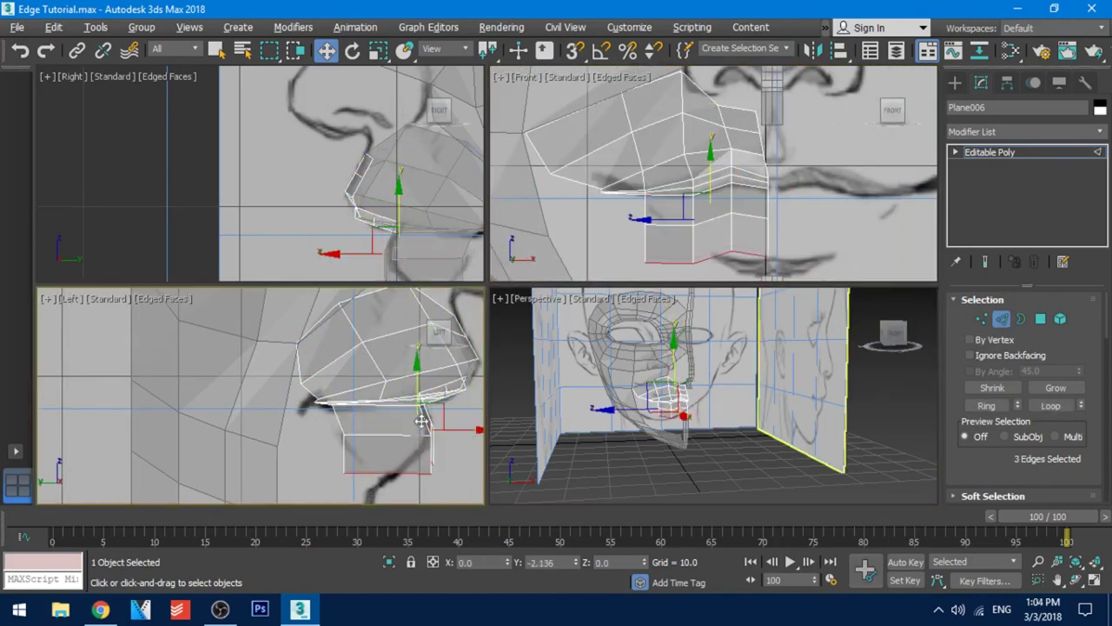
drag(464, 462, 454, 462)
middle_drag(454, 464, 425, 372)
shift+drag(385, 338, 379, 369)
- Adjust the lower lip's bottom-row vertices in the side and front views, raising the midline vertex
key(1)
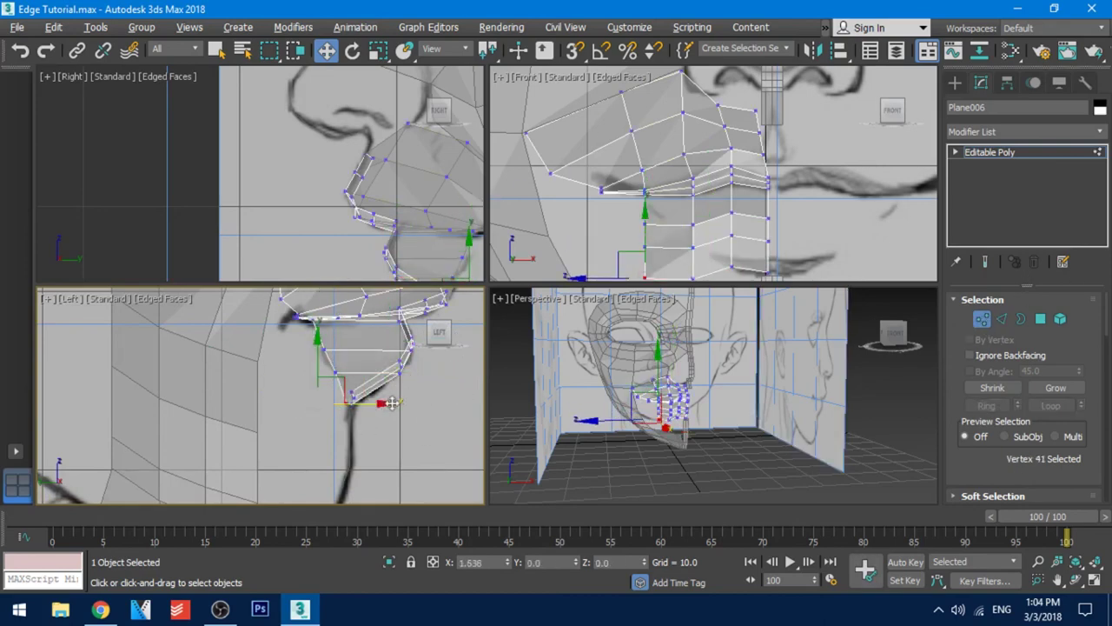
middle_drag(783, 208, 774, 162)
click(758, 225)
scroll(770, 233, up, 3)
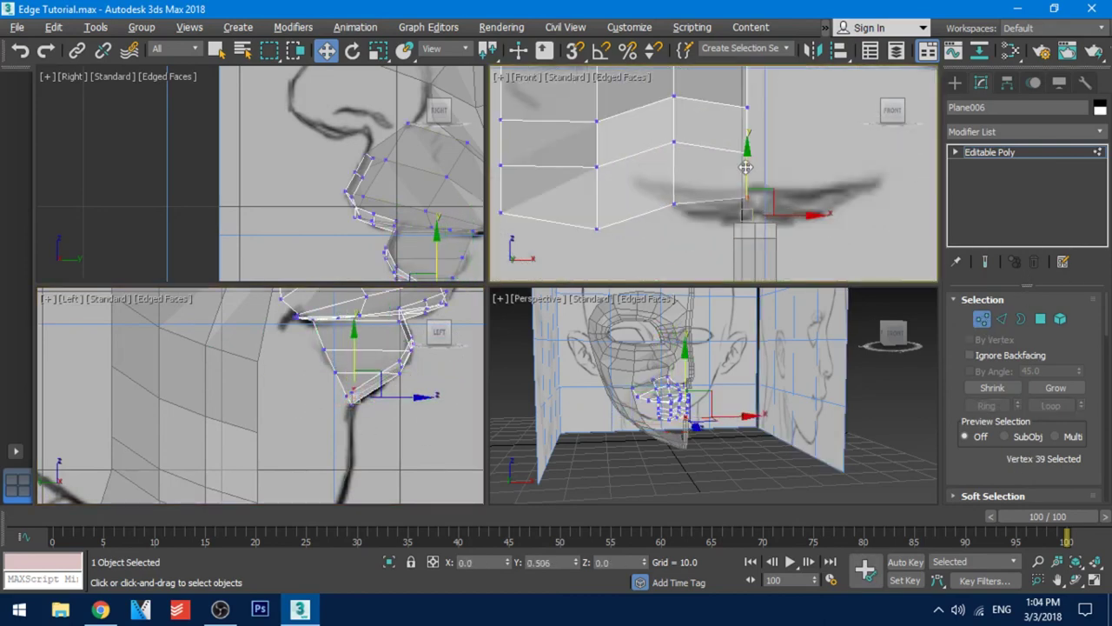
scroll(737, 247, down, 2)
click(639, 205)
mouse_move(638, 147)
mouse_down()
mouse_move(639, 115)
mouse_move(638, 149)
mouse_up()
- Squeeze the three vertices of the lower lip's outer column together vertically and place them near the mouth corner
key(r)
drag(549, 143, 571, 88)
key(w)
middle_drag(571, 92, 620, 163)
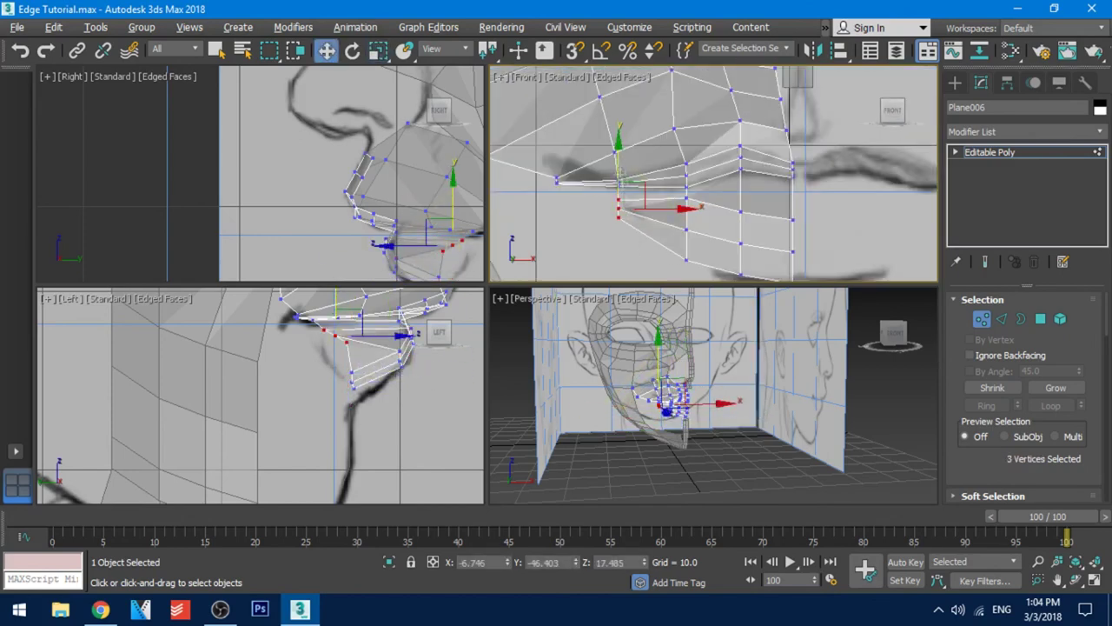
- Reposition the lower lip's outer and bottom vertices in the side view to match the profile sketch
scroll(372, 400, up, 3)
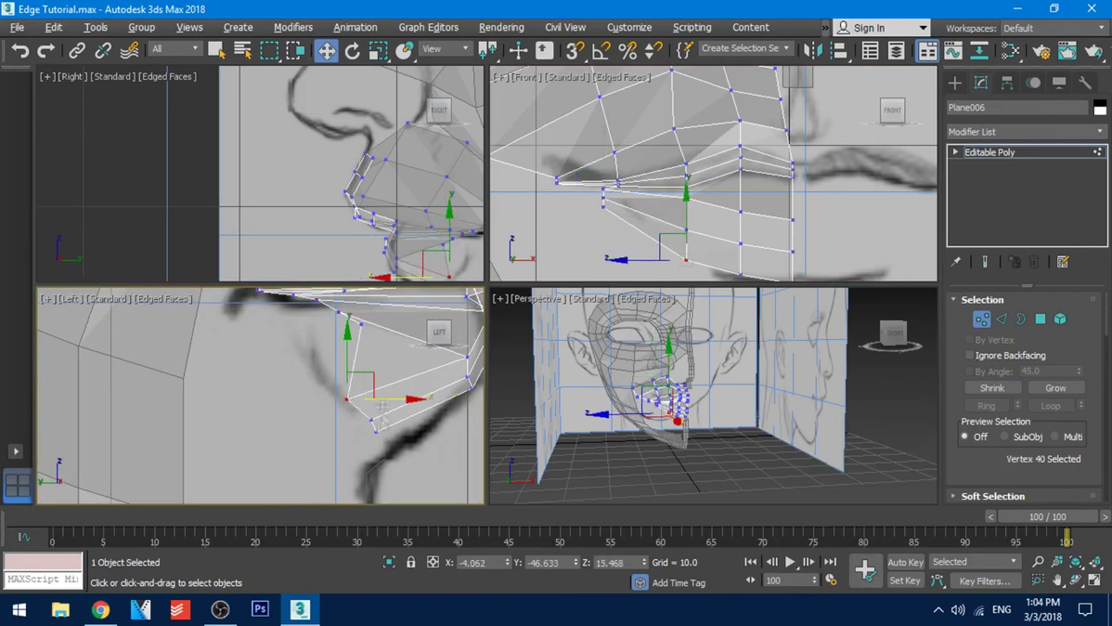
middle_drag(368, 329, 398, 363)
drag(359, 364, 364, 364)
middle_drag(364, 364, 381, 394)
click(386, 376)
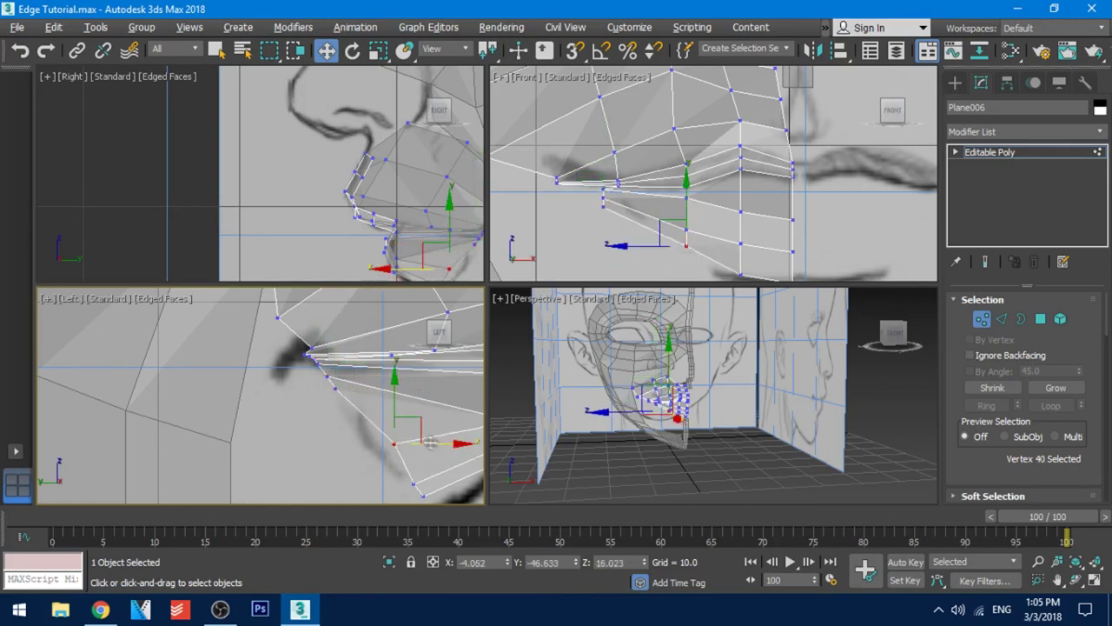
drag(443, 487, 435, 489)
middle_drag(432, 499, 319, 407)
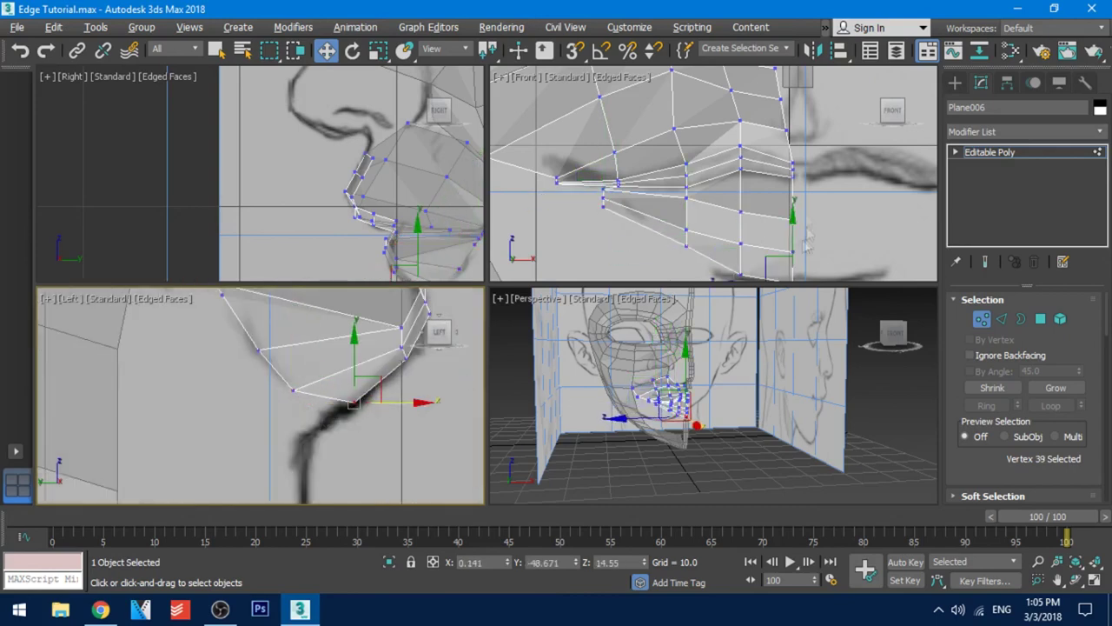
- Adjust the height of the bottom row's outer vertex and raise its midline vertex in the front view
middle_drag(807, 245, 774, 192)
click(653, 193)
drag(652, 167, 653, 174)
middle_drag(736, 237, 698, 228)
click(716, 223)
drag(715, 190, 716, 185)
scroll(755, 238, down, 2)
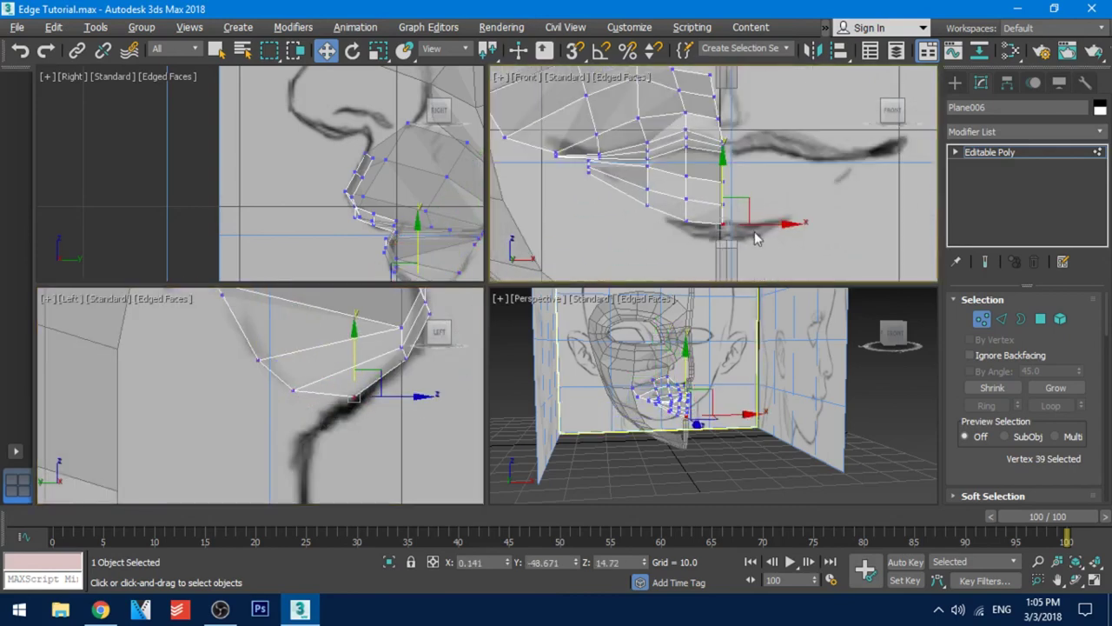
- Examine the lip mesh with see-through off against the face pieces and reference sketches in the perspective and front views
scroll(738, 211, up, 2)
middle_drag(750, 134, 737, 183)
middle_drag(722, 409, 718, 482)
key(alt+x)
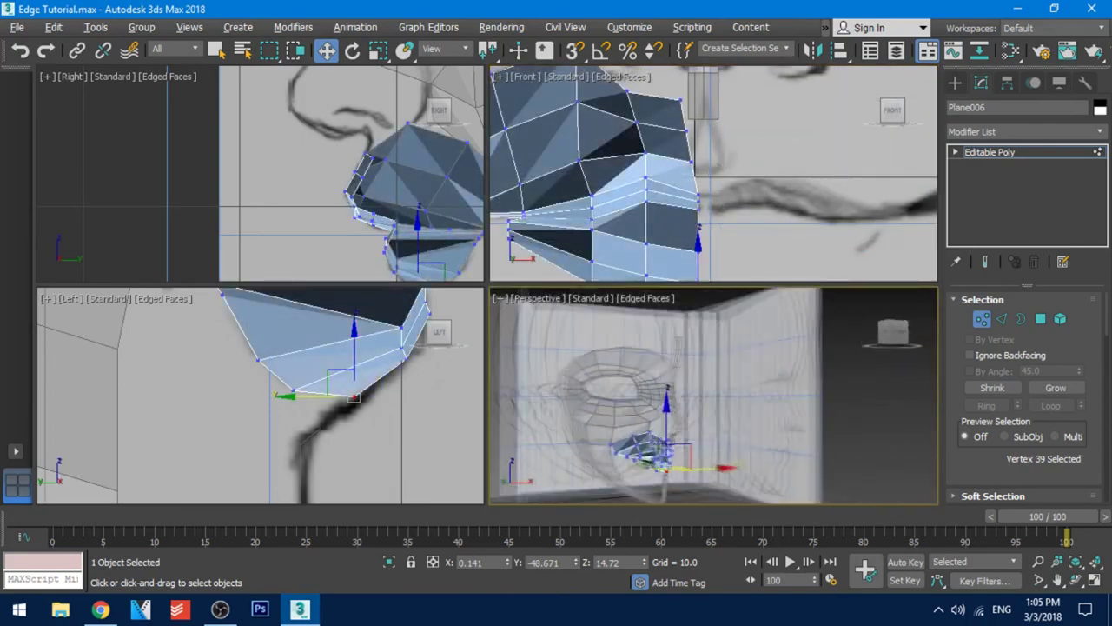
mouse_move(717, 434)
alt+middle_down()
mouse_move(723, 474)
mouse_move(727, 418)
alt+middle_up()
scroll(748, 200, down, 4)
scroll(716, 224, up, 1)
middle_drag(749, 259, 711, 222)
middle_drag(728, 132, 720, 238)
scroll(665, 200, up, 2)
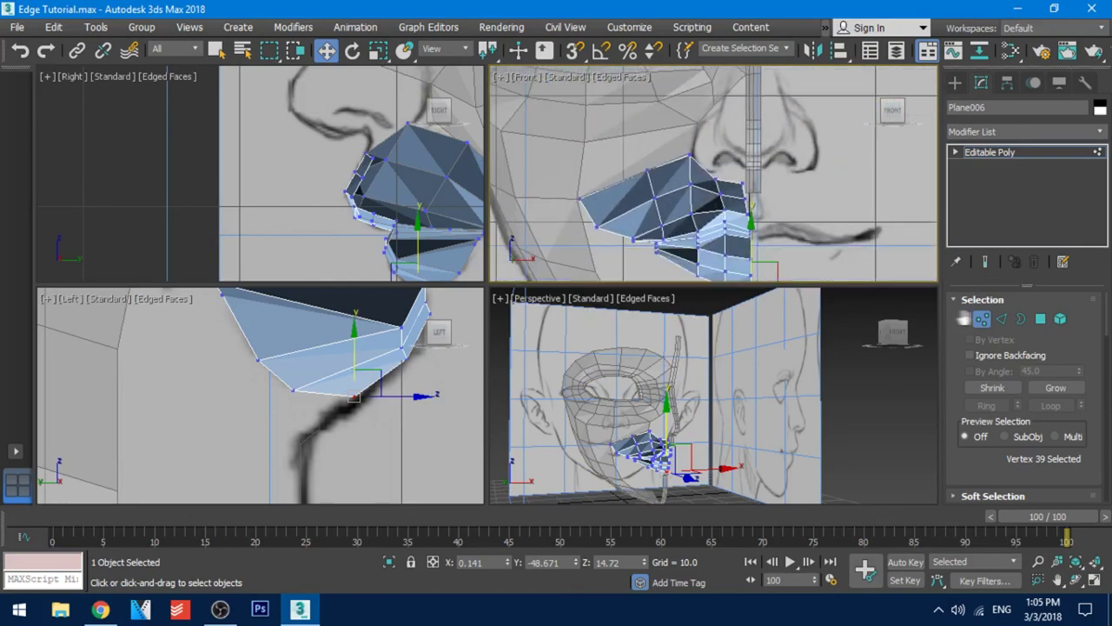
- Select the other face pieces together with the lip mesh and collapse them into a single mesh
click(981, 318)
scroll(695, 187, down, 4)
ctrl+click(620, 161)
click(1085, 83)
click(1034, 201)
click(1023, 407)
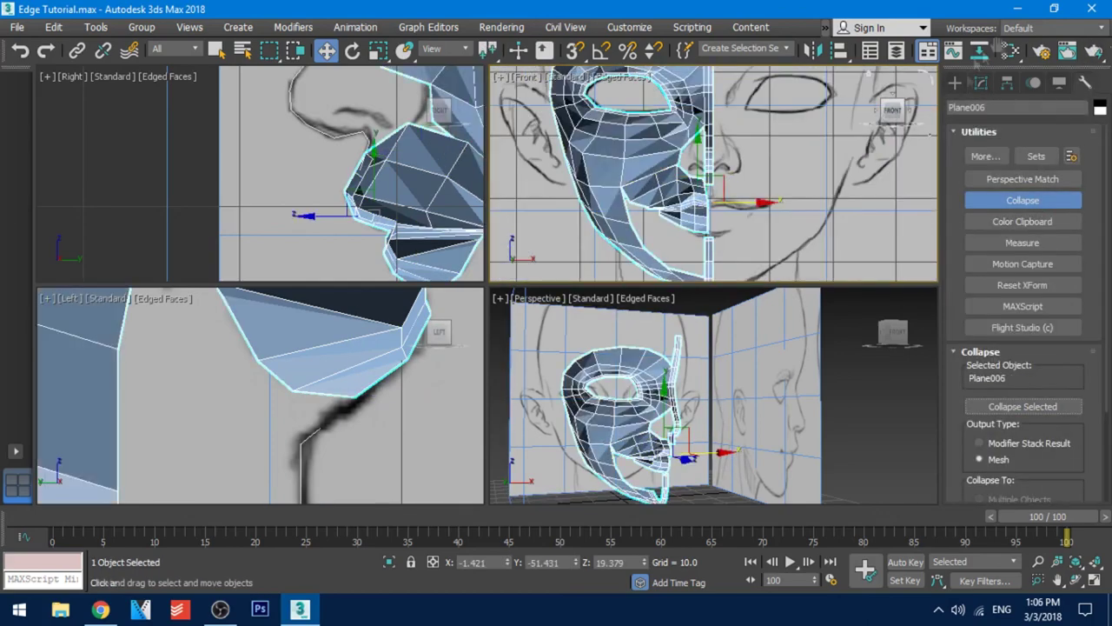
- Convert the collapsed face mesh to an Editable Poly and restore the front view
click(981, 83)
right_click(687, 191)
mouse_move(799, 363)
click(895, 376)
alt+middle_drag(738, 234, 718, 209)
scroll(729, 163, up, 3)
scroll(718, 208, down, 6)
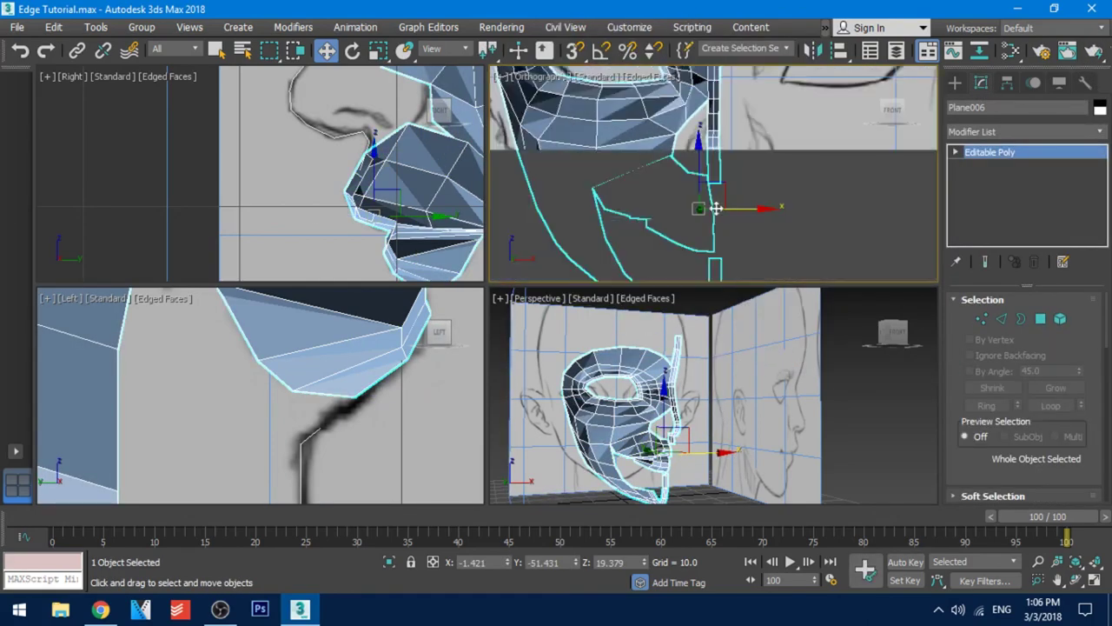
key(f)
scroll(718, 166, up, 7)
scroll(696, 352, up, 6)
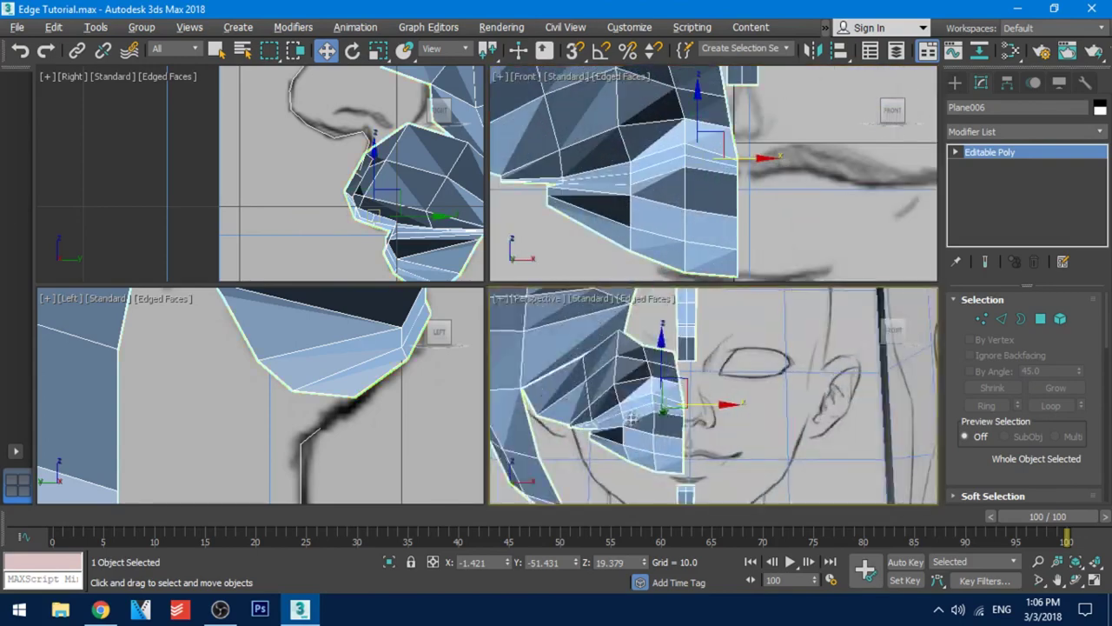
- Scale together and weld the two vertices where the lip mesh's peak meets the cheek beside the nostril
alt+middle_drag(695, 357, 730, 399)
click(982, 319)
key(alt+x)
scroll(703, 391, up, 3)
click(703, 393)
ctrl+click(710, 410)
key(r)
drag(701, 392, 709, 465)
scroll(1074, 348, down, 5)
click(1078, 311)
click(722, 461)
- Weld the overlapping vertices where the lip mesh's outer corner meets the cheek edge
scroll(722, 452, up, 3)
middle_drag(696, 444, 822, 345)
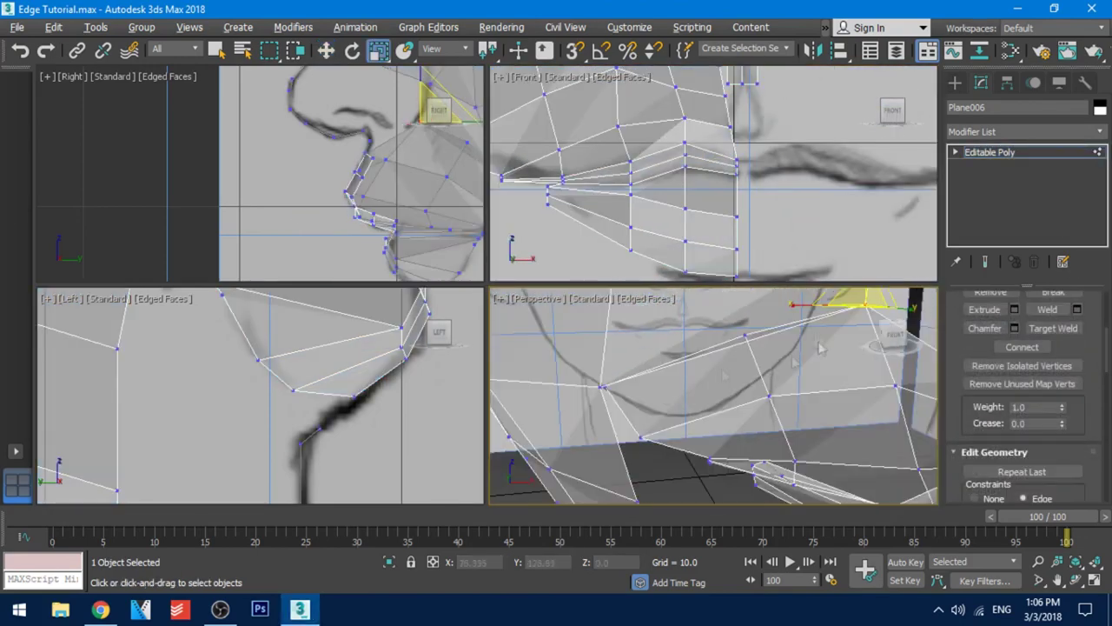
drag(617, 369, 646, 398)
click(1077, 310)
click(723, 461)
- Turn see-through off and delete the innermost top vertex of the area above the upper lip, beside the center strip
scroll(730, 444, down, 3)
middle_drag(738, 409, 750, 469)
scroll(750, 469, down, 5)
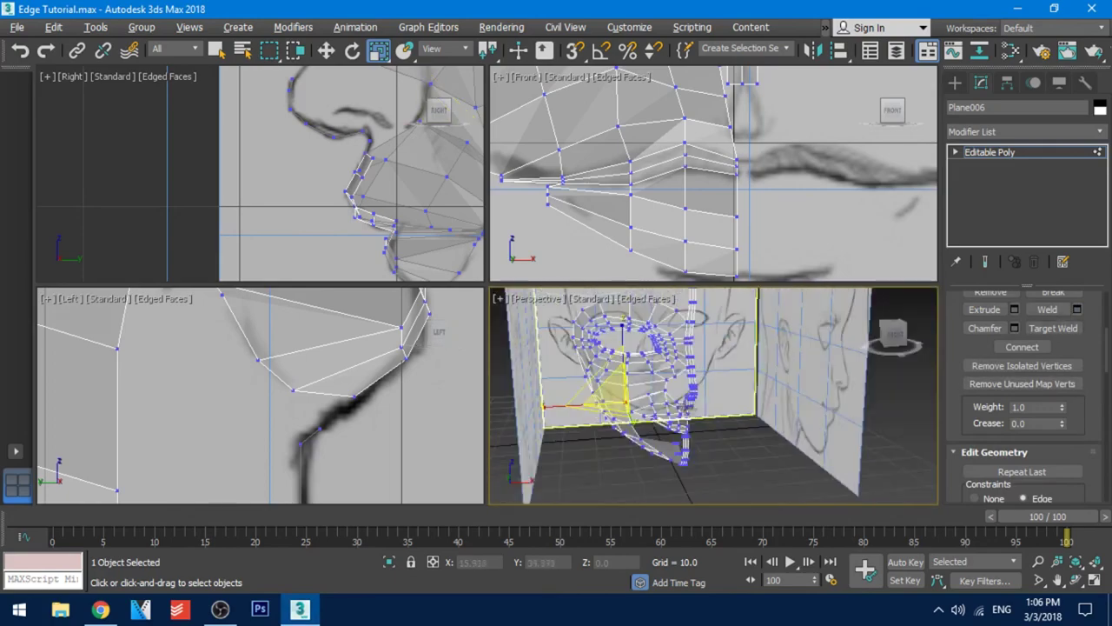
key(alt+x)
scroll(716, 423, up, 5)
alt+middle_drag(715, 422, 724, 413)
middle_drag(733, 96, 701, 211)
scroll(700, 211, up, 2)
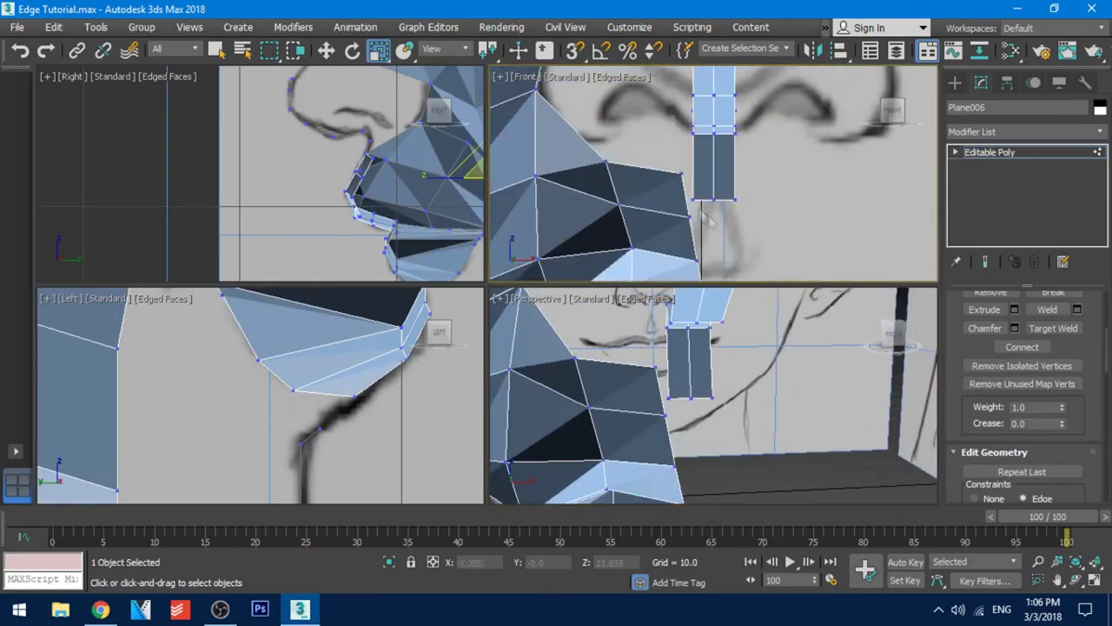
click(682, 173)
key(w)
mouse_move(737, 176)
mouse_down()
mouse_move(749, 176)
mouse_move(739, 174)
mouse_up()
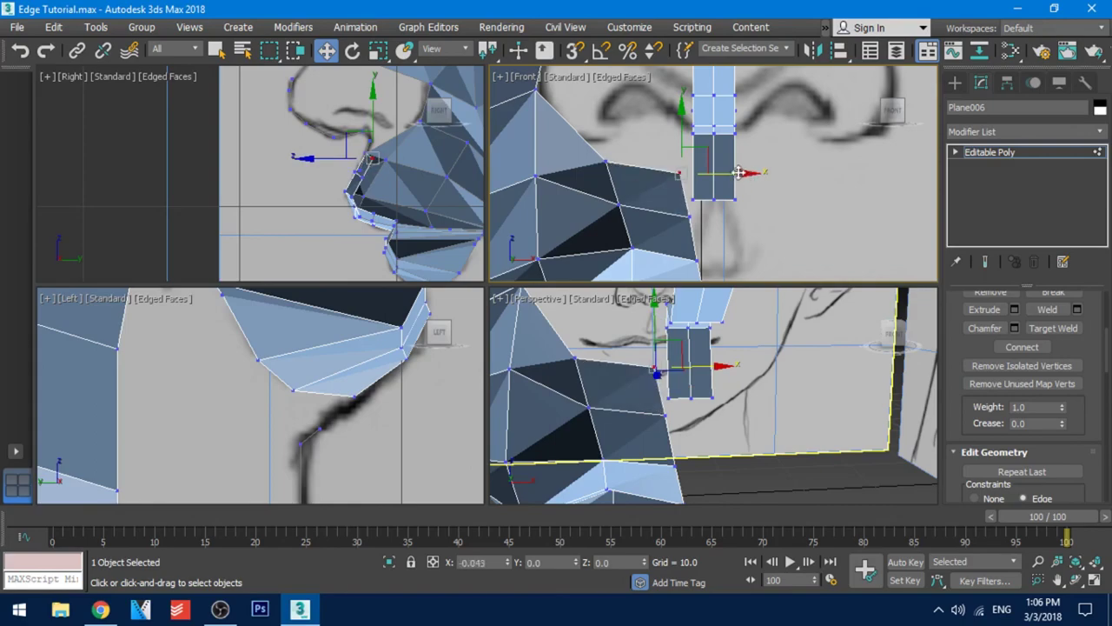
key(Delete)
- Move the vertex at the edge of the gap beneath the nostril slightly toward the midline
click(619, 205)
drag(620, 162, 621, 163)
drag(668, 201, 671, 196)
scroll(689, 255, down, 2)
scroll(695, 373, down, 3)
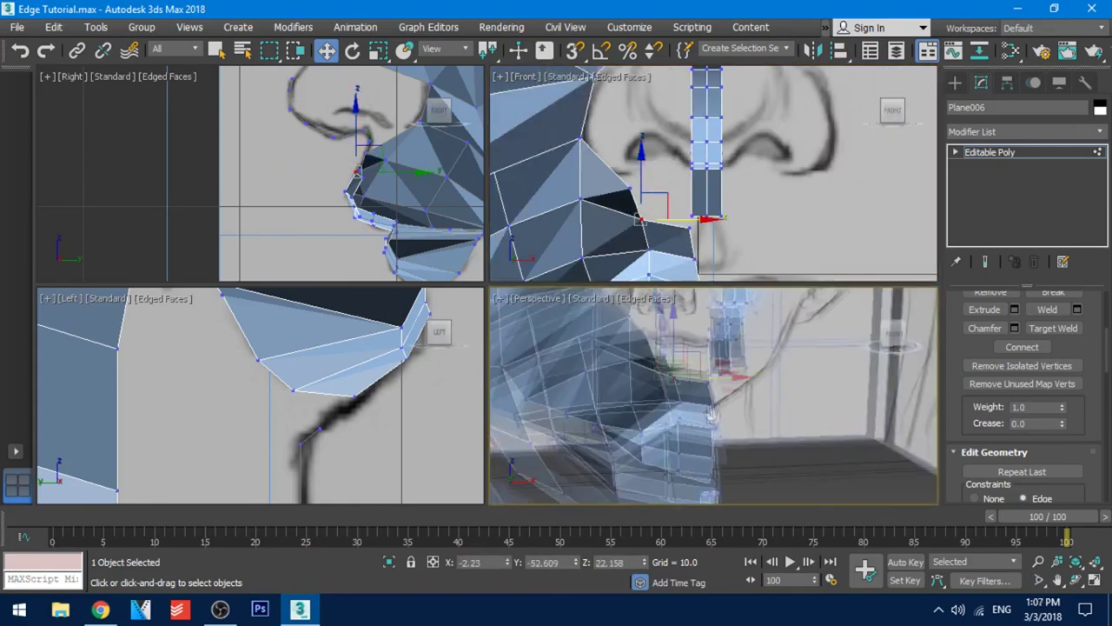
- Select all vertices of the face mesh and relax them
mouse_move(695, 373)
alt+middle_down()
mouse_move(737, 379)
mouse_move(706, 391)
alt+middle_up()
scroll(705, 391, down, 3)
drag(684, 371, 679, 361)
key(ctrl+a)
drag(1083, 391, 1086, 122)
drag(1094, 439, 1089, 8)
scroll(1011, 415, up, 10)
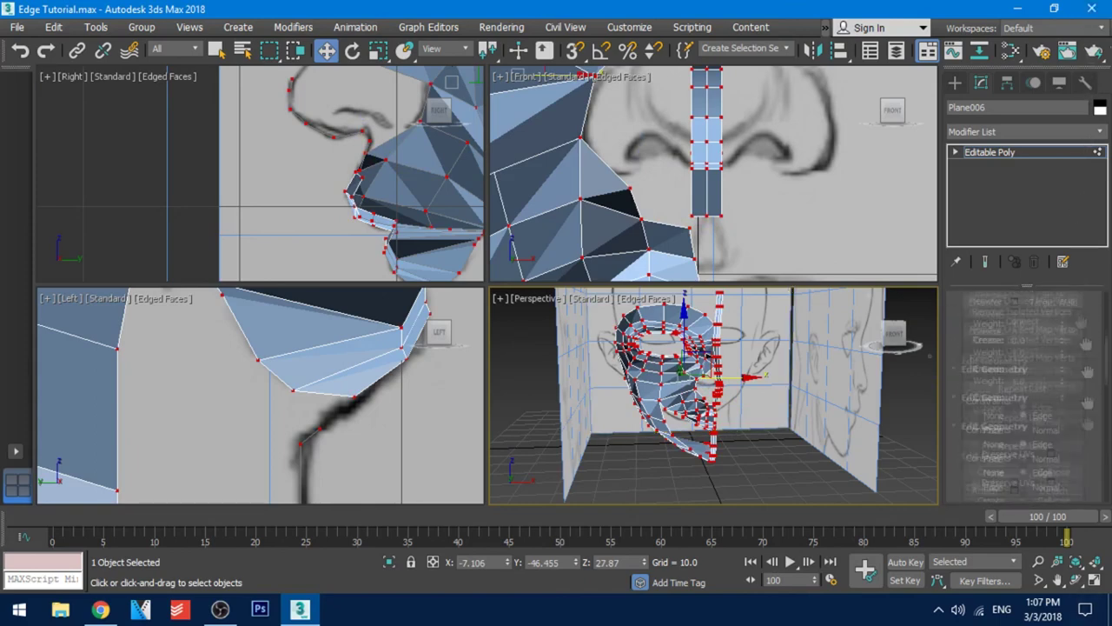
scroll(1000, 411, up, 2)
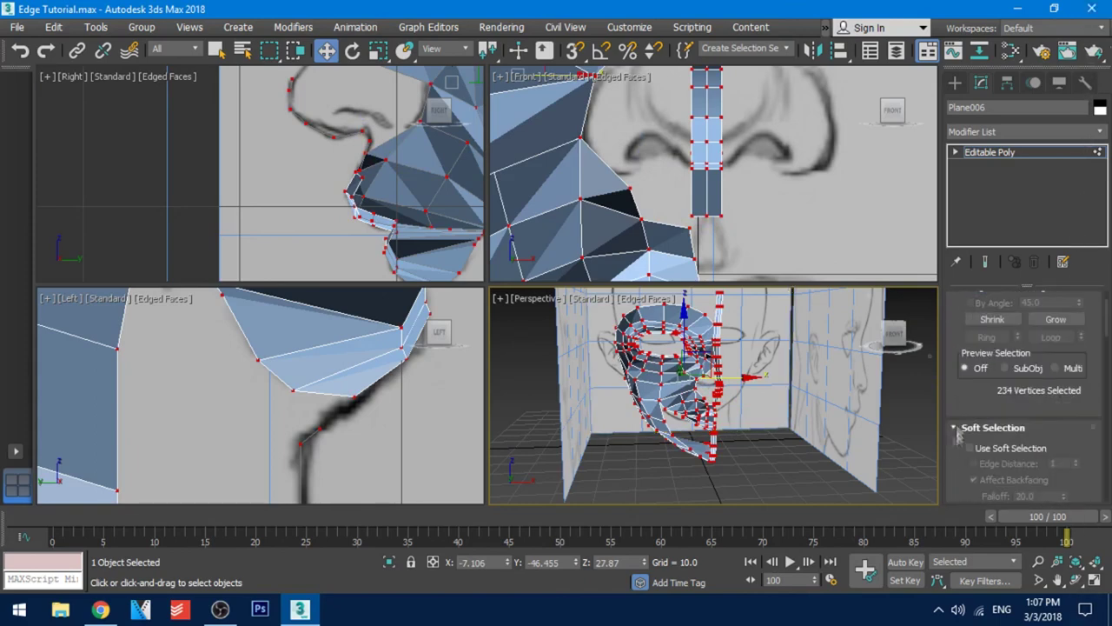
click(960, 432)
drag(1077, 454, 1076, 308)
drag(1088, 378, 1087, 231)
drag(1088, 405, 1087, 282)
click(1016, 474)
click(1031, 478)
- Examine the relaxed face mesh up close in the perspective view with vertex editing off
alt+middle_drag(717, 404, 691, 412)
scroll(999, 391, up, 10)
click(987, 322)
click(758, 421)
scroll(722, 396, up, 3)
scroll(695, 387, down, 3)
scroll(697, 401, down, 3)
scroll(721, 412, up, 5)
scroll(669, 400, up, 3)
- Adjust the vertices along the upper edge of the lower jaw strip, raising them slightly near the chin
click(668, 382)
click(984, 321)
click(676, 409)
middle_drag(658, 230, 653, 91)
drag(678, 200, 676, 183)
mouse_move(600, 422)
middle_down()
mouse_move(687, 424)
mouse_move(604, 435)
middle_up()
click(614, 206)
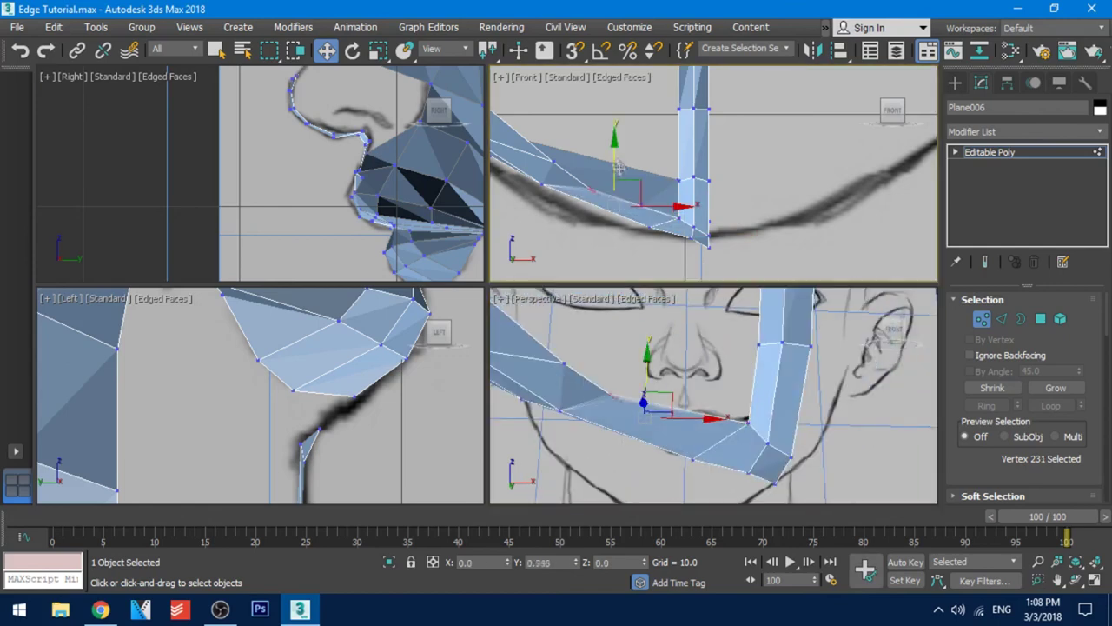
drag(633, 193, 620, 180)
- Nudge the chin vertices where the jaw strip meets the center strip slightly upward and outward
drag(713, 219, 706, 217)
drag(711, 183, 712, 173)
drag(735, 211, 730, 206)
- Save the scene and leave vertex editing on the face mesh
scroll(728, 213, down, 5)
key(ctrl+s)
key(1)
middle_drag(704, 132, 653, 136)
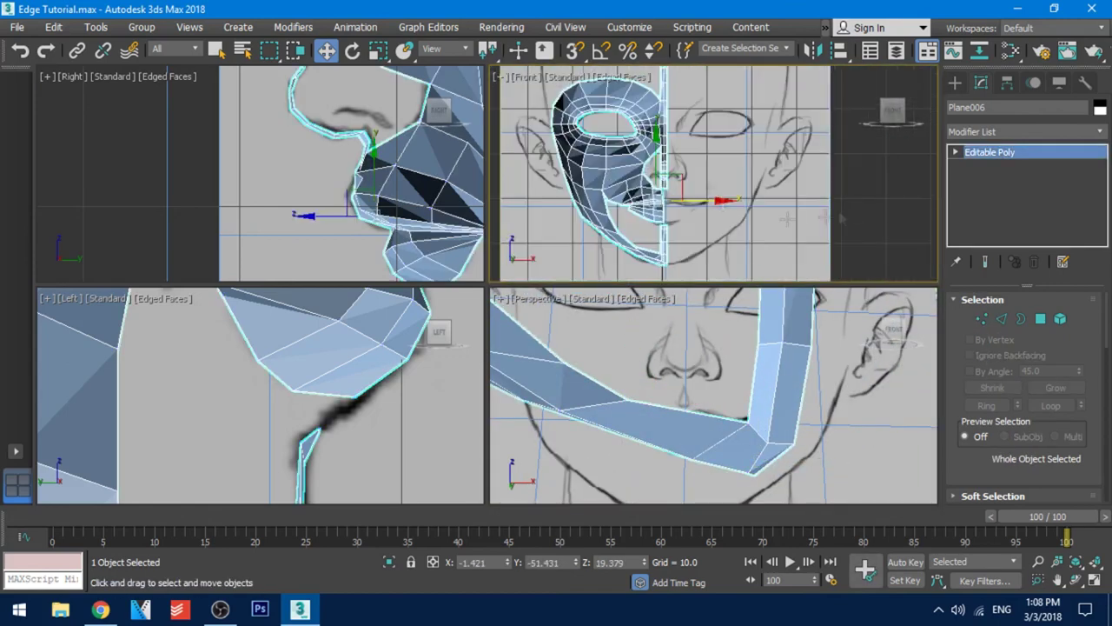
- Turn on see-through display for the face mesh and show the whole head in the front and right views
click(692, 207)
click(653, 189)
key(alt+x)
scroll(761, 212, down, 4)
scroll(248, 227, down, 8)
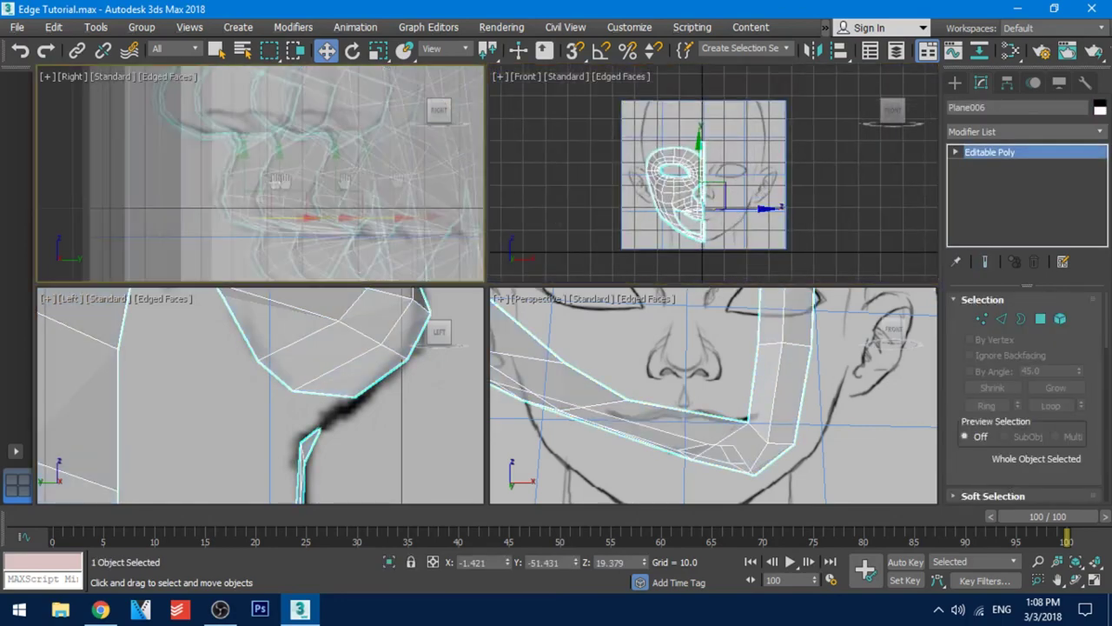
middle_click(610, 225)
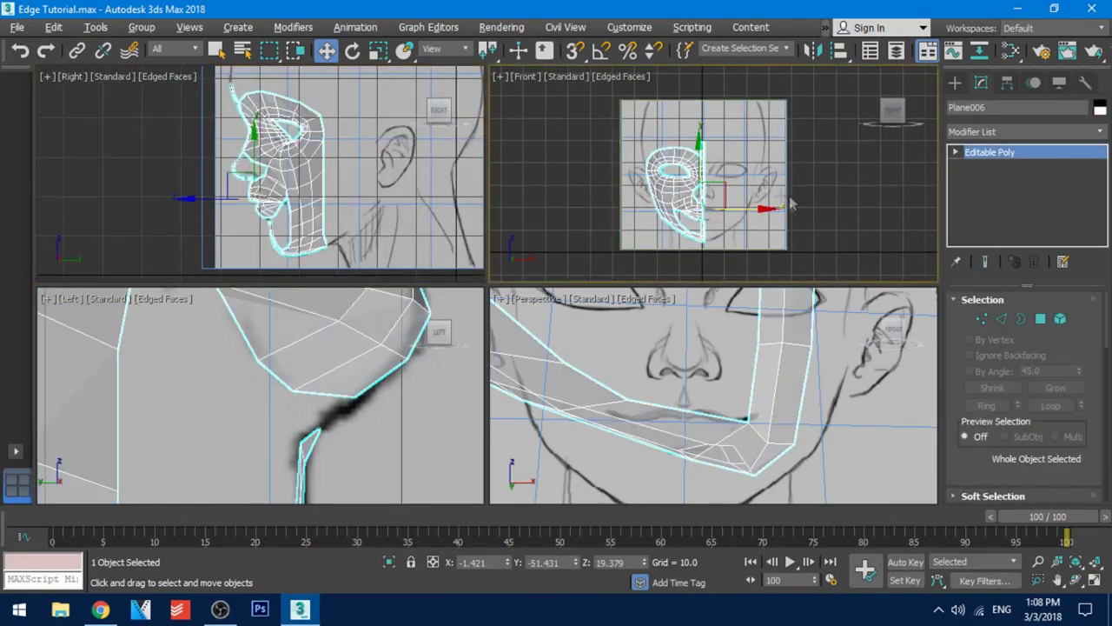